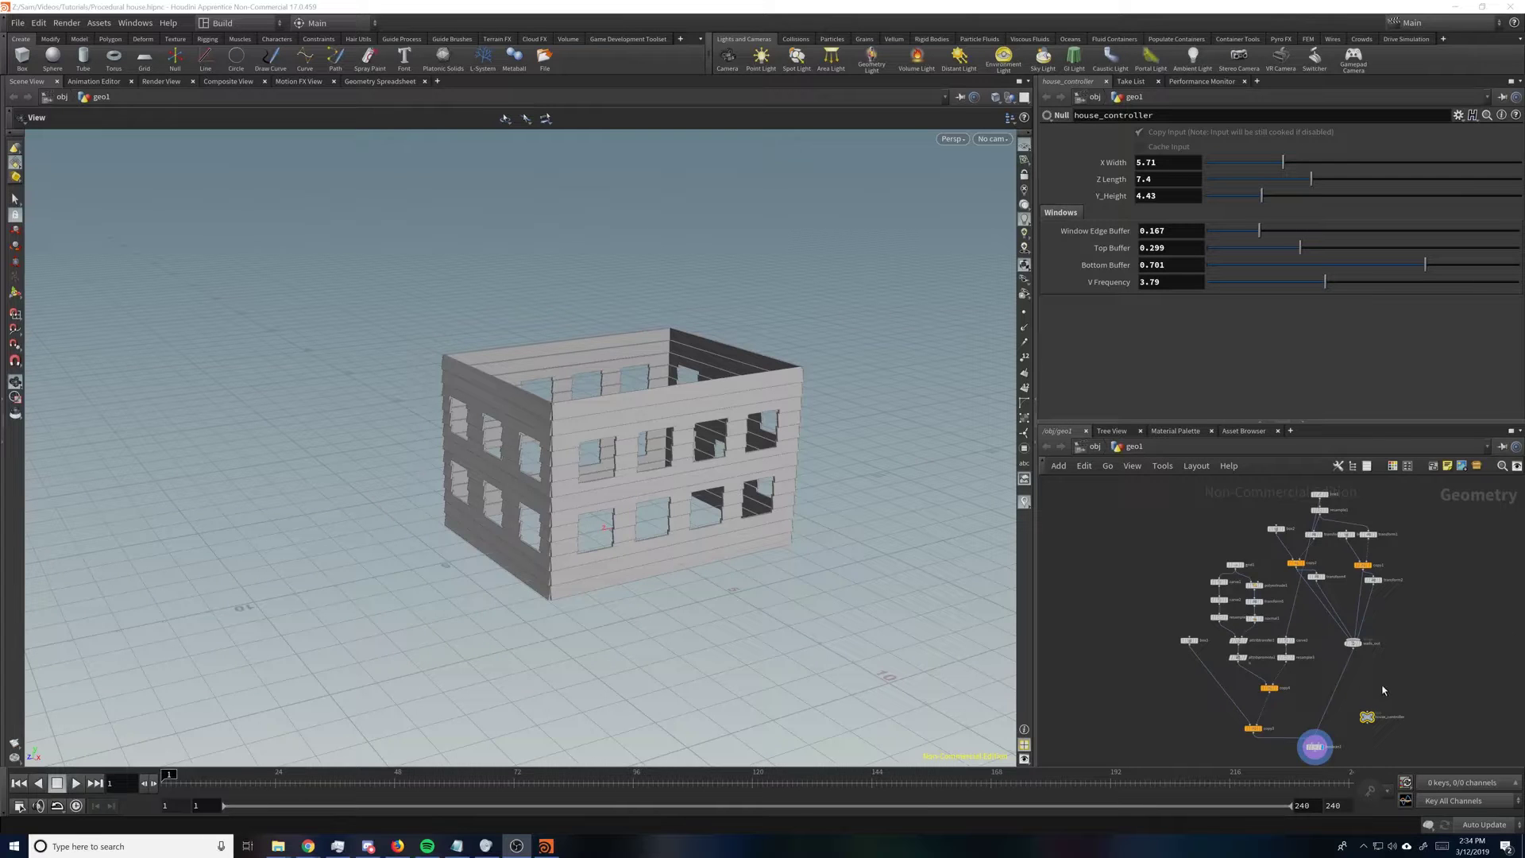
Step: Set the house_controller window parameters to Top Buffer 0.28, Bottom Buffer 0.773 and V Frequency 3.38
{"action": "scroll", "coordinate": [1383, 690], "scroll_direction": "up", "scroll_amount": 4}
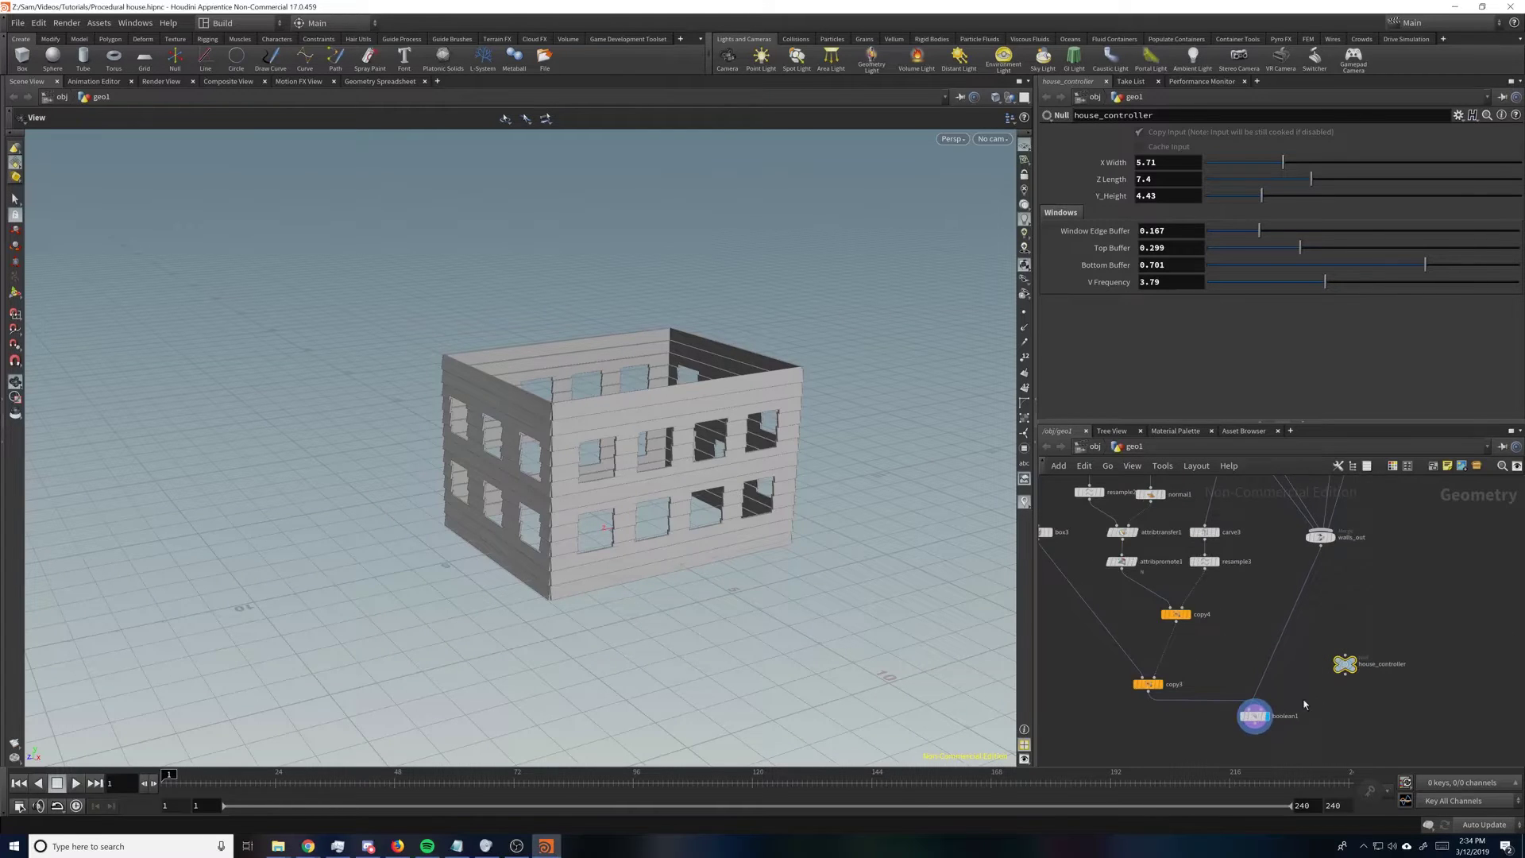
{"action": "left_click_drag", "start_coordinate": [719, 521], "coordinate": [606, 469]}
{"action": "right_click_drag", "start_coordinate": [606, 470], "coordinate": [811, 534]}
{"action": "left_click_drag", "start_coordinate": [811, 534], "coordinate": [928, 556]}
{"action": "left_click_drag", "start_coordinate": [785, 326], "coordinate": [804, 262], "text": "alt"}
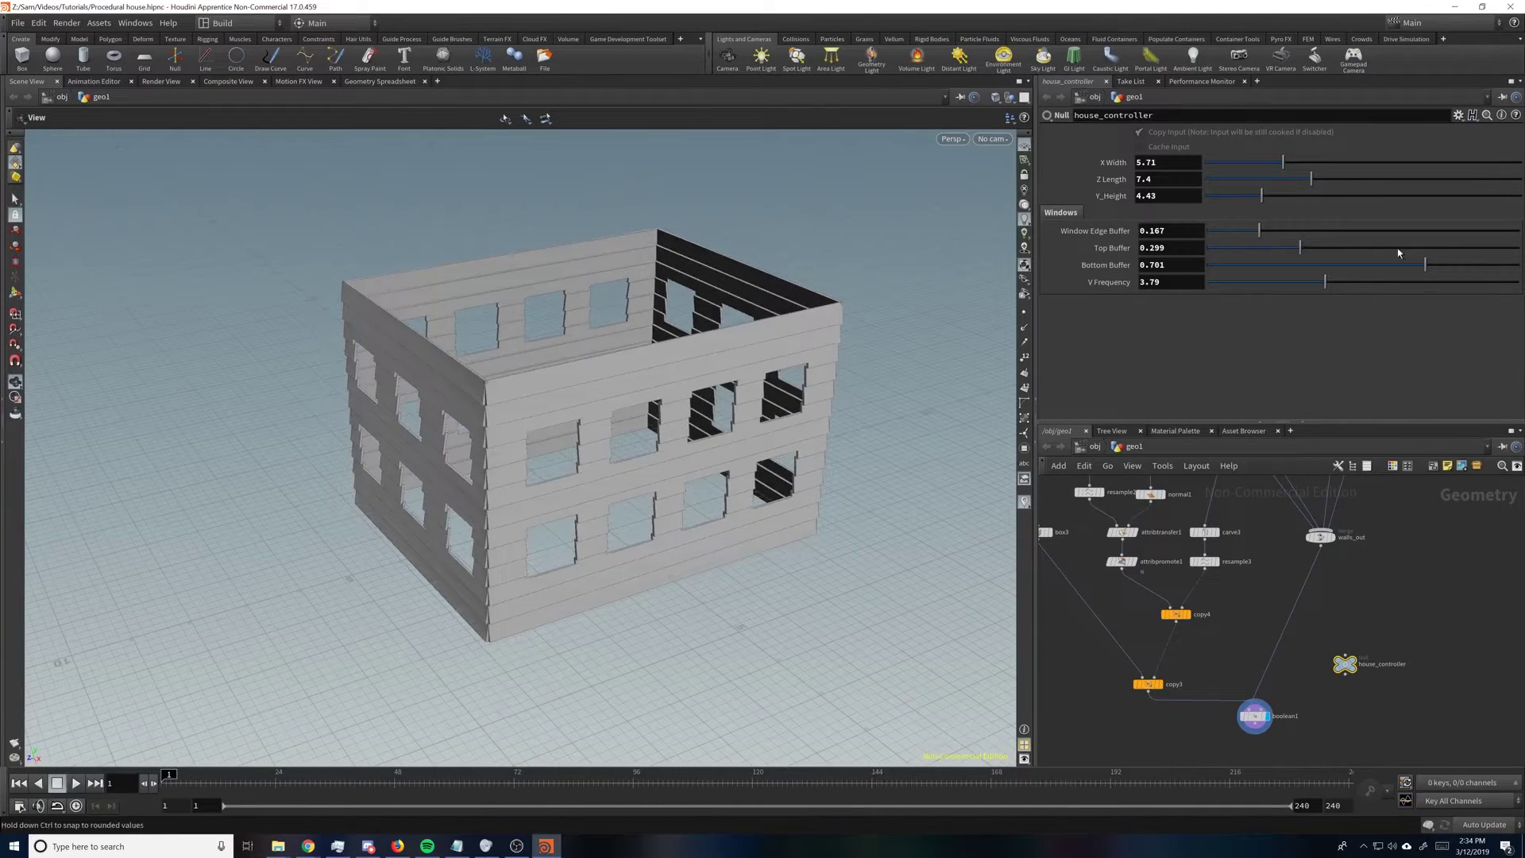
{"action": "left_click_drag", "start_coordinate": [1303, 253], "coordinate": [1294, 252]}
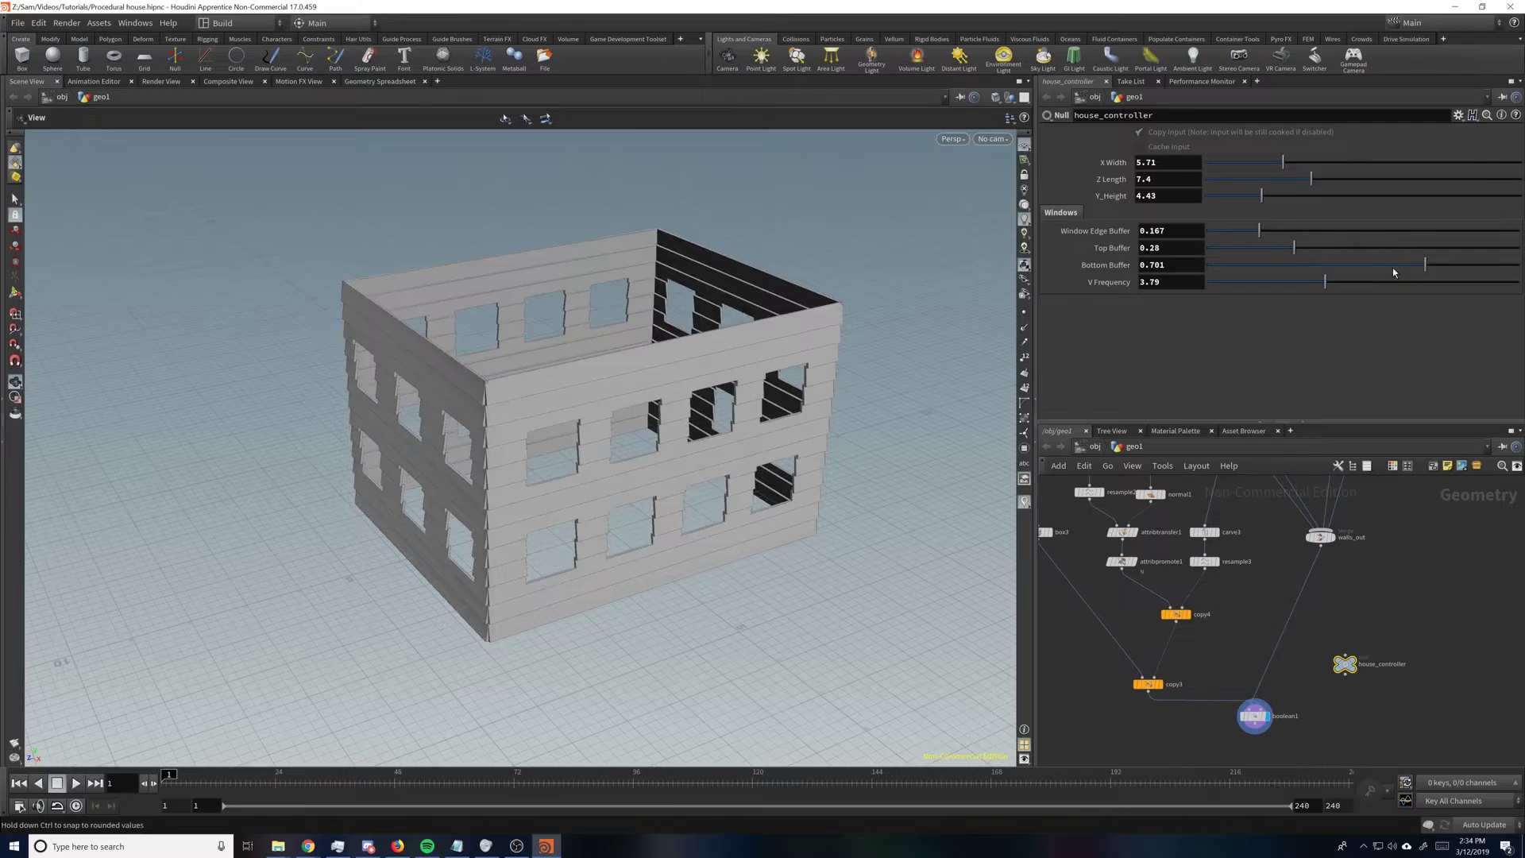
{"action": "left_click_drag", "start_coordinate": [1418, 268], "coordinate": [1448, 264]}
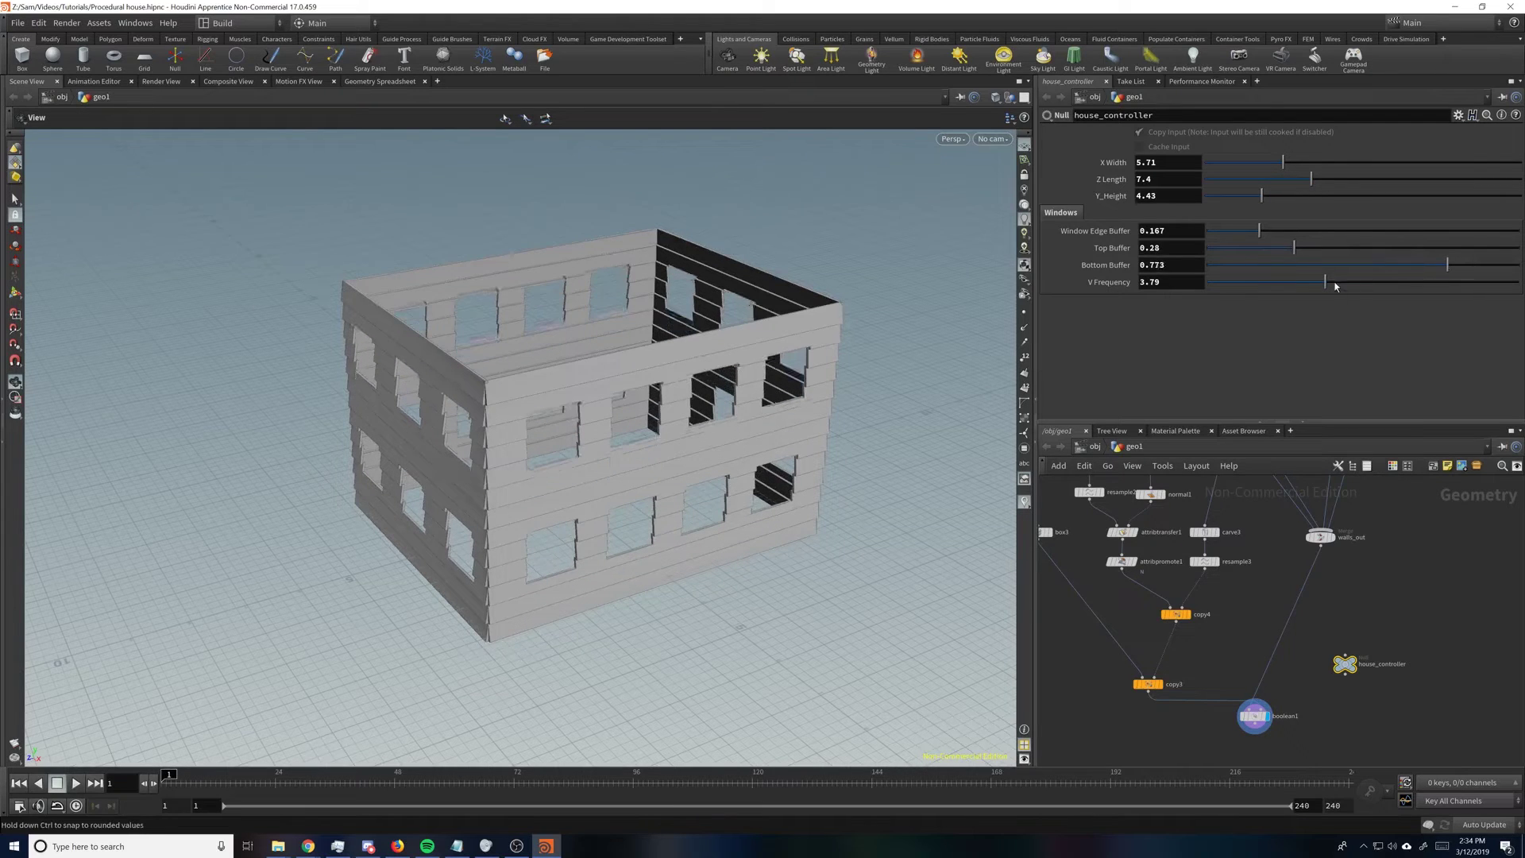
{"action": "mouse_move", "coordinate": [1311, 286]}
{"action": "left_mouse_down"}
{"action": "mouse_move", "coordinate": [1227, 284]}
{"action": "mouse_move", "coordinate": [1282, 284]}
{"action": "left_mouse_up"}
{"action": "left_click_drag", "start_coordinate": [898, 417], "coordinate": [795, 547]}
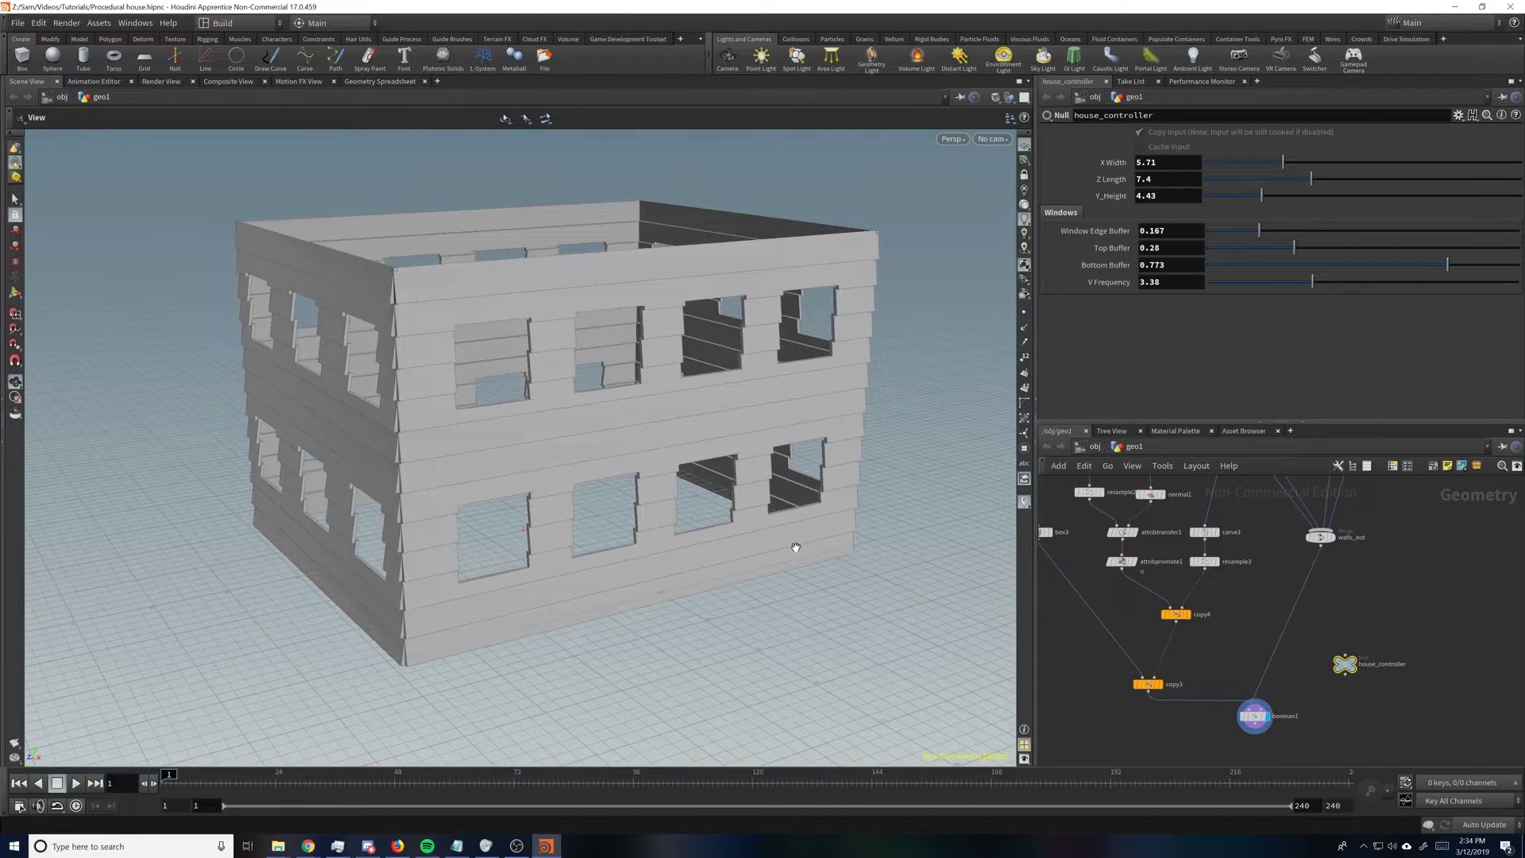
{"action": "left_click_drag", "start_coordinate": [705, 437], "coordinate": [747, 419]}
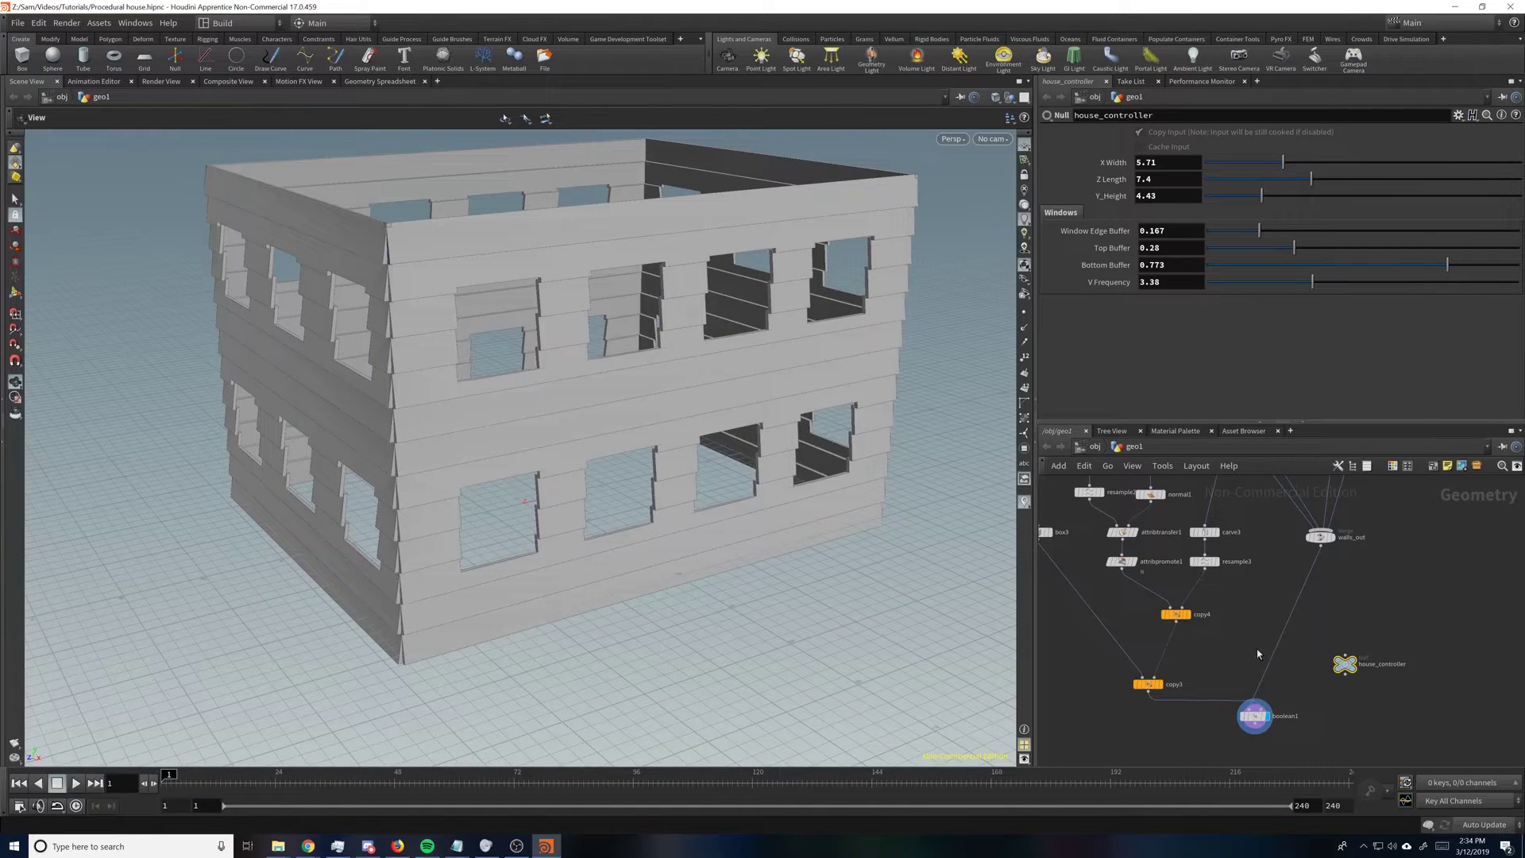
Step: Inspect the window branch by selecting copy3 and displaying the attribpromote1 output
{"action": "middle_click_drag", "start_coordinate": [1172, 560], "coordinate": [1224, 601]}
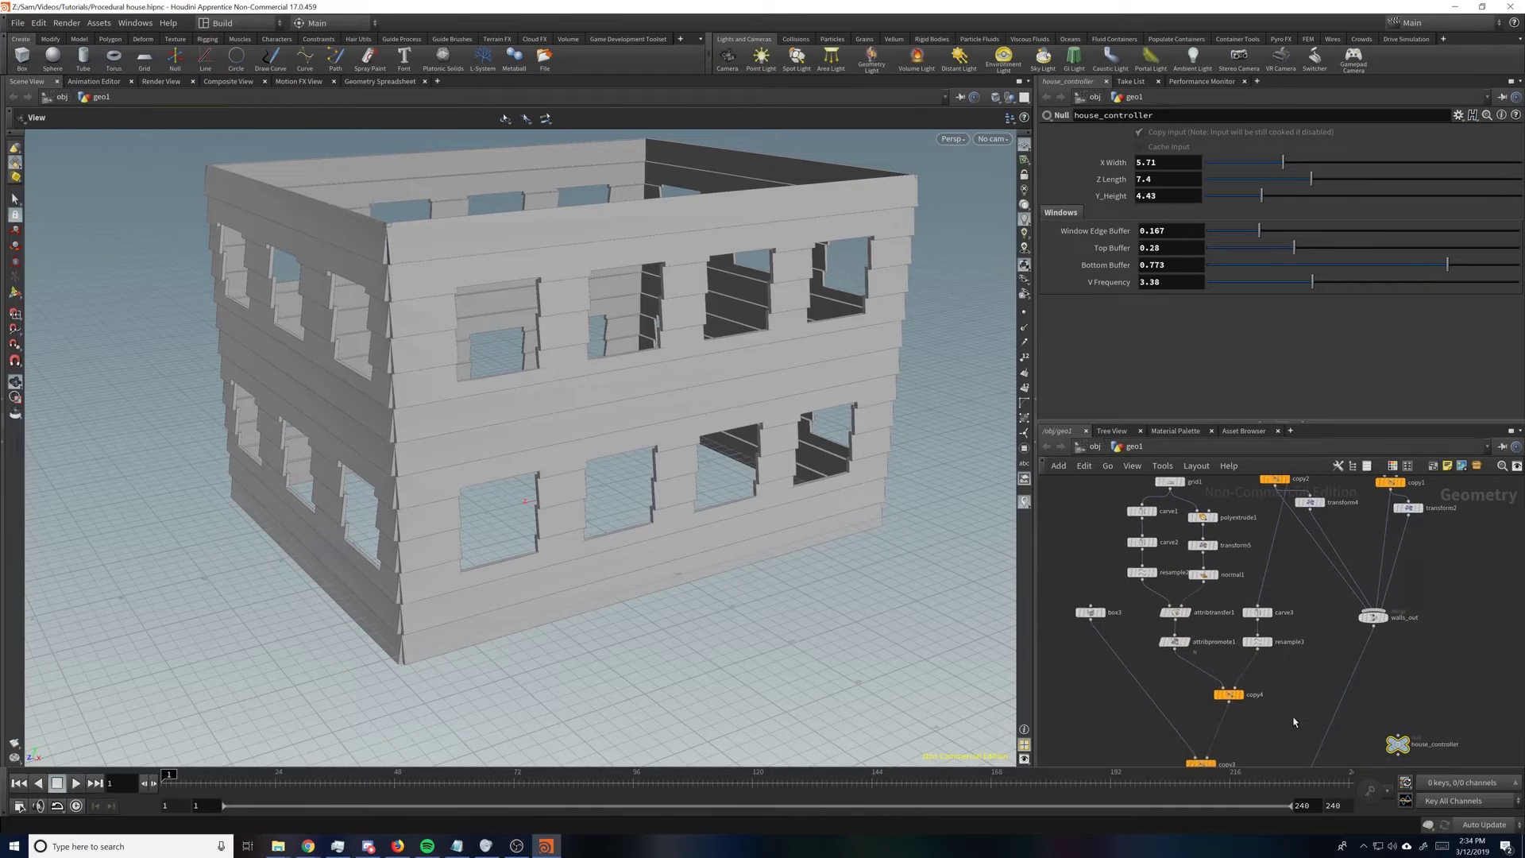
{"action": "middle_click_drag", "start_coordinate": [1200, 764], "coordinate": [1207, 657]}
{"action": "left_click", "coordinate": [1208, 658]}
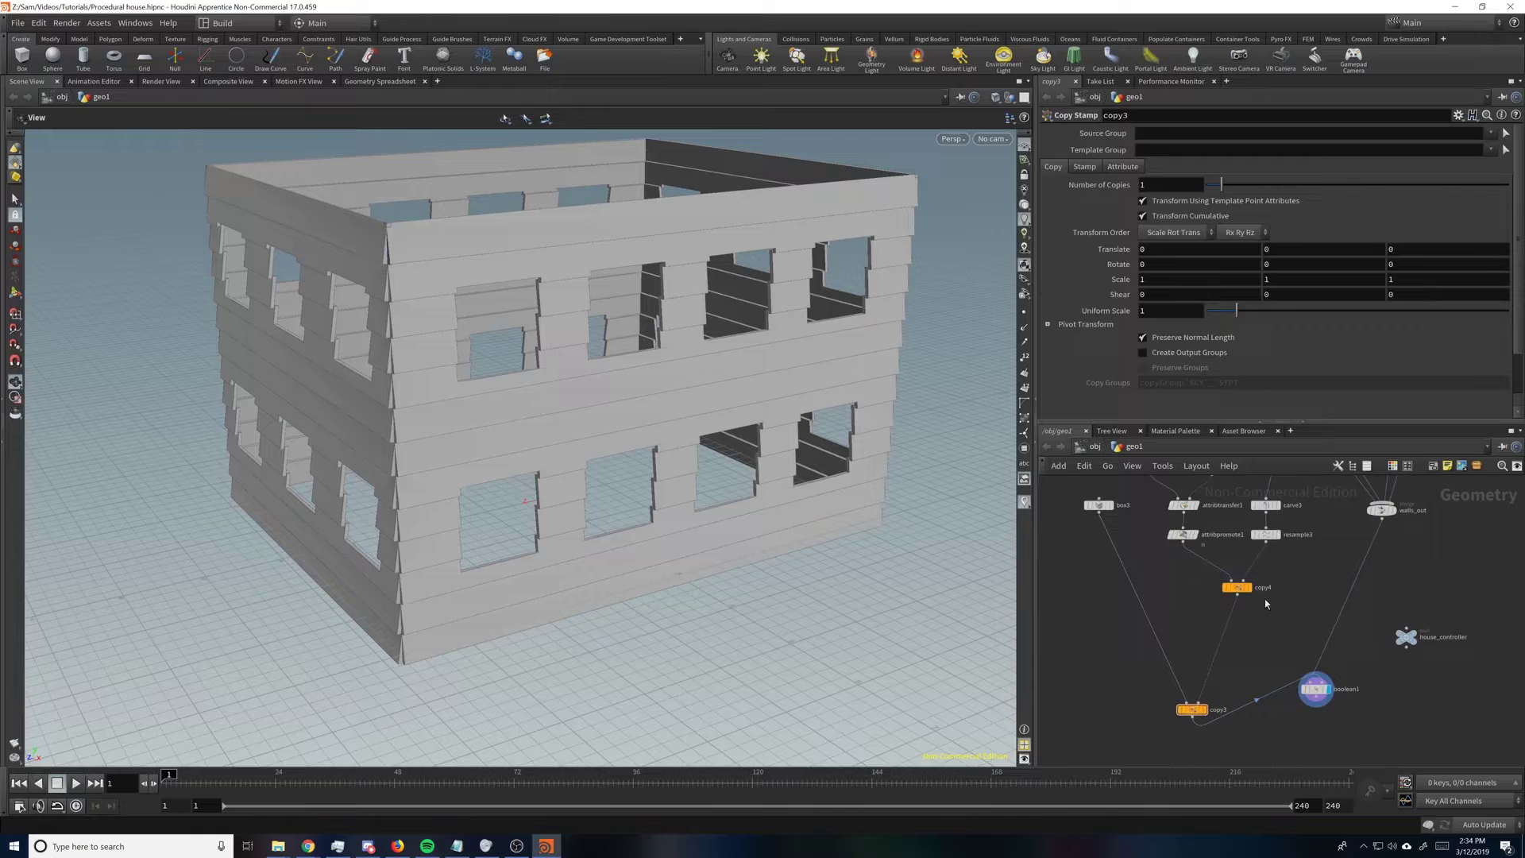
{"action": "middle_click_drag", "start_coordinate": [1195, 540], "coordinate": [1199, 647]}
{"action": "left_click", "coordinate": [1201, 644]}
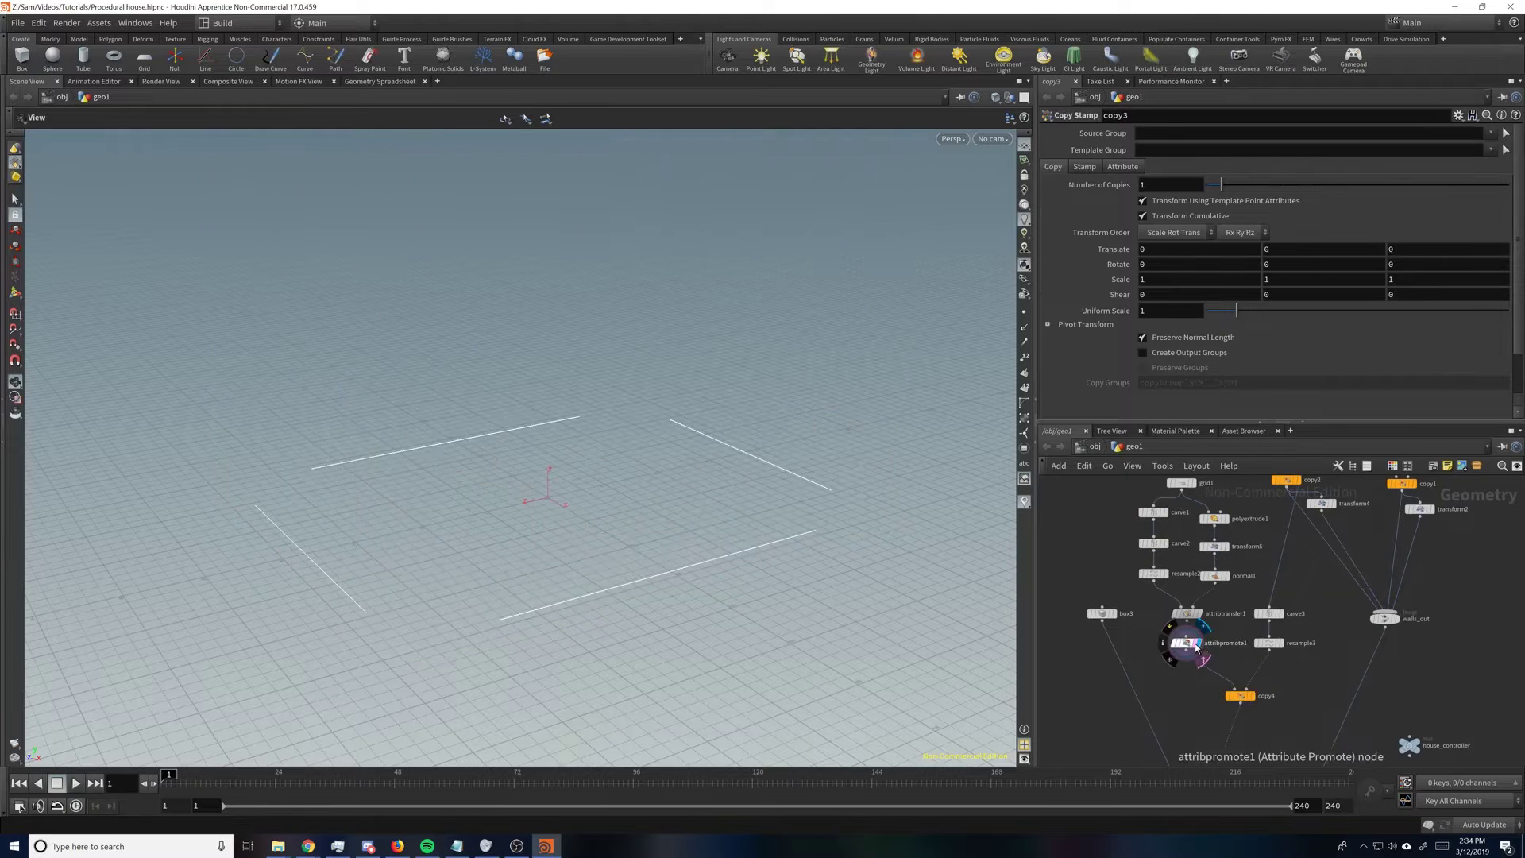
{"action": "left_click_drag", "start_coordinate": [789, 492], "coordinate": [735, 483]}
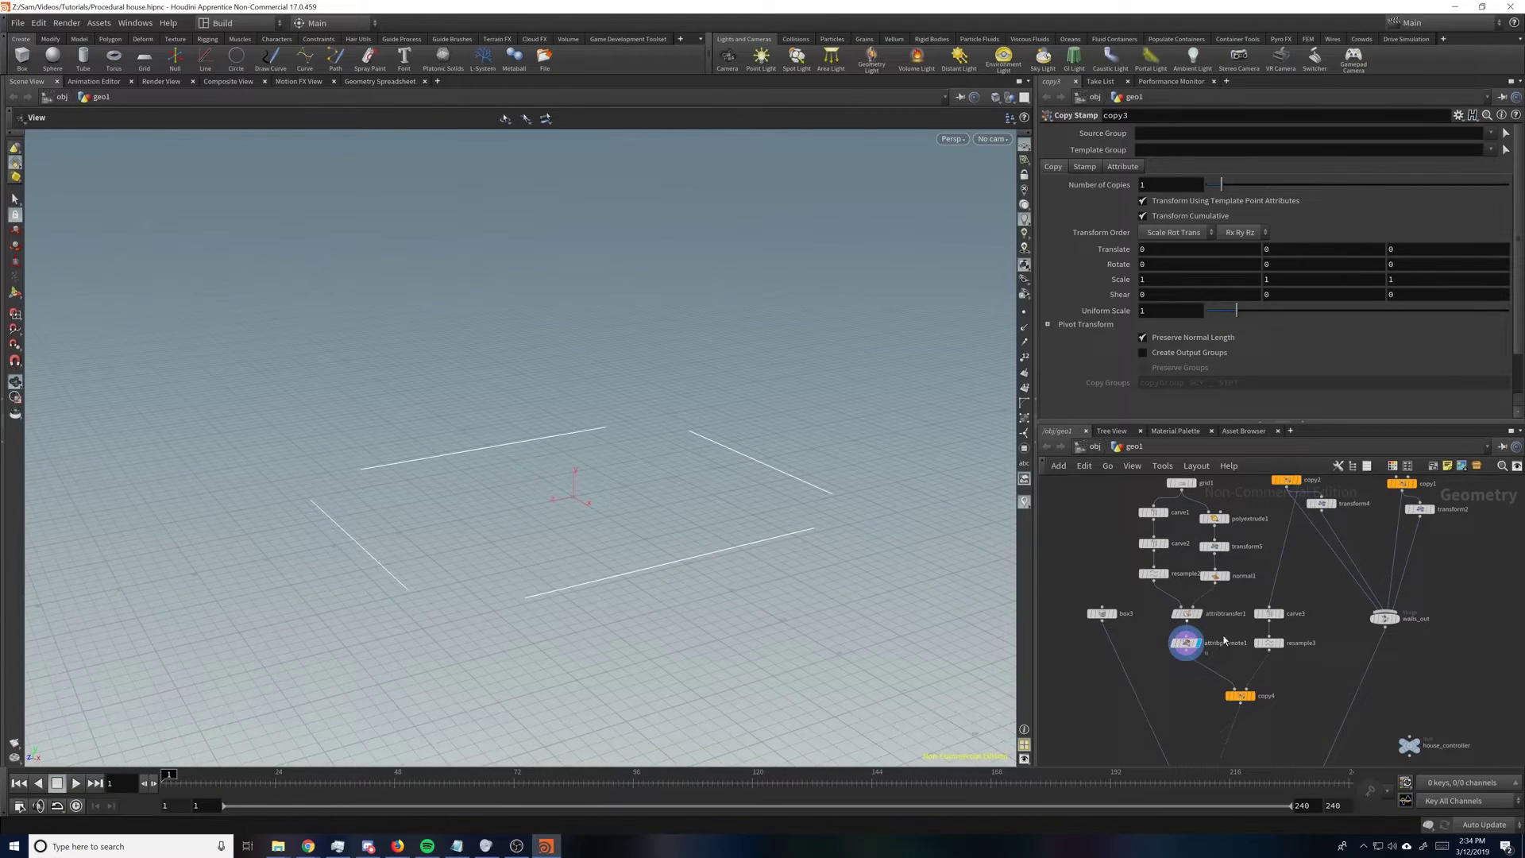
Step: Group the window point nodes from grid1 down to attribpromote1 in a network box titled "Window Points"
{"action": "middle_click_drag", "start_coordinate": [1224, 624], "coordinate": [1227, 682]}
{"action": "left_click_drag", "start_coordinate": [1122, 529], "coordinate": [1249, 739]}
{"action": "key", "text": "shift+o"}
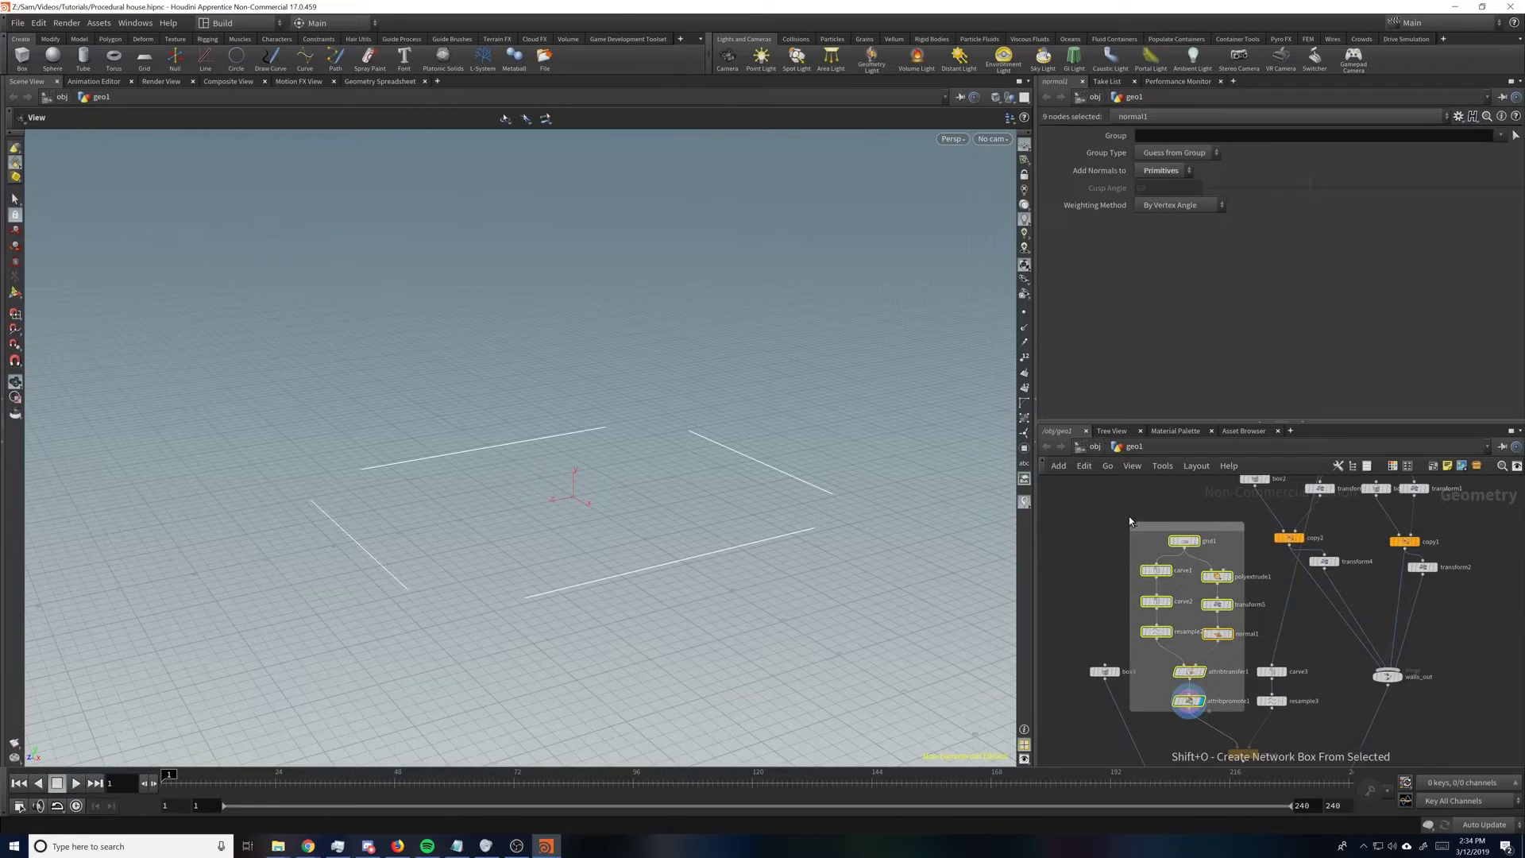
{"action": "double_click", "coordinate": [1177, 524]}
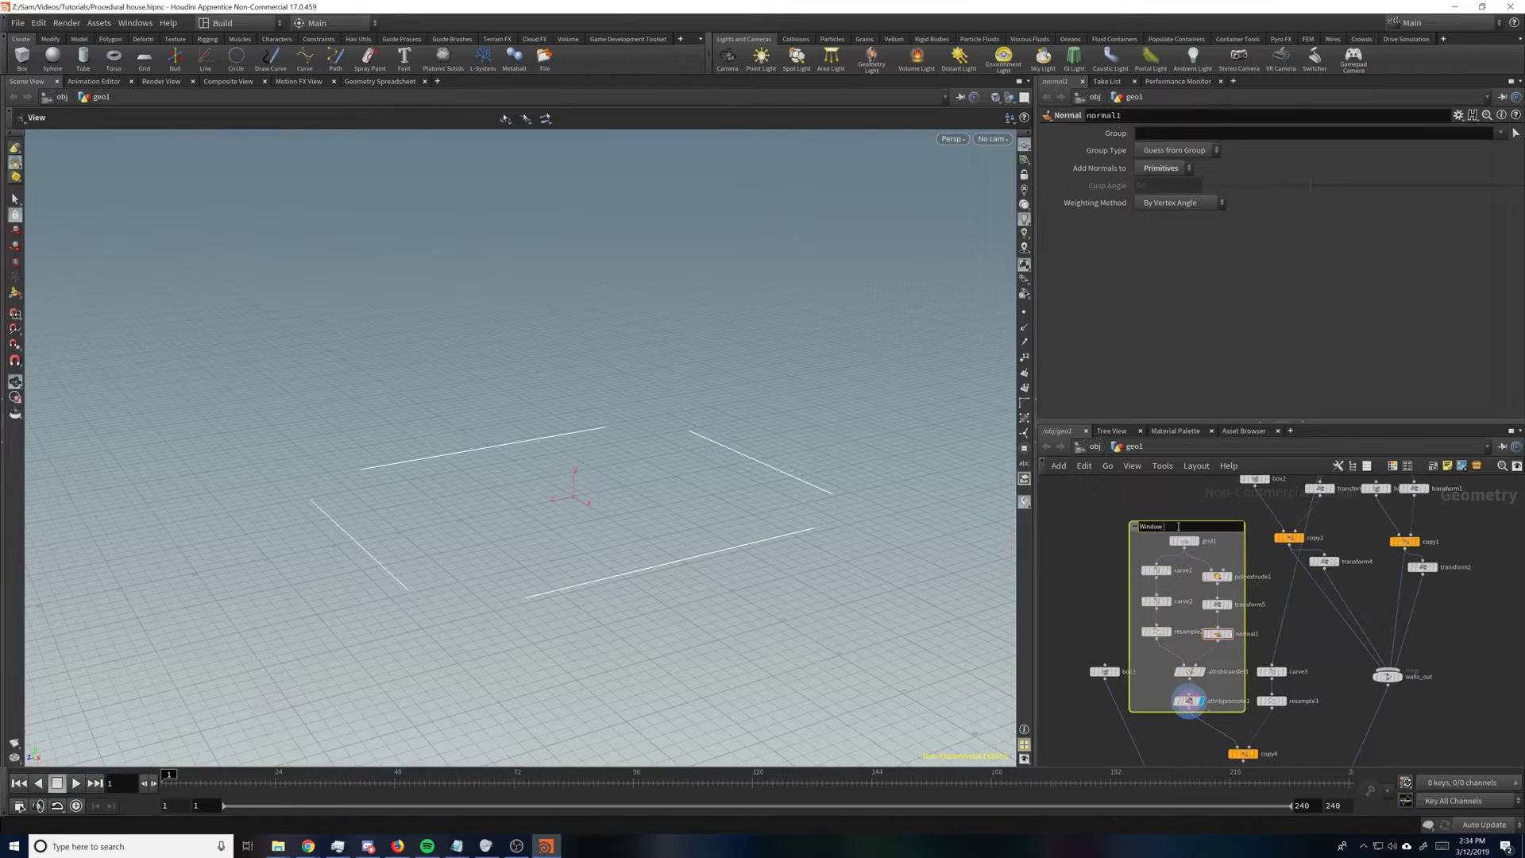
{"action": "type", "text": "Window Points"}
{"action": "key", "text": "Return"}
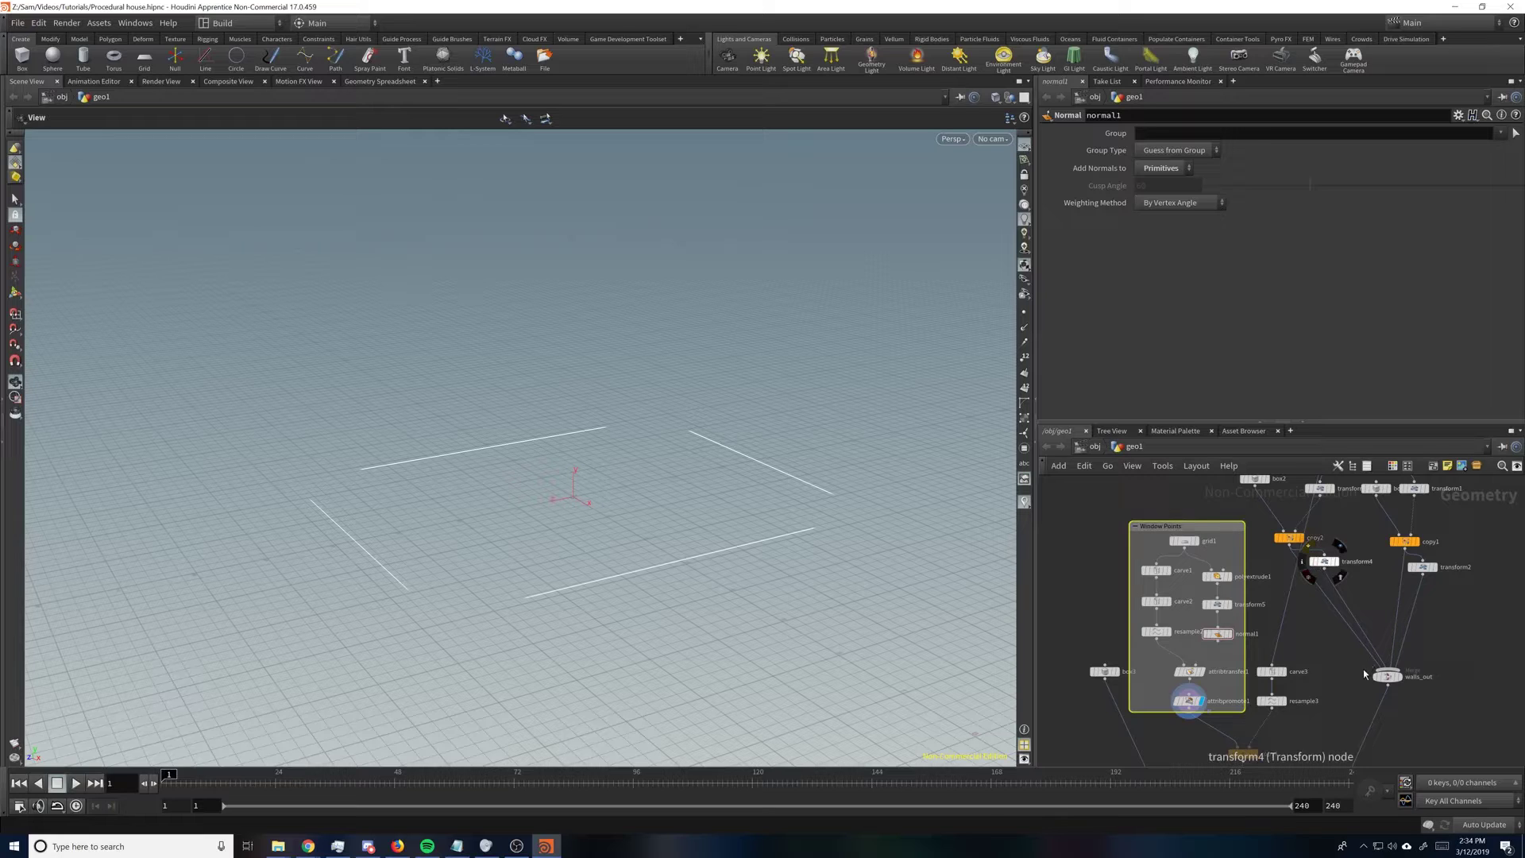
Step: Display the outputs of copy2 and copy1 in turn to check which wall each one builds
{"action": "middle_click_drag", "start_coordinate": [1424, 530], "coordinate": [1356, 593]}
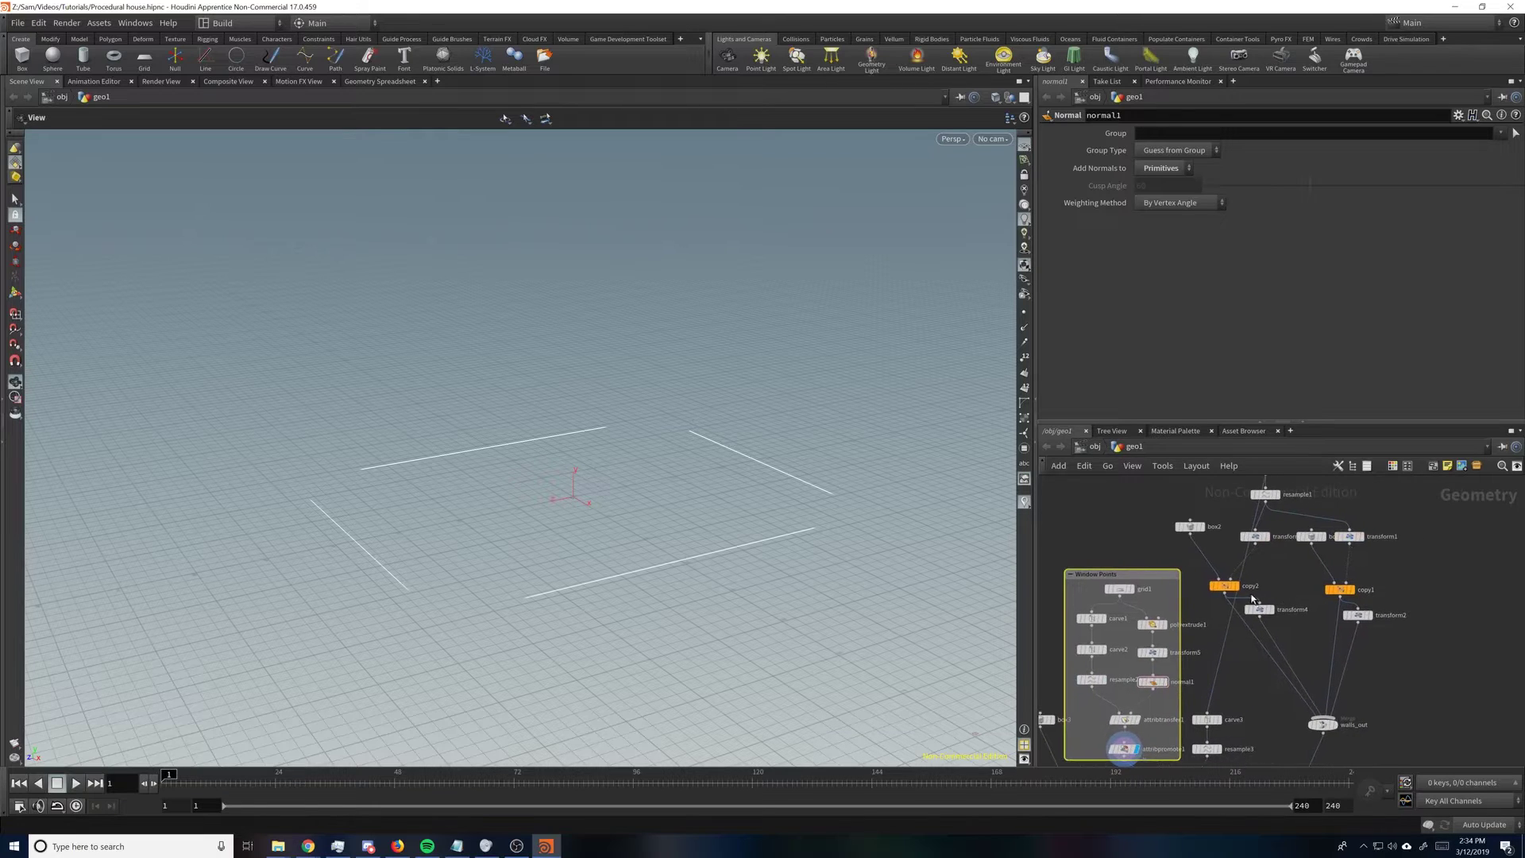
{"action": "left_click", "coordinate": [1241, 587]}
{"action": "left_click_drag", "start_coordinate": [775, 461], "coordinate": [624, 441]}
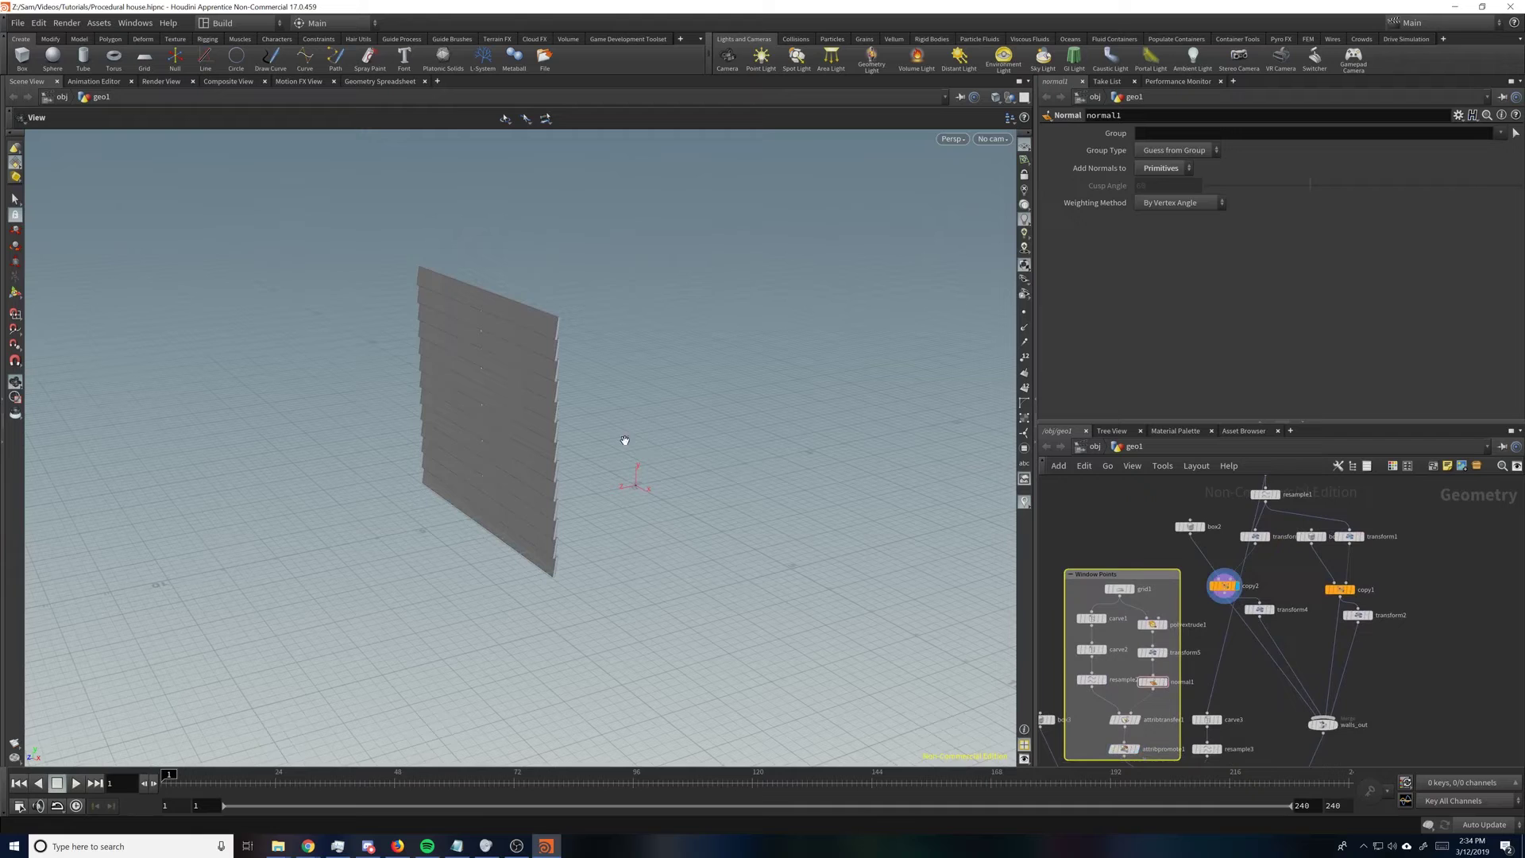
{"action": "left_click", "coordinate": [1353, 590]}
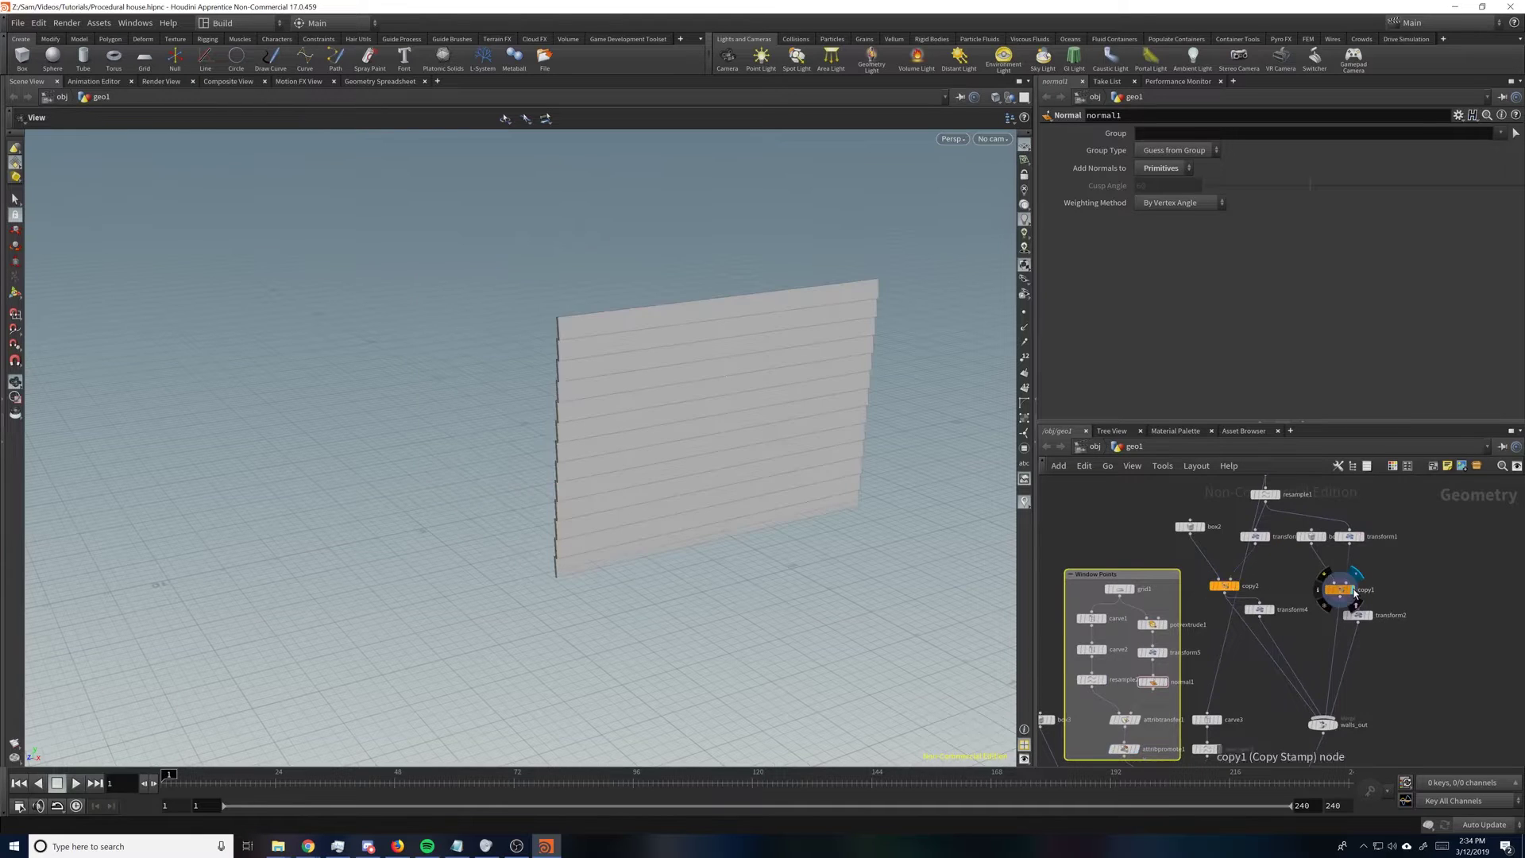
Step: Rearrange the copy1 and copy2 wall branches side by side, aligning their box, transform and copy nodes
{"action": "left_click_drag", "start_coordinate": [1438, 661], "coordinate": [1401, 540]}
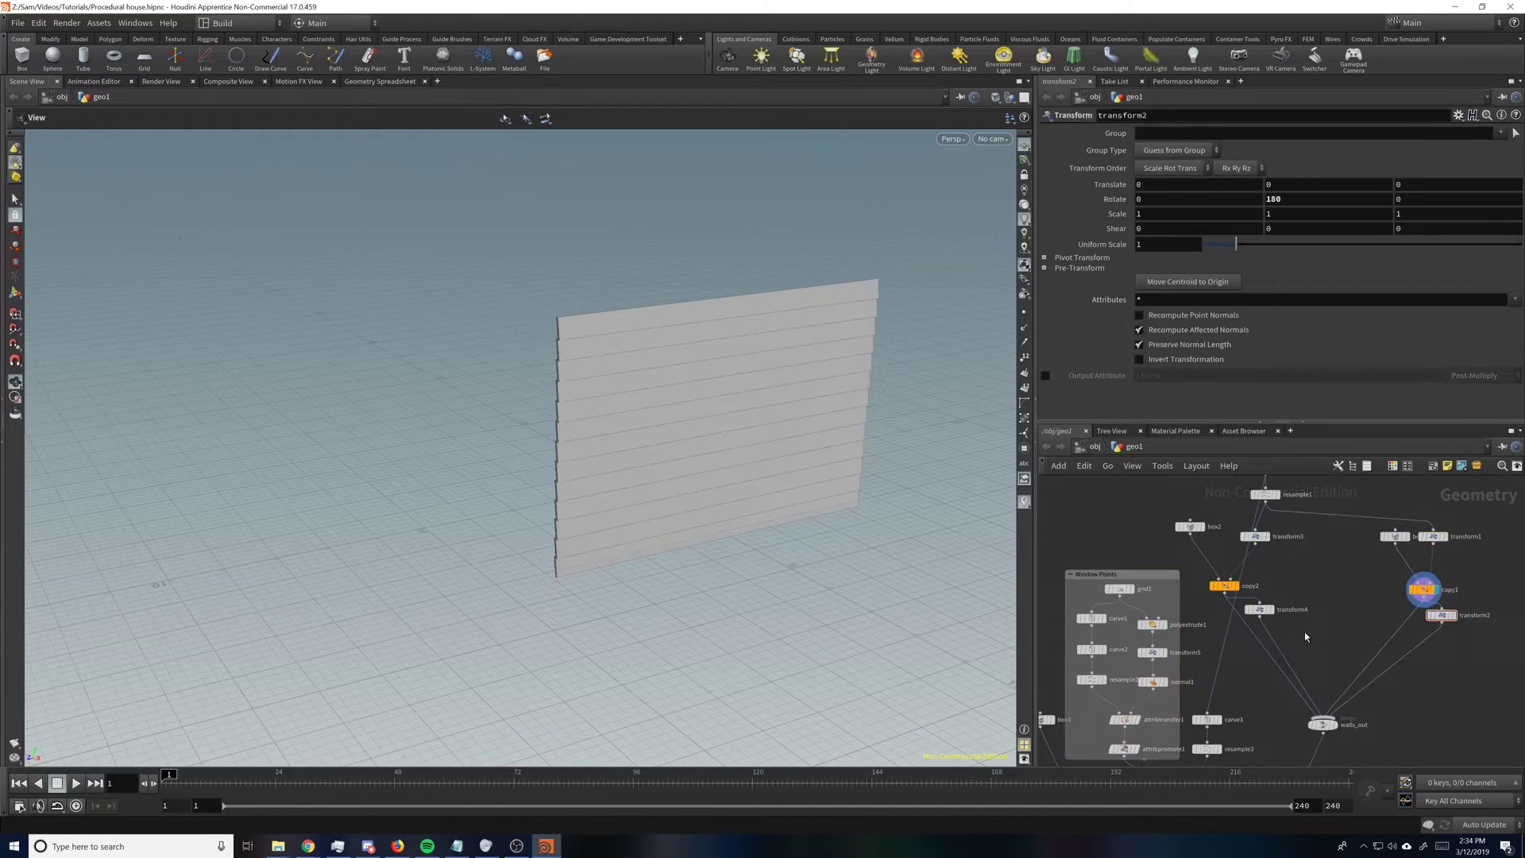
{"action": "left_click_drag", "start_coordinate": [1304, 632], "coordinate": [1310, 554]}
{"action": "left_click", "coordinate": [1288, 560]}
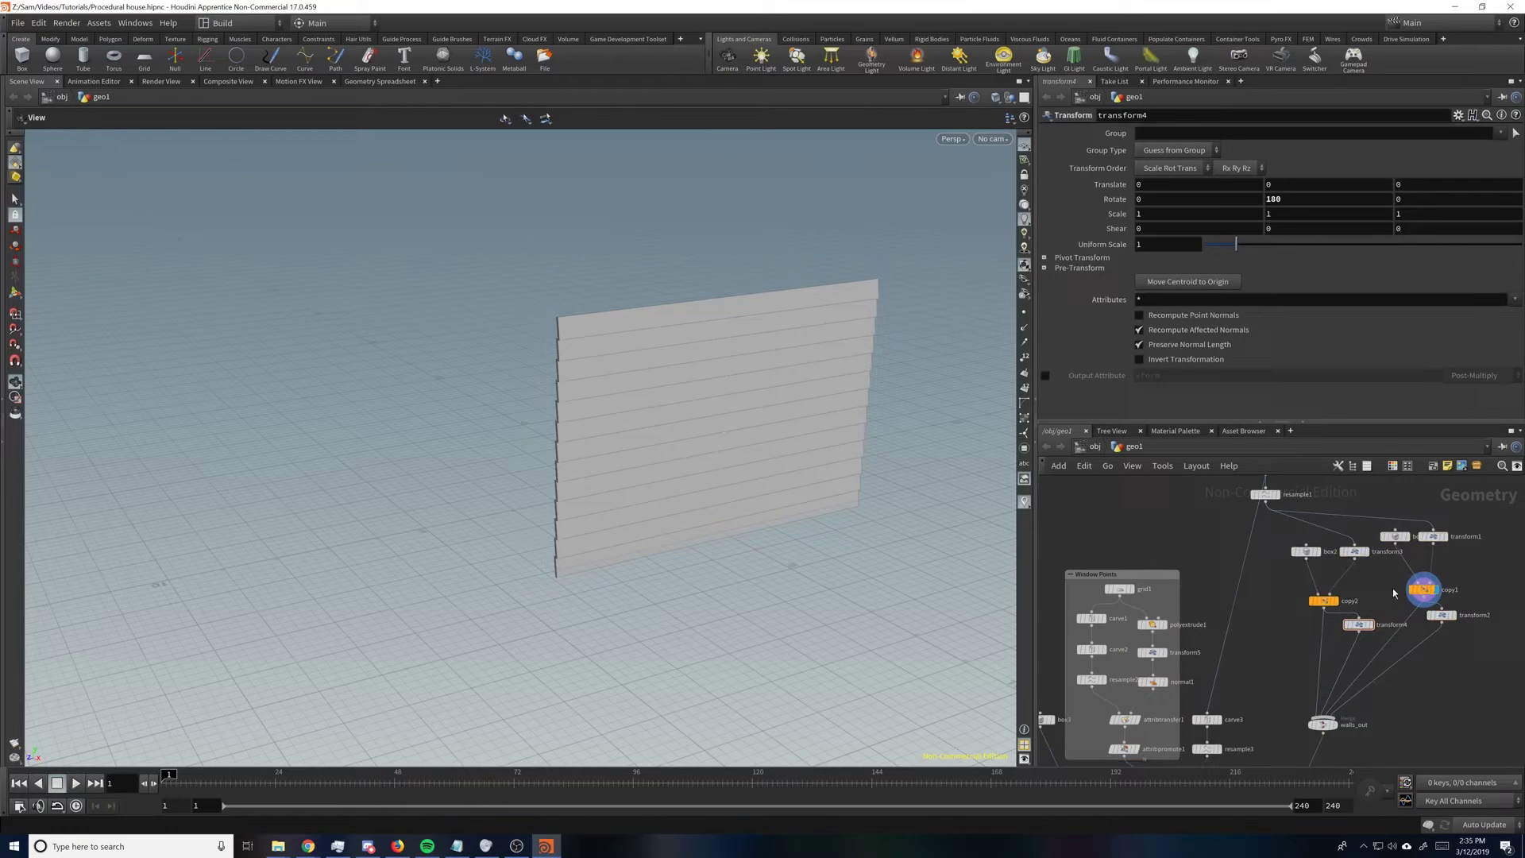
{"action": "left_click_drag", "start_coordinate": [1427, 586], "coordinate": [1430, 597]}
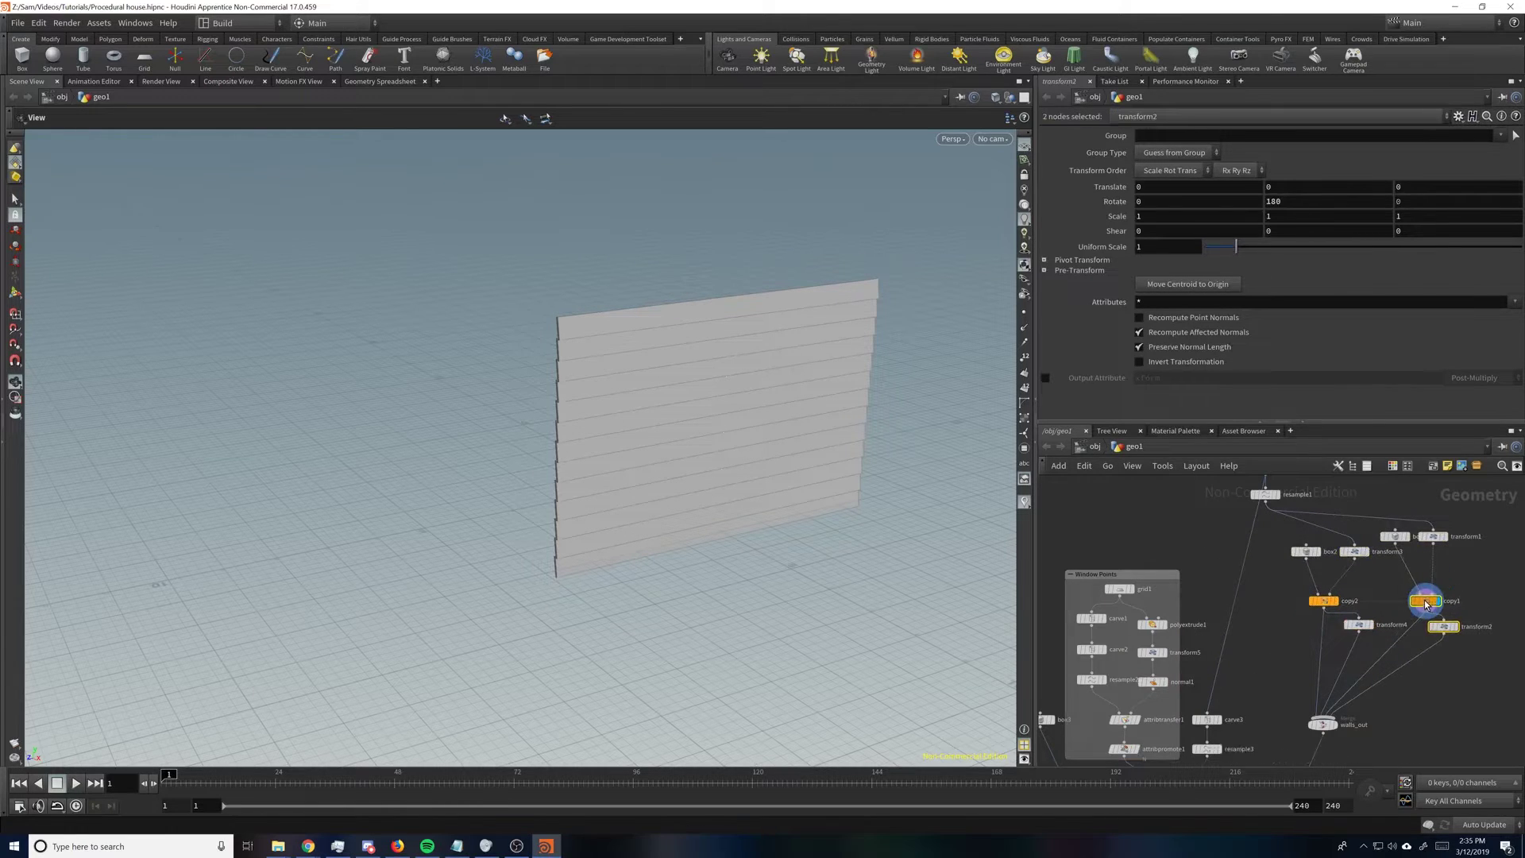
{"action": "left_click_drag", "start_coordinate": [1396, 525], "coordinate": [1401, 553]}
Step: Enclose the two wall branches in a network box titled "Walls"
{"action": "left_click_drag", "start_coordinate": [1513, 539], "coordinate": [1292, 655]}
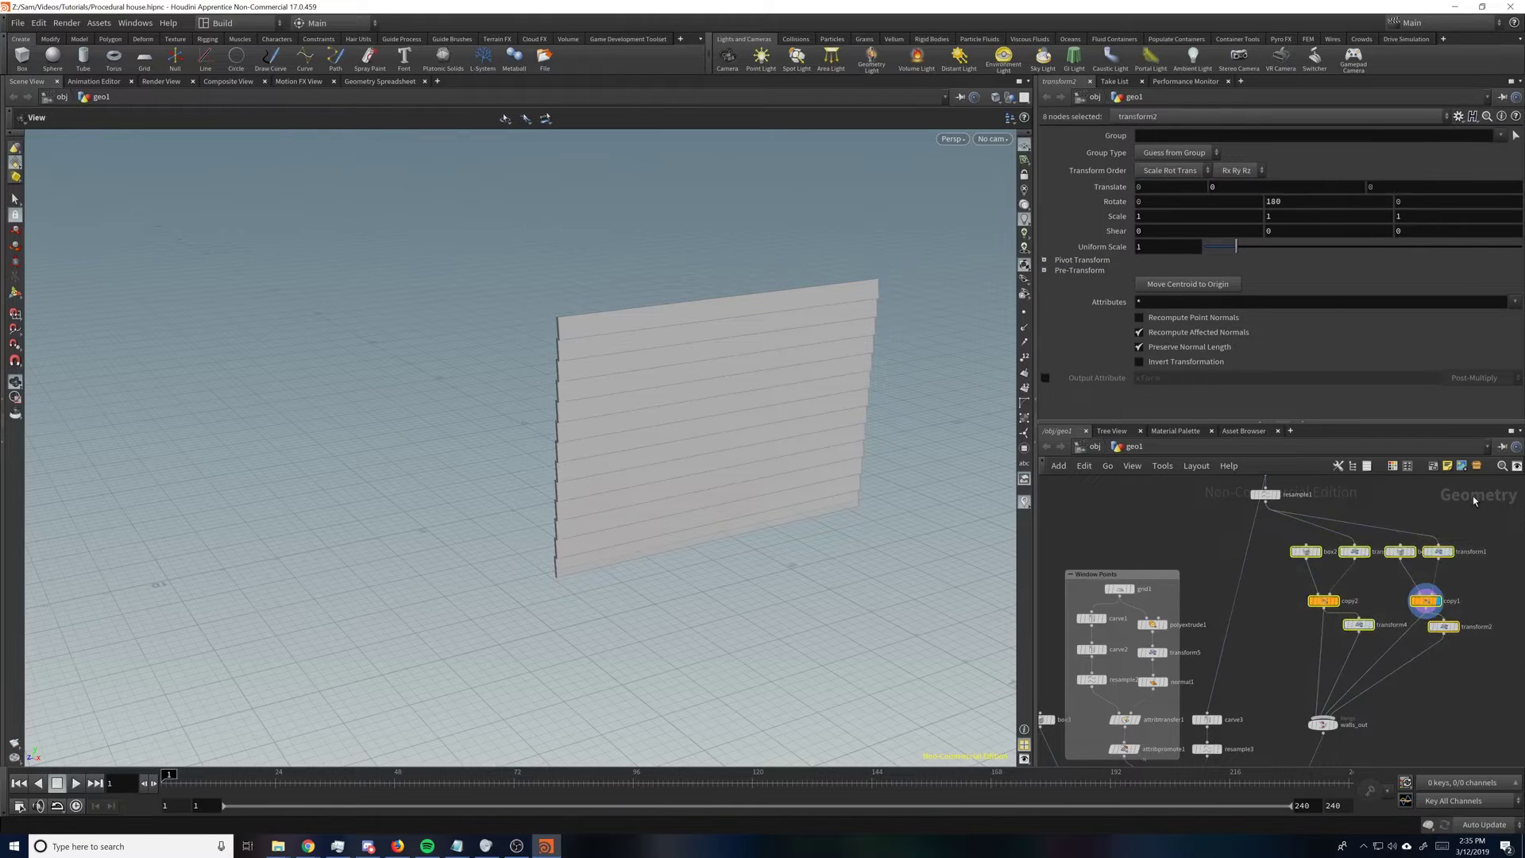
{"action": "left_click", "coordinate": [1433, 466]}
{"action": "left_click", "coordinate": [1368, 537]}
{"action": "key", "text": "Escape"}
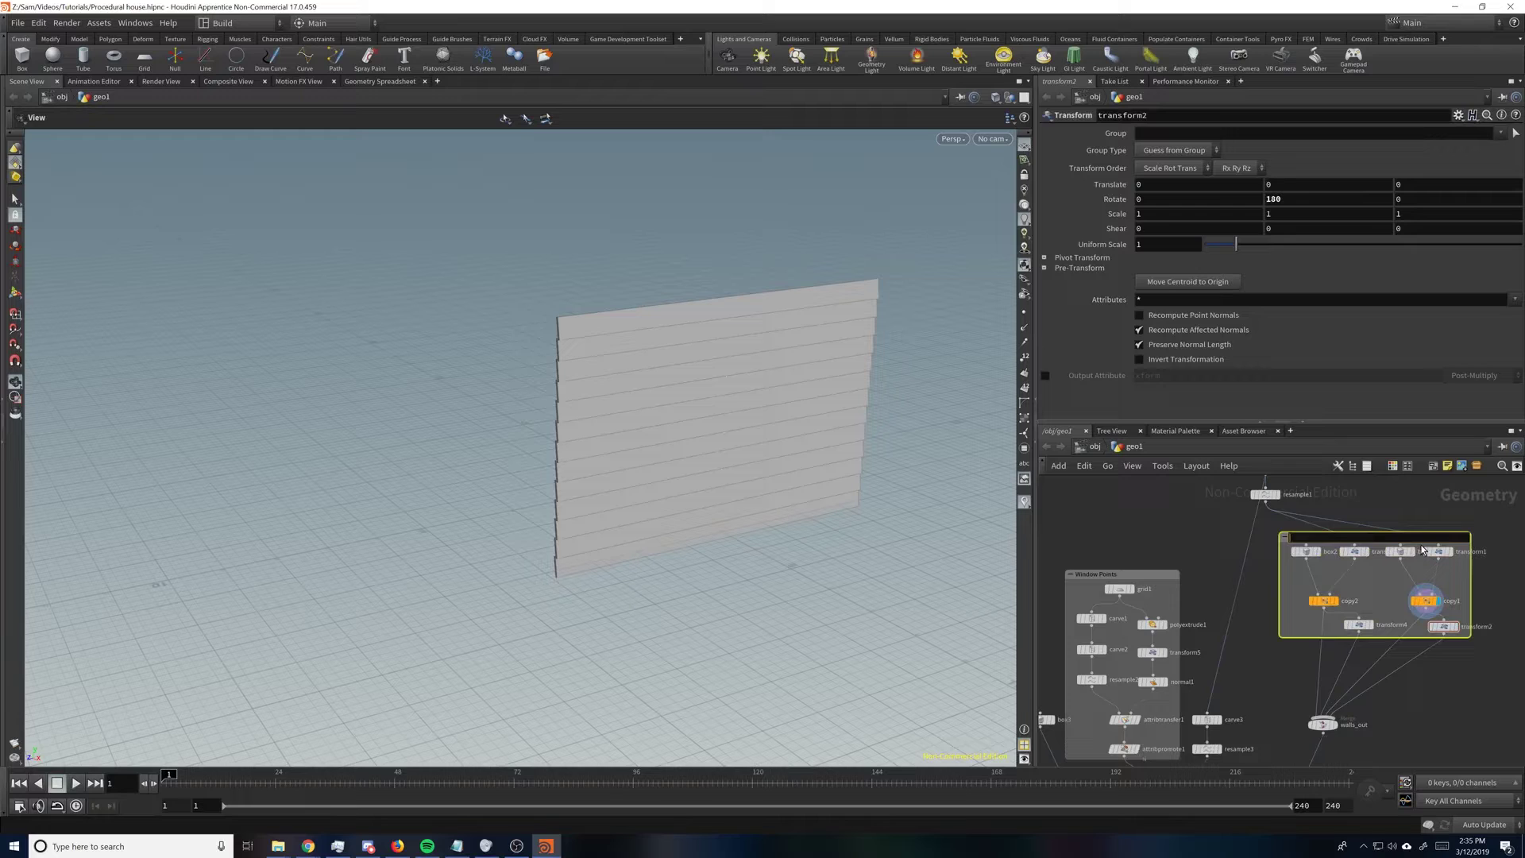
{"action": "key", "text": "Return"}
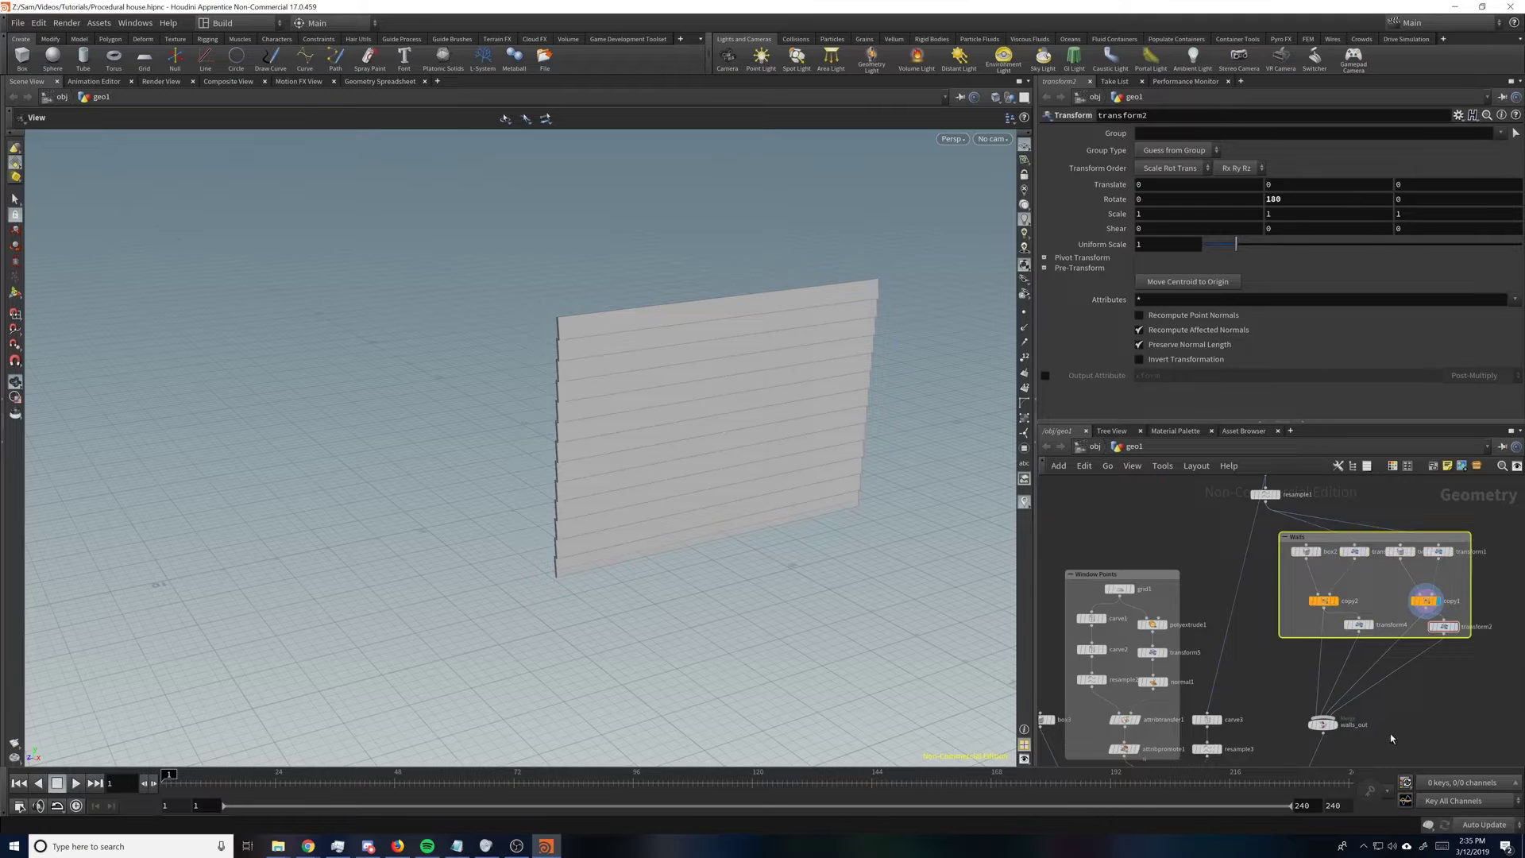
Step: Display the walls_out merge node and move it into the Walls network box
{"action": "middle_click_drag", "start_coordinate": [1390, 739], "coordinate": [1338, 672]}
{"action": "left_click", "coordinate": [1325, 664]}
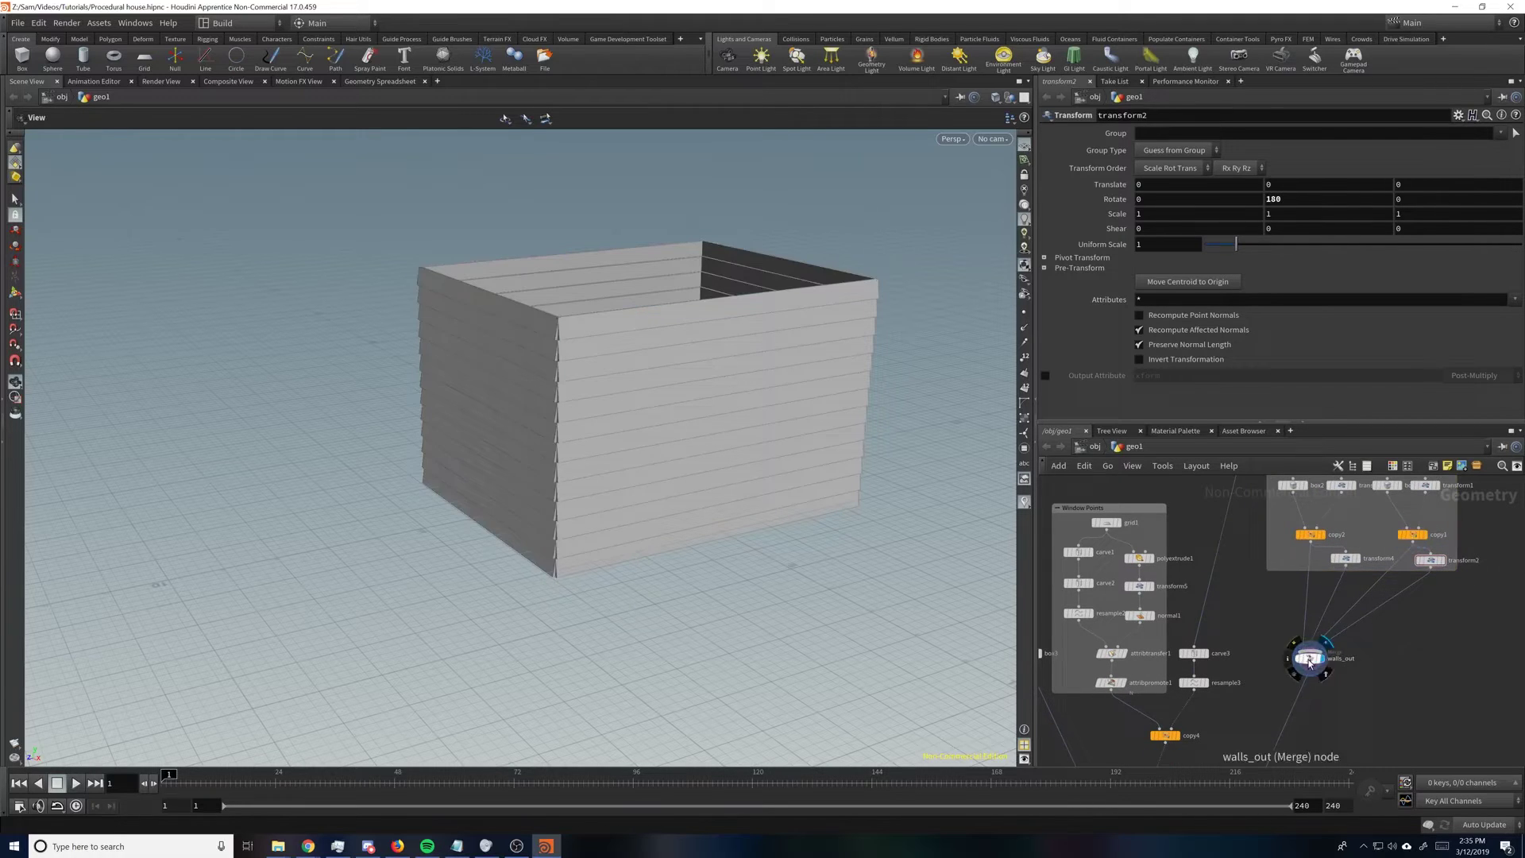
{"action": "left_click_drag", "start_coordinate": [1310, 659], "coordinate": [1334, 616]}
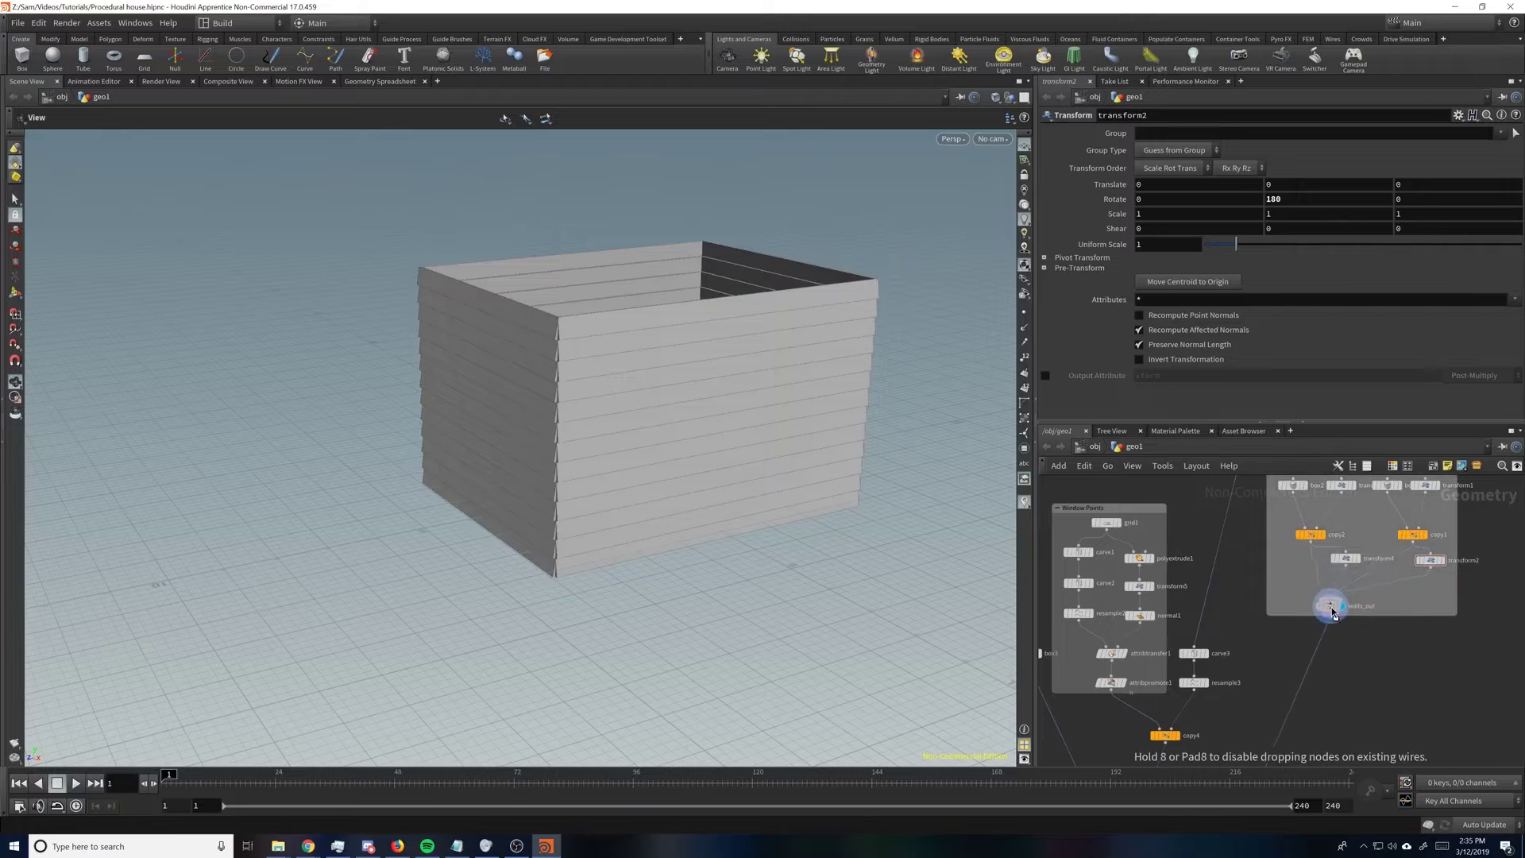
Step: Display the resample3 output to examine the vertical window line
{"action": "scroll", "coordinate": [1237, 687], "scroll_direction": "down", "scroll_amount": 2}
{"action": "middle_click_drag", "start_coordinate": [1260, 668], "coordinate": [1313, 571]}
{"action": "left_click", "coordinate": [1271, 592]}
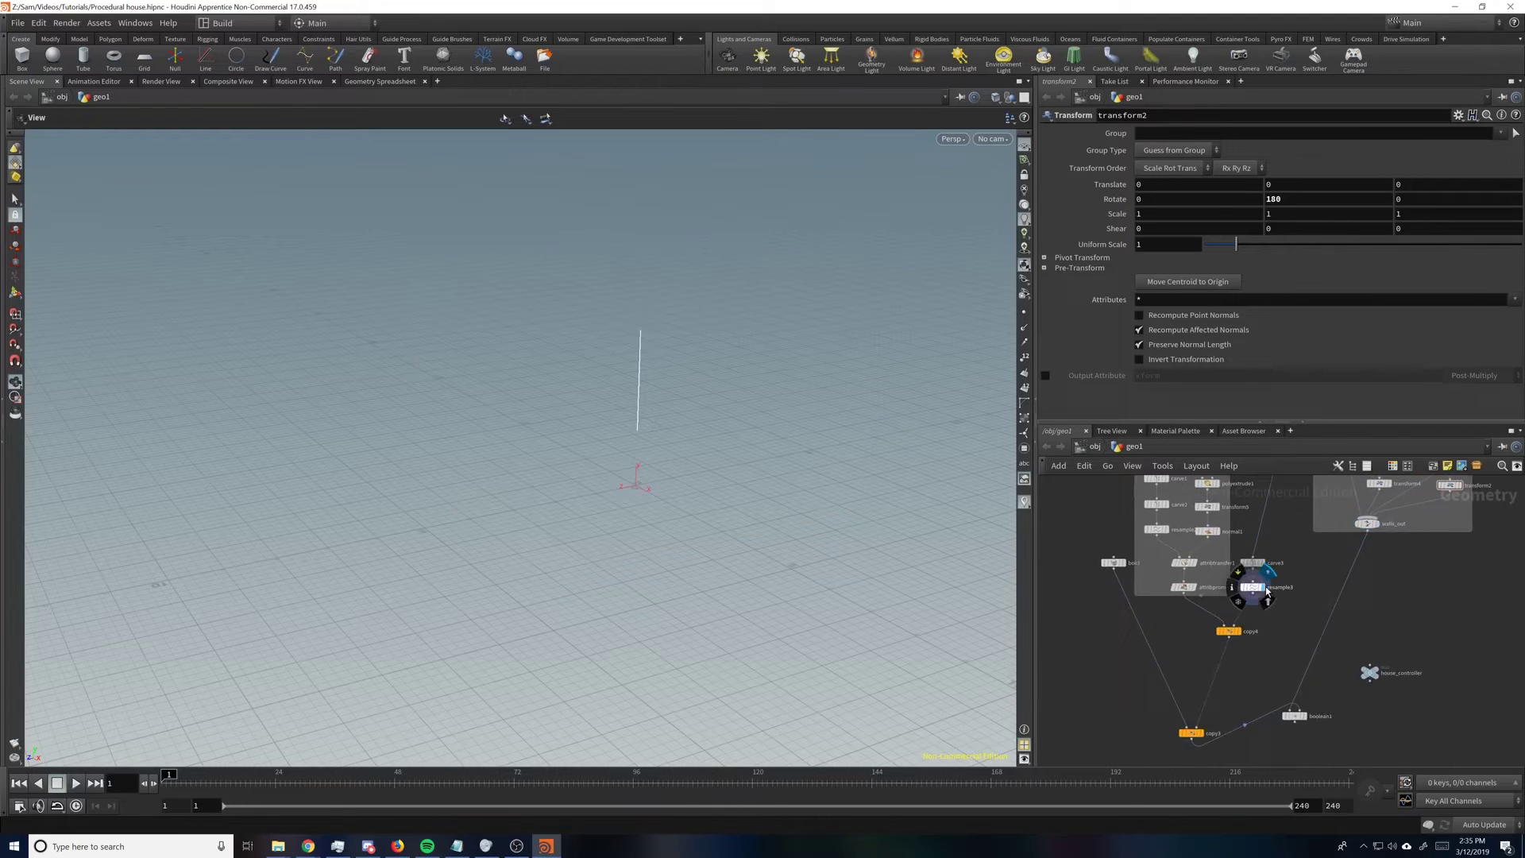
Step: Move the Window Points and Walls network boxes outward, away from the carve3 and resample3 nodes
{"action": "scroll", "coordinate": [1281, 606], "scroll_direction": "down", "scroll_amount": 3}
{"action": "middle_click_drag", "start_coordinate": [1268, 695], "coordinate": [1259, 730]}
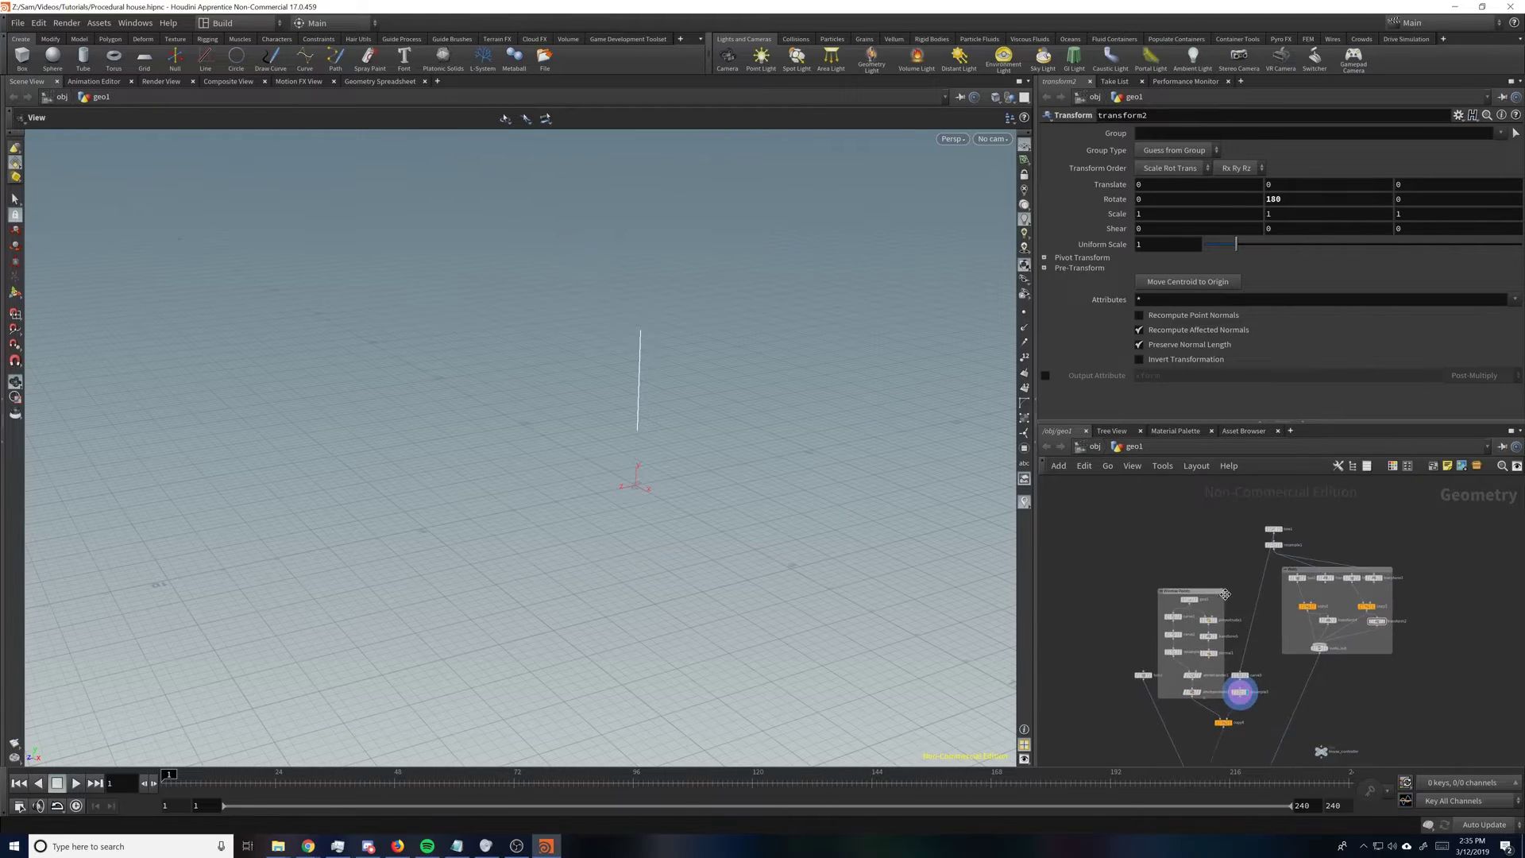
{"action": "left_click_drag", "start_coordinate": [1212, 592], "coordinate": [1185, 534]}
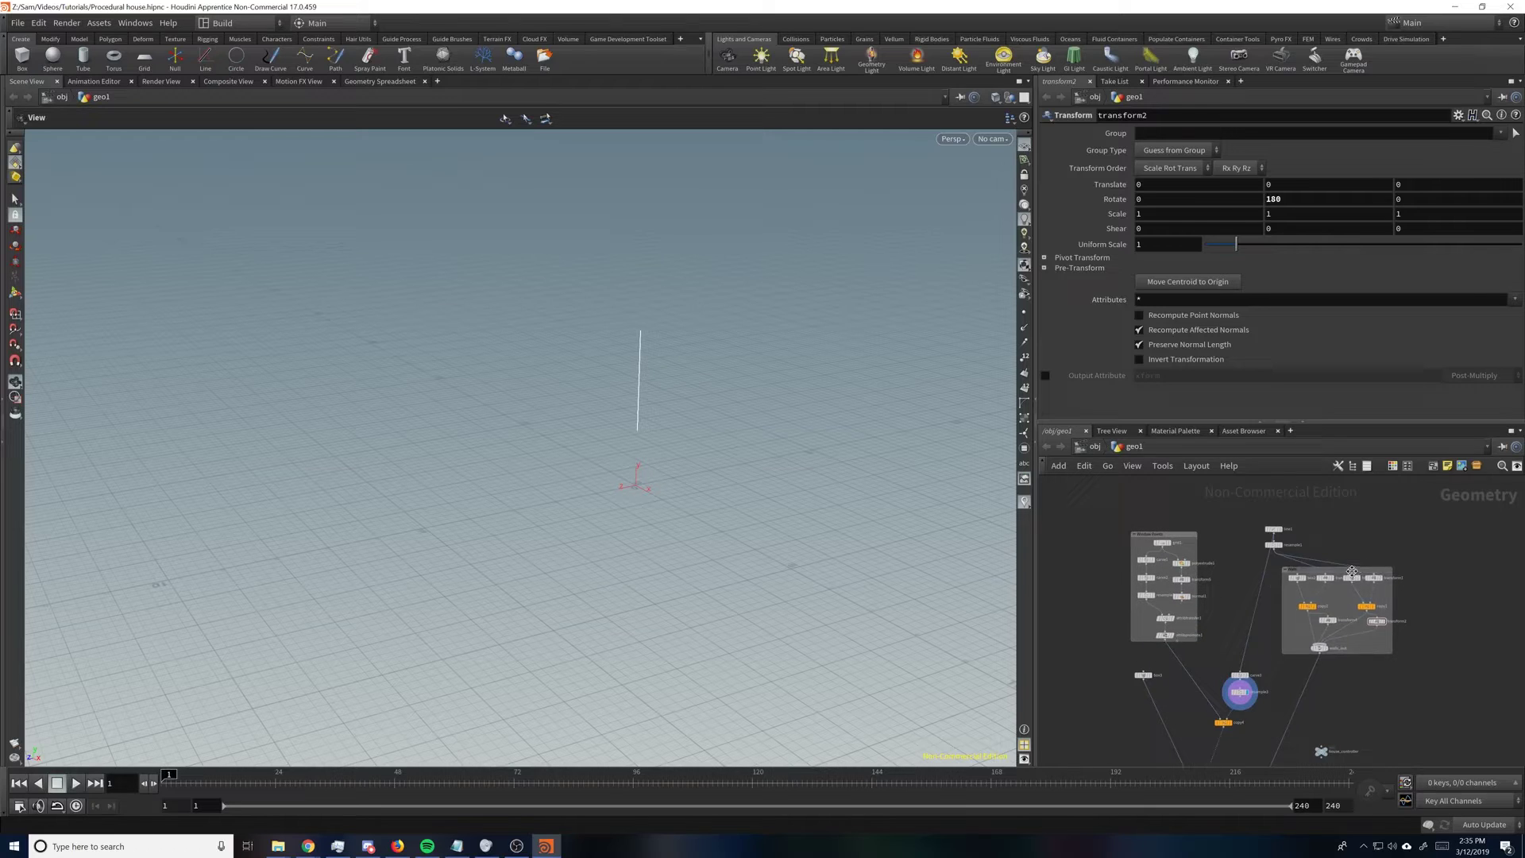
{"action": "left_click_drag", "start_coordinate": [1352, 571], "coordinate": [1442, 547]}
Step: Move the house_controller node to the other side of the network and place the boolean node directly below copy3
{"action": "middle_click_drag", "start_coordinate": [1302, 668], "coordinate": [1326, 619]}
{"action": "scroll", "coordinate": [1273, 584], "scroll_direction": "up", "scroll_amount": 3}
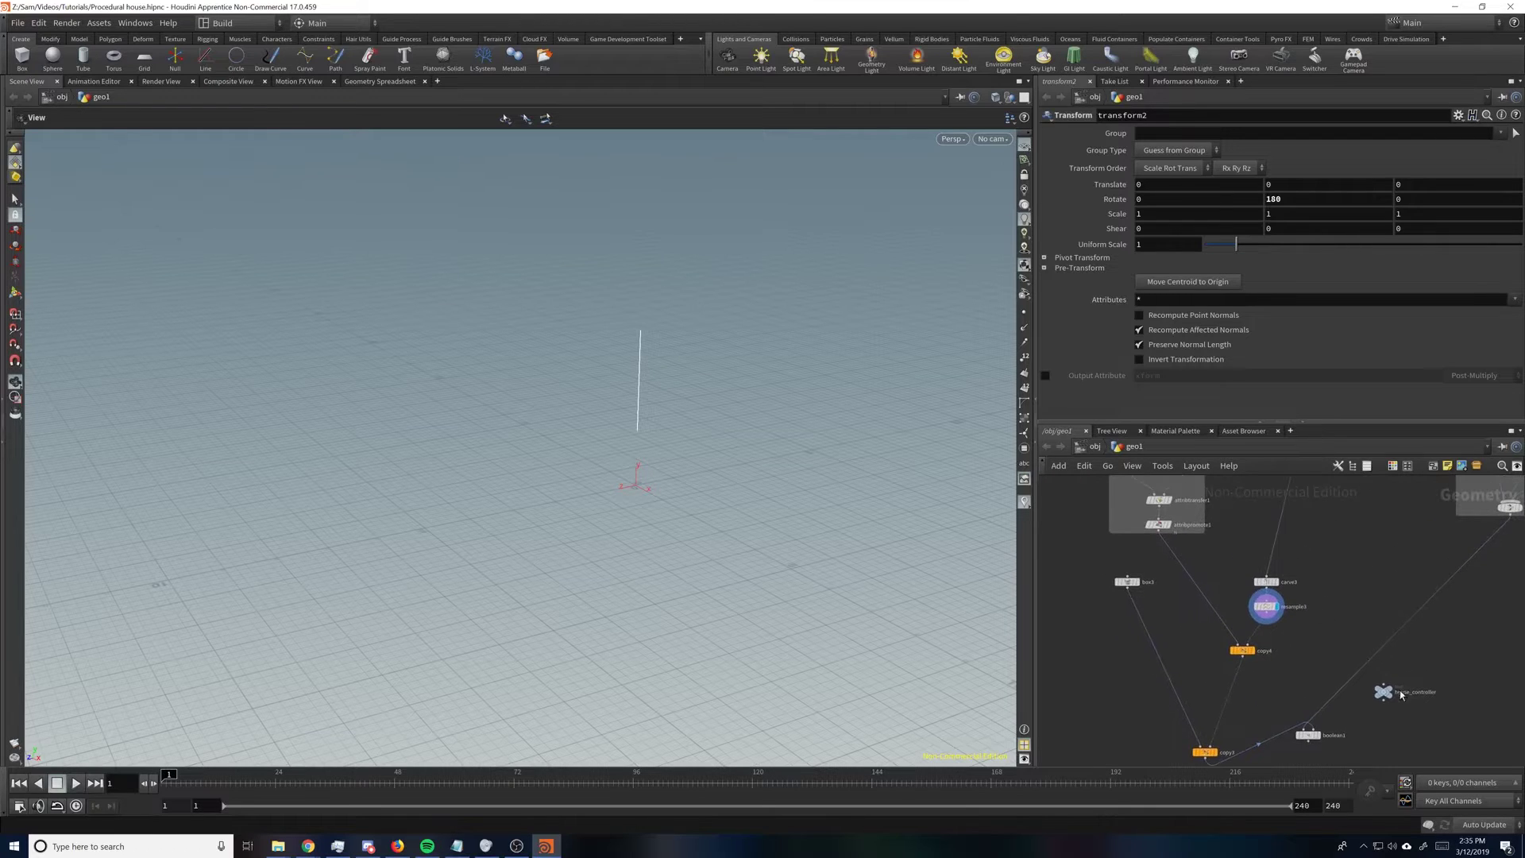
{"action": "left_click_drag", "start_coordinate": [1387, 694], "coordinate": [1064, 683]}
{"action": "middle_click_drag", "start_coordinate": [1320, 729], "coordinate": [1316, 589]}
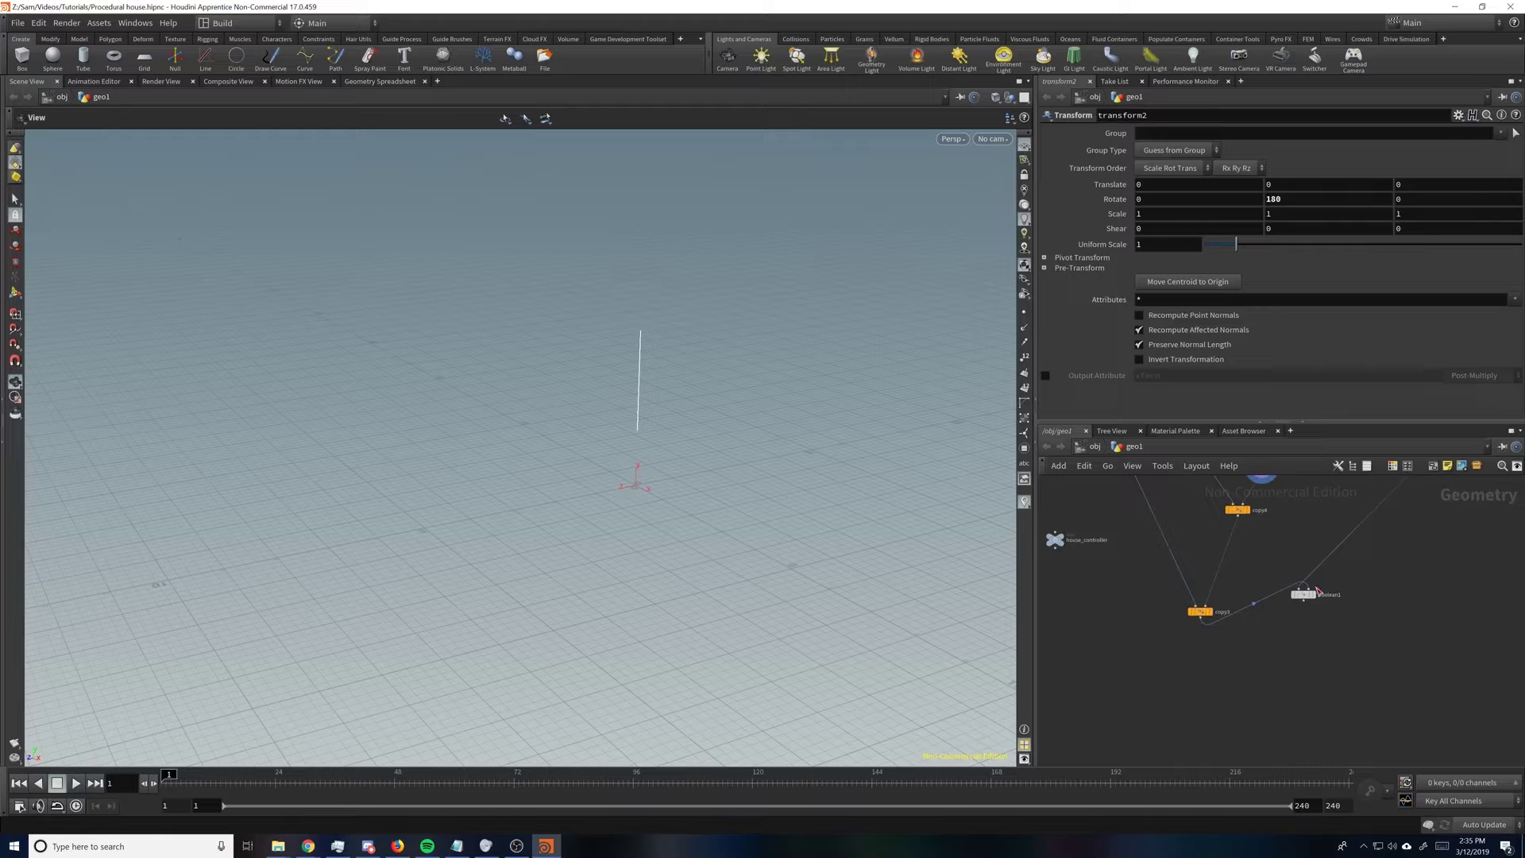
{"action": "left_click_drag", "start_coordinate": [1316, 592], "coordinate": [1237, 689]}
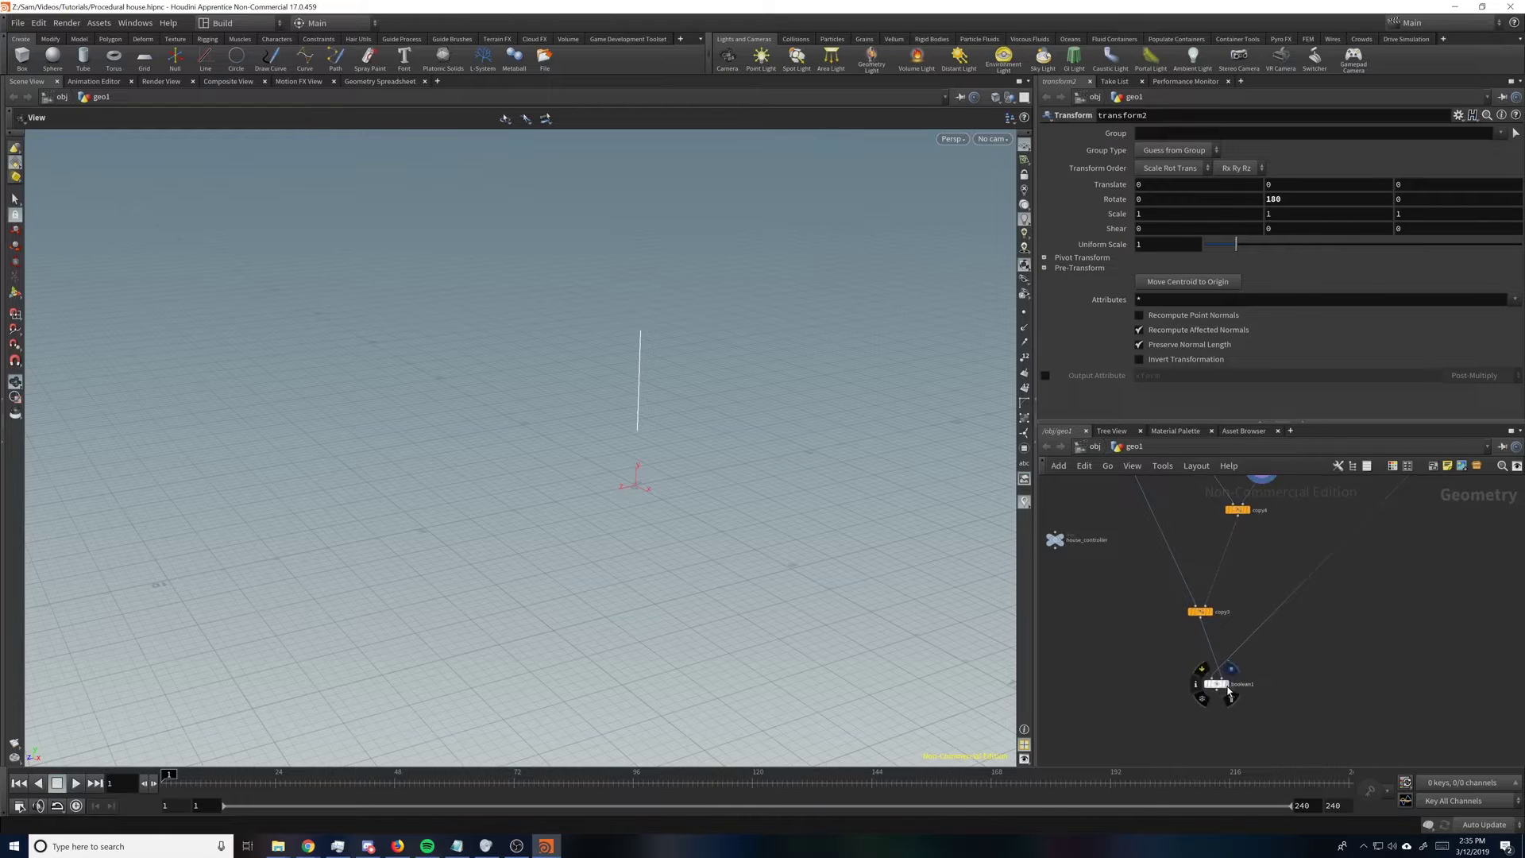
Step: Display the copy4 output with its points shown and examine the window point layout from several angles
{"action": "left_click", "coordinate": [1231, 669]}
{"action": "scroll", "coordinate": [1311, 656], "scroll_direction": "up", "scroll_amount": 1}
{"action": "middle_click_drag", "start_coordinate": [1267, 502], "coordinate": [1291, 659]}
{"action": "middle_click_drag", "start_coordinate": [1206, 548], "coordinate": [1195, 627]}
{"action": "left_click", "coordinate": [1252, 727]}
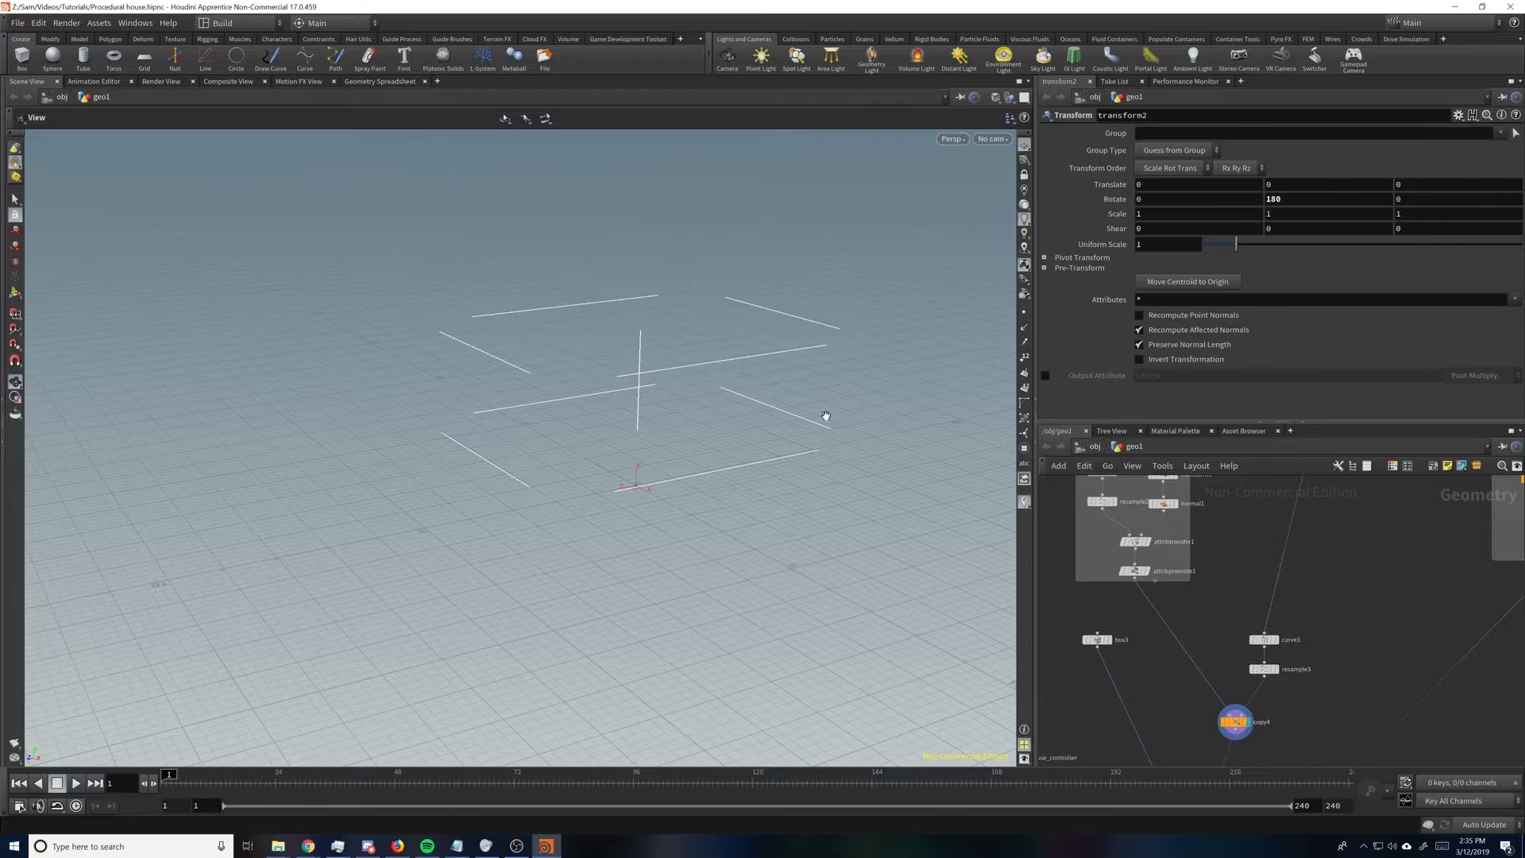
{"action": "left_click_drag", "start_coordinate": [823, 418], "coordinate": [1007, 370]}
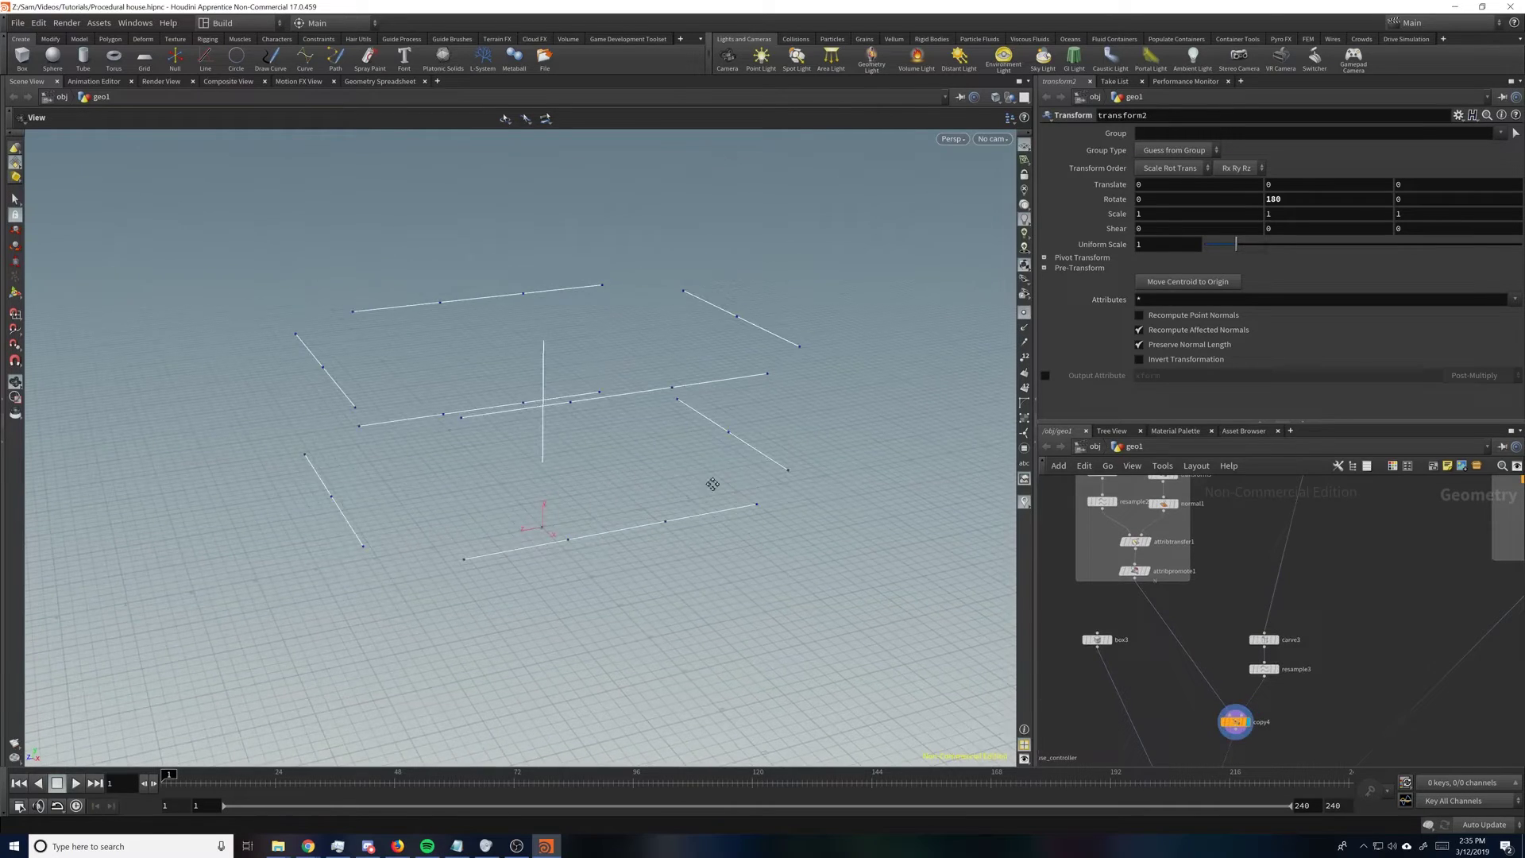
{"action": "left_click_drag", "start_coordinate": [713, 483], "coordinate": [873, 413]}
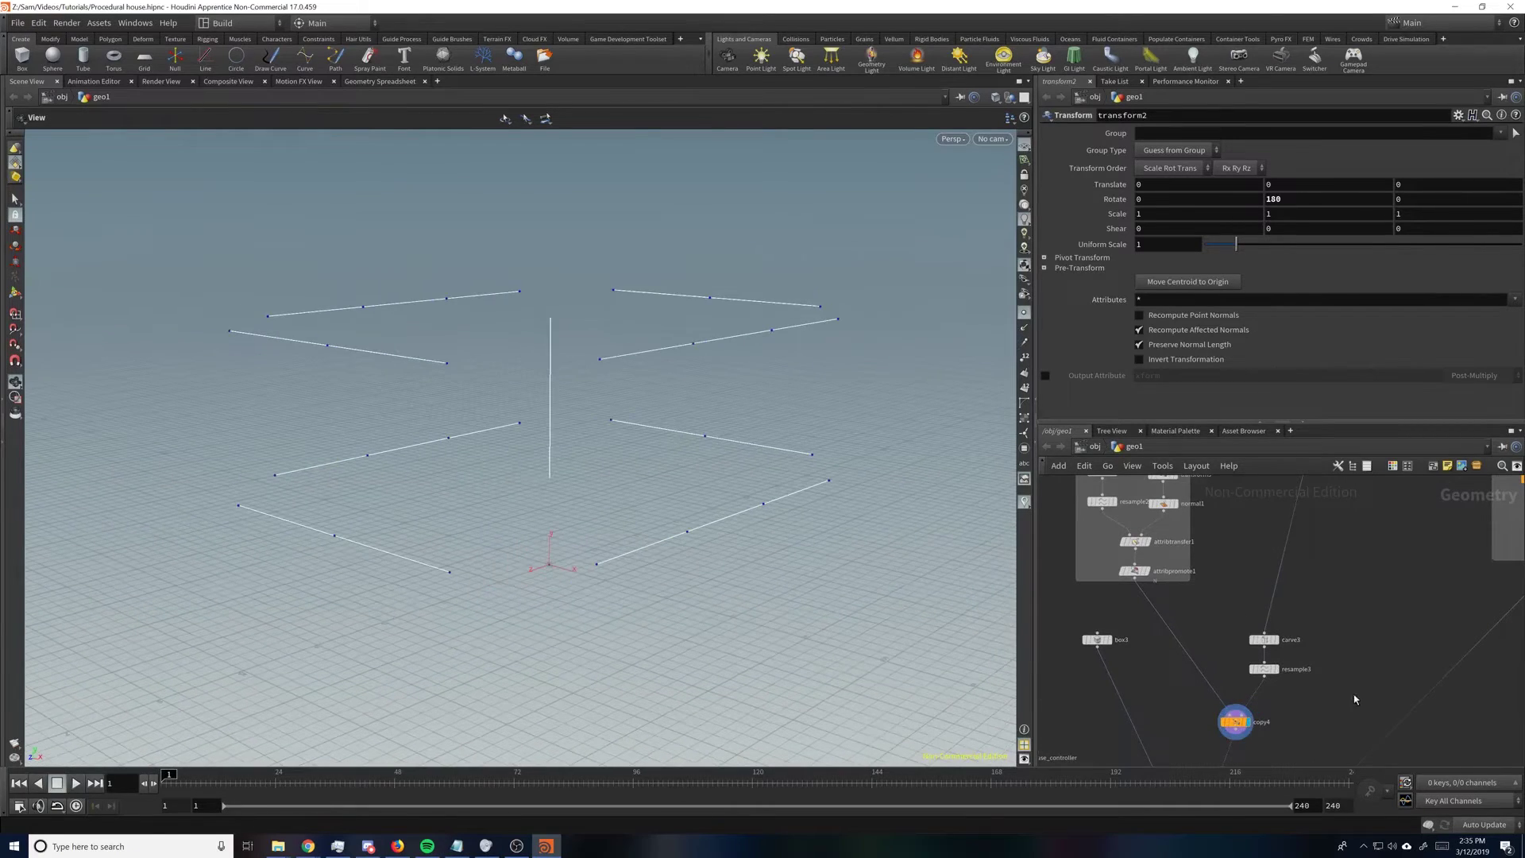
Step: Review the house_controller parameters and the copy4 Copy Stamp settings
{"action": "middle_click_drag", "start_coordinate": [1309, 591], "coordinate": [1389, 517]}
{"action": "left_click_drag", "start_coordinate": [1072, 728], "coordinate": [1074, 726]}
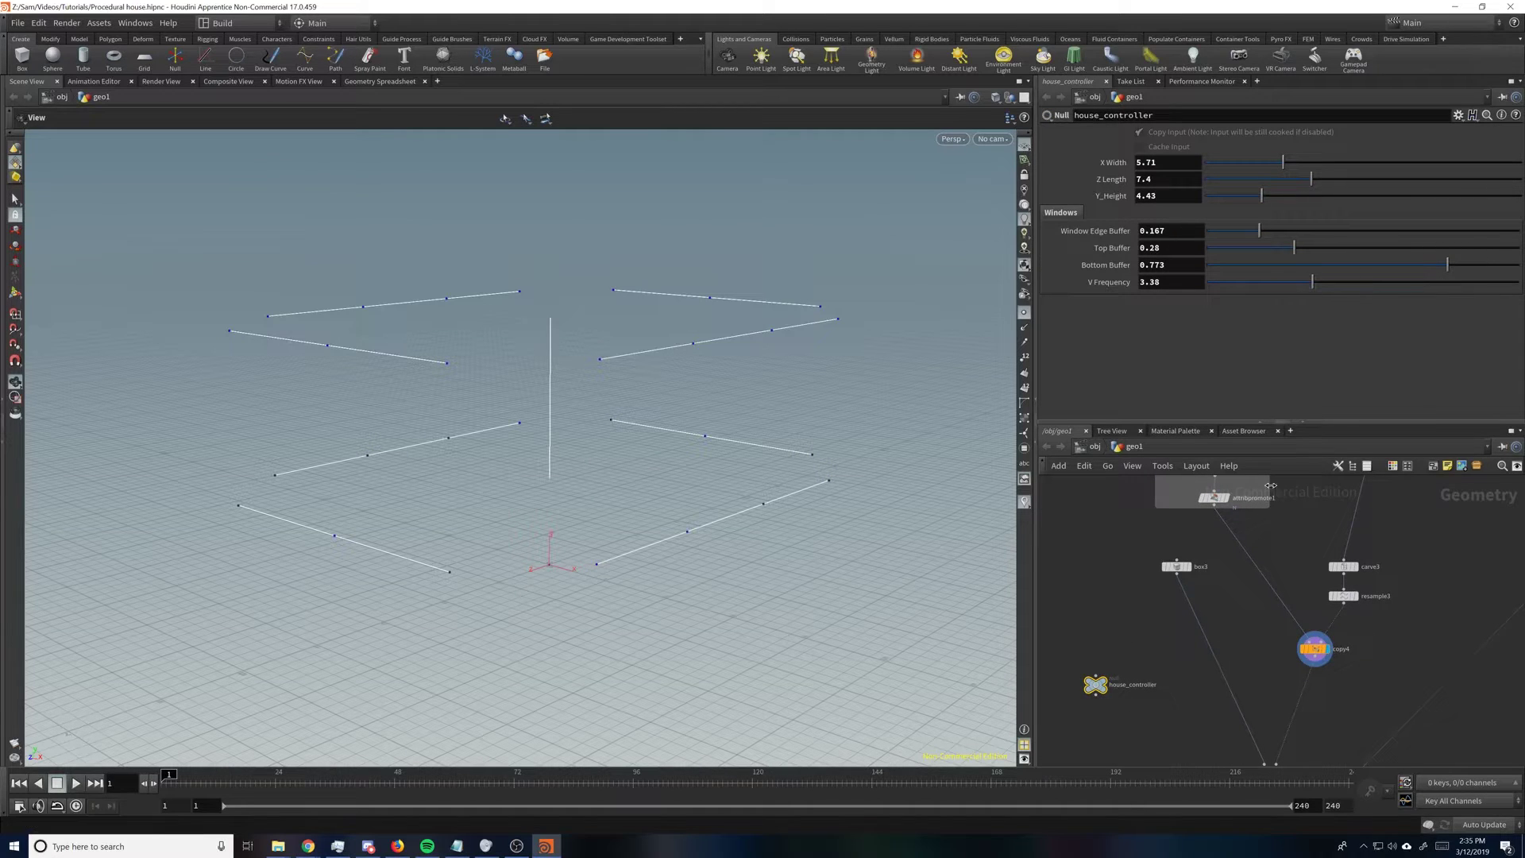
{"action": "middle_click_drag", "start_coordinate": [1412, 549], "coordinate": [1354, 561]}
{"action": "left_click", "coordinate": [1259, 630]}
{"action": "middle_click_drag", "start_coordinate": [1224, 750], "coordinate": [1294, 661]}
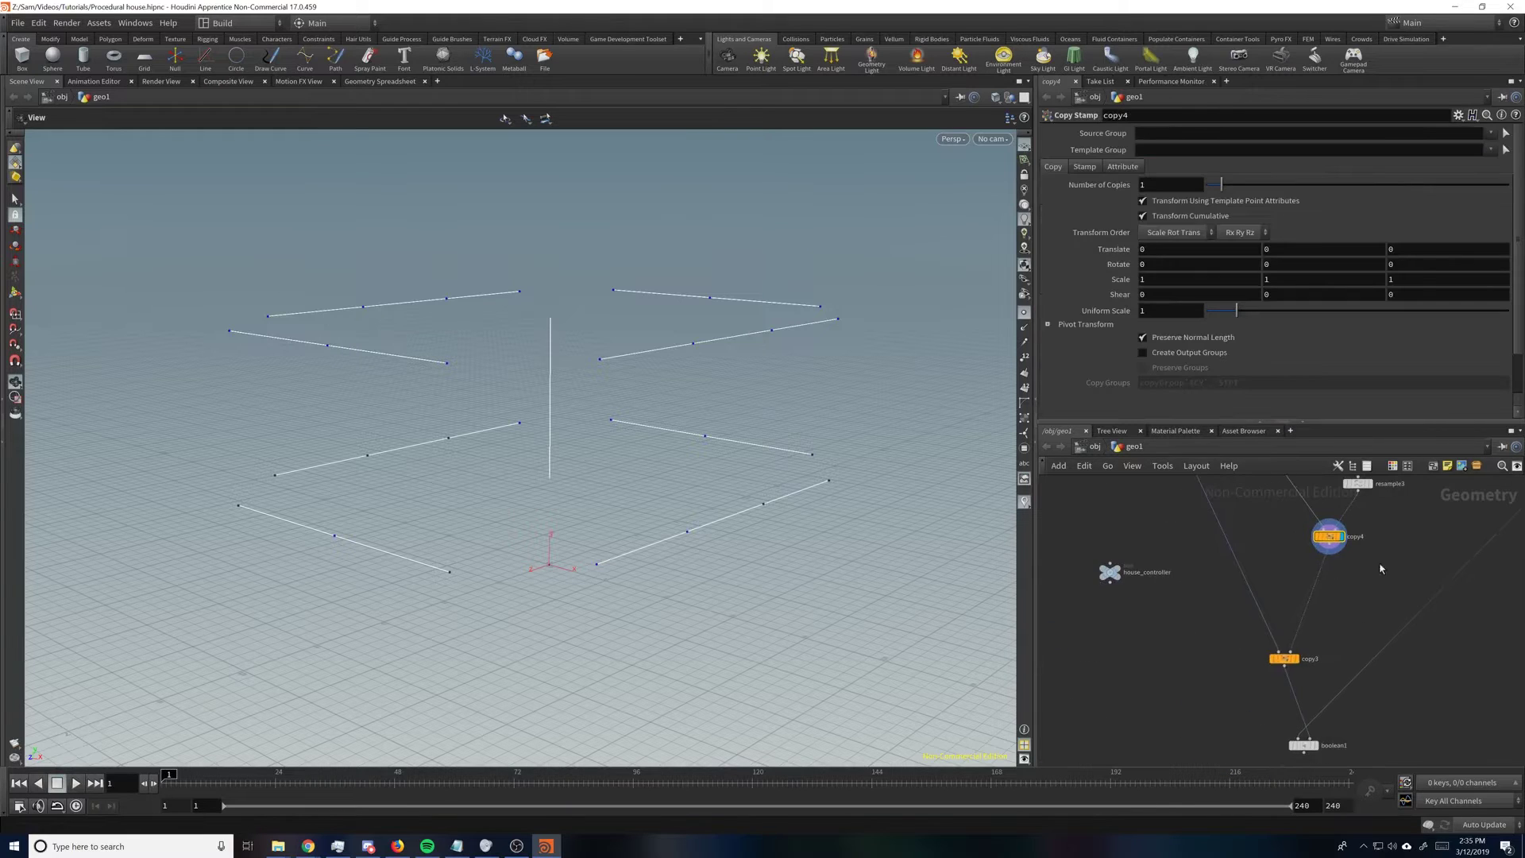
Step: Display the copy3 output and the boolean1 output in turn to check the window cutters against the cut walls
{"action": "left_click", "coordinate": [1300, 667]}
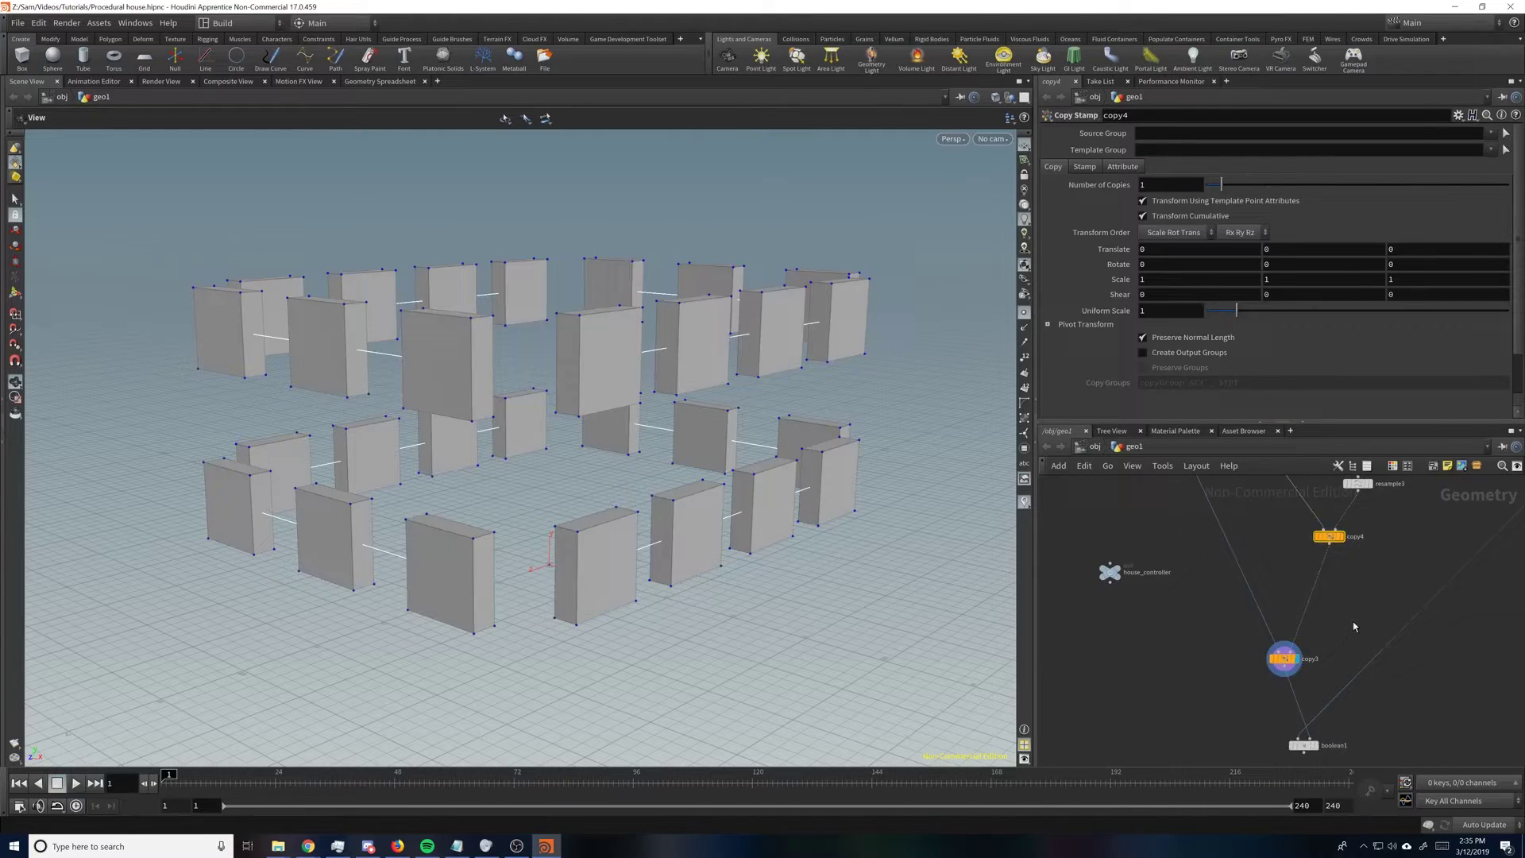
{"action": "scroll", "coordinate": [1334, 615], "scroll_direction": "down", "scroll_amount": 3}
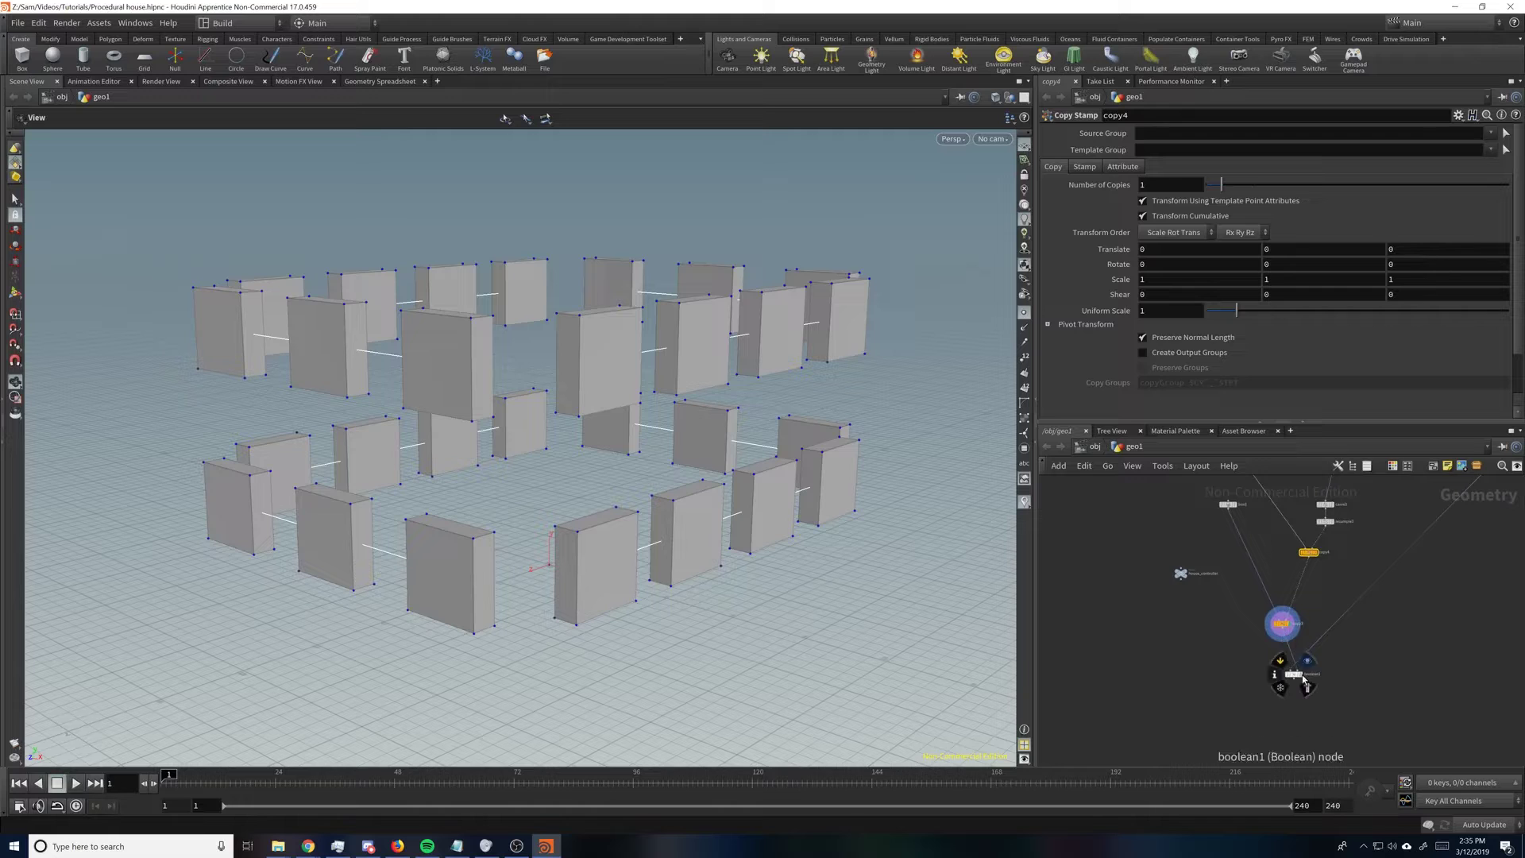
{"action": "left_click", "coordinate": [1300, 671]}
{"action": "scroll", "coordinate": [1249, 580], "scroll_direction": "up", "scroll_amount": 3}
{"action": "scroll", "coordinate": [1263, 583], "scroll_direction": "down", "scroll_amount": 5}
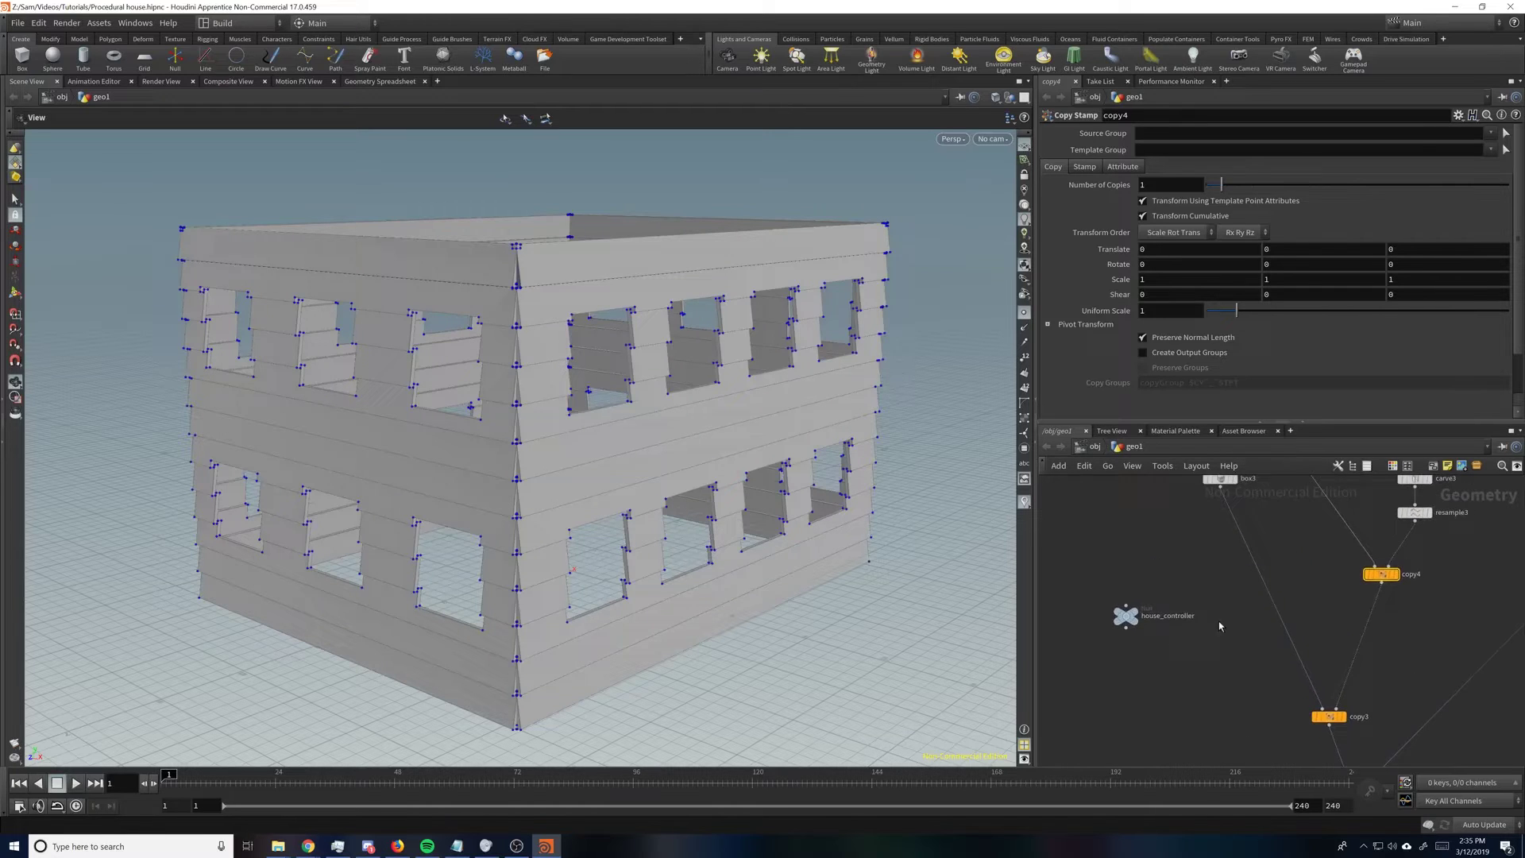
{"action": "scroll", "coordinate": [1294, 594], "scroll_direction": "up", "scroll_amount": 2}
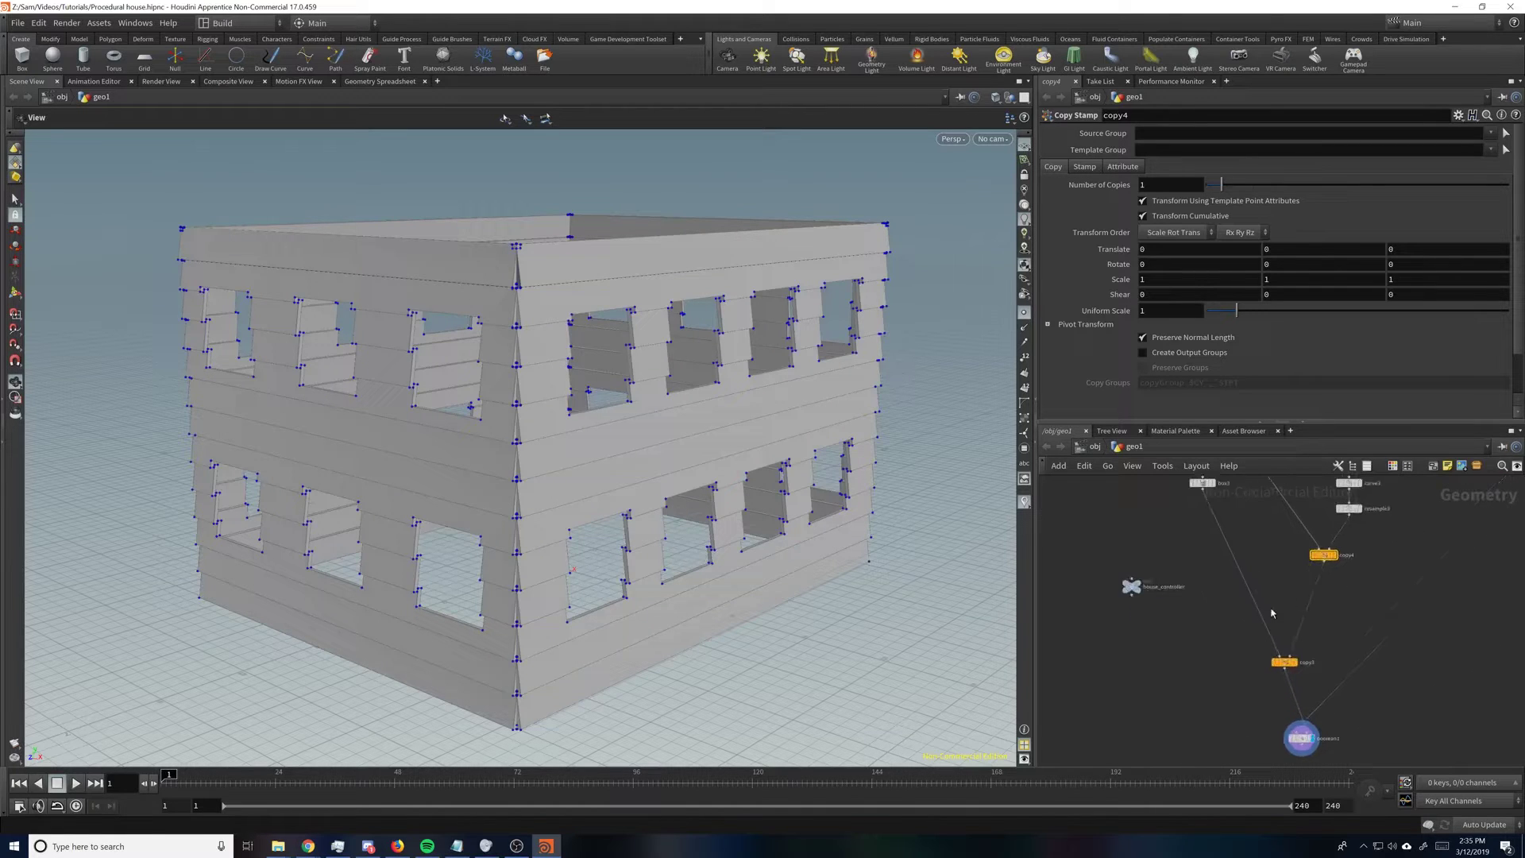
Step: Add a Copy Stamp node near copy3 and wire the copy4 points into its template input
{"action": "key", "text": "Tab"}
{"action": "type", "text": "copy"}
{"action": "key", "text": "Return"}
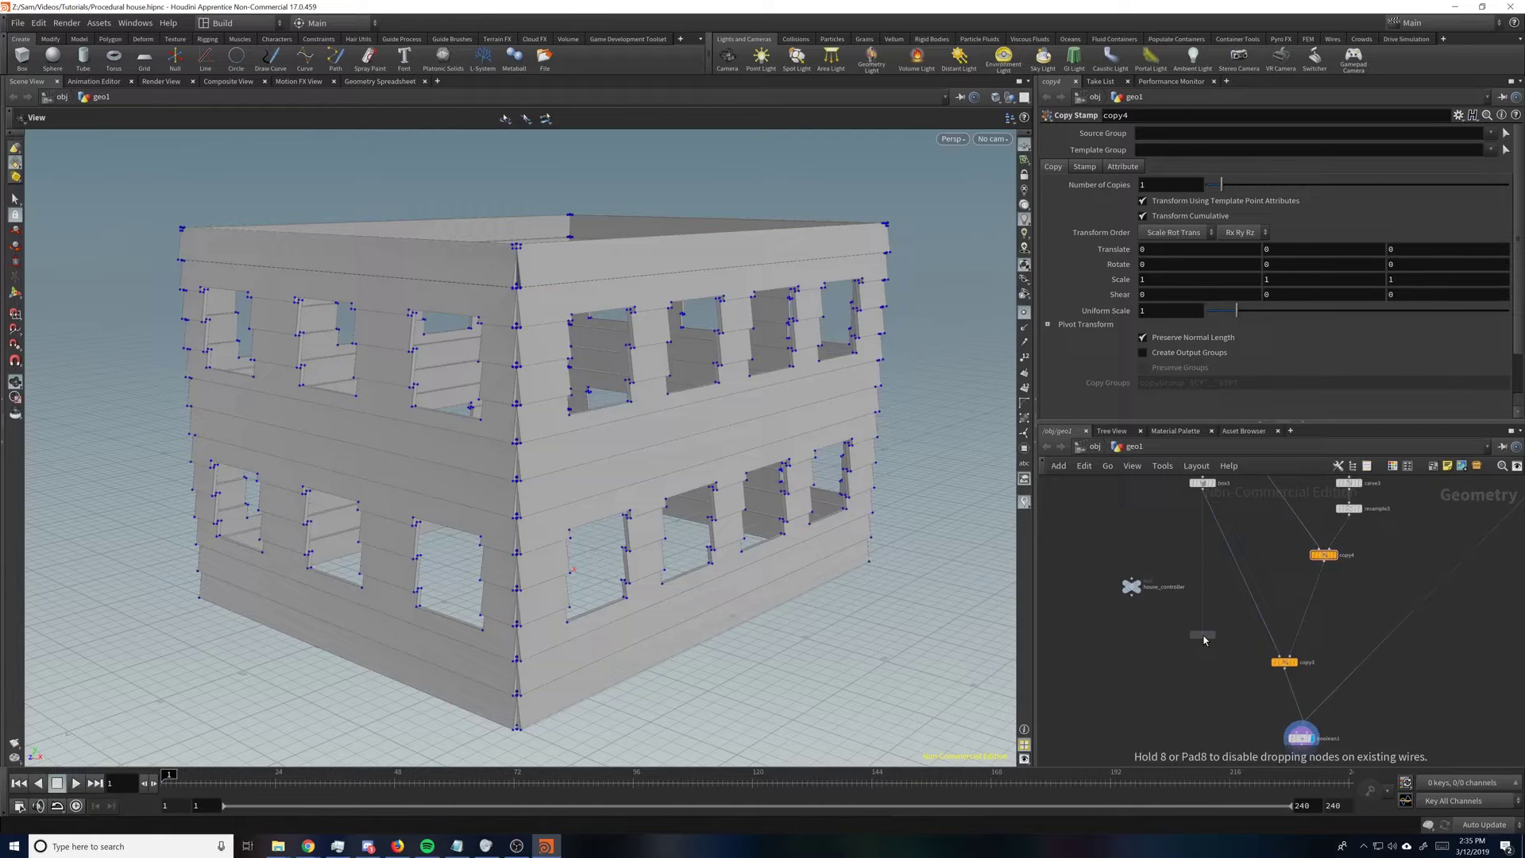
{"action": "left_click", "coordinate": [1203, 640]}
{"action": "left_click_drag", "start_coordinate": [1323, 563], "coordinate": [1222, 626]}
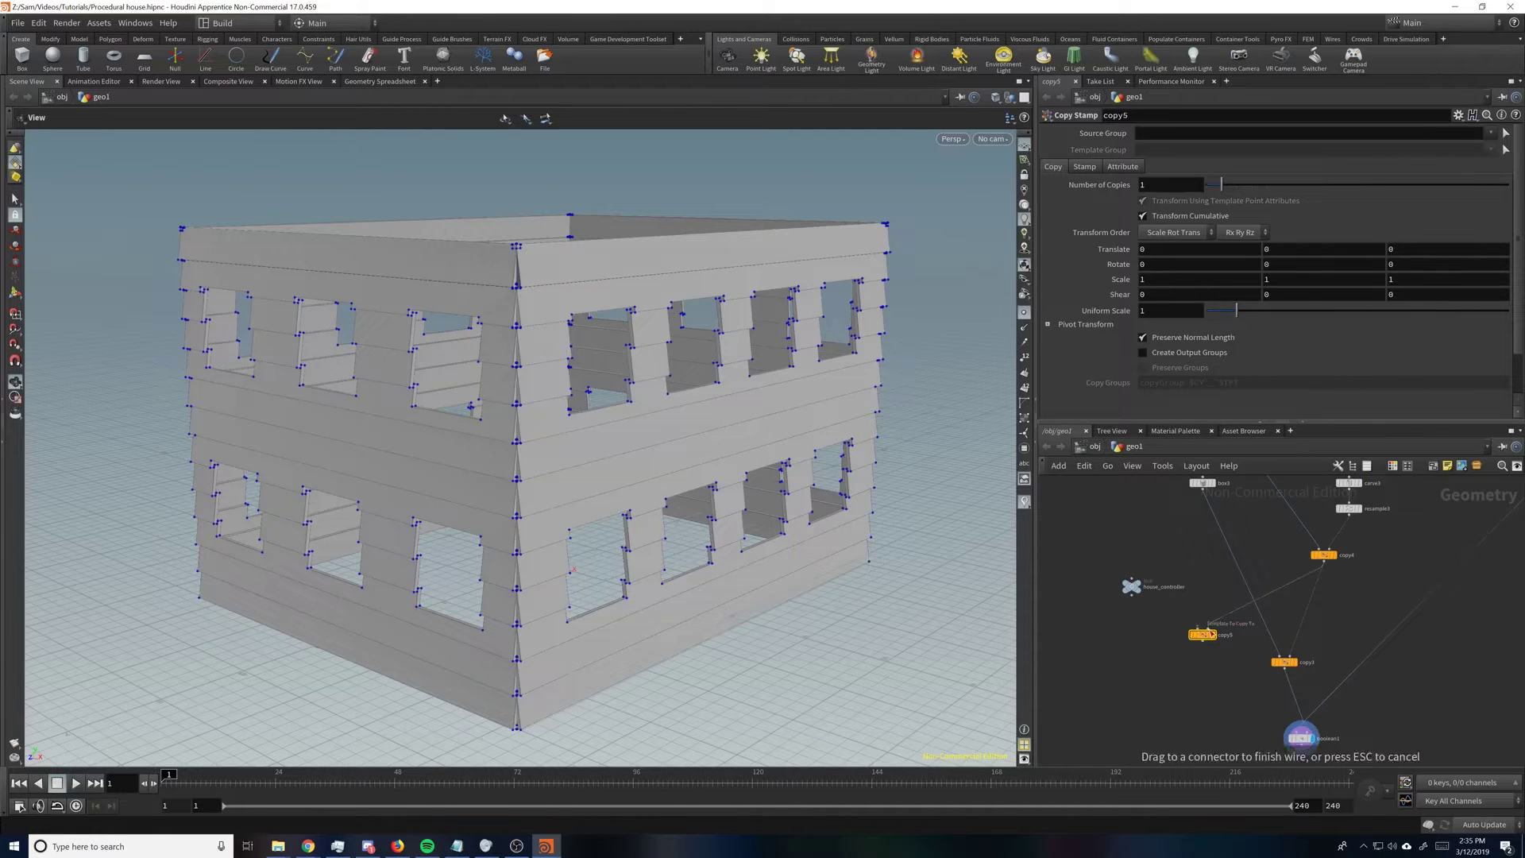
{"action": "left_click", "coordinate": [1212, 628]}
Step: Move the house_controller node aside, add a Box node in the space above it and display the box
{"action": "middle_click_drag", "start_coordinate": [1152, 555], "coordinate": [1169, 608]}
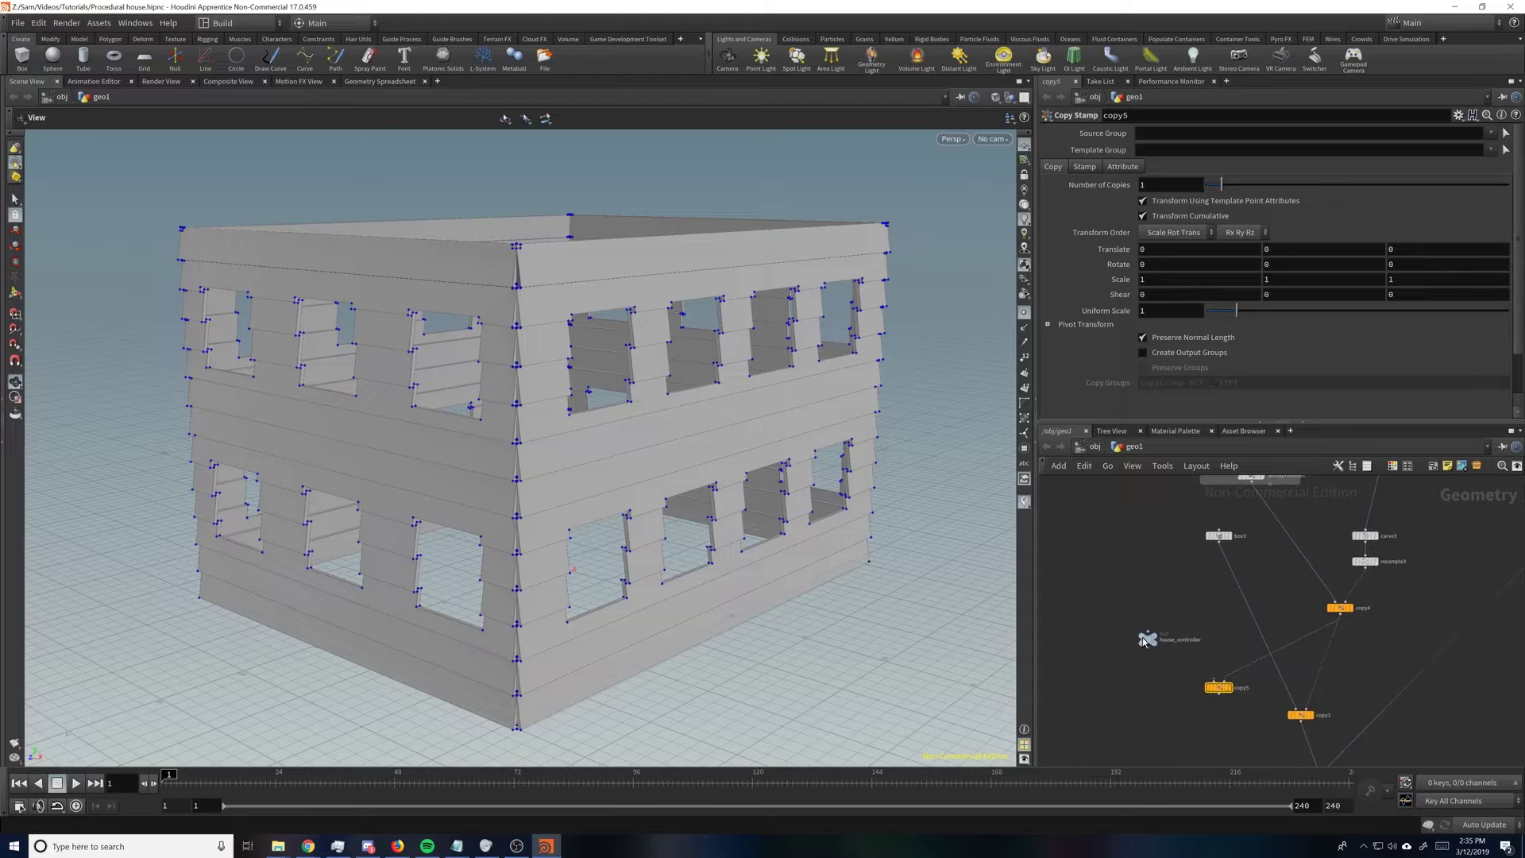
{"action": "left_click_drag", "start_coordinate": [1142, 637], "coordinate": [1119, 656]}
{"action": "key", "text": "Tab"}
{"action": "type", "text": "bo"}
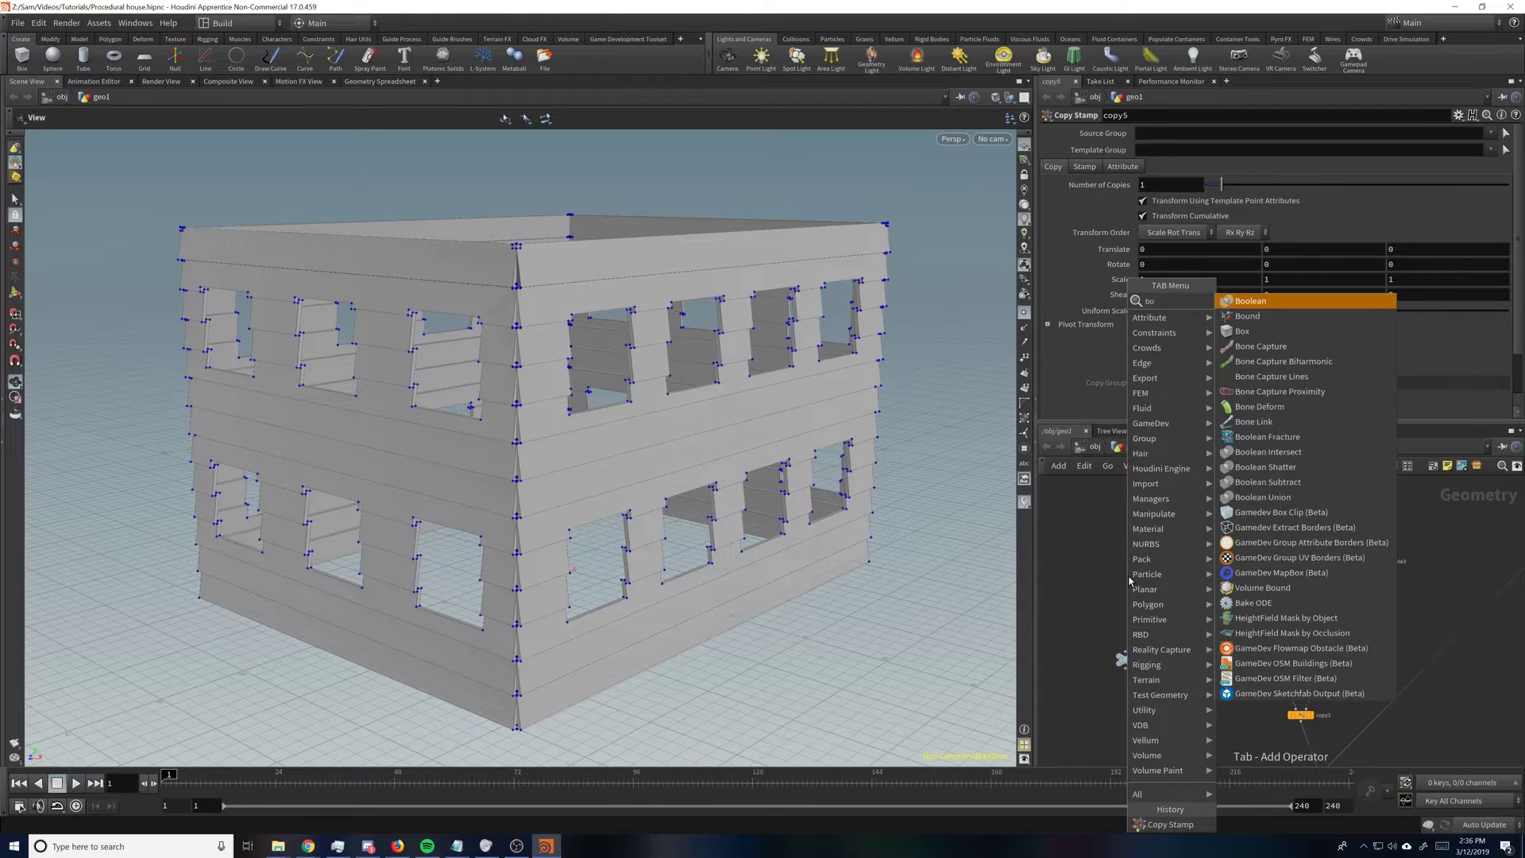
{"action": "key", "text": "Return"}
{"action": "left_click", "coordinate": [1135, 581]}
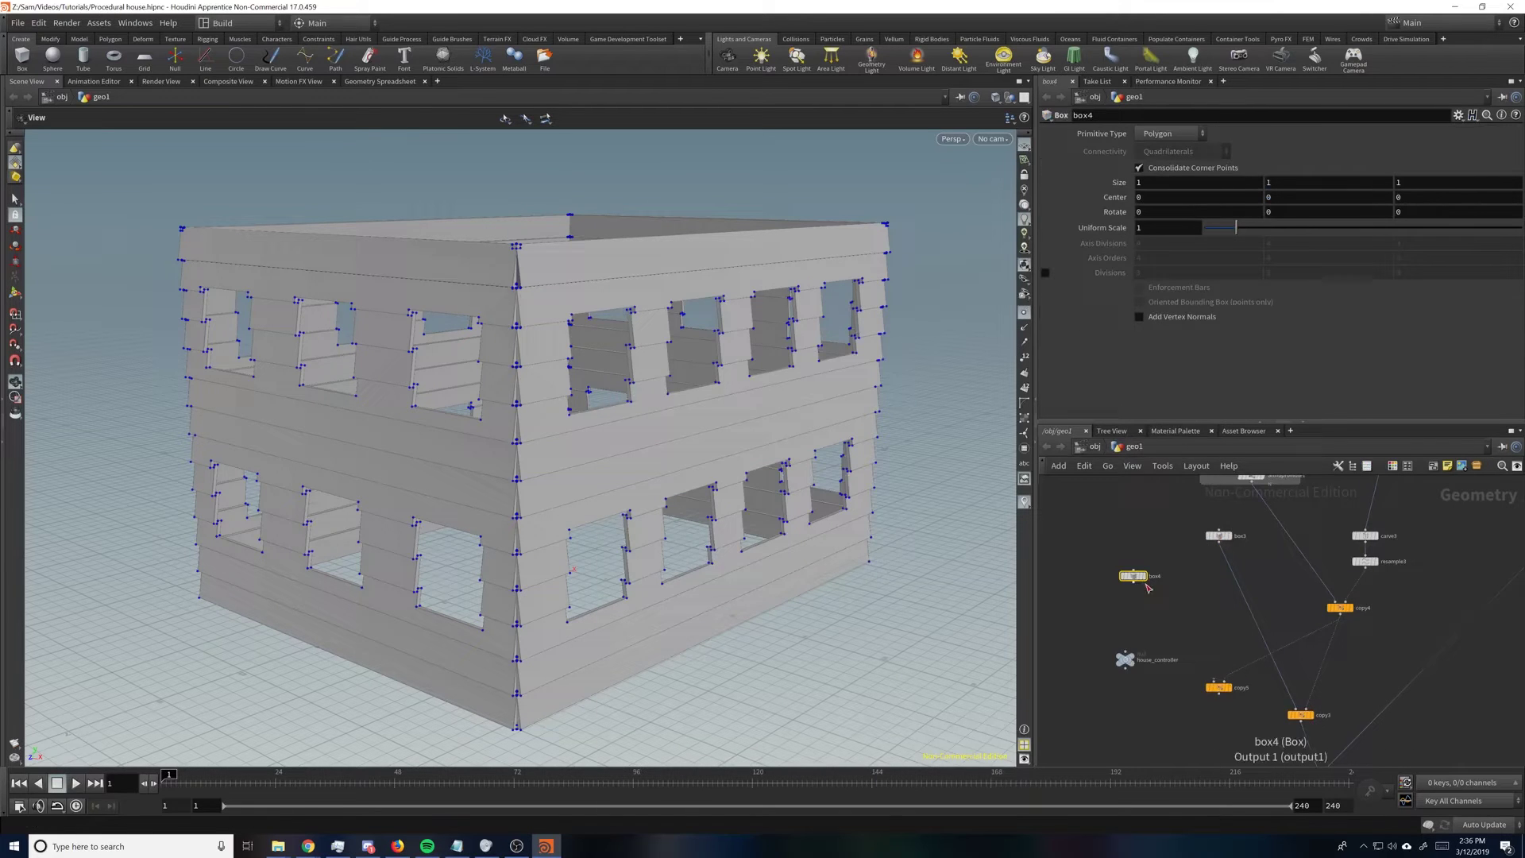
{"action": "left_click", "coordinate": [1146, 576]}
{"action": "middle_click_drag", "start_coordinate": [675, 500], "coordinate": [653, 436]}
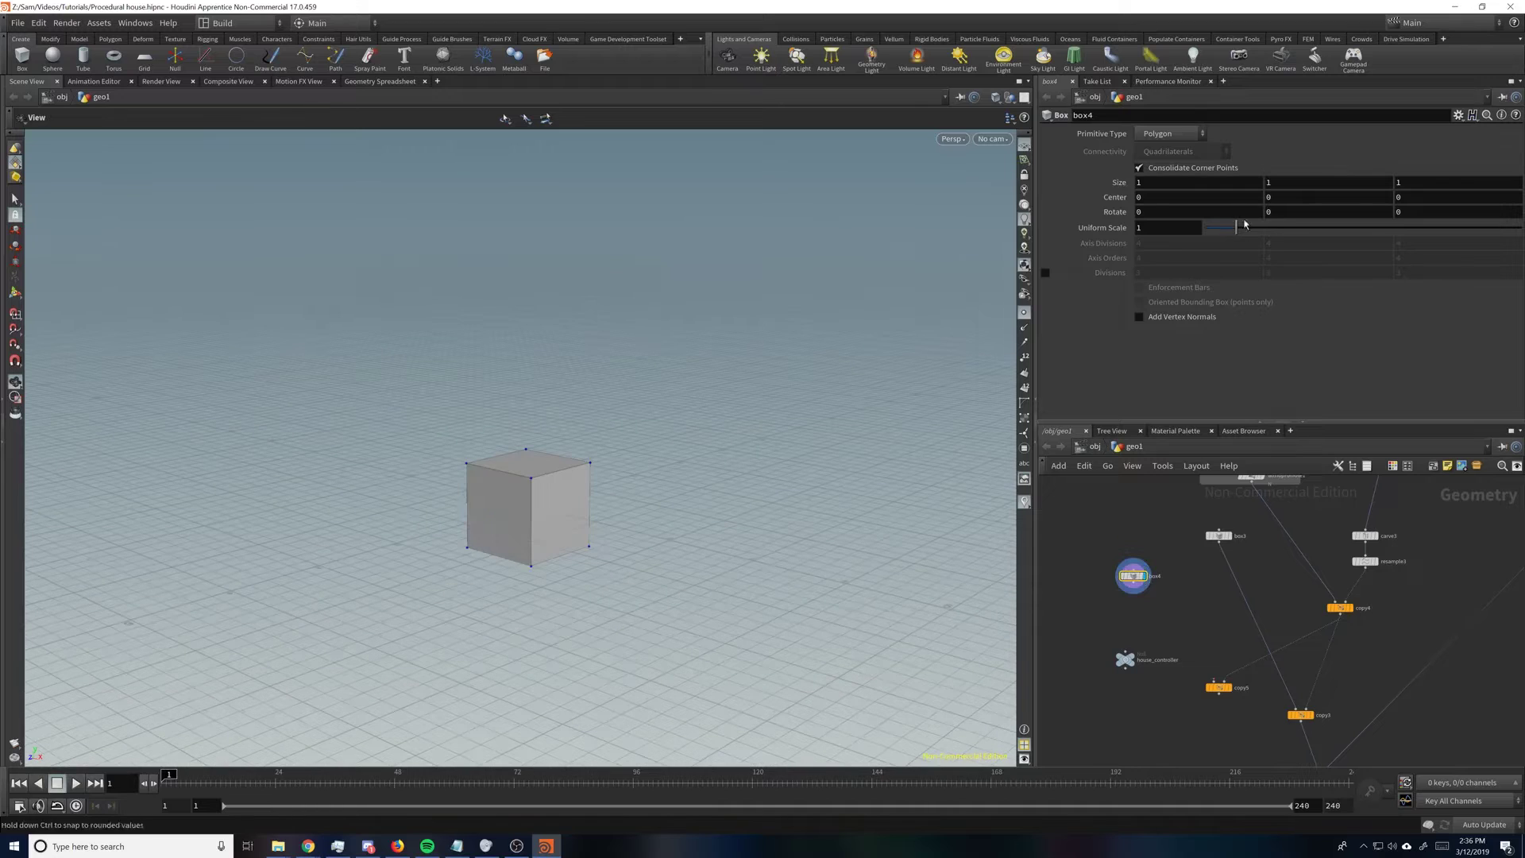
Step: Set the new box's X size to 0.2
{"action": "double_click", "coordinate": [1144, 182]}
{"action": "type", "text": ".3"}
{"action": "key", "text": "Return"}
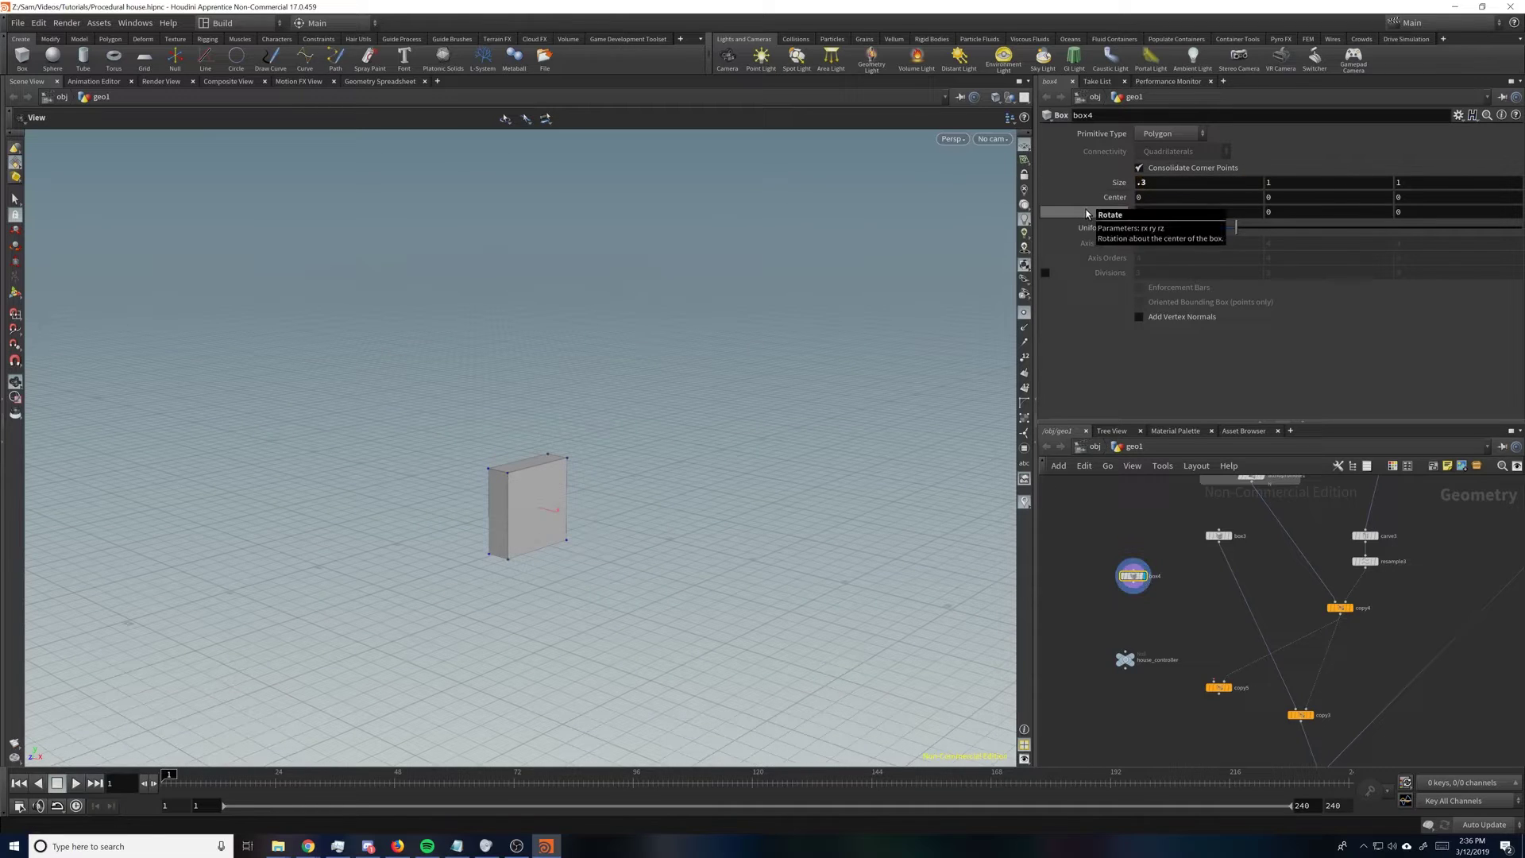
{"action": "type", "text": ".2"}
{"action": "key", "text": "Return"}
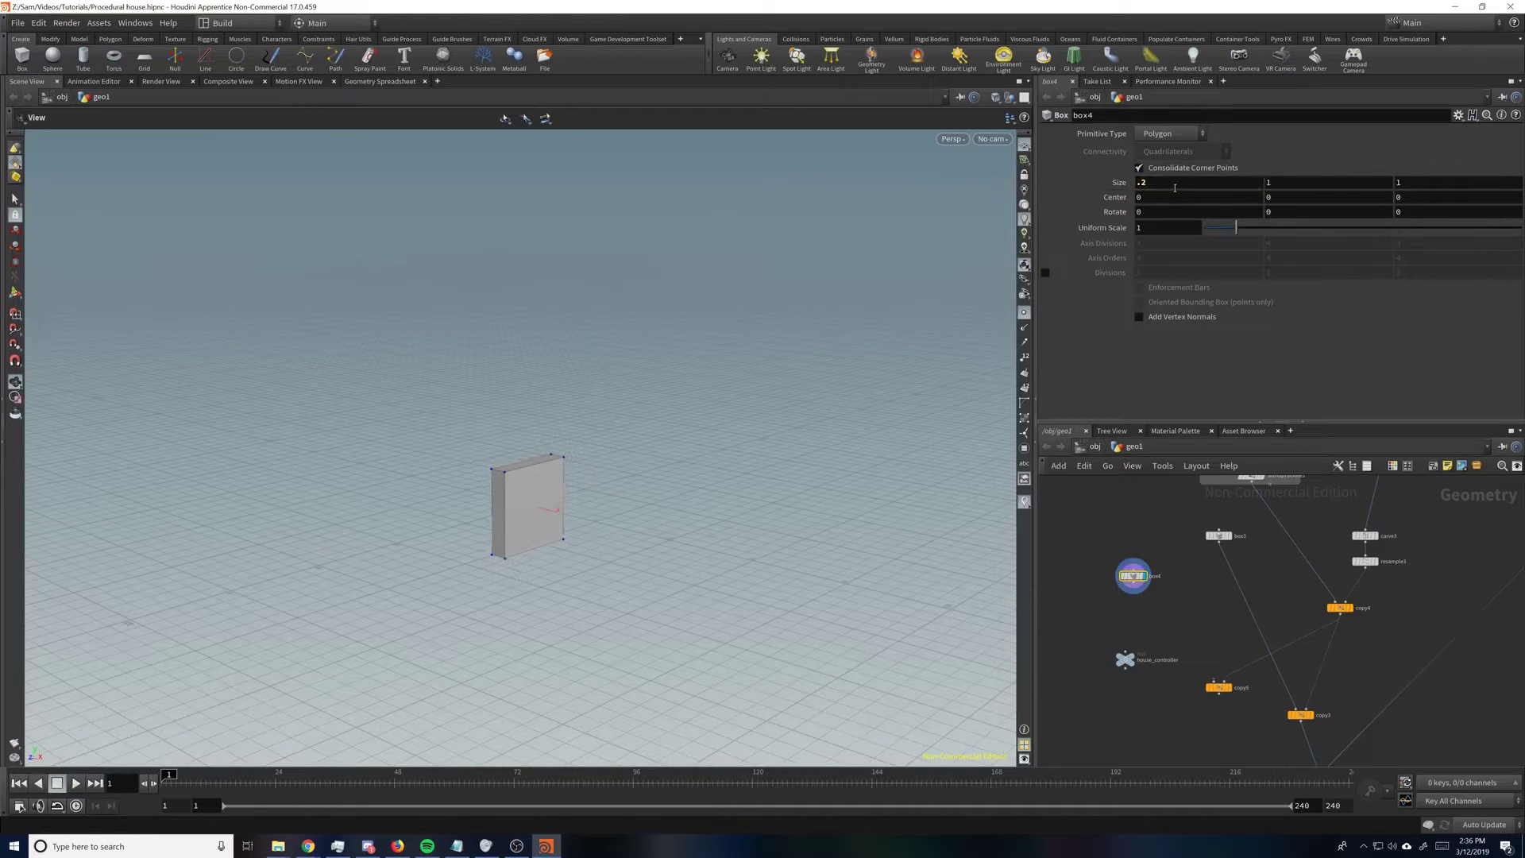
{"action": "left_click_drag", "start_coordinate": [579, 498], "coordinate": [470, 477]}
{"action": "scroll", "coordinate": [461, 474], "scroll_direction": "up", "scroll_amount": 5}
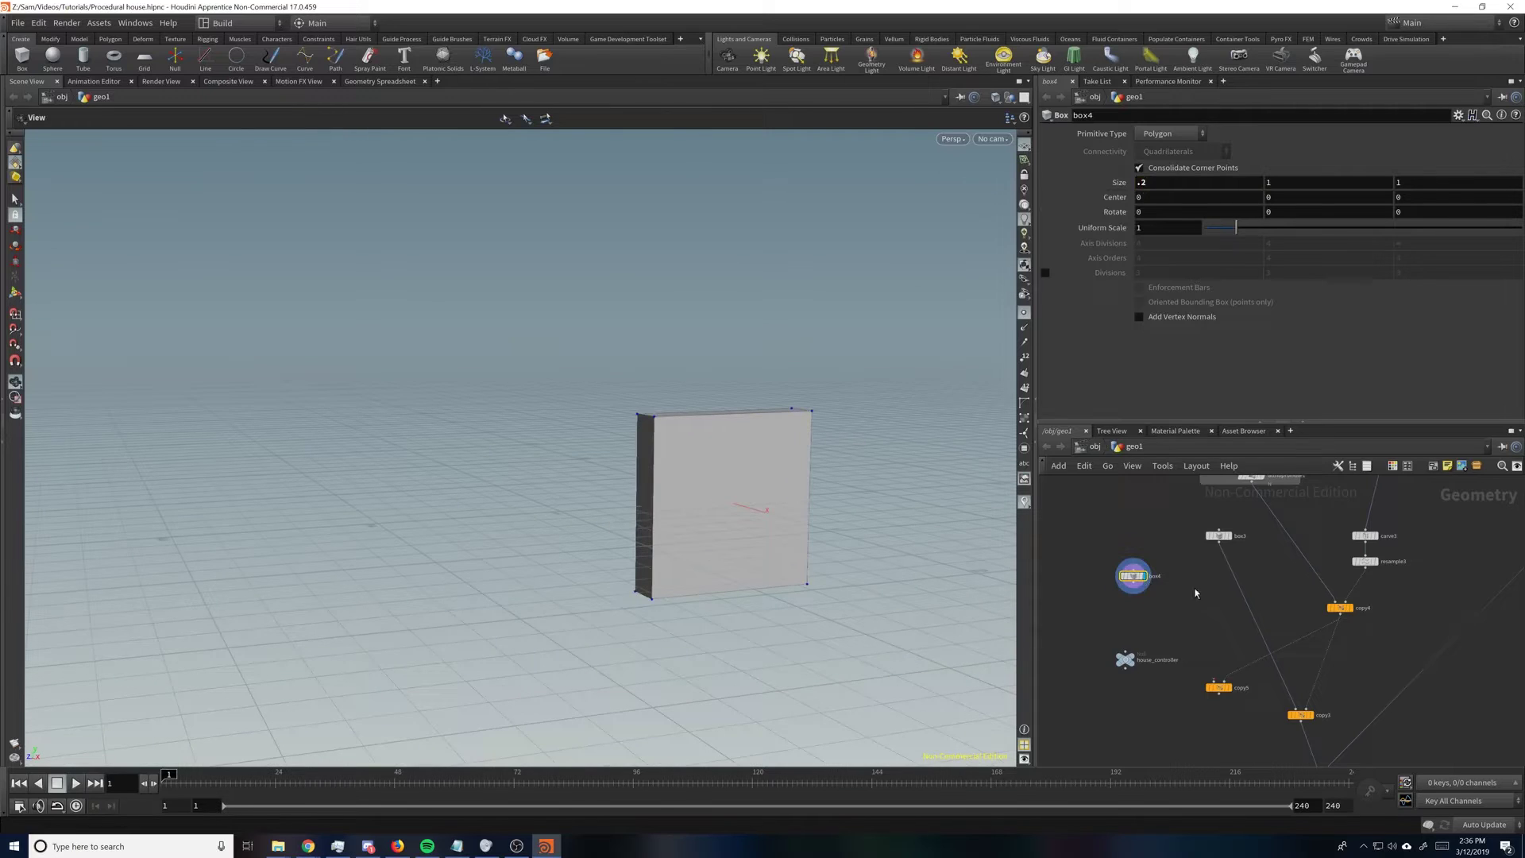
Step: Add a Transform node fed by box4 and display its output
{"action": "left_click_drag", "start_coordinate": [1135, 588], "coordinate": [1184, 601]}
{"action": "type", "text": "tran"}
{"action": "key", "text": "Return"}
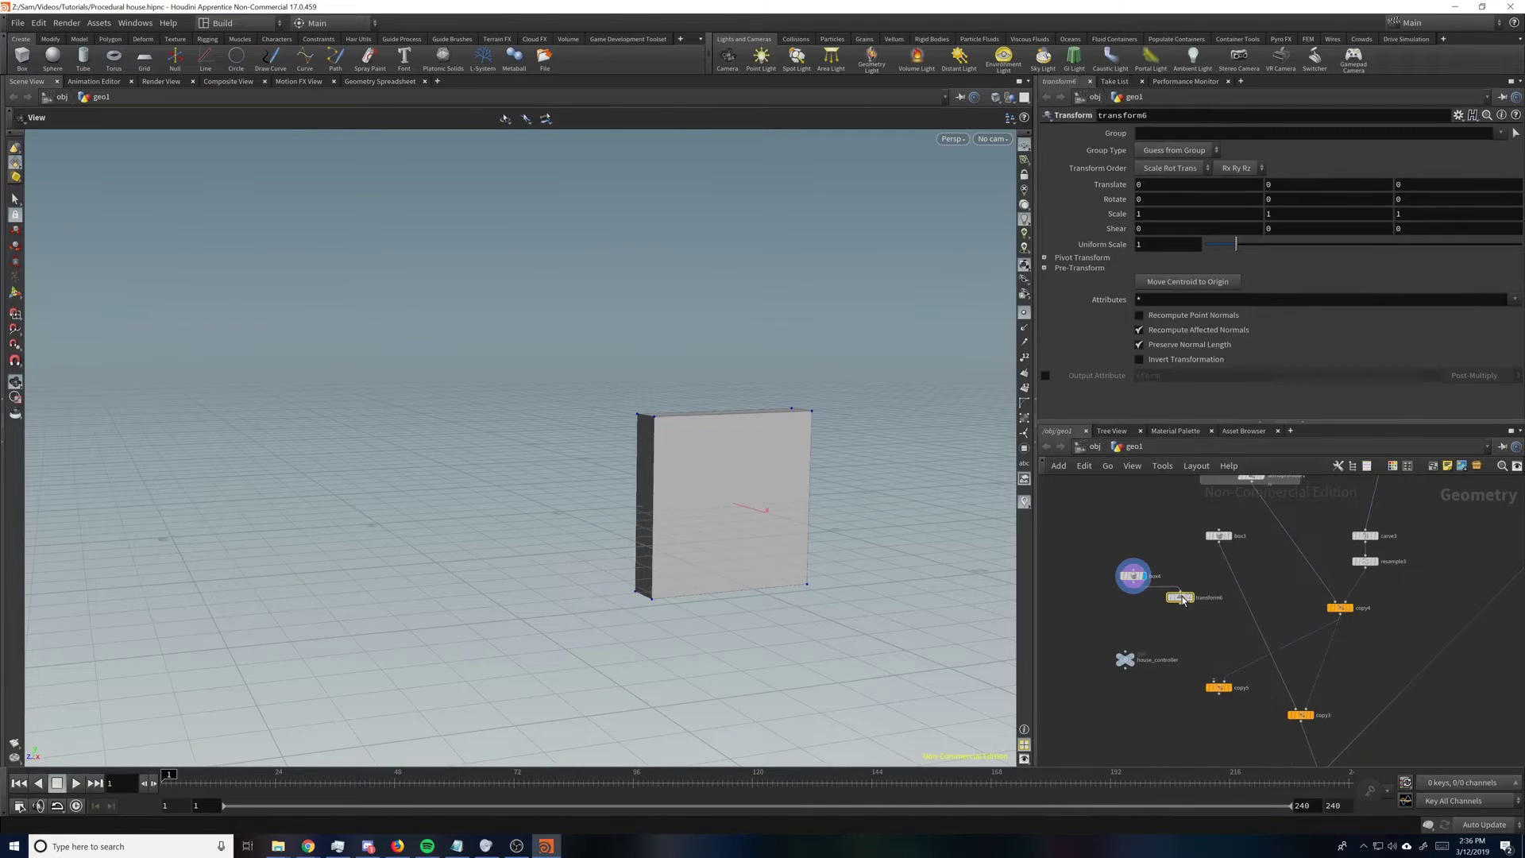
{"action": "left_click", "coordinate": [1194, 602]}
Step: Set the transform6 scale to 1 in X, 0.8 in Y and 0.8 in Z
{"action": "type", "text": "."}
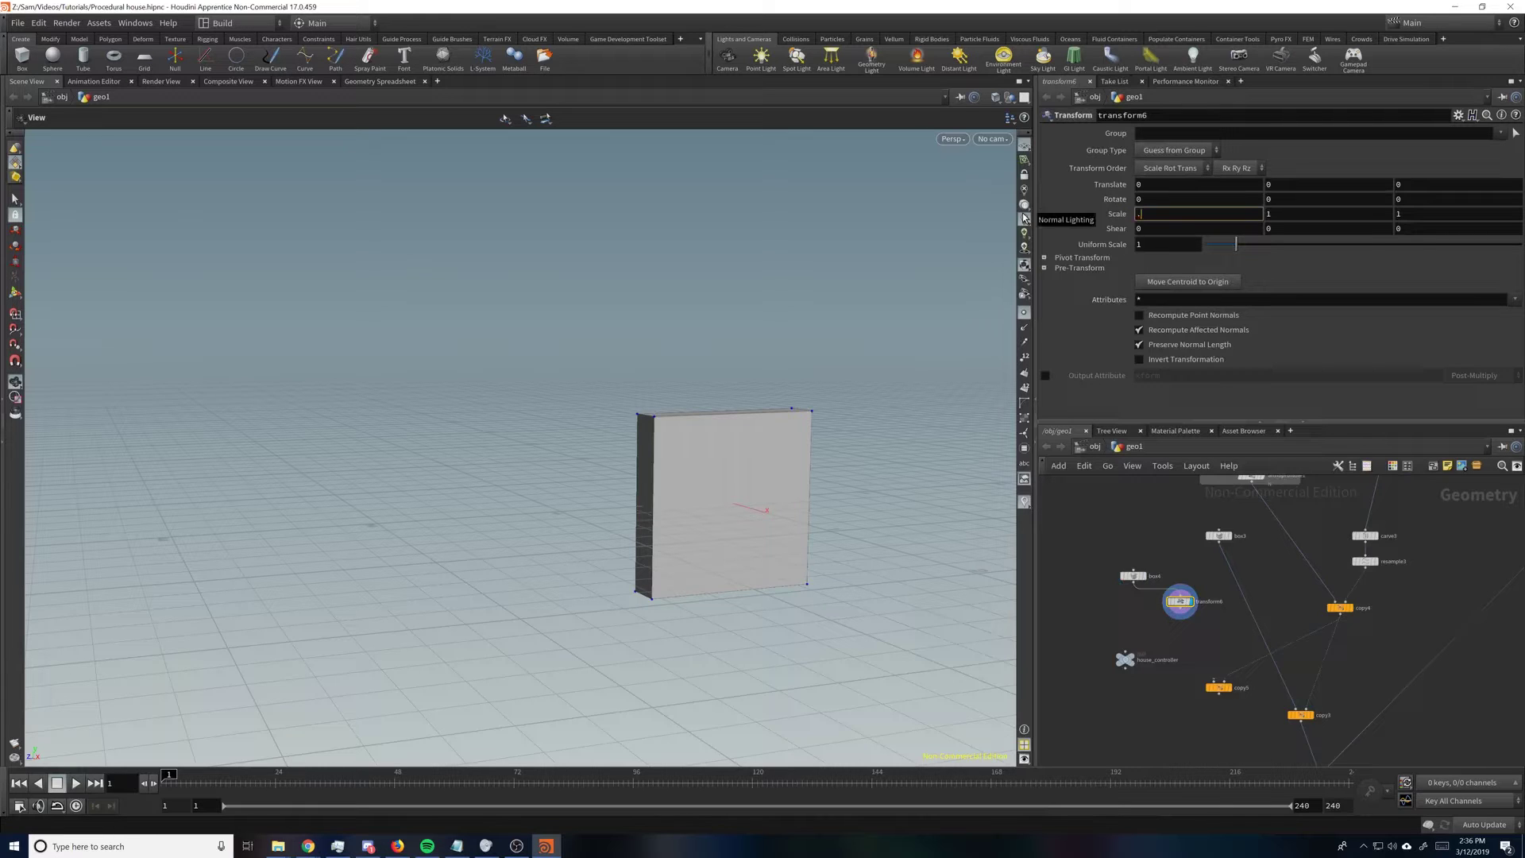
{"action": "type", "text": "8"}
{"action": "key", "text": "Return"}
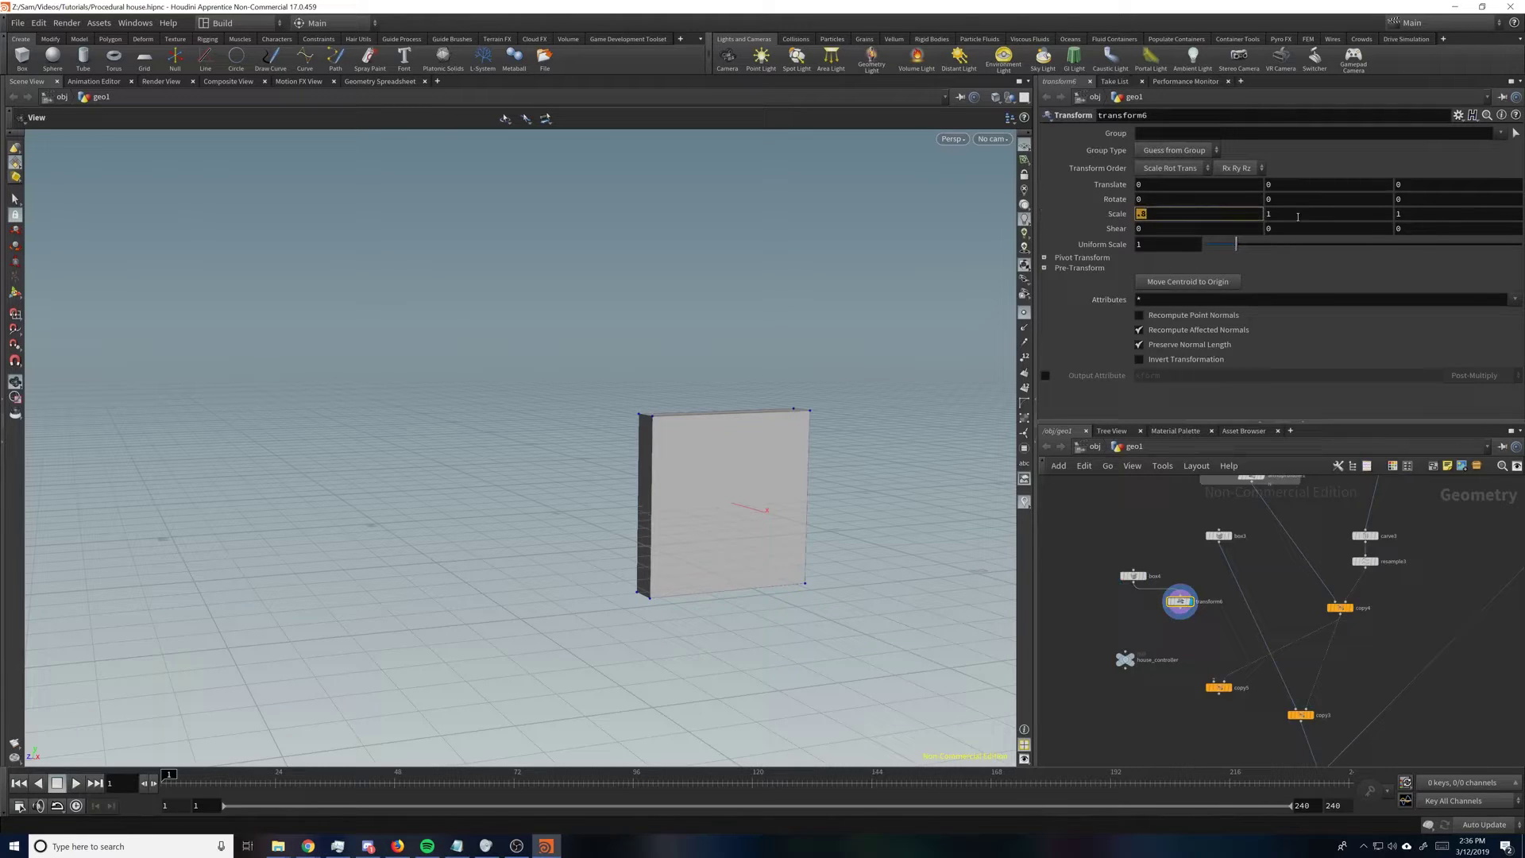
{"action": "type", "text": "1"}
{"action": "key", "text": "Tab"}
{"action": "type", "text": ".8"}
{"action": "key", "text": "Tab"}
{"action": "type", "text": ".8"}
{"action": "key", "text": "Return"}
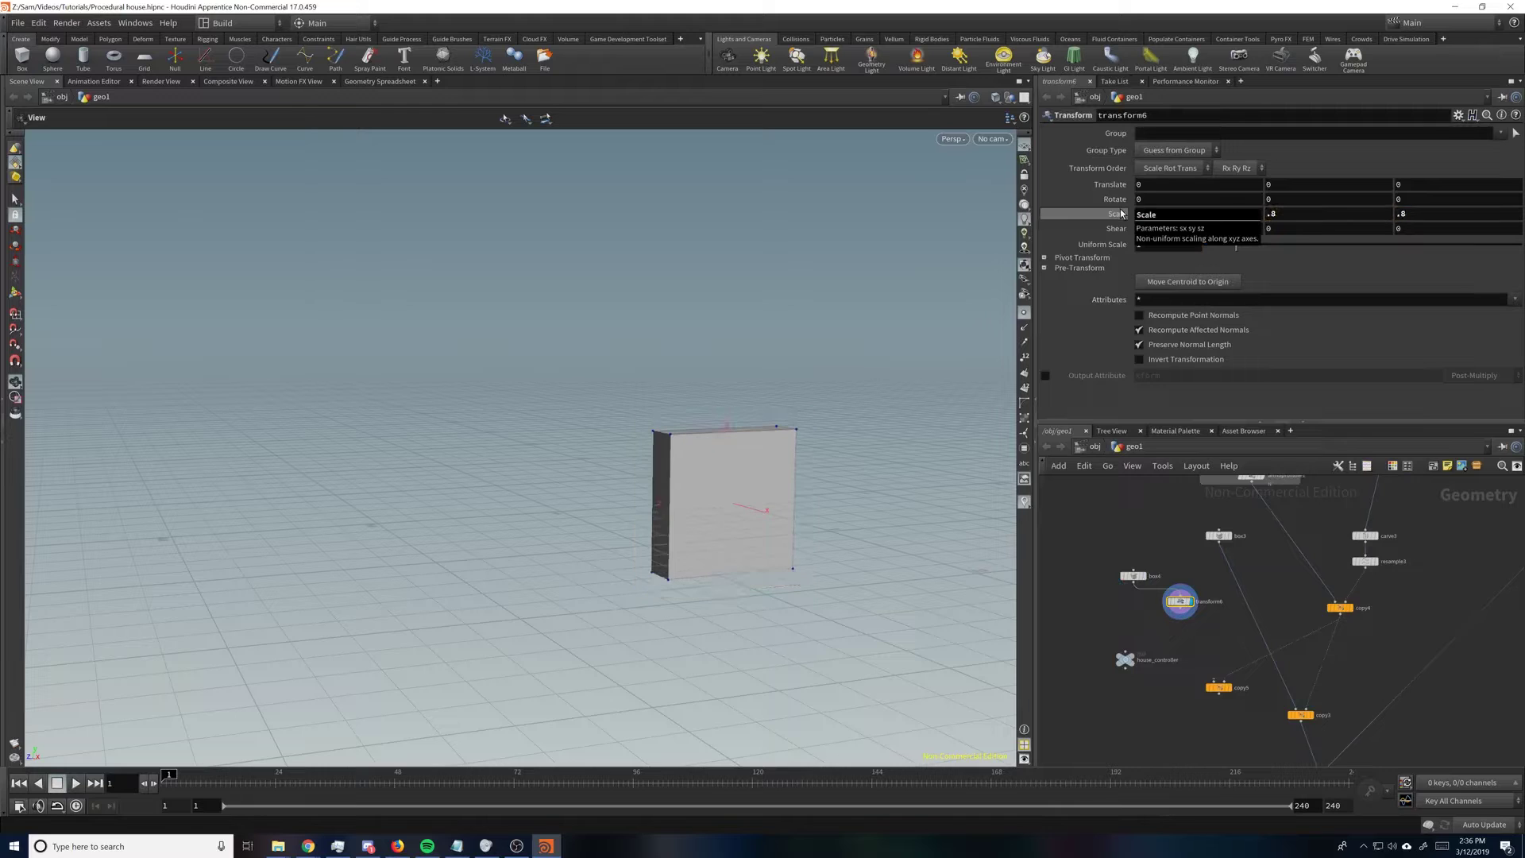
Step: Add a Boolean node taking box4 and transform6 as its two inputs and display its output
{"action": "key", "text": "Tab"}
{"action": "type", "text": "bool"}
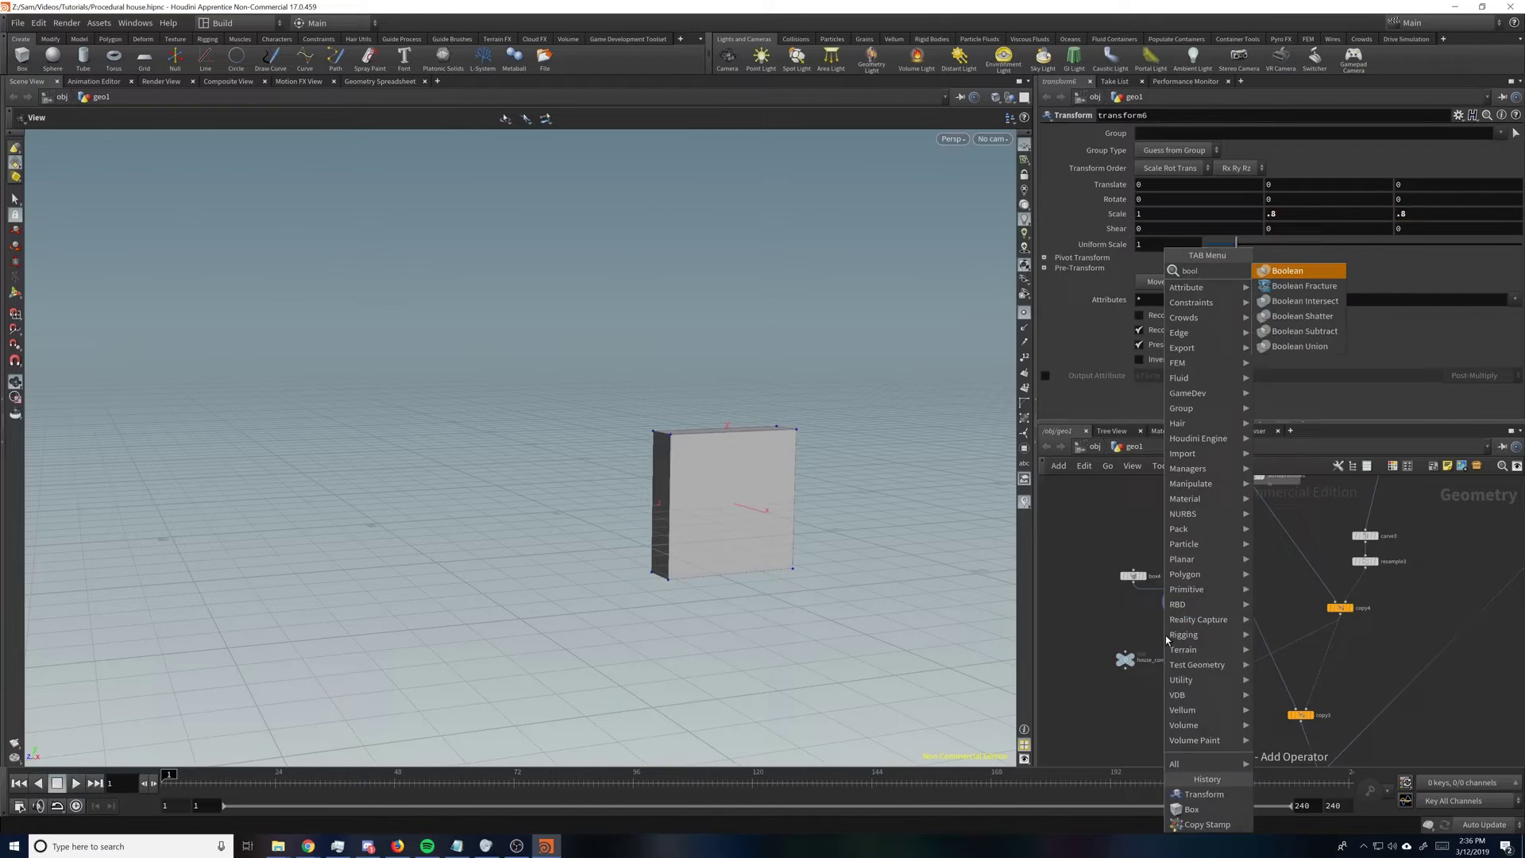
{"action": "key", "text": "Return"}
{"action": "left_click", "coordinate": [1155, 636]}
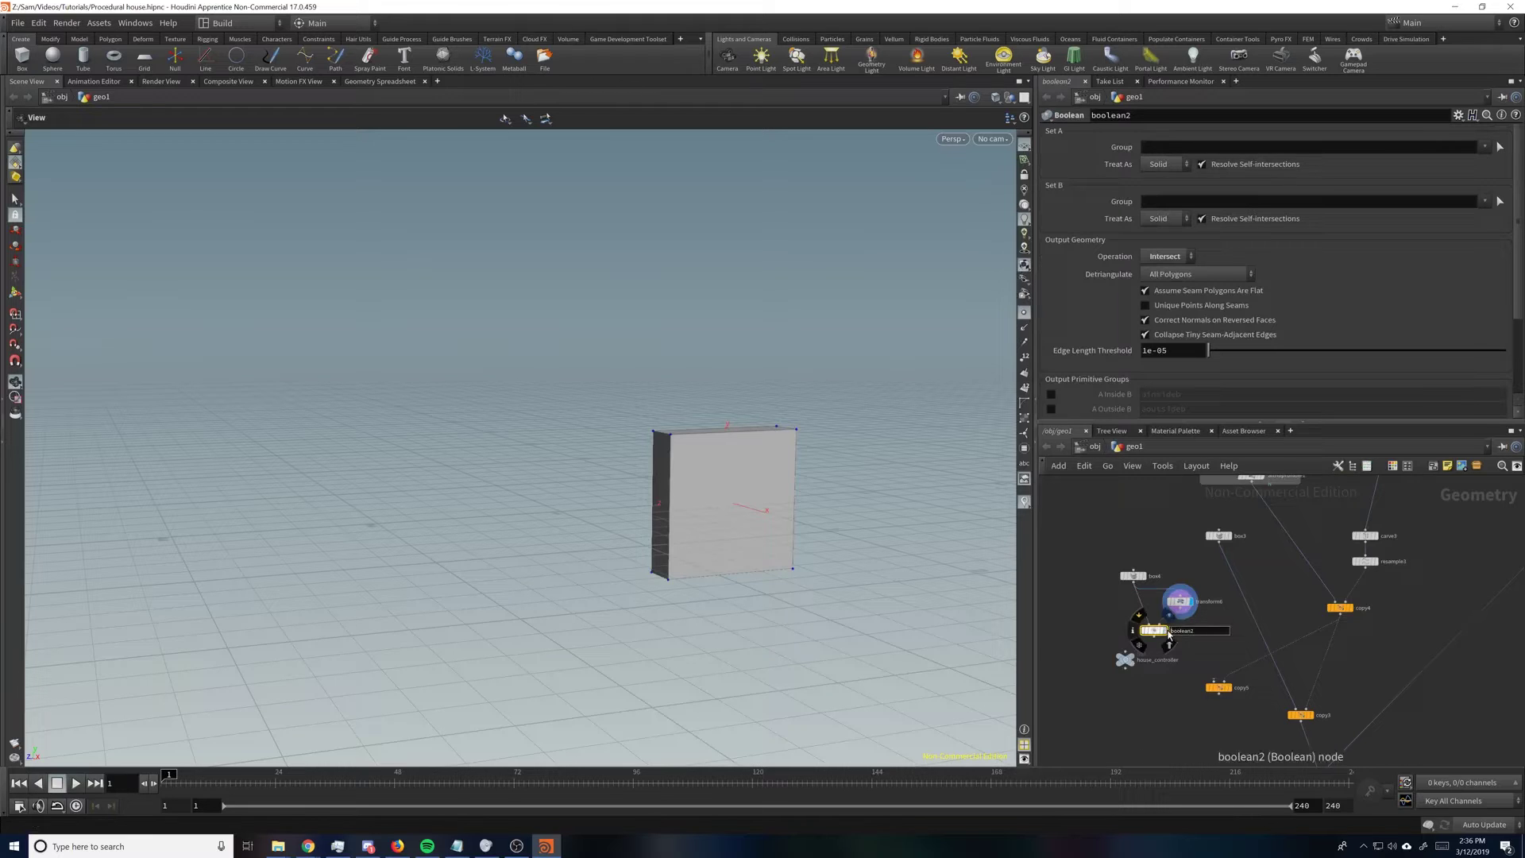
{"action": "left_click", "coordinate": [1164, 631]}
Step: Set the boolean2 operation to Subtract and inspect the resulting window frame from several angles
{"action": "left_click", "coordinate": [1188, 256]}
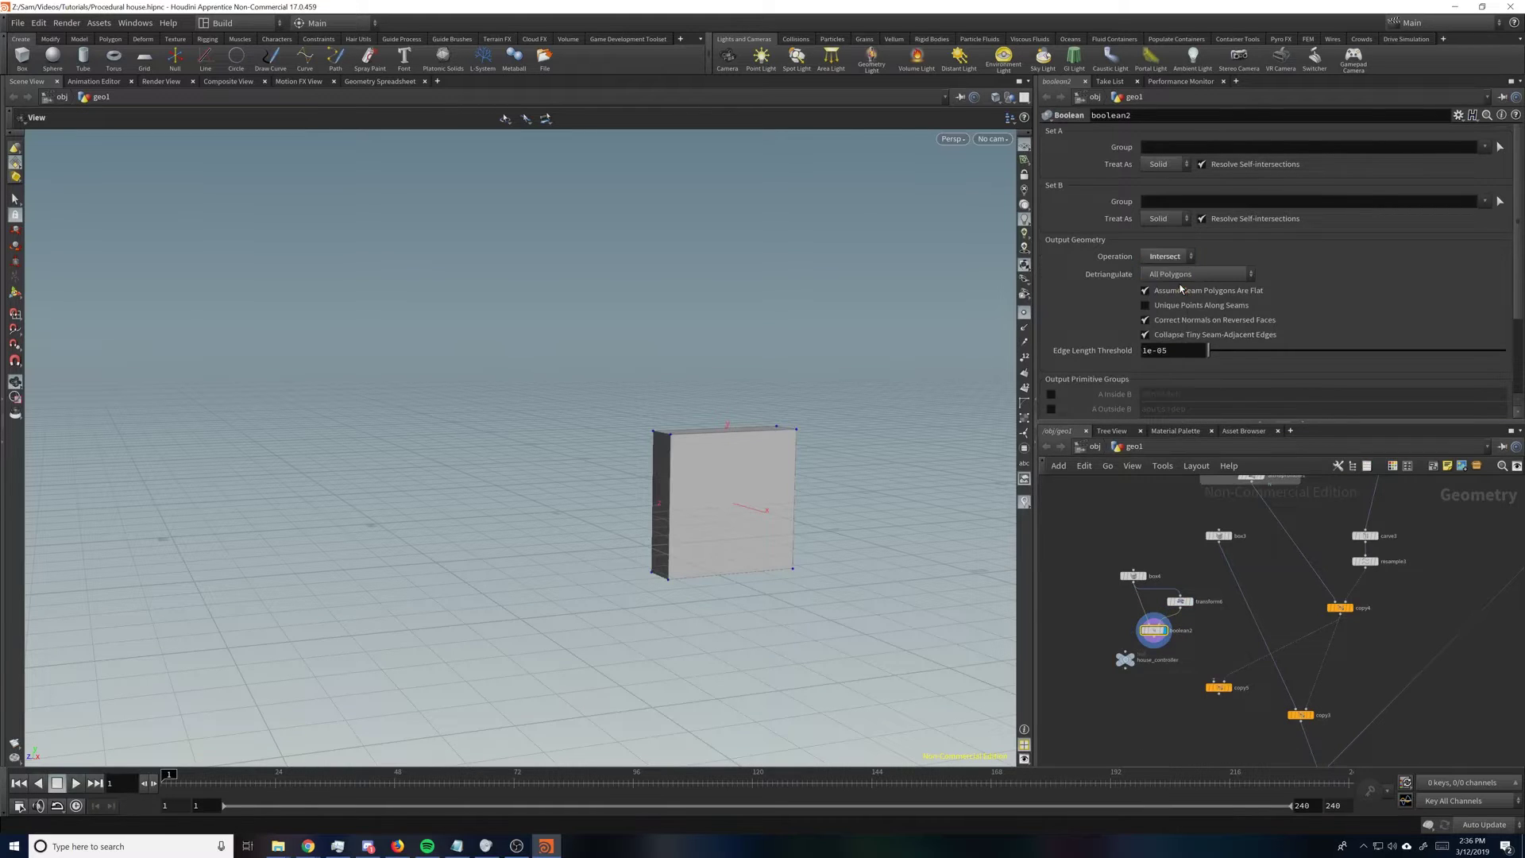
{"action": "left_click", "coordinate": [1208, 262]}
{"action": "left_click_drag", "start_coordinate": [758, 482], "coordinate": [671, 443], "text": "alt"}
{"action": "key", "text": "f"}
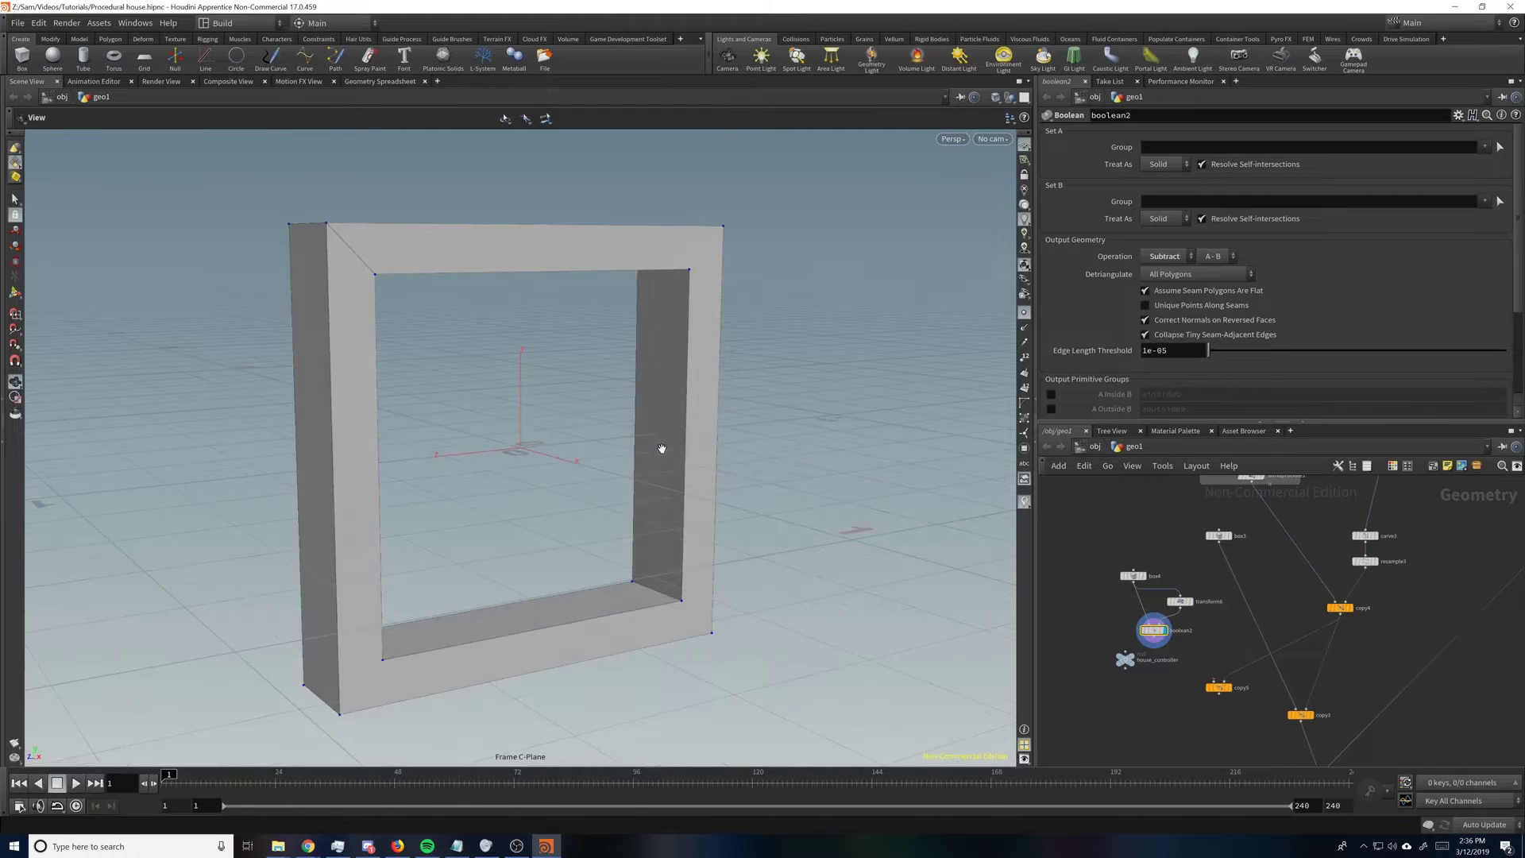
{"action": "left_click_drag", "start_coordinate": [785, 450], "coordinate": [651, 437], "text": "alt"}
{"action": "left_click_drag", "start_coordinate": [739, 459], "coordinate": [772, 500], "text": "alt"}
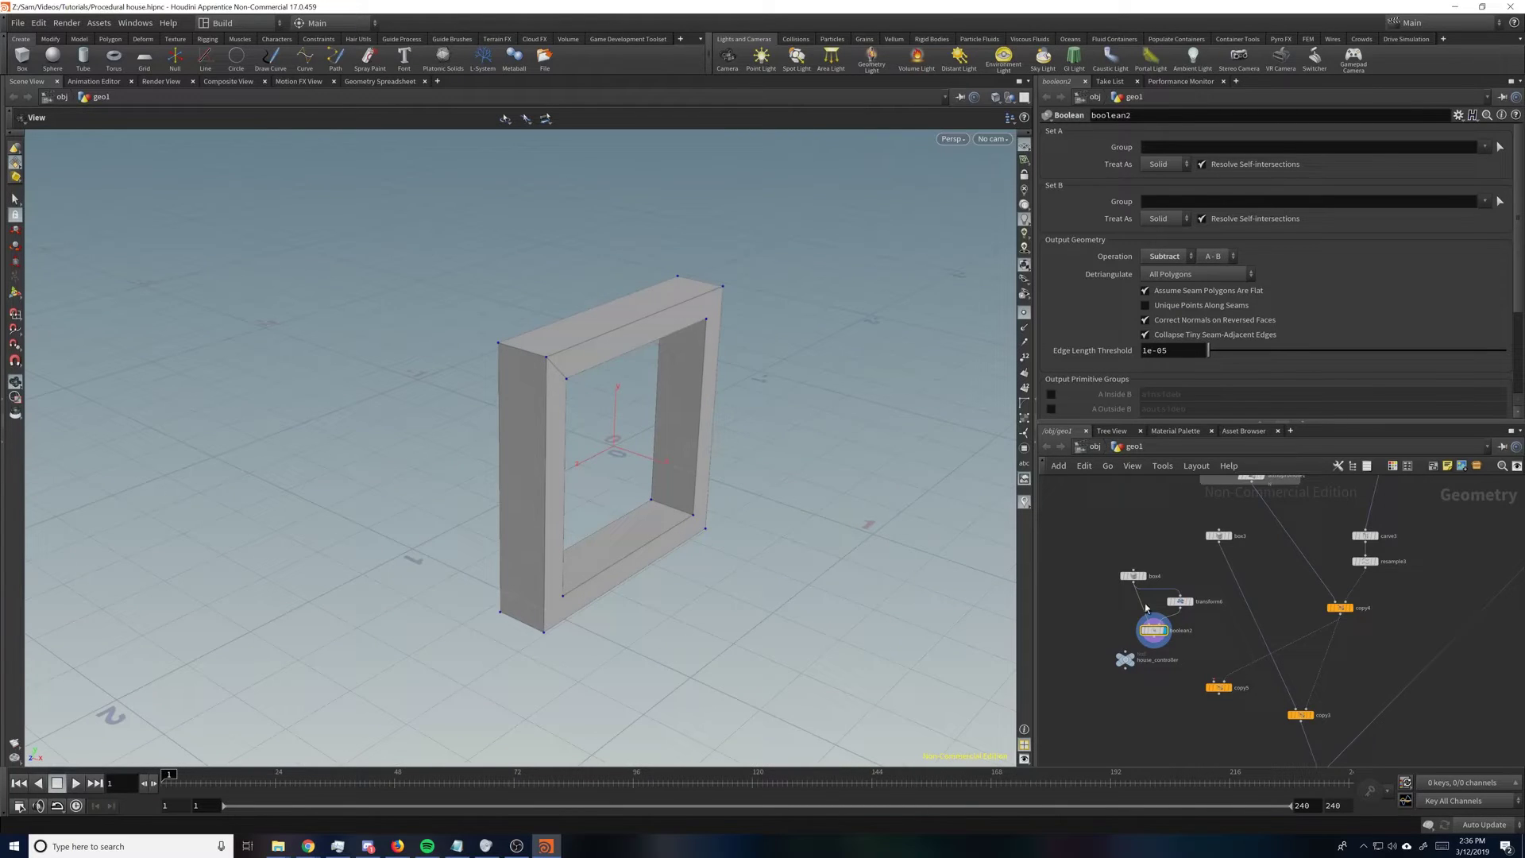
Step: Move the house_controller node farther away from the window nodes and line up box4 above boolean2
{"action": "middle_click_drag", "start_coordinate": [1162, 671], "coordinate": [1157, 613]}
{"action": "left_click_drag", "start_coordinate": [1121, 602], "coordinate": [1065, 638]}
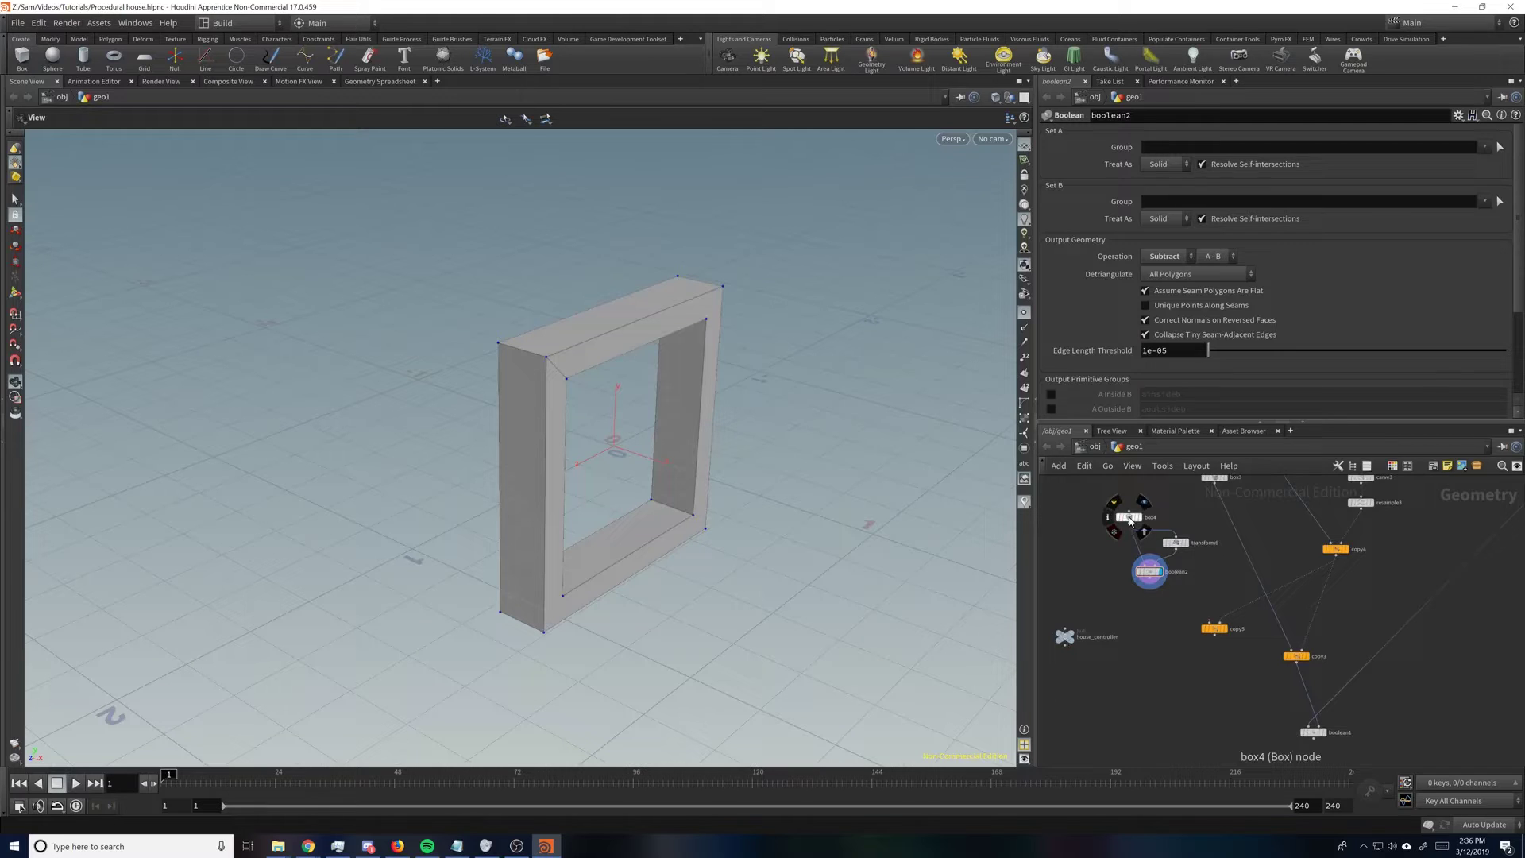
{"action": "left_click_drag", "start_coordinate": [1130, 520], "coordinate": [1118, 512]}
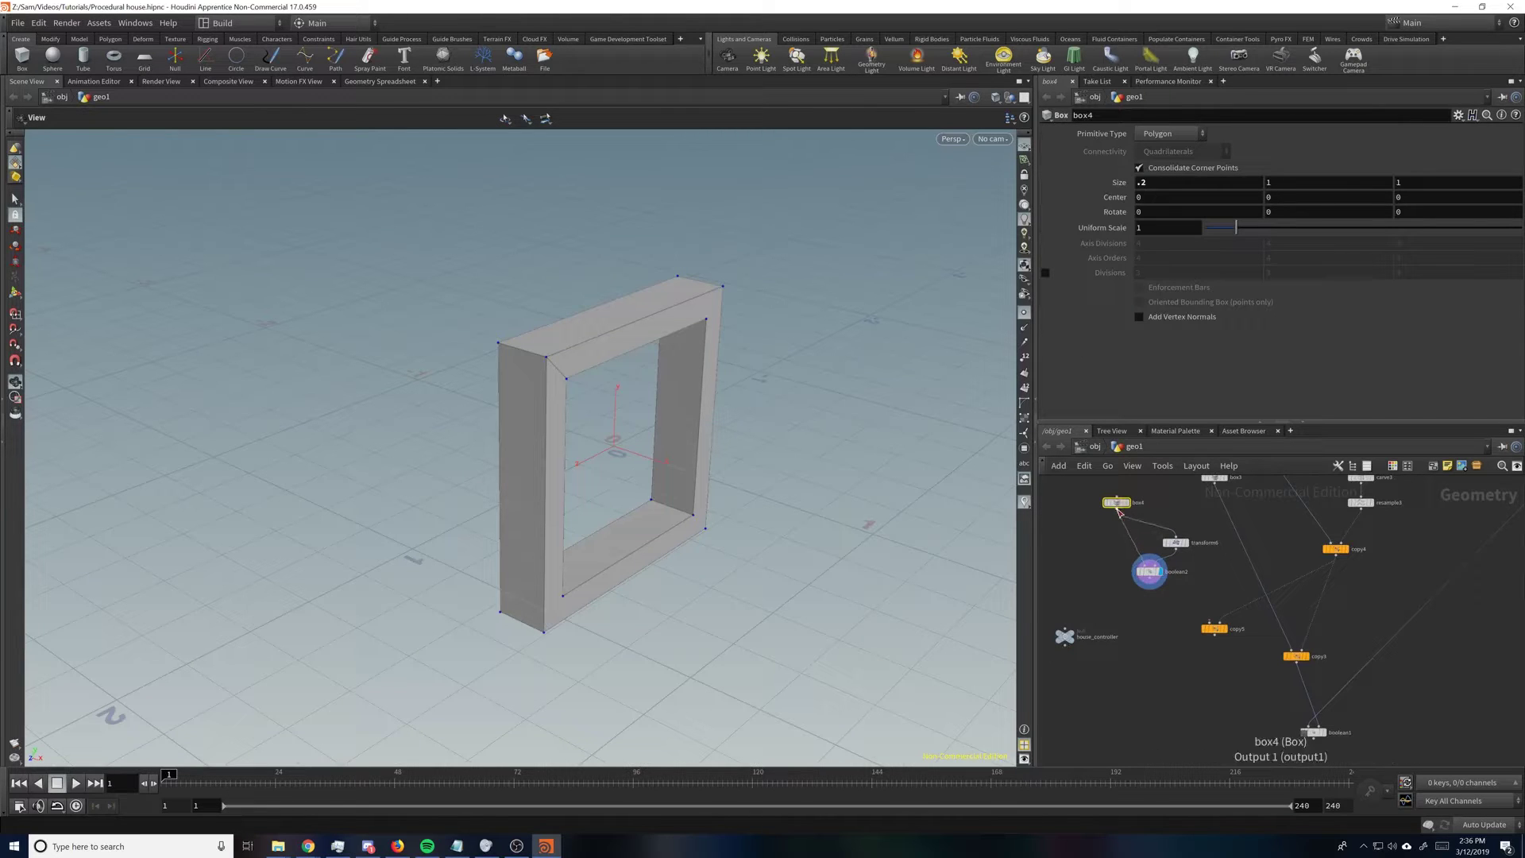
Step: Add a second Transform node fed by transform6 and display its output
{"action": "left_click", "coordinate": [1177, 543]}
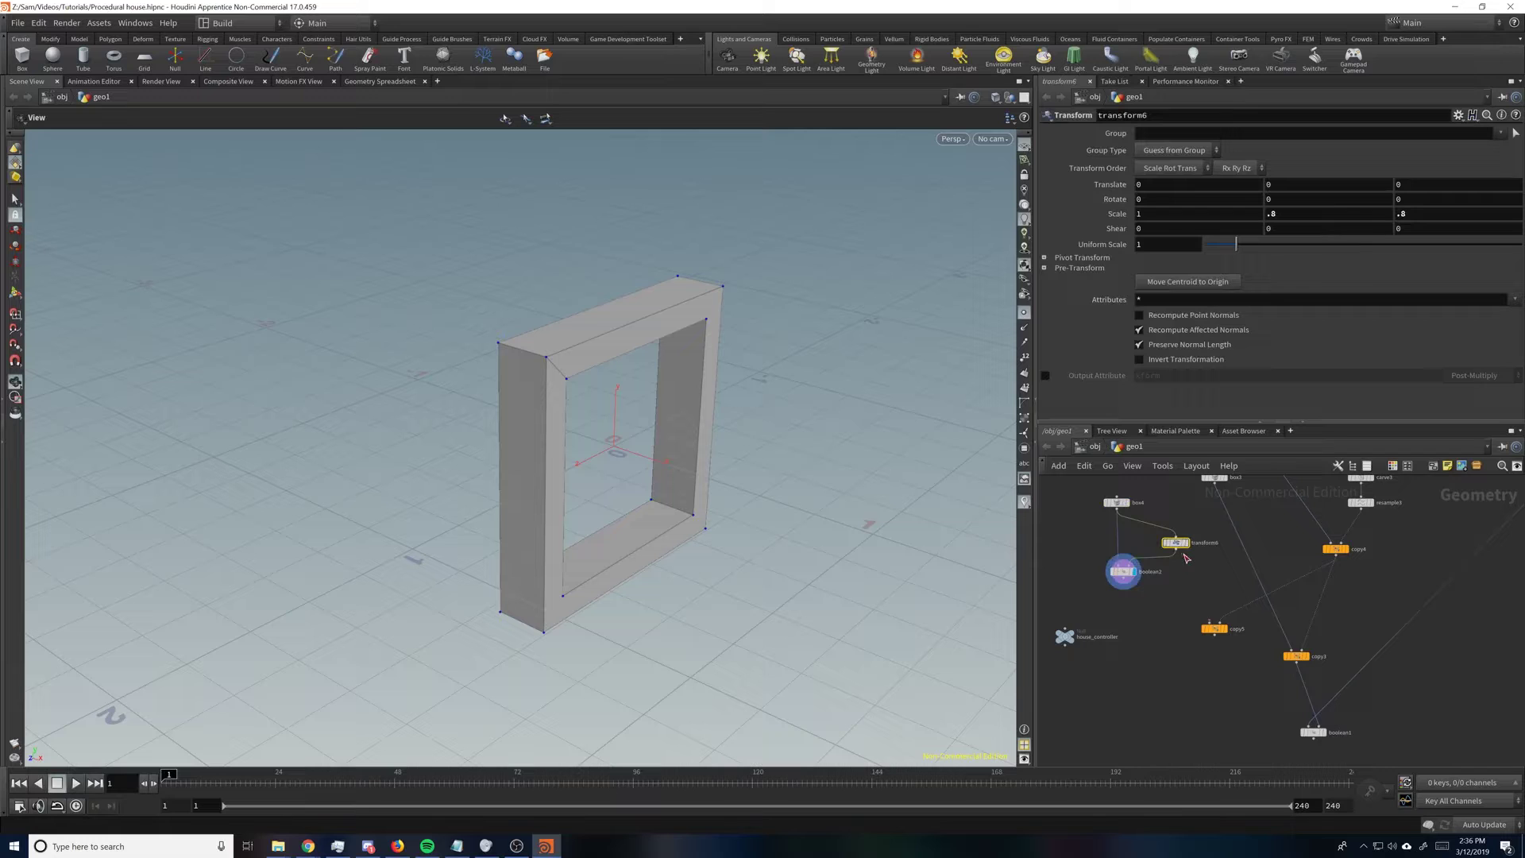
{"action": "key", "text": "Tab"}
{"action": "type", "text": "tran"}
{"action": "key", "text": "Return"}
{"action": "left_click", "coordinate": [1177, 570]}
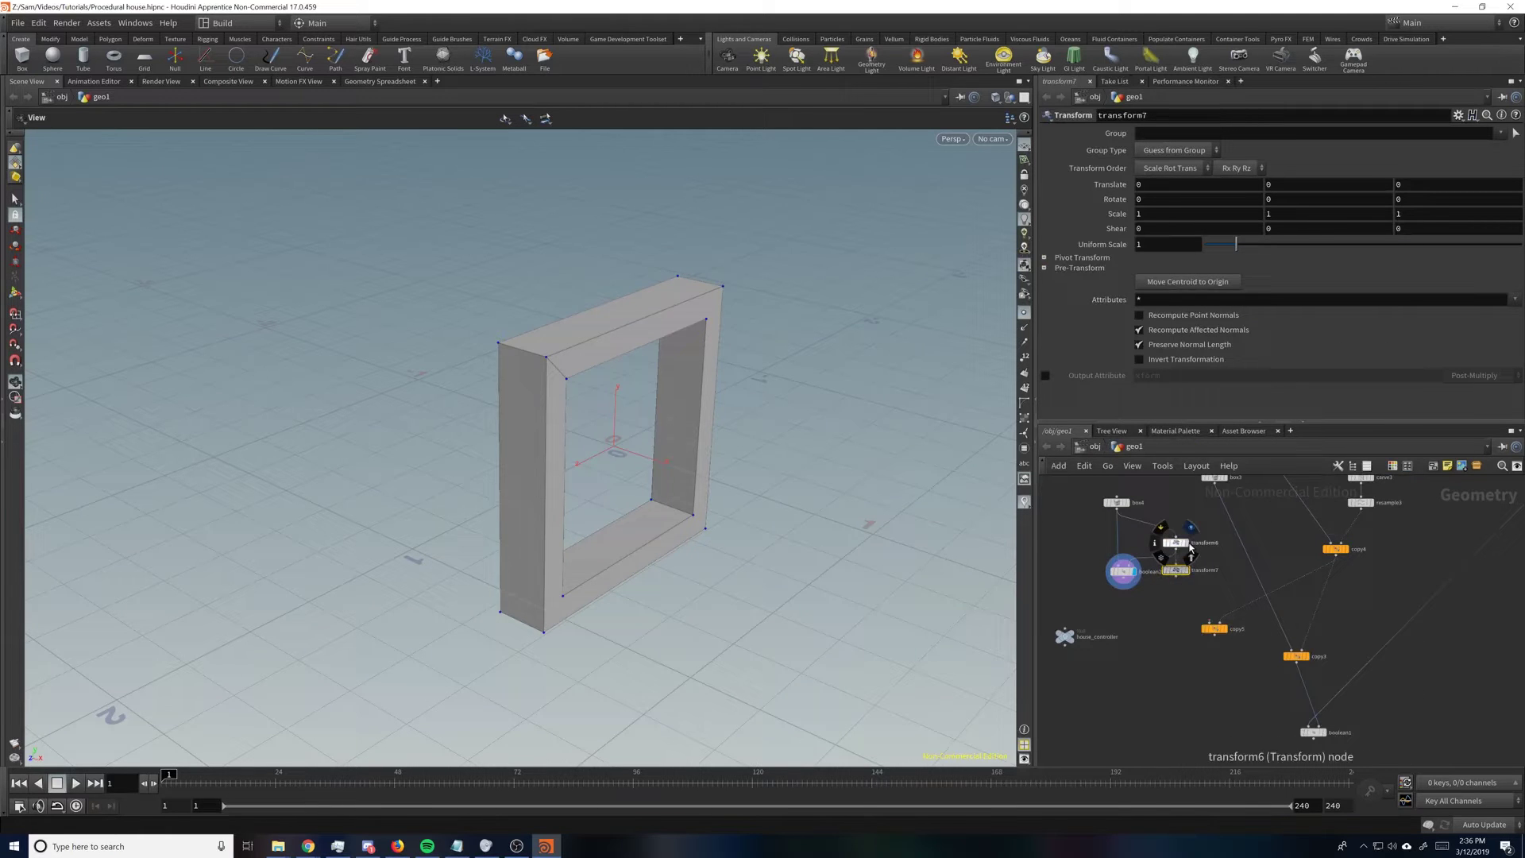
{"action": "left_click", "coordinate": [1188, 542]}
{"action": "left_click_drag", "start_coordinate": [778, 465], "coordinate": [691, 435]}
{"action": "left_click", "coordinate": [1122, 571]}
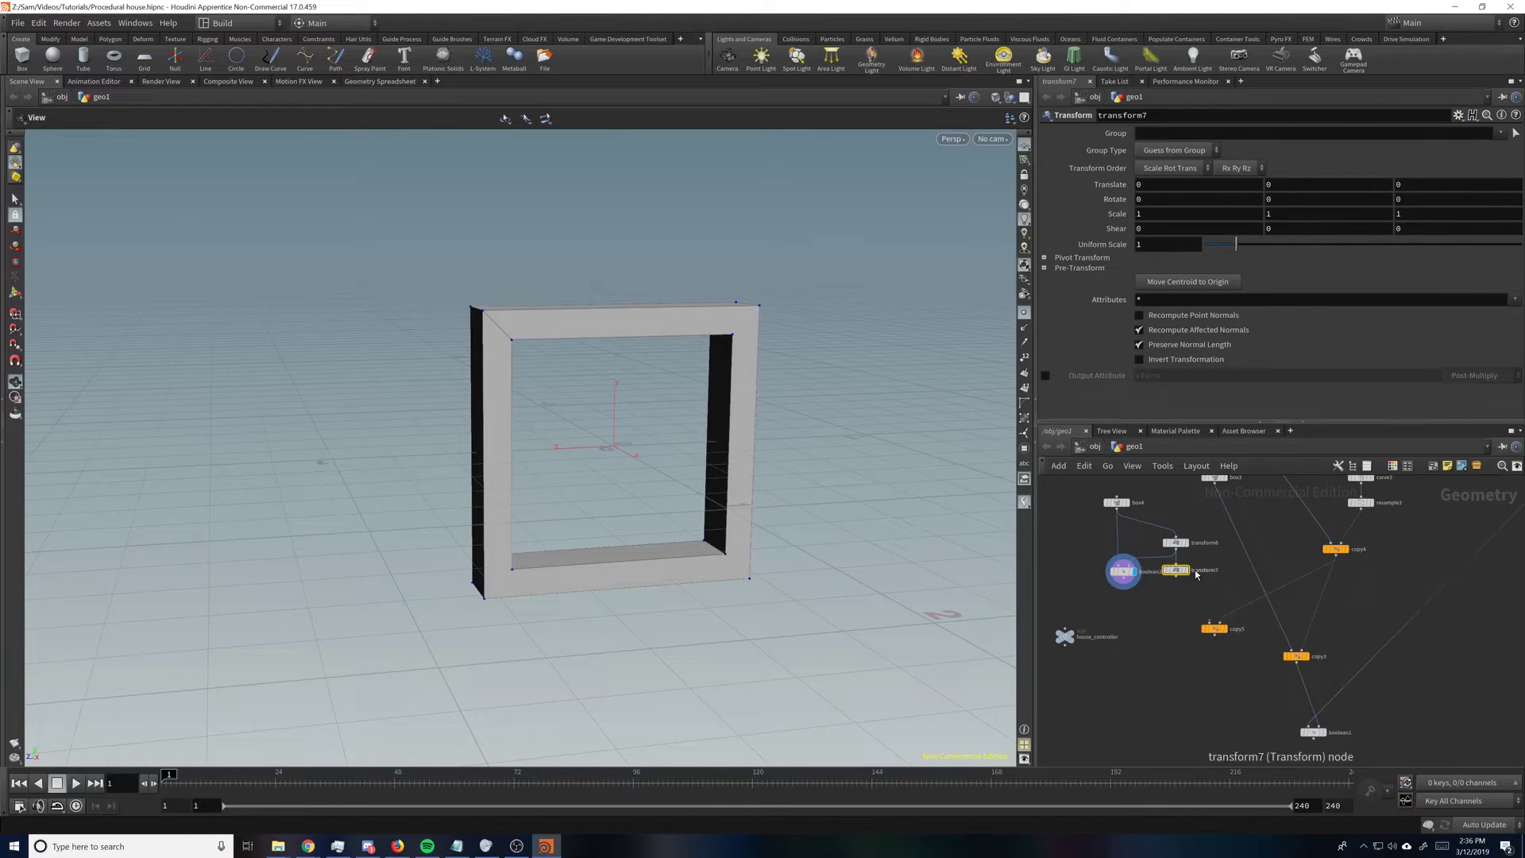
{"action": "left_click", "coordinate": [1188, 570]}
Step: Set the transform7 X scale to 0.05 to form a thin glass pane
{"action": "left_click_drag", "start_coordinate": [775, 340], "coordinate": [1102, 313]}
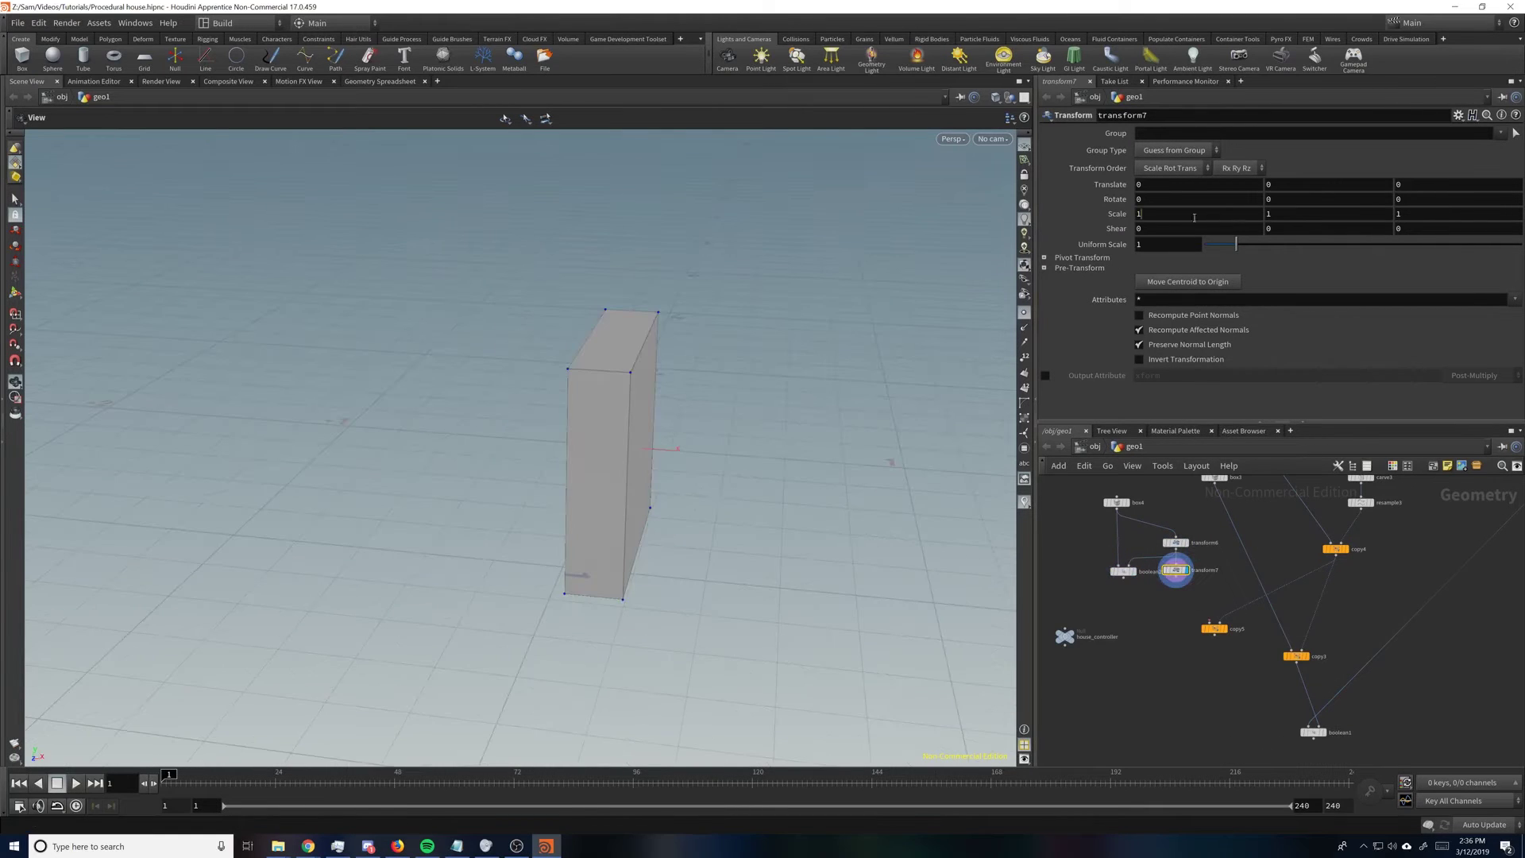
{"action": "key", "text": "Return"}
{"action": "left_click_drag", "start_coordinate": [918, 211], "coordinate": [657, 369]}
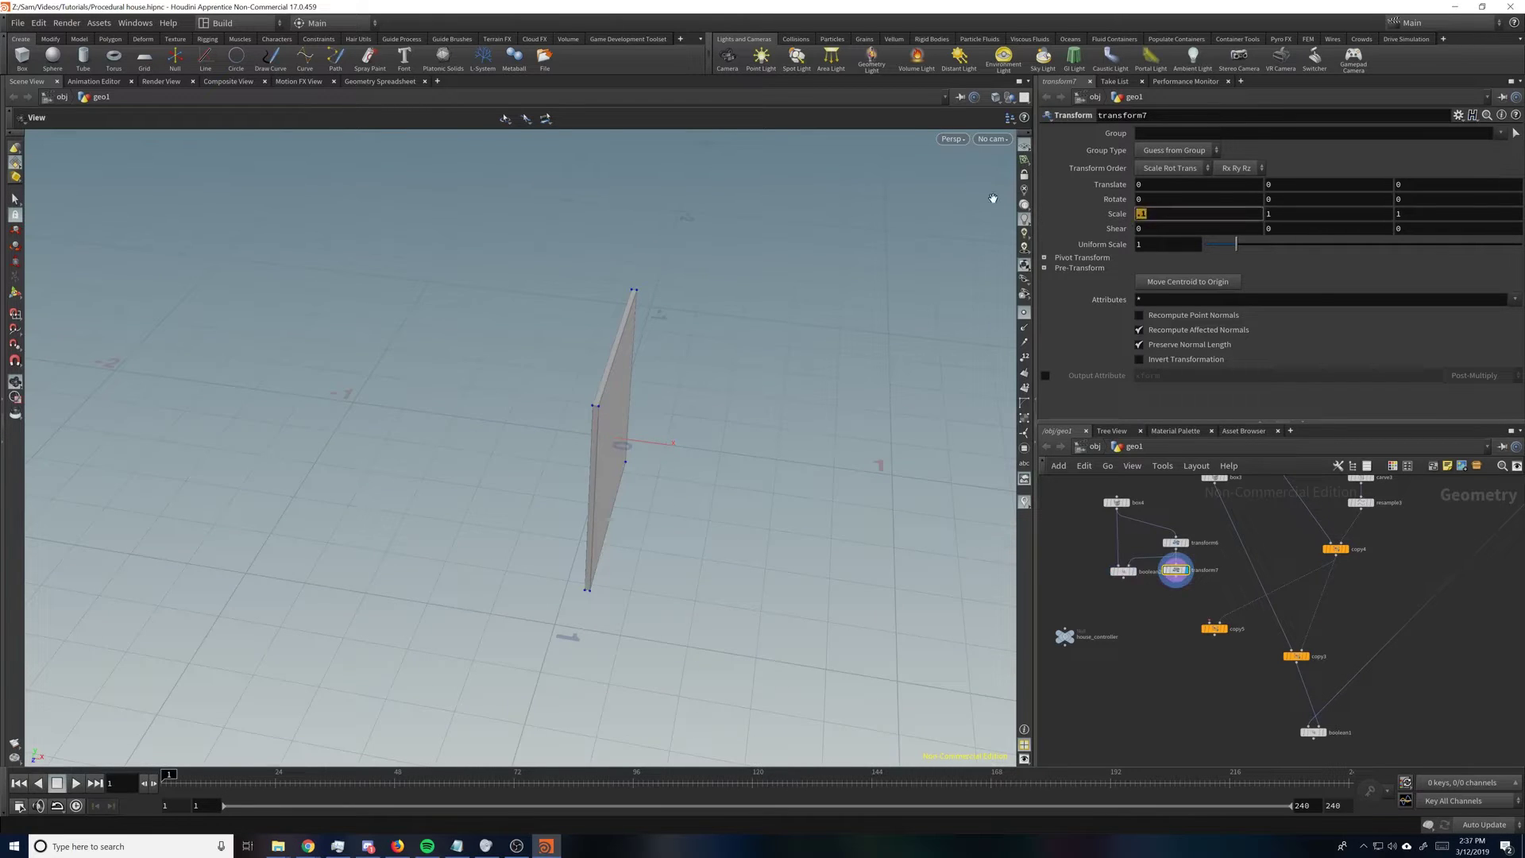
{"action": "type", "text": "05"}
{"action": "key", "text": "Return"}
{"action": "left_click_drag", "start_coordinate": [756, 352], "coordinate": [586, 412]}
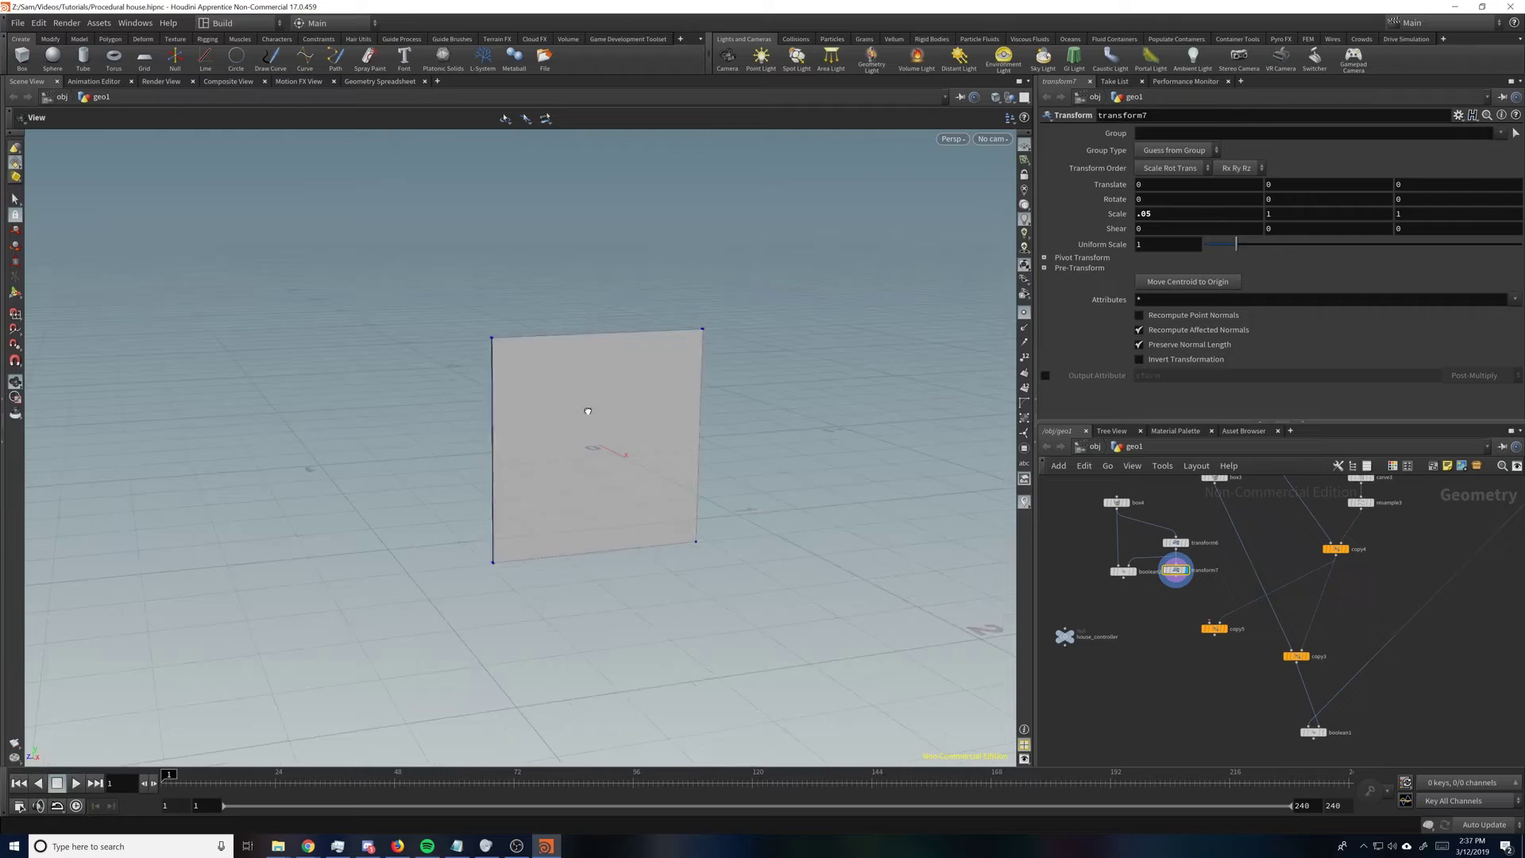
Step: Add a Merge node combining boolean2 and transform7, and display the framed window with its pane
{"action": "key", "text": "Tab"}
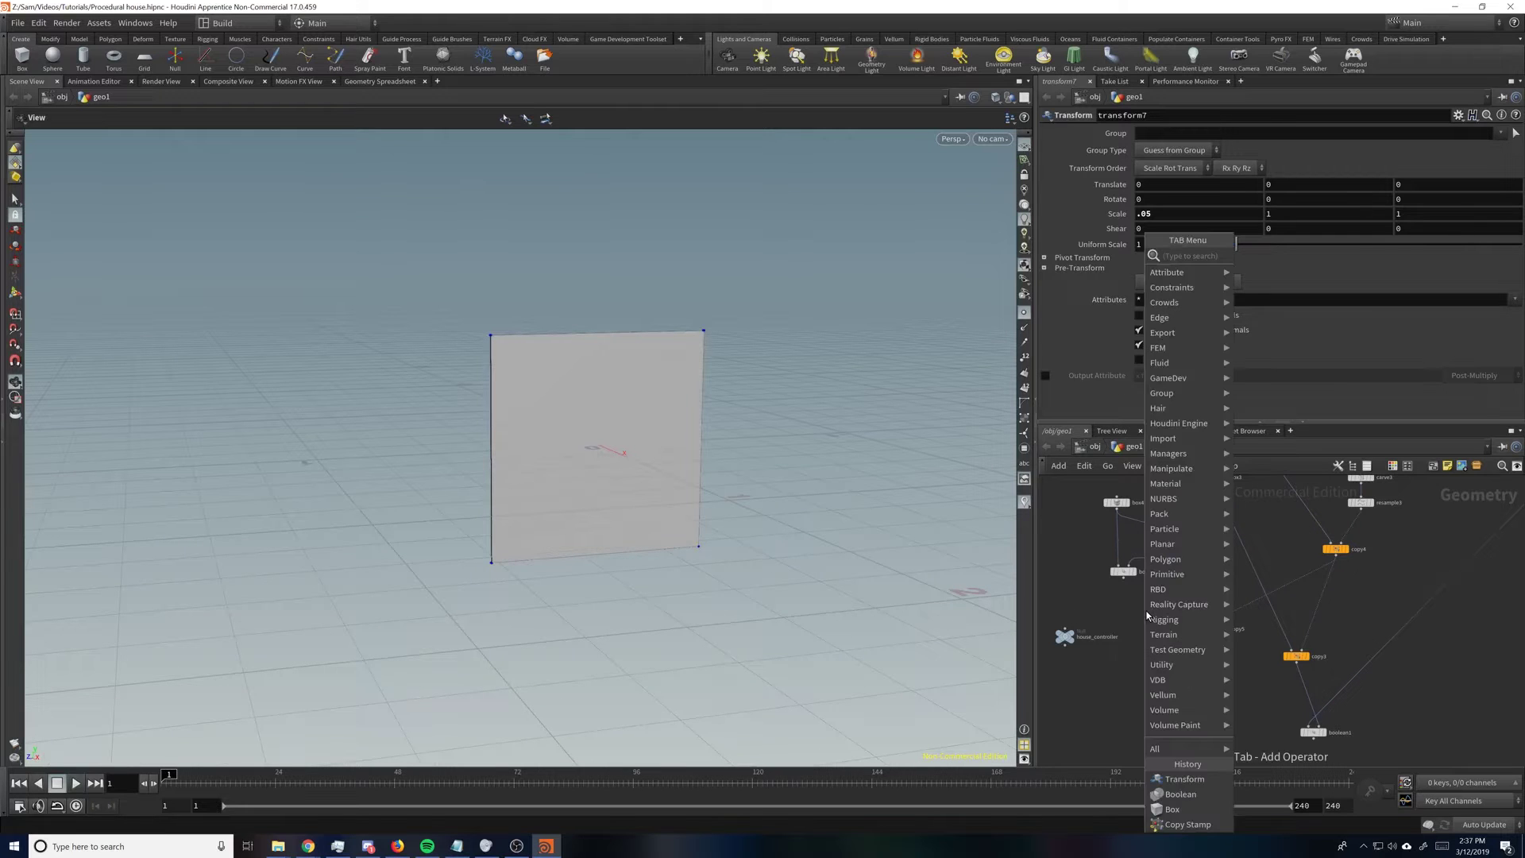
{"action": "type", "text": "mer"}
{"action": "key", "text": "Return"}
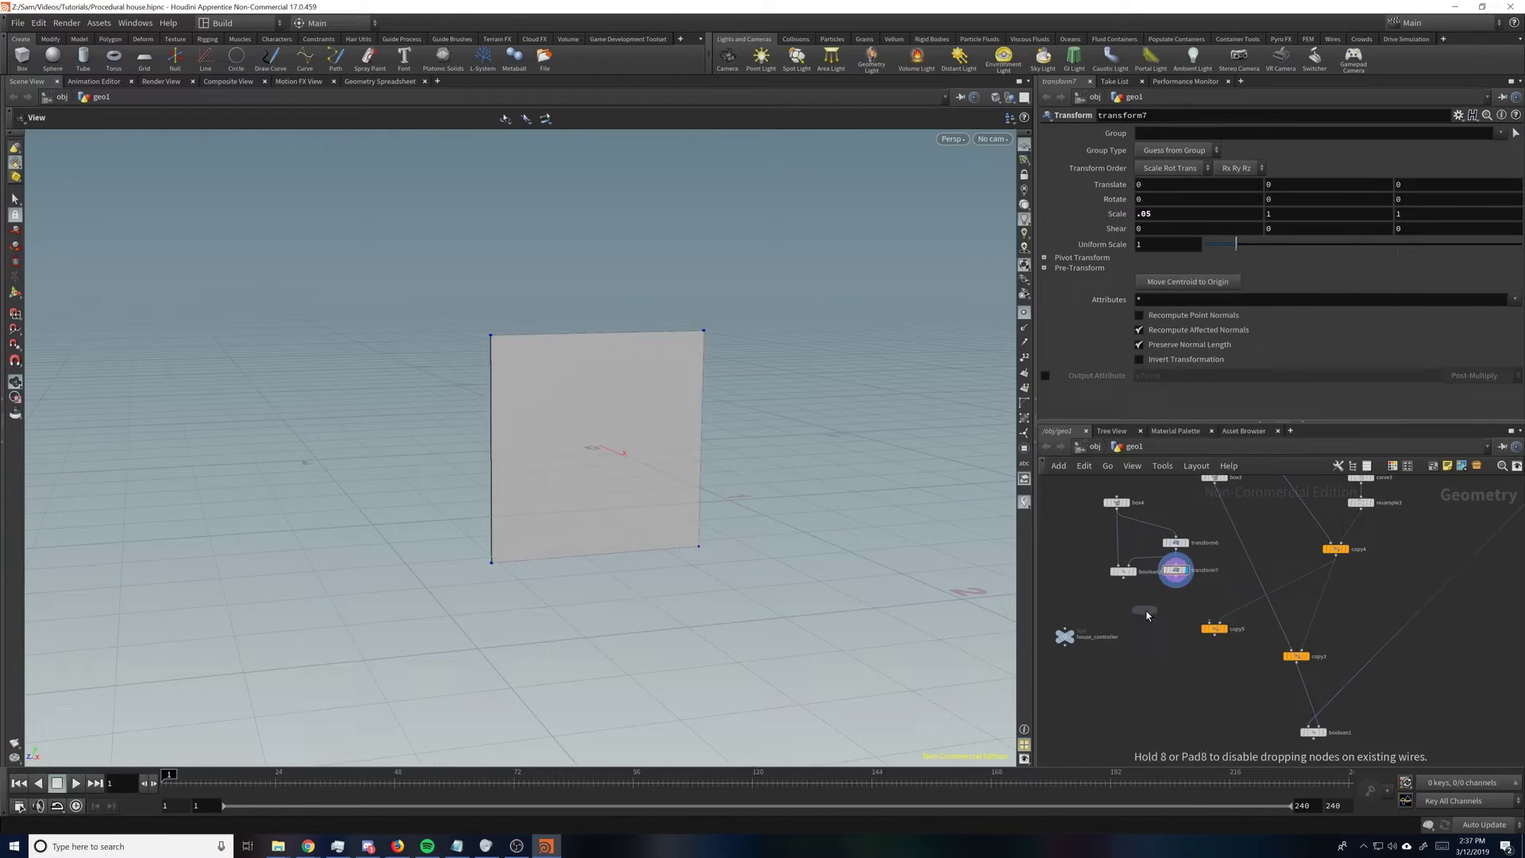
{"action": "left_click", "coordinate": [1145, 614]}
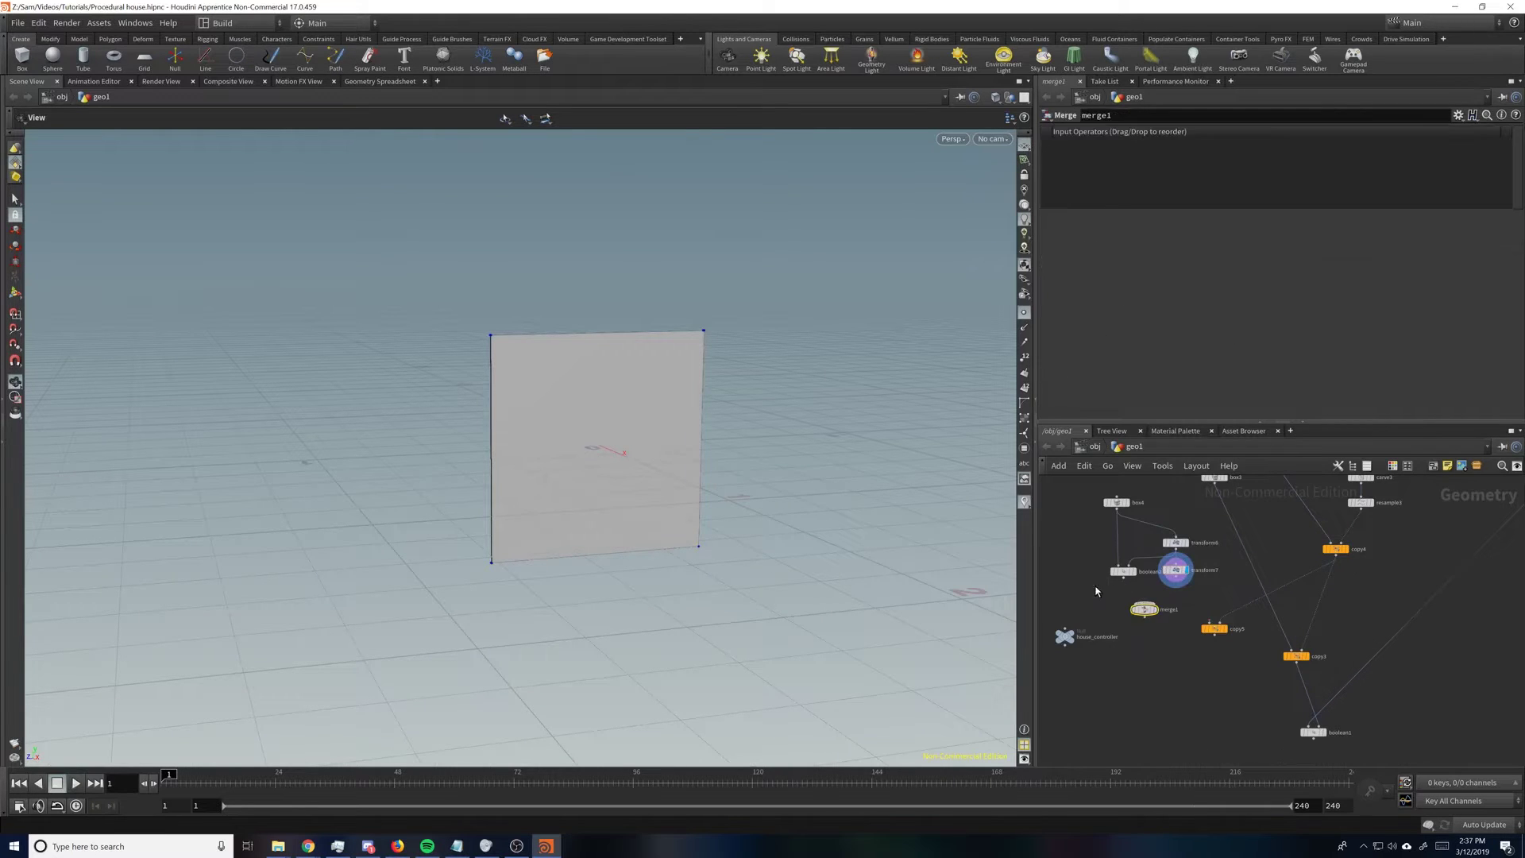
{"action": "left_click", "coordinate": [1159, 613]}
{"action": "left_click_drag", "start_coordinate": [738, 487], "coordinate": [908, 521]}
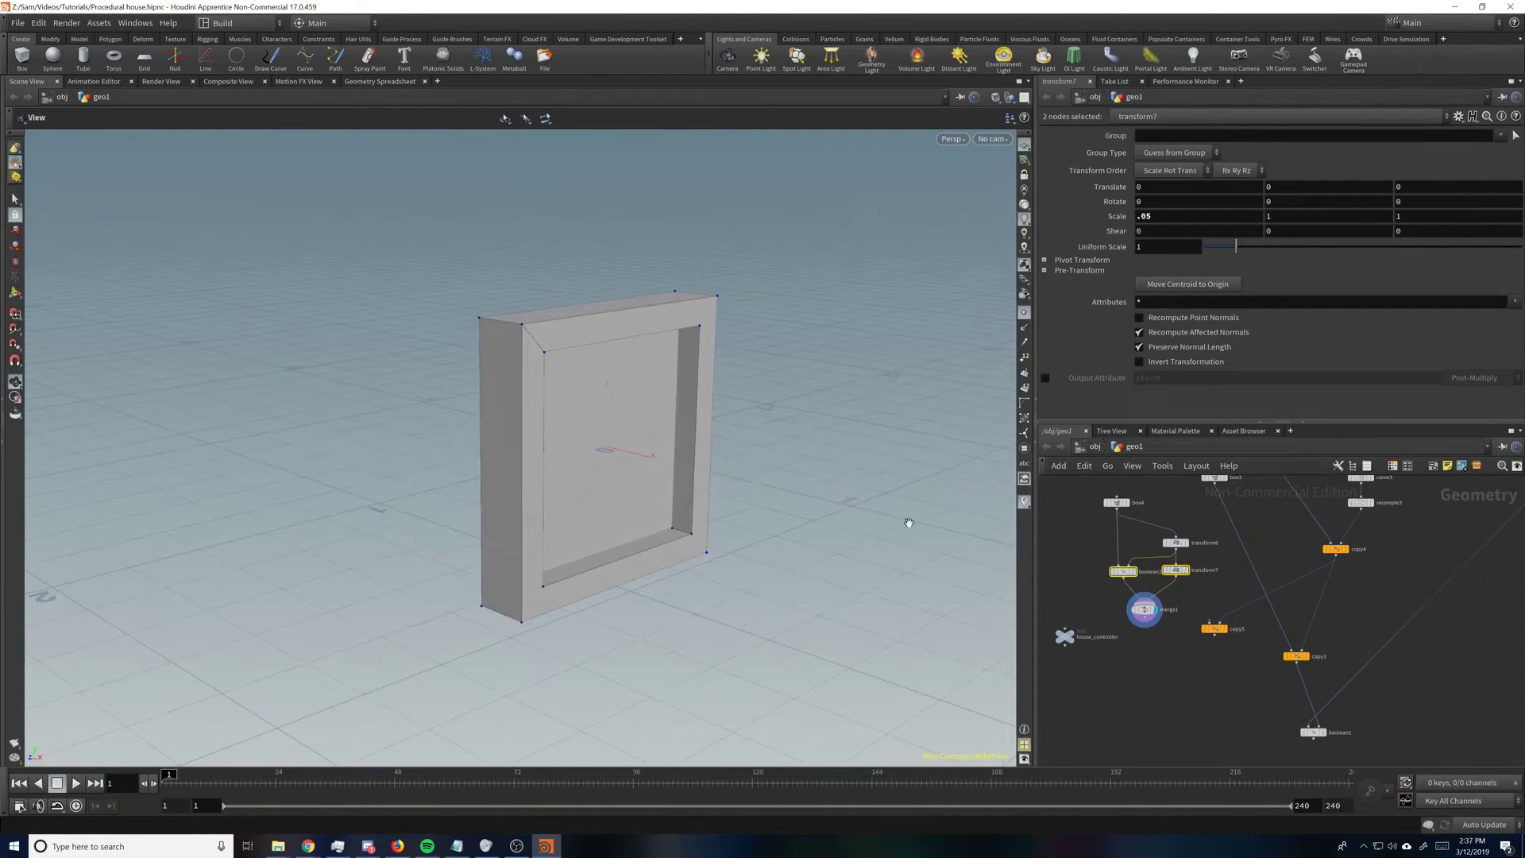
Step: Move the merge1 node slightly farther below boolean2 and transform7
{"action": "left_click", "coordinate": [1145, 620]}
{"action": "key", "text": "Escape"}
{"action": "left_click_drag", "start_coordinate": [1144, 610], "coordinate": [1146, 624]}
{"action": "left_click", "coordinate": [1131, 601]}
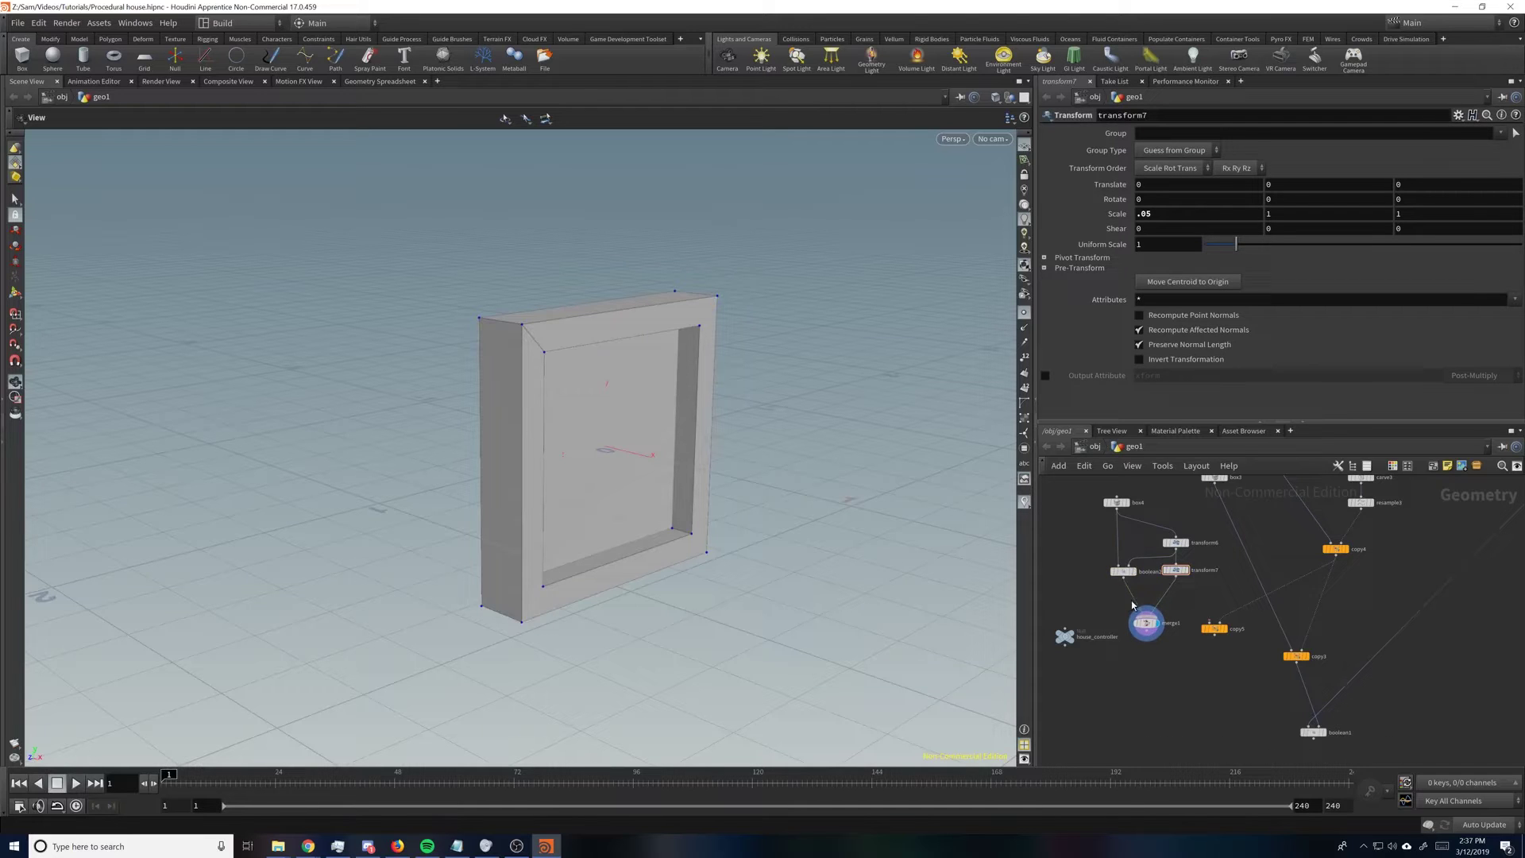
Step: Insert a Transform node between boolean2 and merge1 and set its X scale to 0.5 to make the frame thinner
{"action": "key", "text": "Tab"}
{"action": "type", "text": "trans"}
{"action": "key", "text": "Return"}
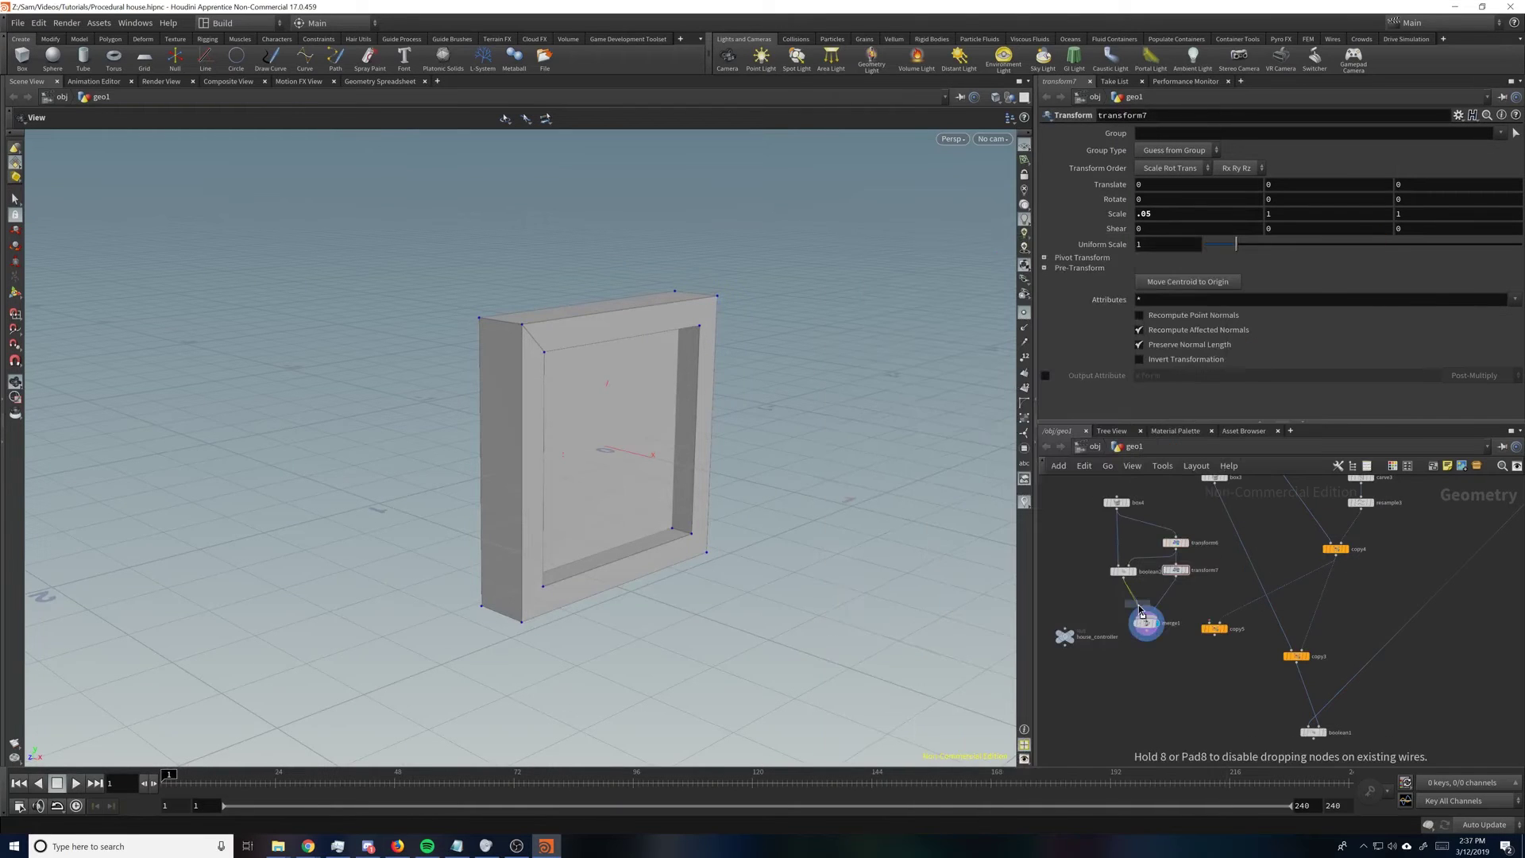
{"action": "left_click", "coordinate": [1125, 595]}
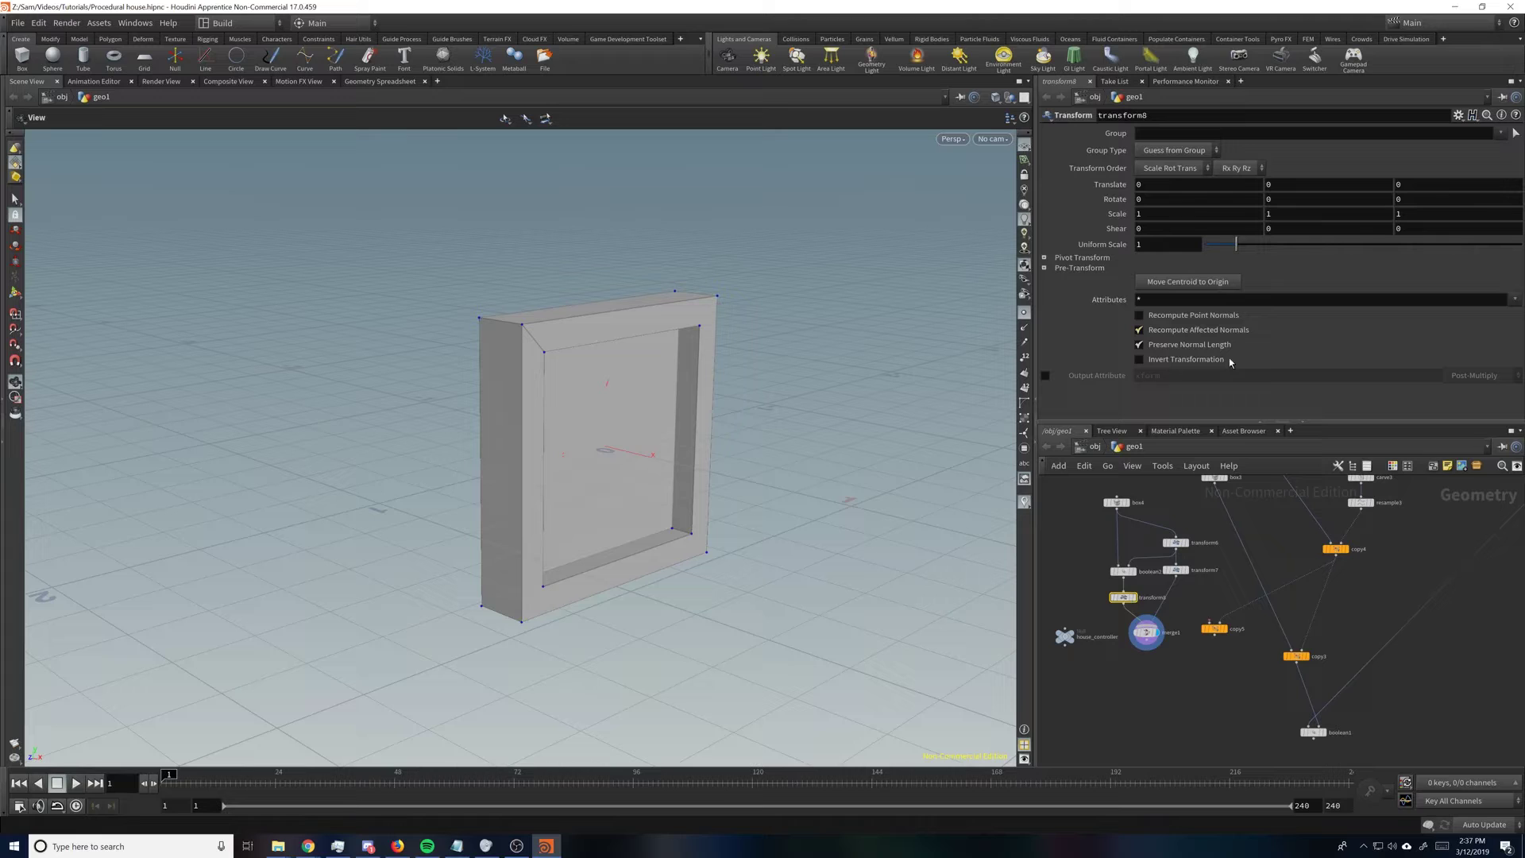
{"action": "middle_click_drag", "start_coordinate": [1179, 215], "coordinate": [1138, 228]}
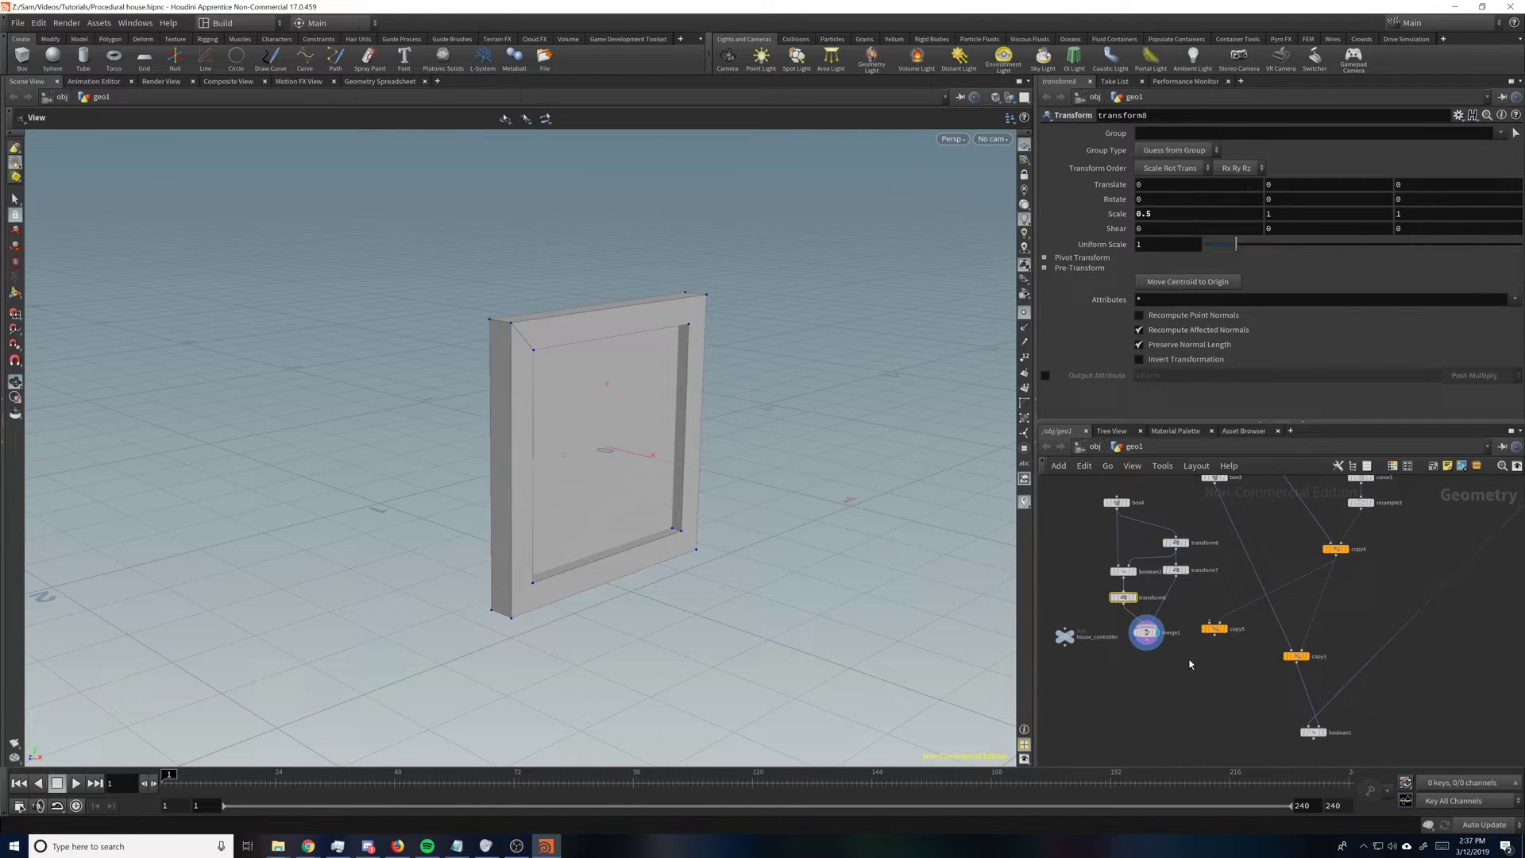
Step: Feed merge1 into the copy5 node and display the window copies placed on the house's window points
{"action": "middle_click_drag", "start_coordinate": [1191, 664], "coordinate": [1191, 647]}
{"action": "left_click_drag", "start_coordinate": [1146, 624], "coordinate": [1204, 695]}
{"action": "left_click", "coordinate": [1212, 691]}
{"action": "right_click_drag", "start_coordinate": [800, 478], "coordinate": [702, 346]}
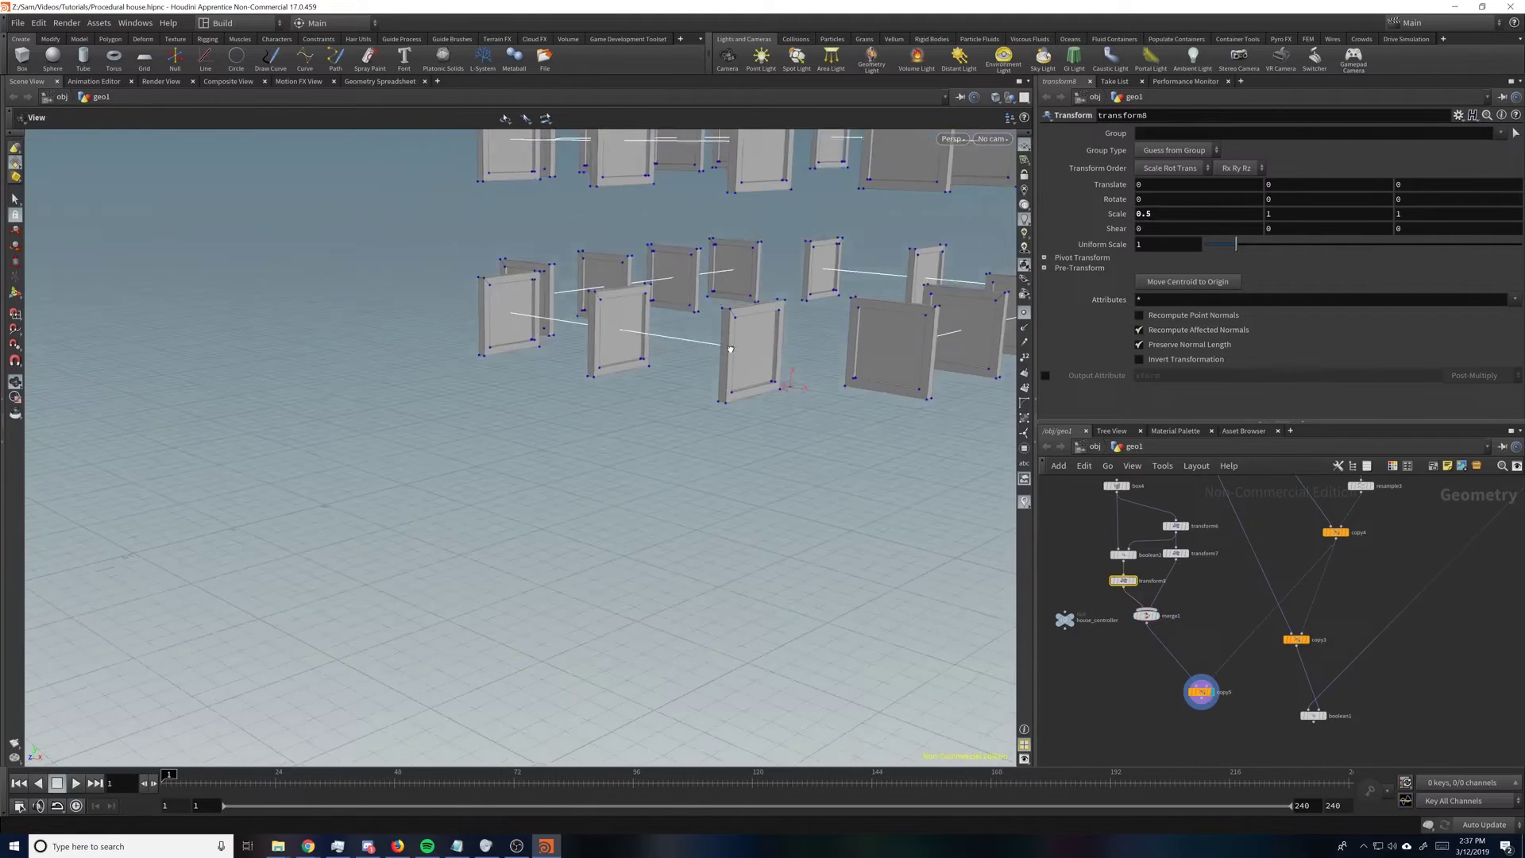
{"action": "left_click_drag", "start_coordinate": [731, 350], "coordinate": [878, 342]}
{"action": "middle_click_drag", "start_coordinate": [879, 342], "coordinate": [755, 442]}
{"action": "right_click_drag", "start_coordinate": [755, 442], "coordinate": [732, 391]}
{"action": "left_click_drag", "start_coordinate": [732, 391], "coordinate": [703, 385]}
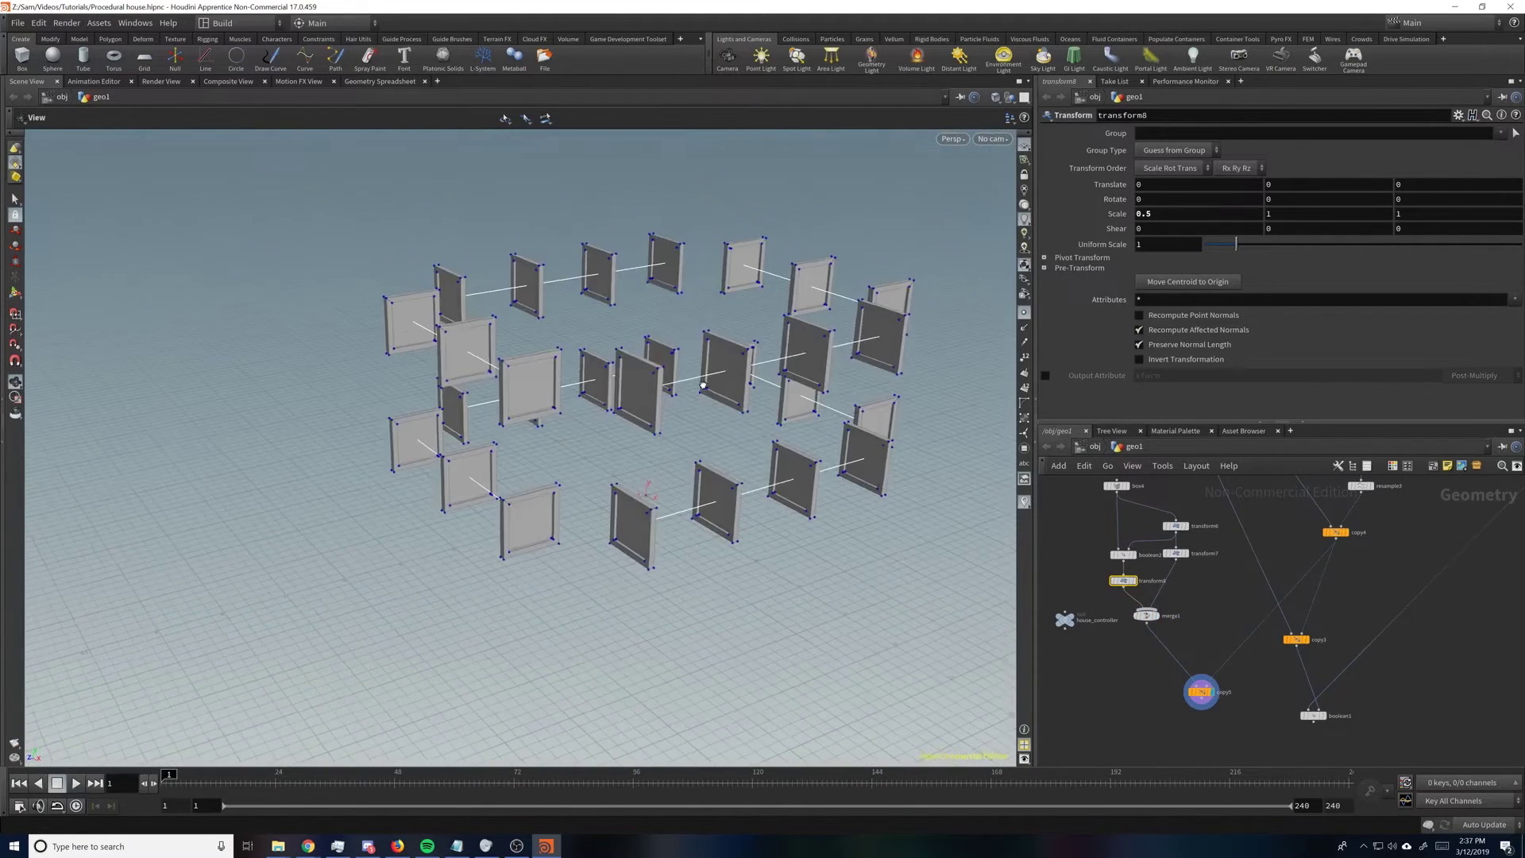
{"action": "scroll", "coordinate": [762, 423], "scroll_direction": "up", "scroll_amount": 3}
Step: Insert a Transform node between merge1 and copy5 and set its Y rotation to 90 degrees
{"action": "key", "text": "Tab"}
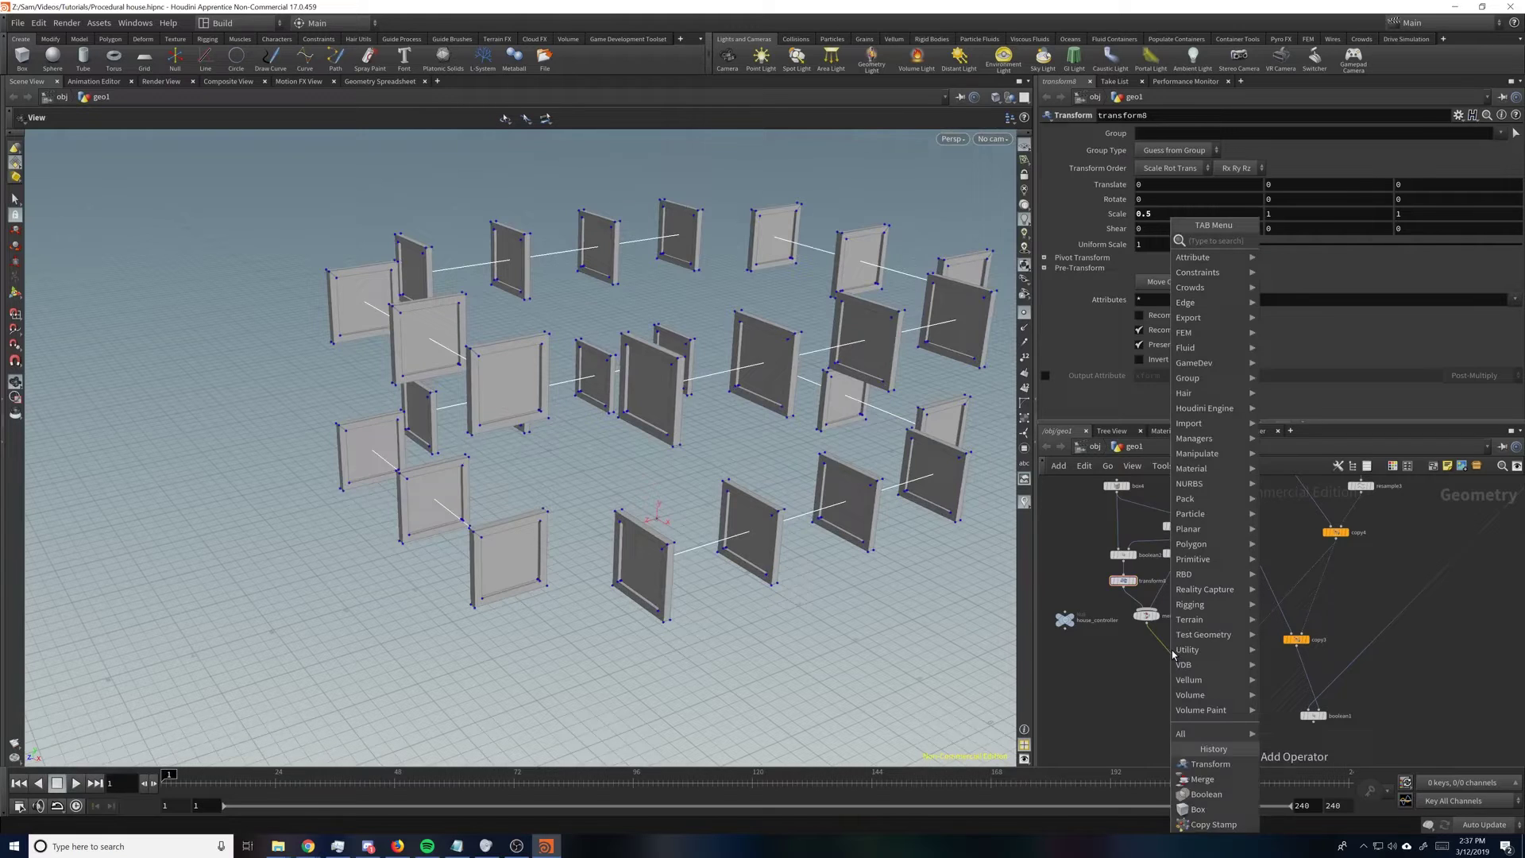
{"action": "type", "text": "trans"}
{"action": "key", "text": "Return"}
{"action": "left_click", "coordinate": [1172, 653]}
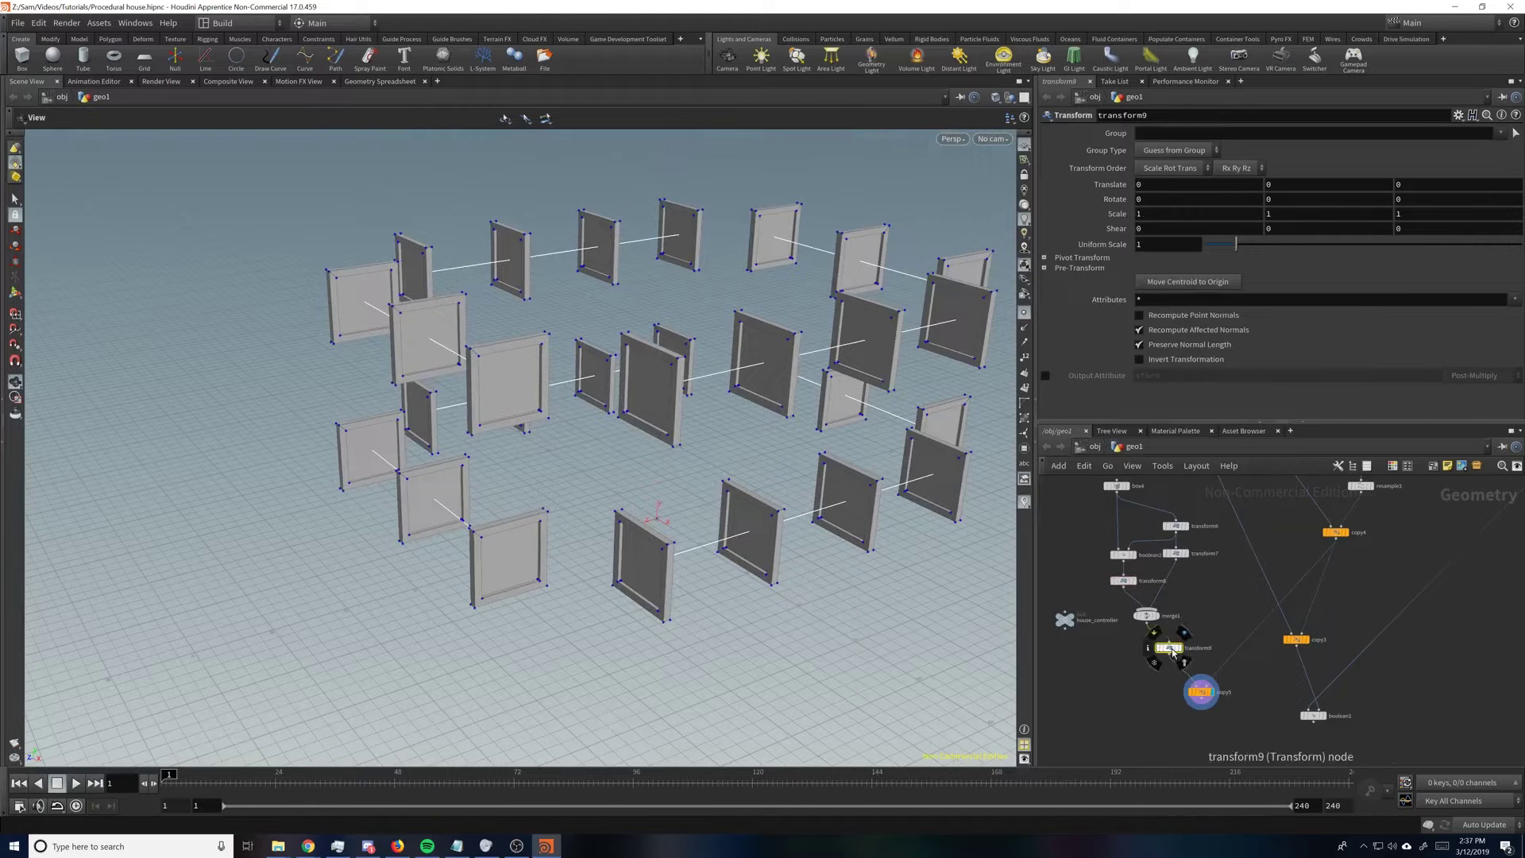
{"action": "left_click_drag", "start_coordinate": [1172, 652], "coordinate": [1155, 647]}
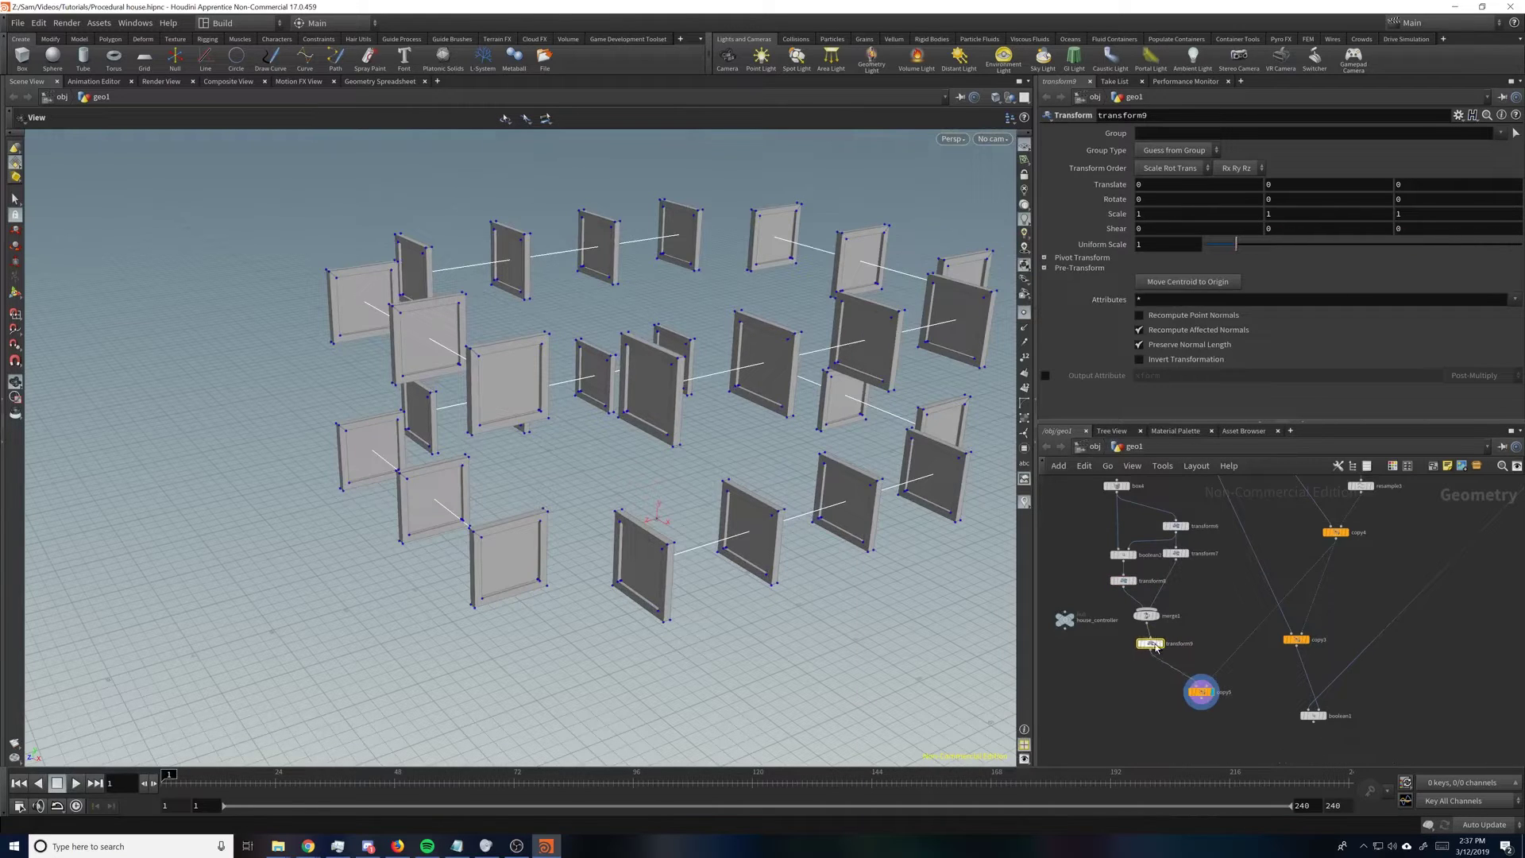
{"action": "left_click", "coordinate": [1281, 201]}
{"action": "key", "text": "Return"}
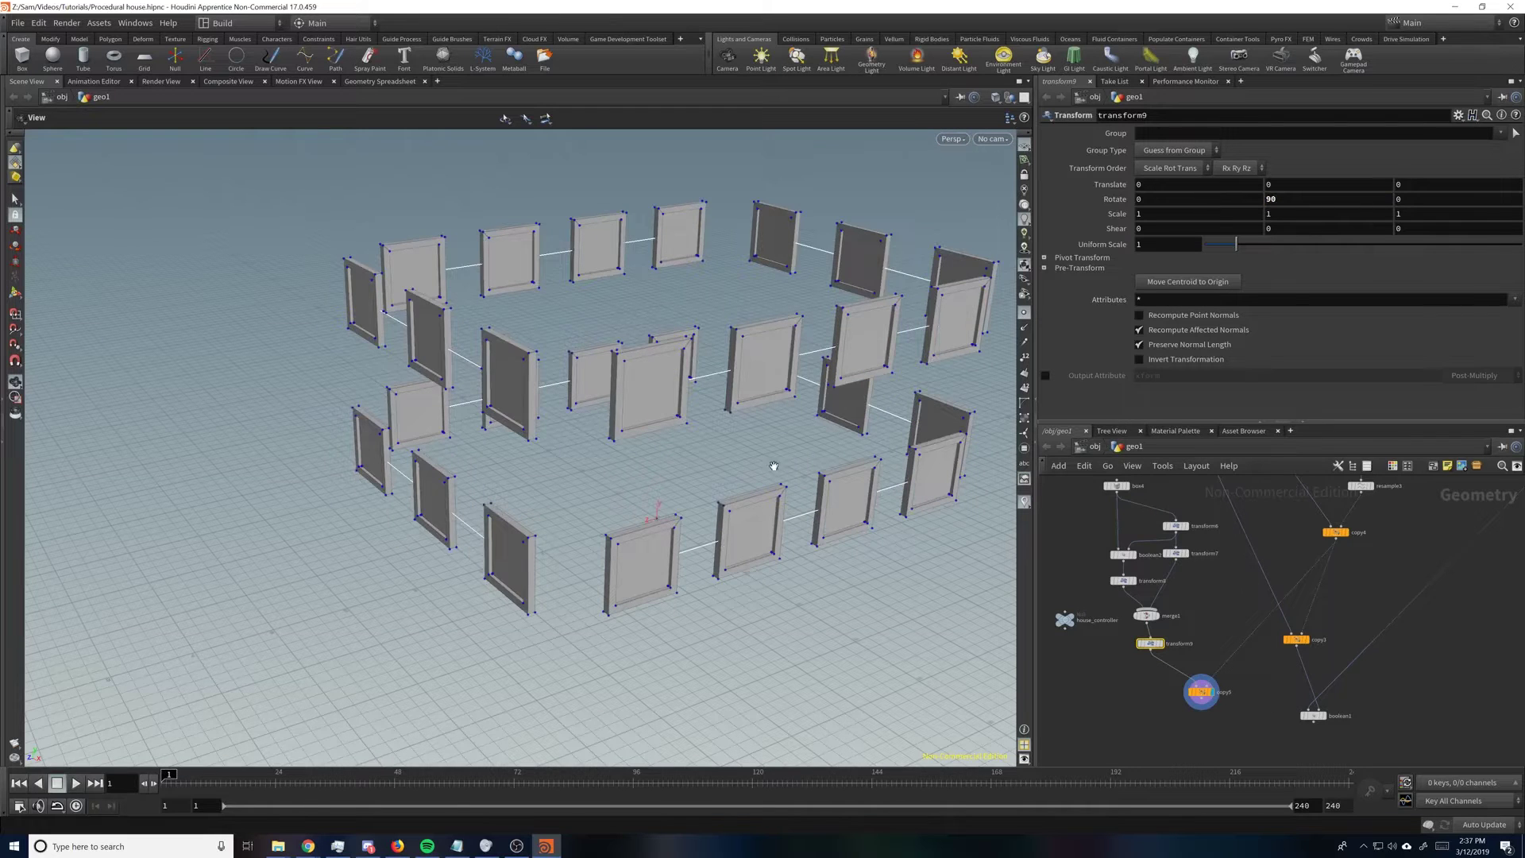
Step: Add a Merge node combining copy5 and boolean1, and display the house walls together with the windows
{"action": "middle_click_drag", "start_coordinate": [773, 465], "coordinate": [738, 412]}
{"action": "middle_click_drag", "start_coordinate": [1279, 706], "coordinate": [1267, 679]}
{"action": "key", "text": "Tab"}
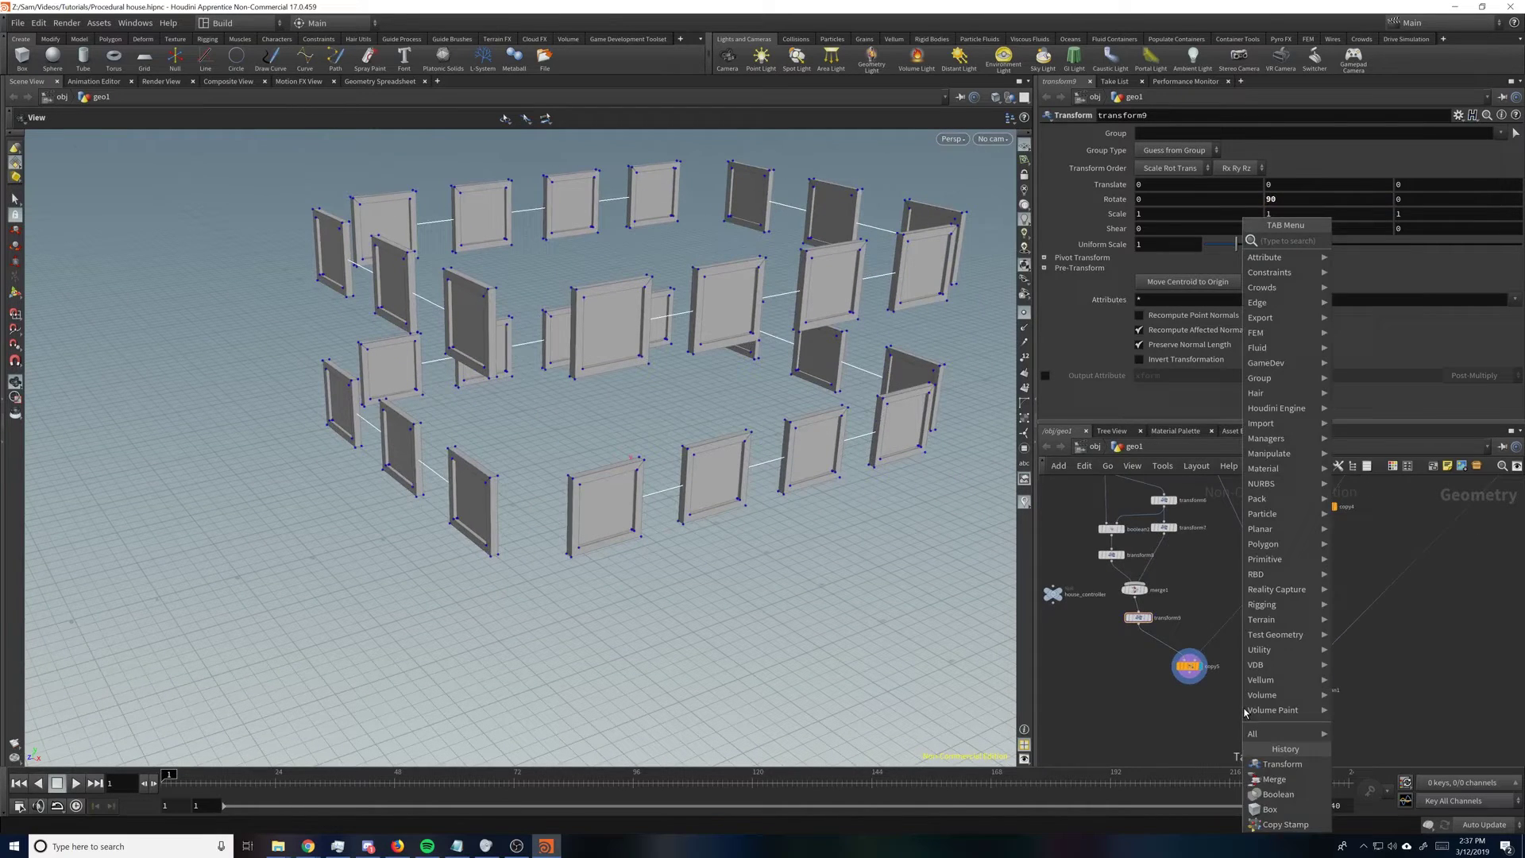
{"action": "type", "text": "merge"}
{"action": "key", "text": "Return"}
{"action": "left_click", "coordinate": [1247, 717]}
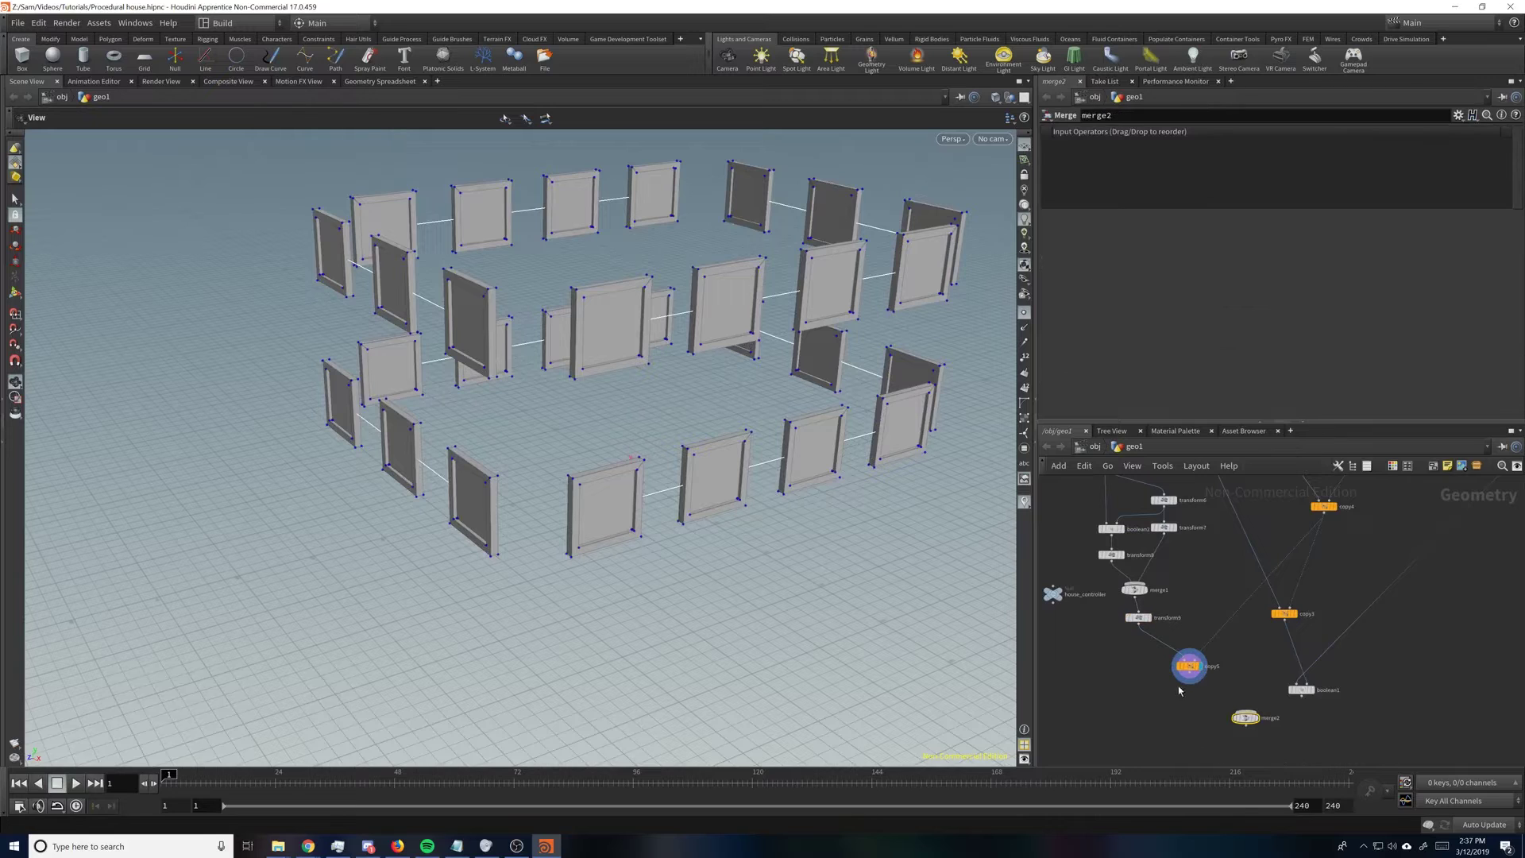
{"action": "left_click", "coordinate": [1189, 665]}
{"action": "left_click_drag", "start_coordinate": [1369, 716], "coordinate": [1245, 711]}
{"action": "left_click", "coordinate": [1259, 721]}
{"action": "left_click_drag", "start_coordinate": [723, 463], "coordinate": [851, 433]}
Step: Compare the size of the box3 cutout with the transform9 window by displaying each in turn
{"action": "middle_click_drag", "start_coordinate": [1221, 553], "coordinate": [1273, 666]}
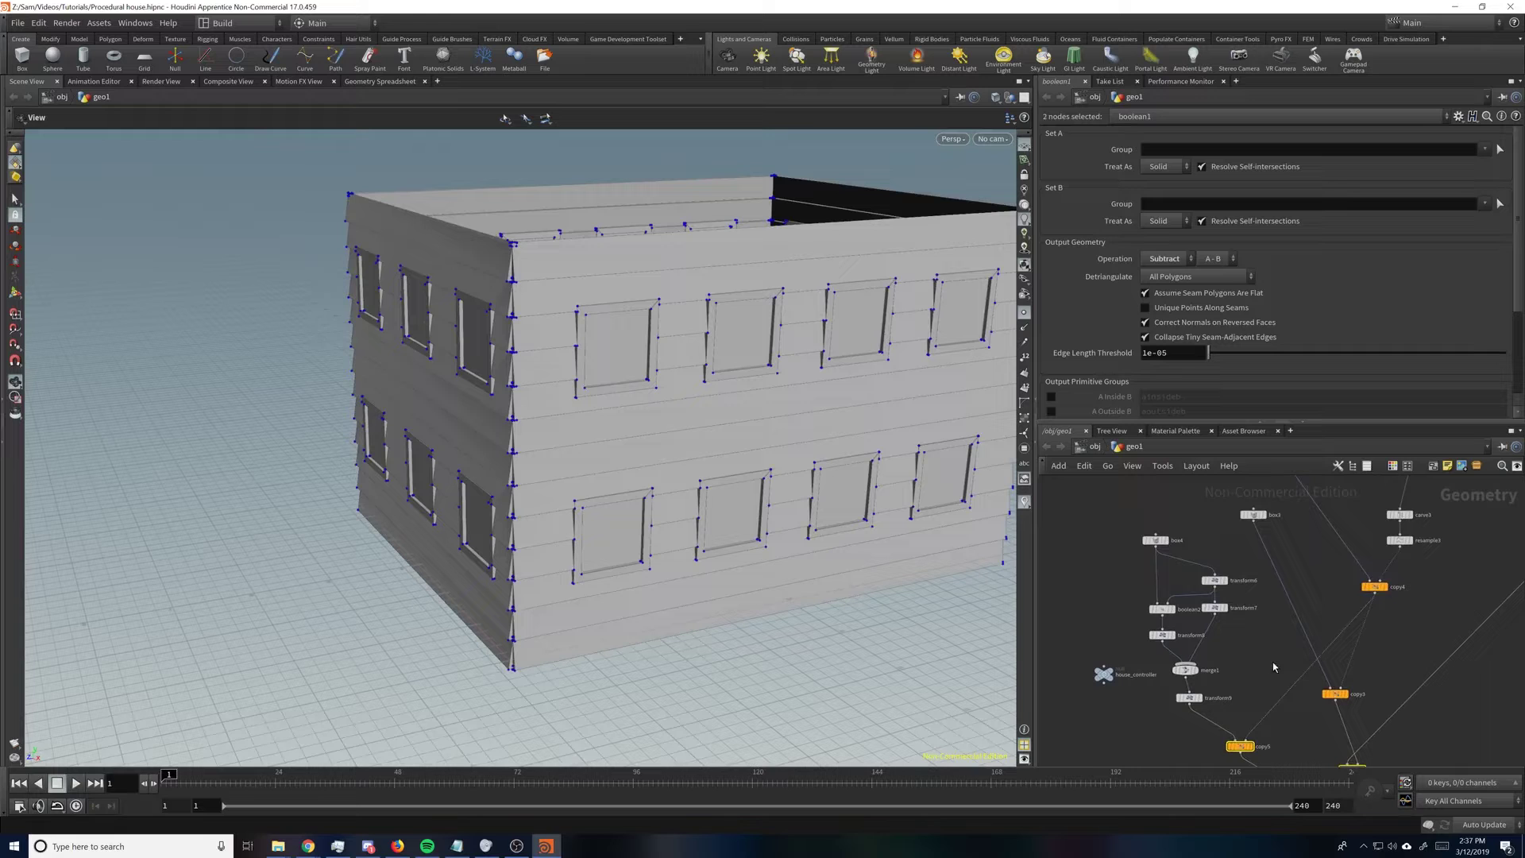
{"action": "left_click", "coordinate": [1266, 517]}
{"action": "left_click_drag", "start_coordinate": [963, 517], "coordinate": [972, 547]}
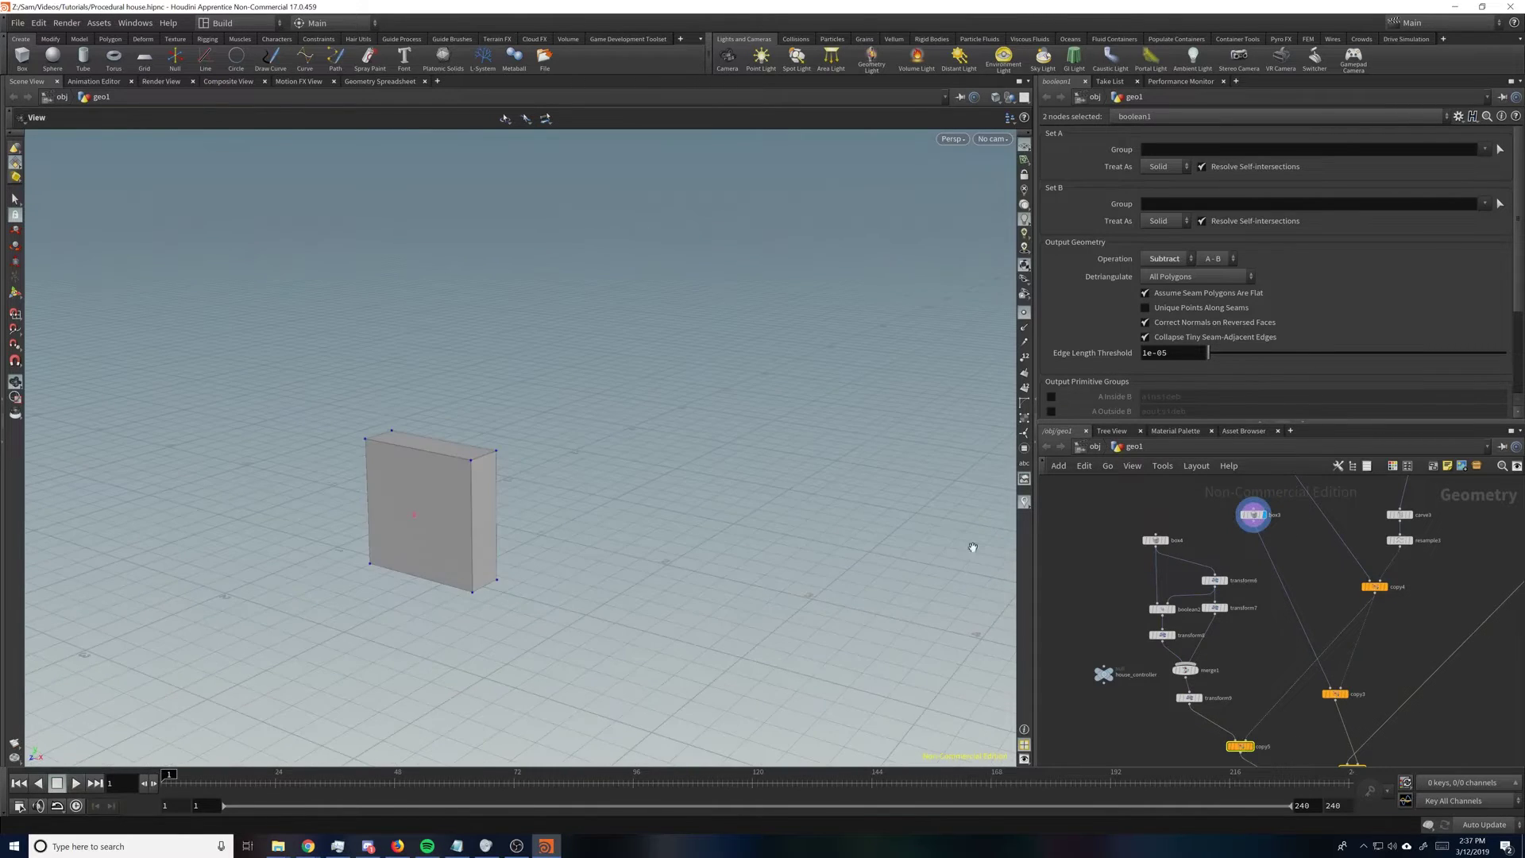
{"action": "left_click", "coordinate": [1204, 702]}
{"action": "left_click_drag", "start_coordinate": [638, 506], "coordinate": [737, 439]}
{"action": "left_click", "coordinate": [1259, 517]}
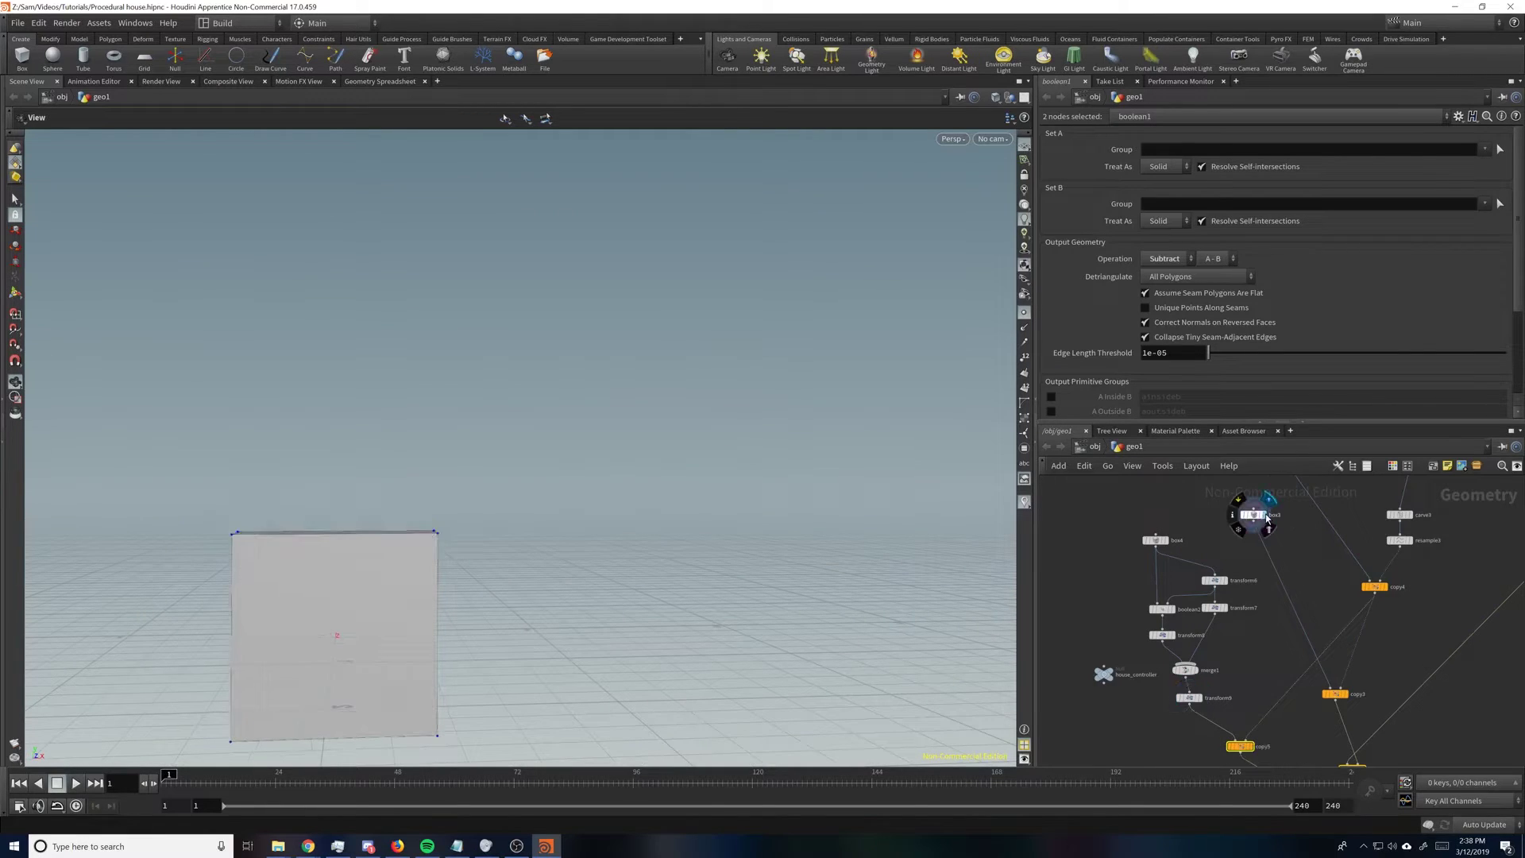
{"action": "left_click", "coordinate": [1257, 517]}
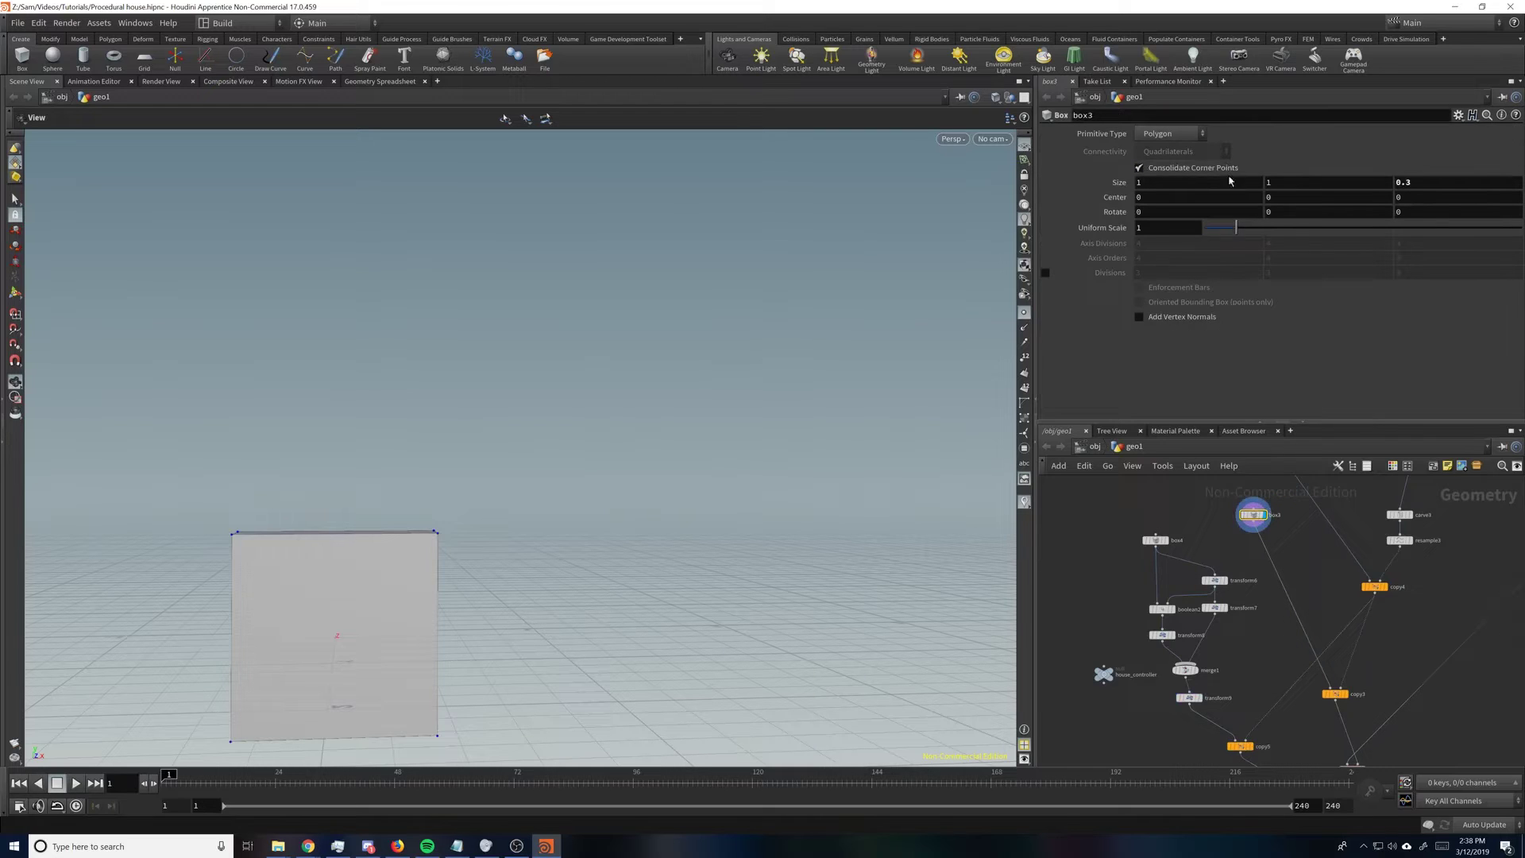
{"action": "left_click", "coordinate": [1204, 698]}
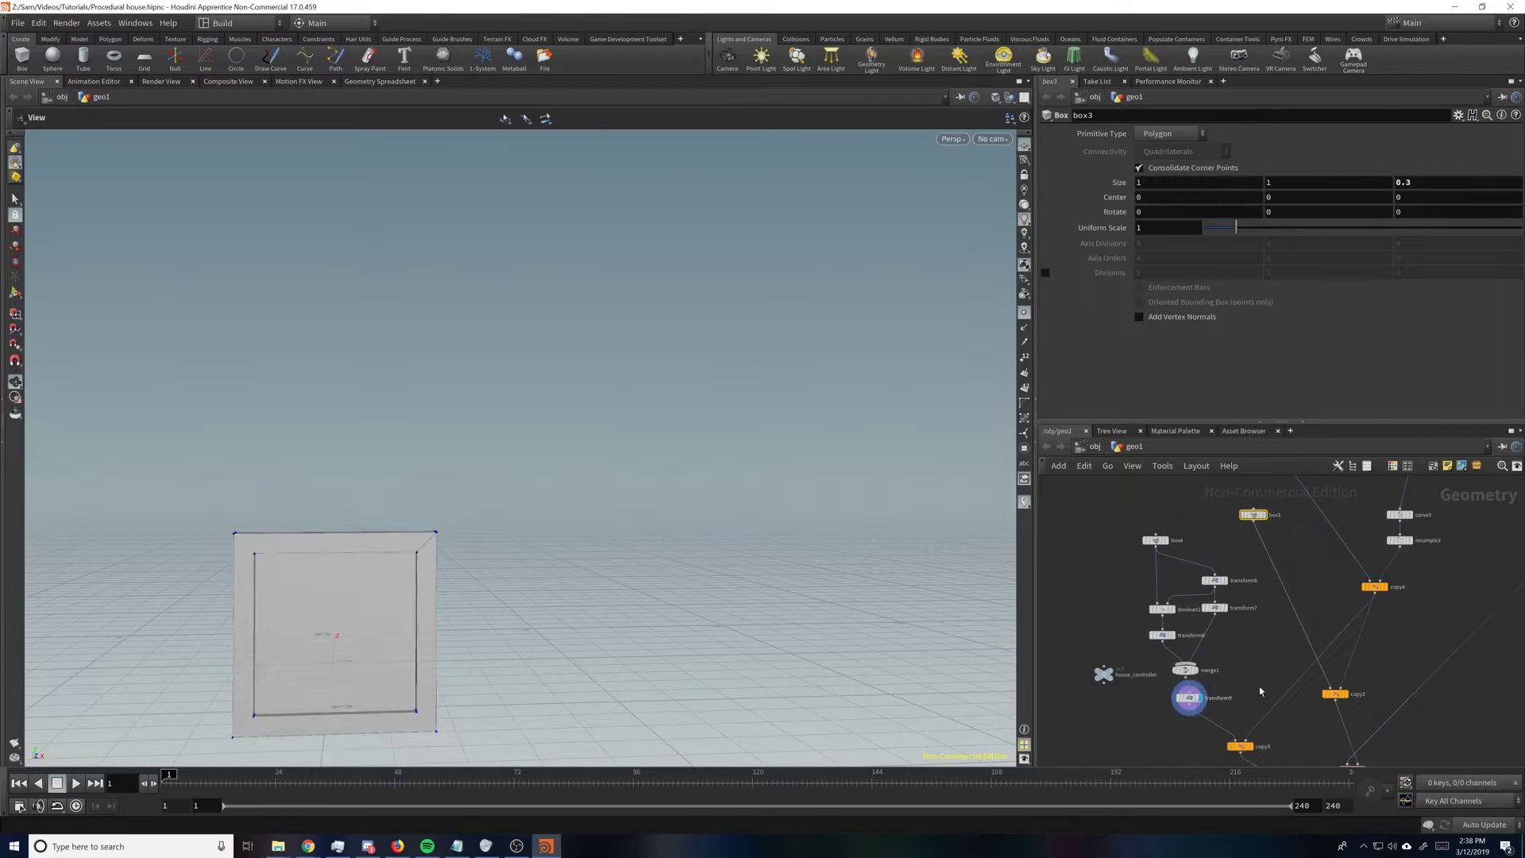
Step: Add a ranged float parameter named window_size, labelled Window Size, to the Windows folder of house_controller
{"action": "middle_click_drag", "start_coordinate": [1261, 691], "coordinate": [1270, 582]}
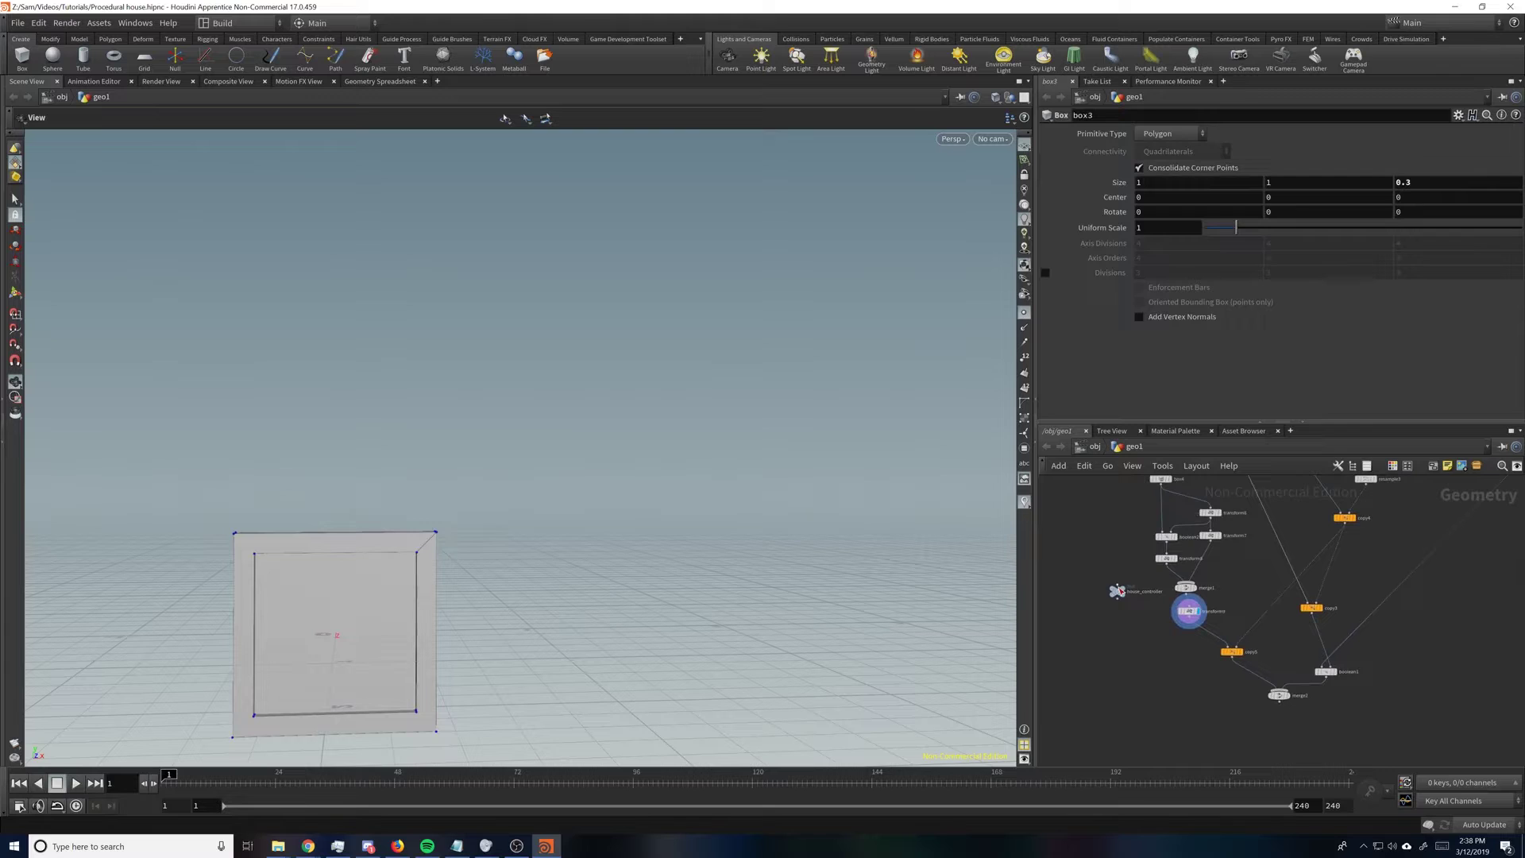
{"action": "left_click", "coordinate": [1116, 592]}
{"action": "left_click", "coordinate": [1457, 116]}
{"action": "left_click", "coordinate": [1366, 134]}
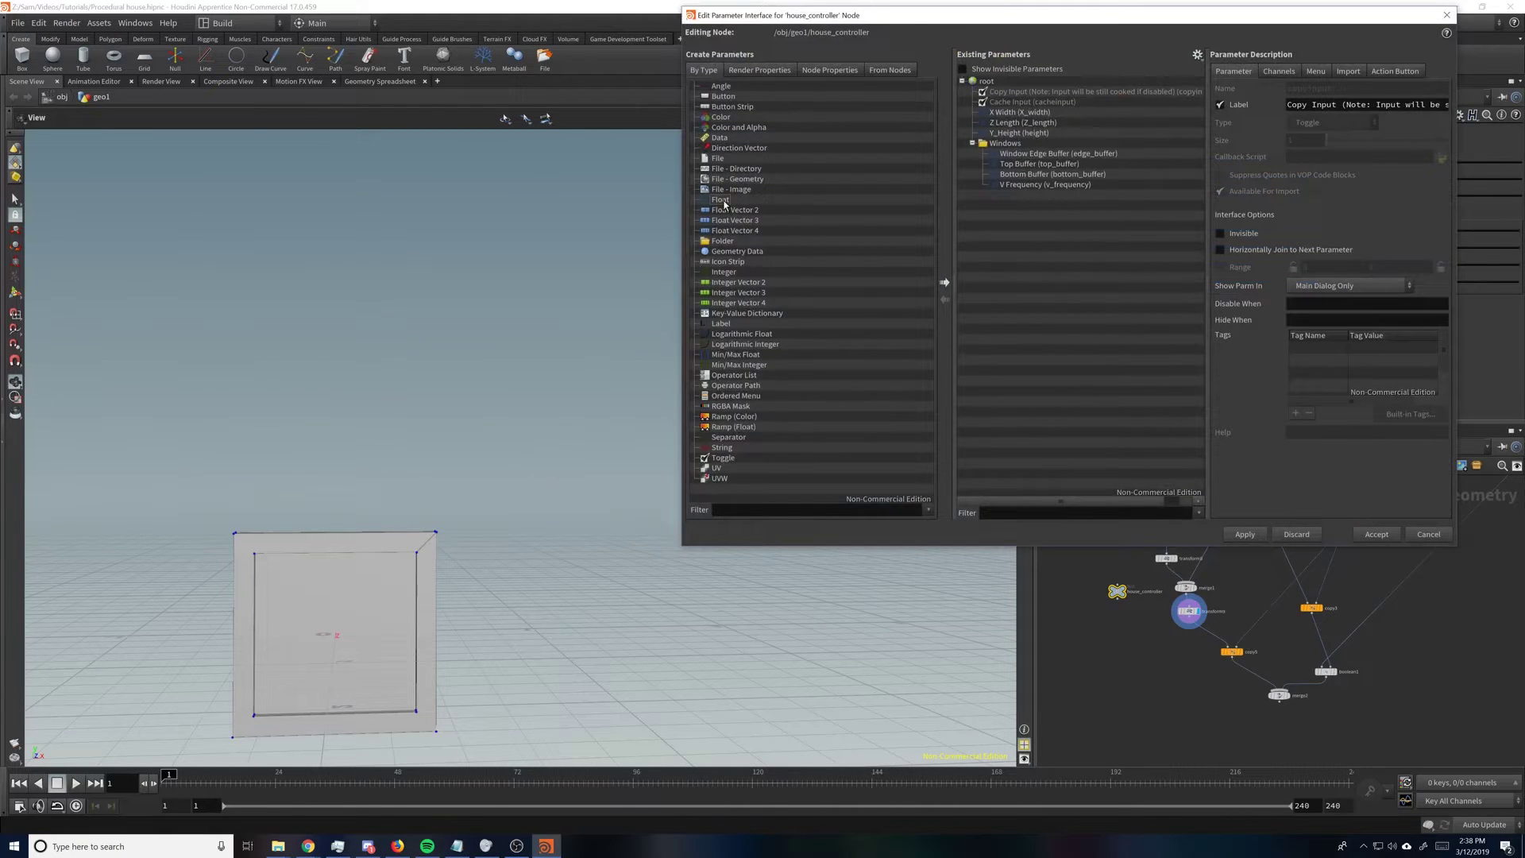
{"action": "left_click_drag", "start_coordinate": [723, 205], "coordinate": [1013, 149]}
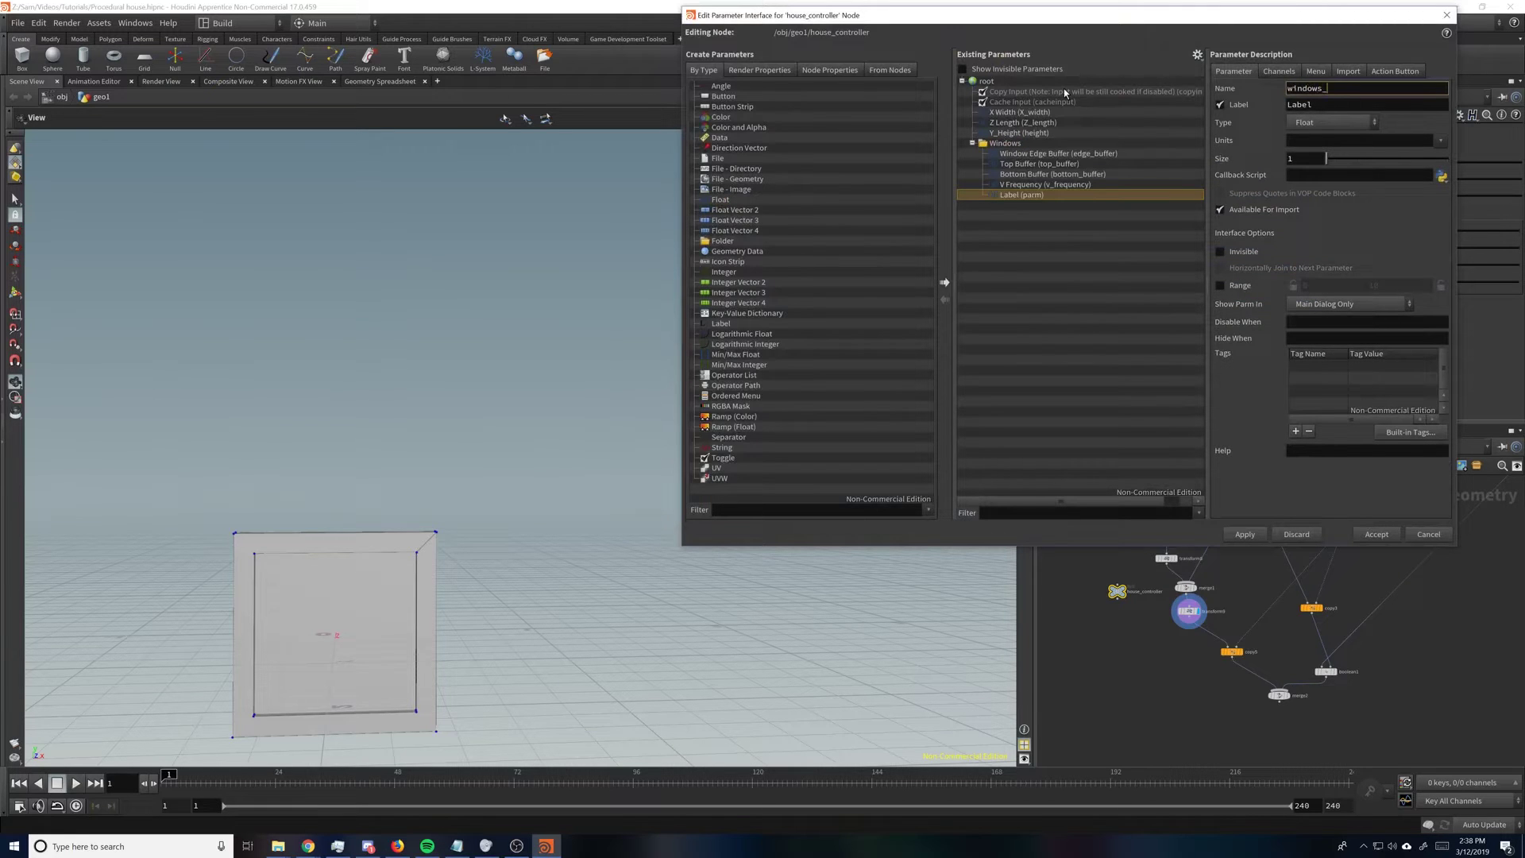
{"action": "key", "text": "Tab"}
{"action": "type", "text": "Wi"}
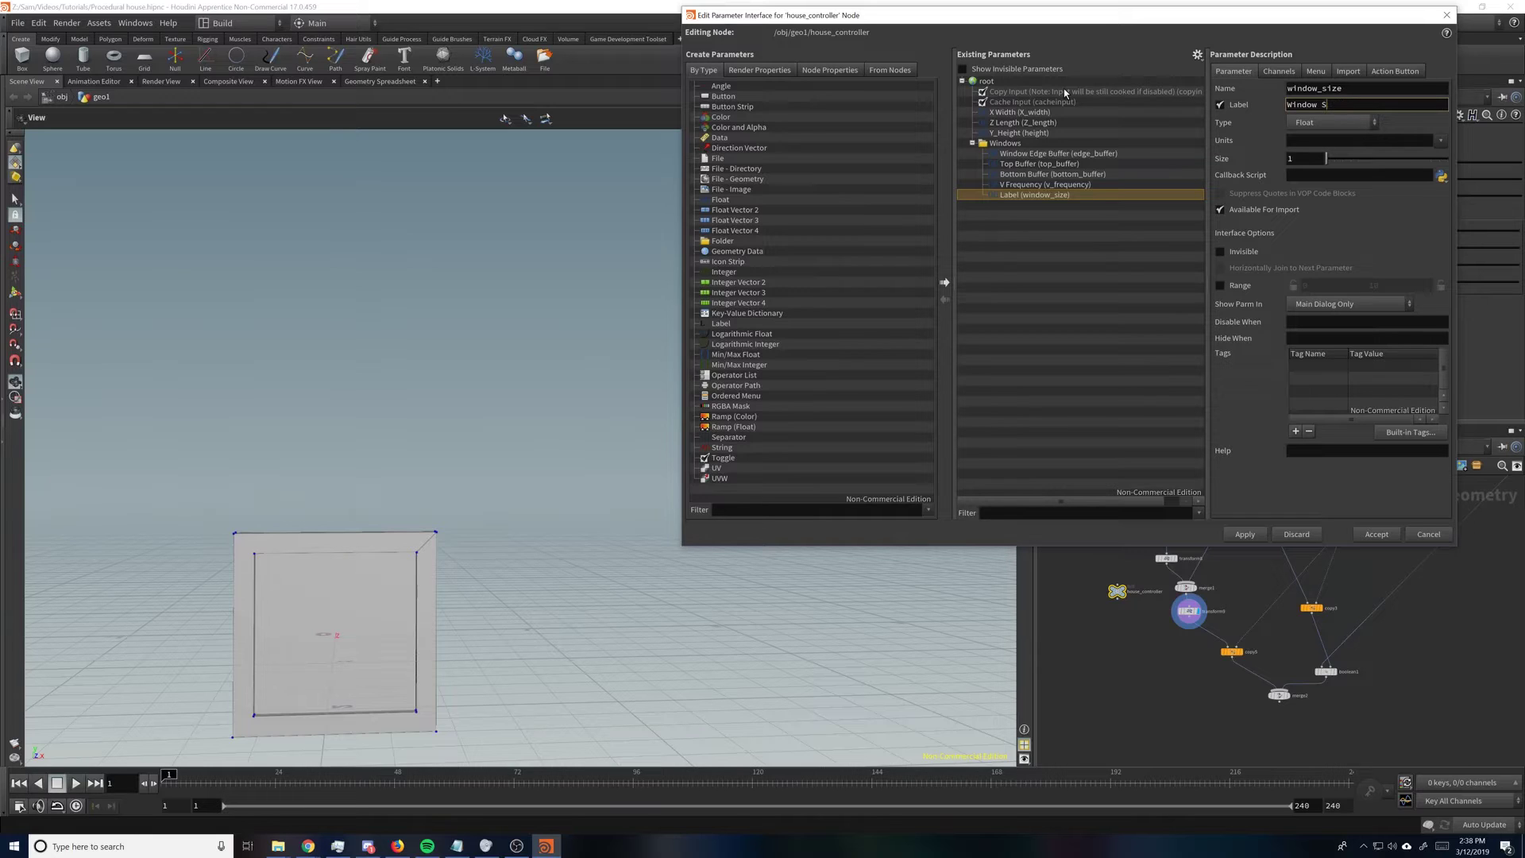
{"action": "left_click", "coordinate": [1228, 286]}
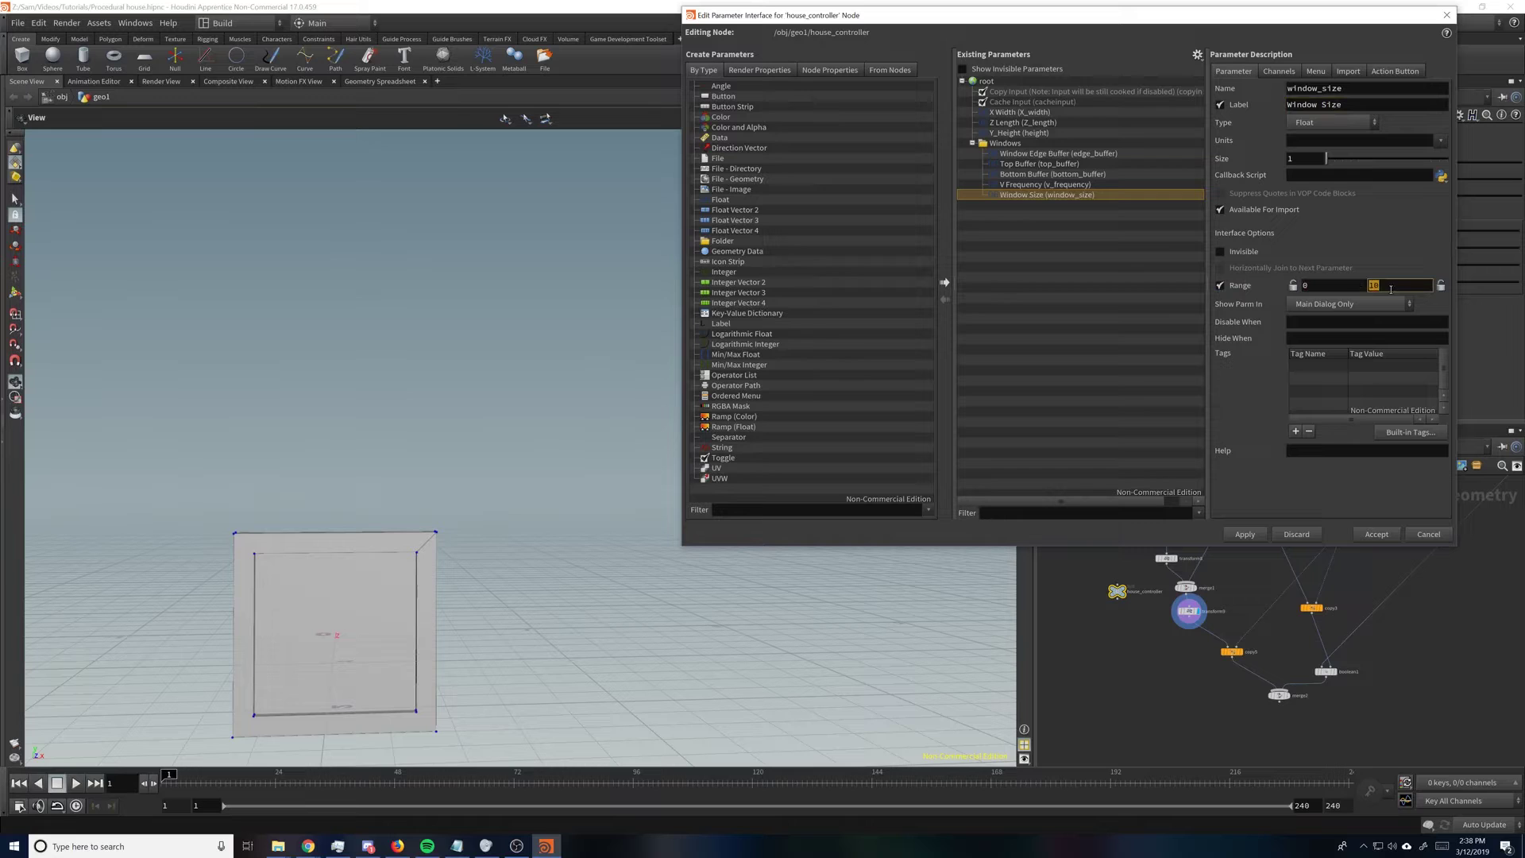
{"action": "left_click", "coordinate": [1378, 540]}
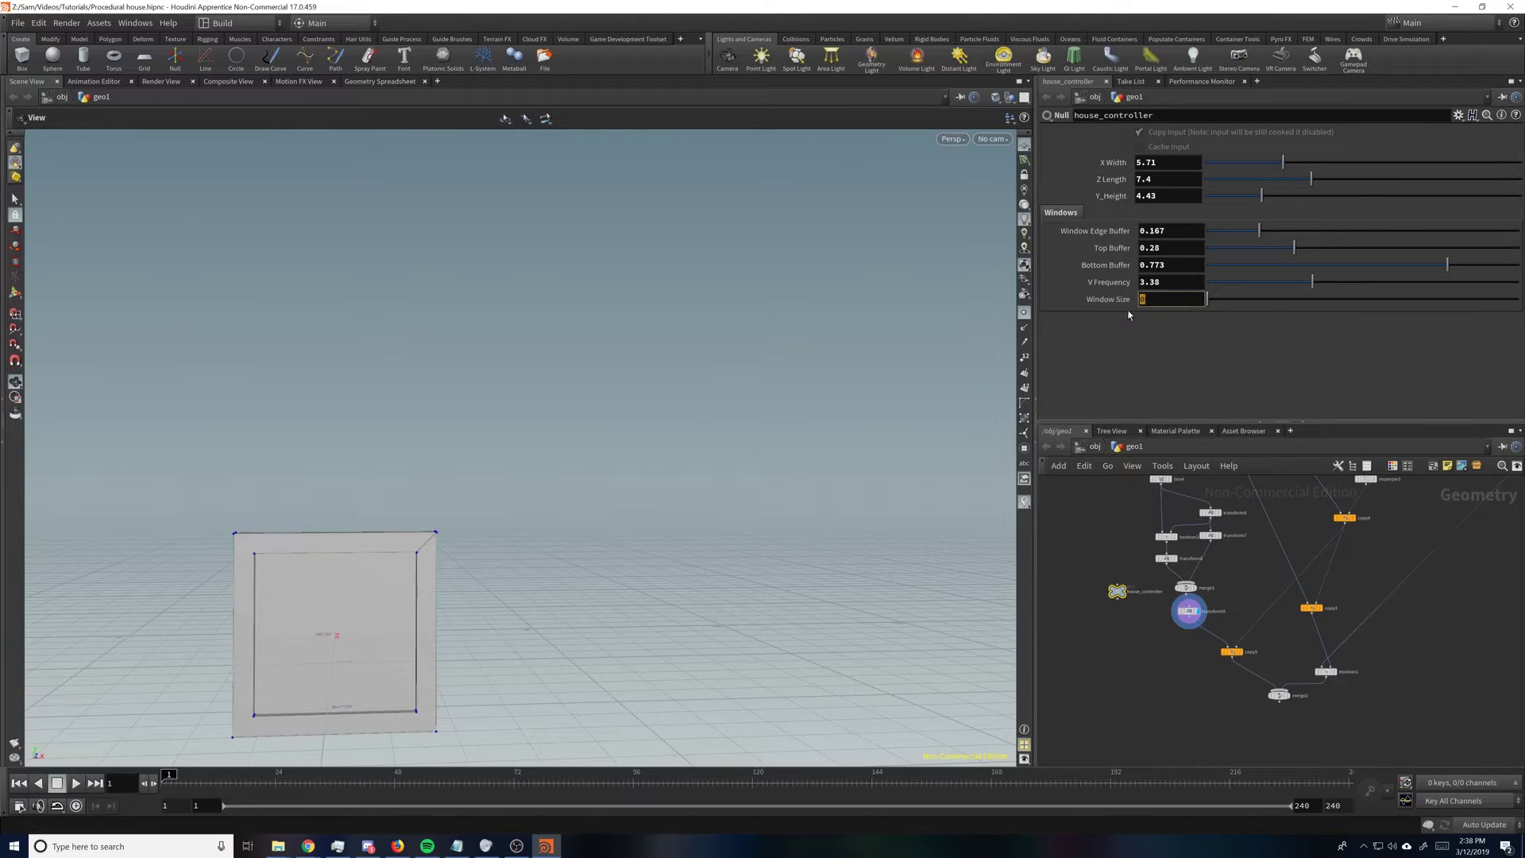
Step: Set the house_controller's Window Size to 1 and copy that parameter for referencing
{"action": "type", "text": "1"}
{"action": "key", "text": "Return"}
{"action": "right_click", "coordinate": [1169, 299]}
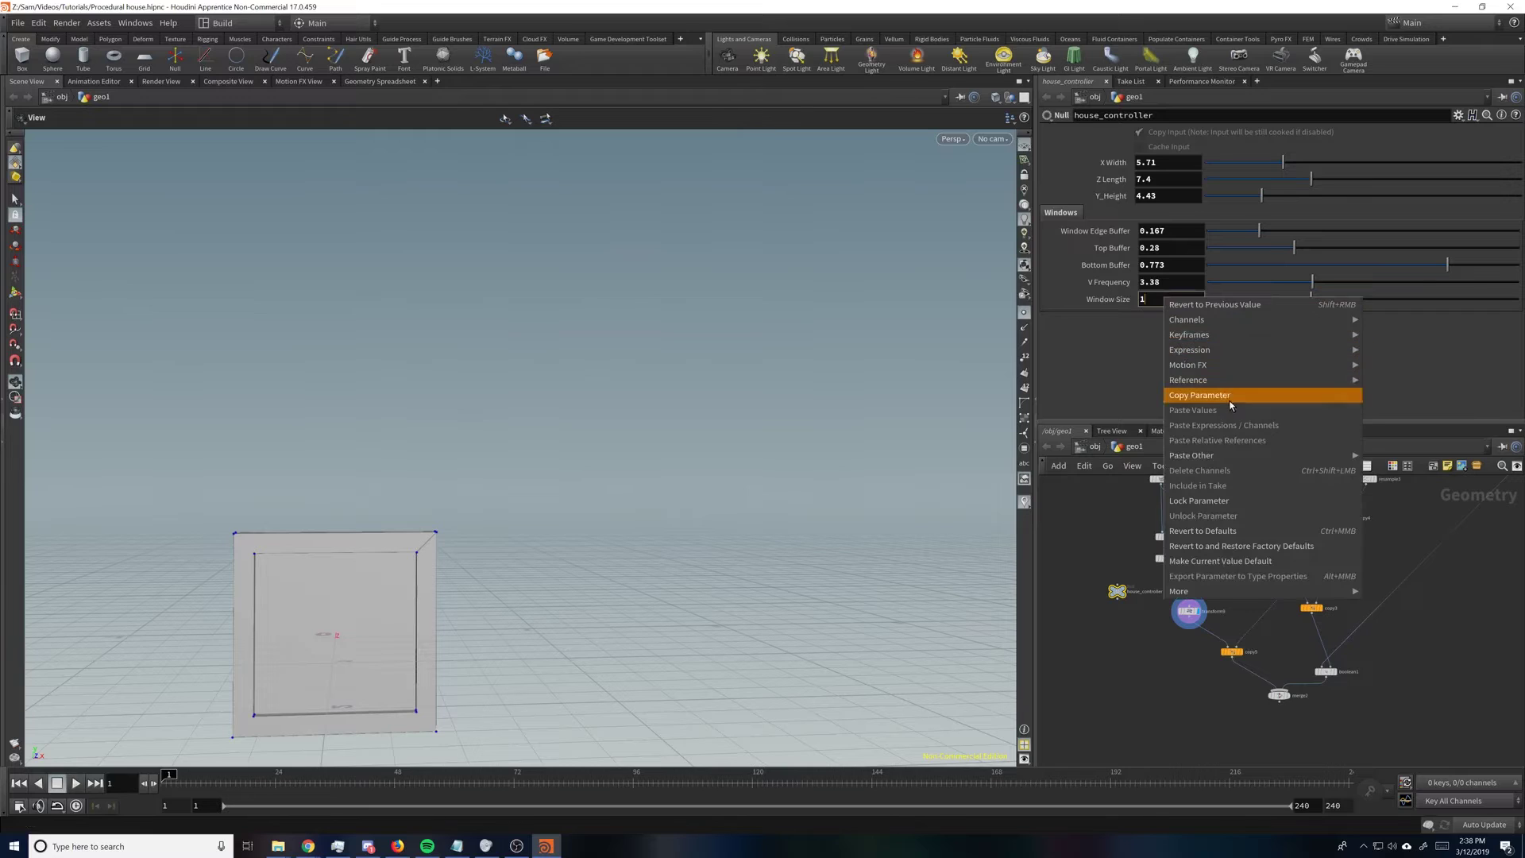
{"action": "left_click", "coordinate": [1255, 392]}
Step: Insert a Transform node between box3 and copy3, and align box3 directly above it
{"action": "scroll", "coordinate": [1243, 565], "scroll_direction": "up", "scroll_amount": 2}
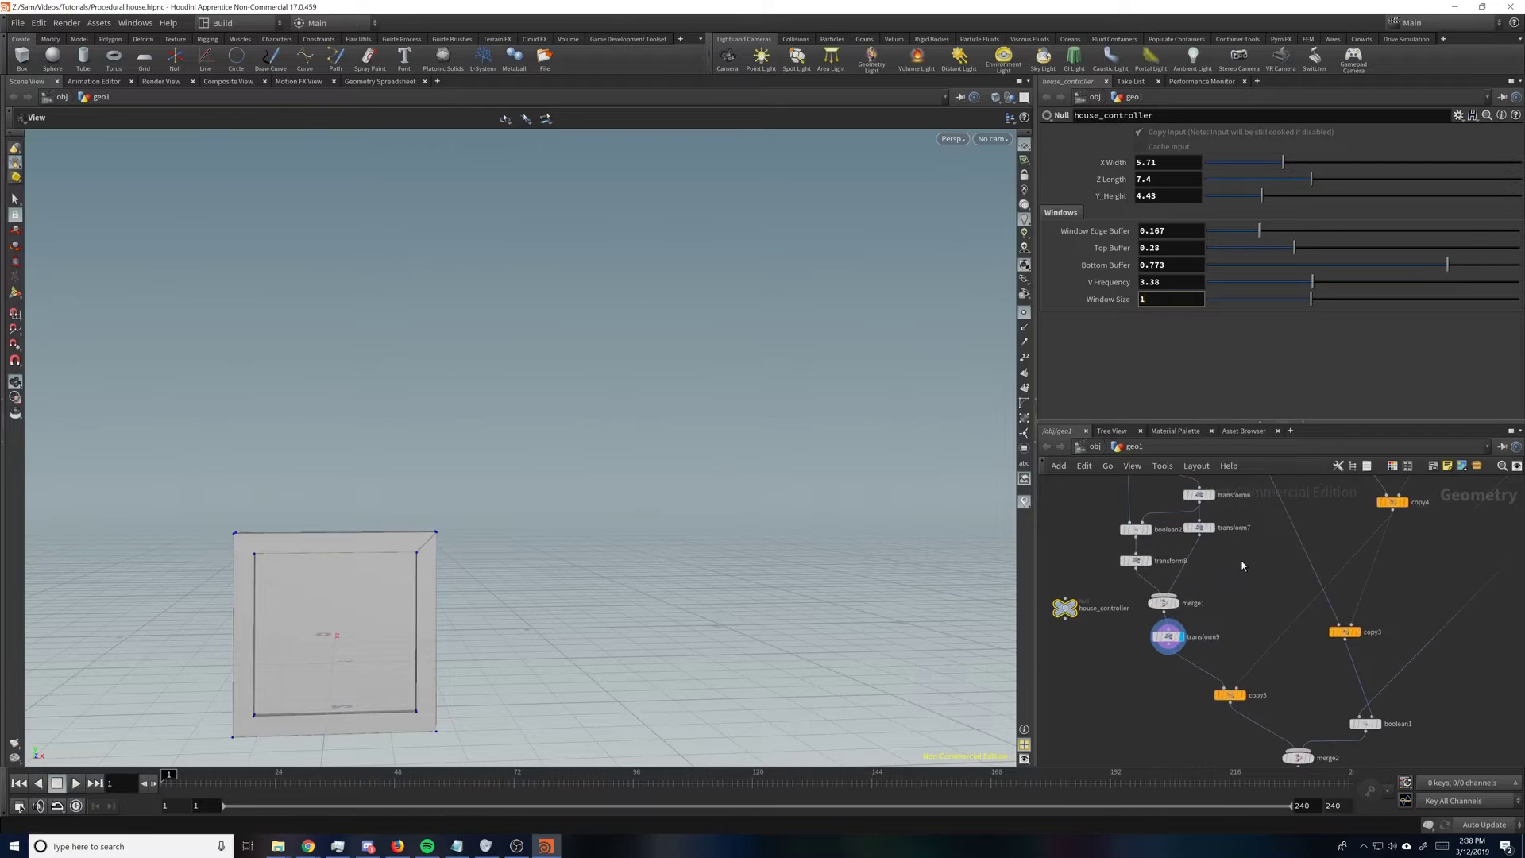
{"action": "left_click", "coordinate": [1169, 640]}
{"action": "scroll", "coordinate": [1231, 611], "scroll_direction": "down", "scroll_amount": 4}
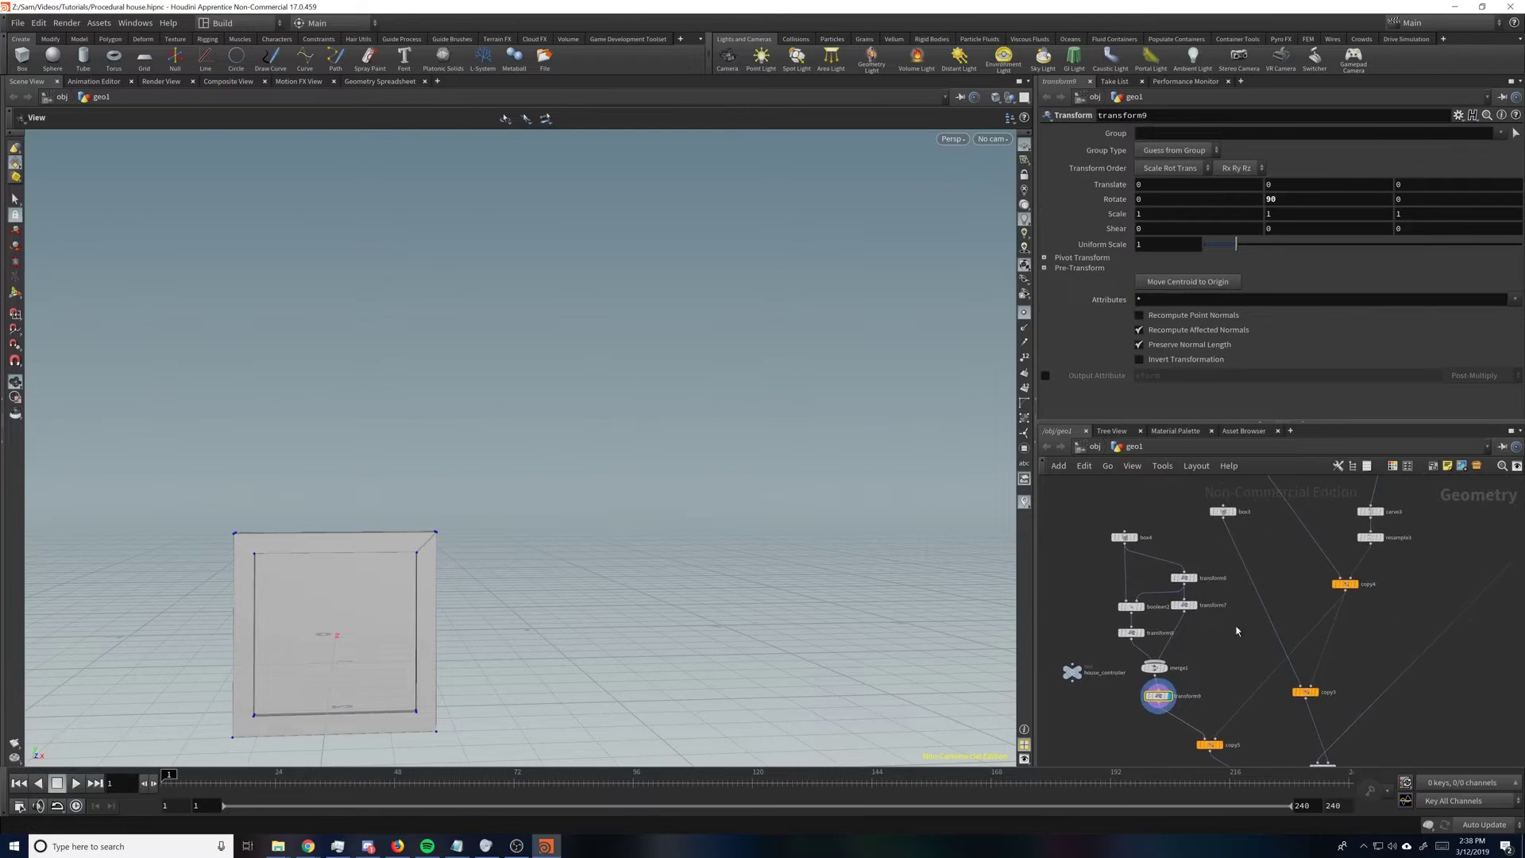
{"action": "key", "text": "Tab"}
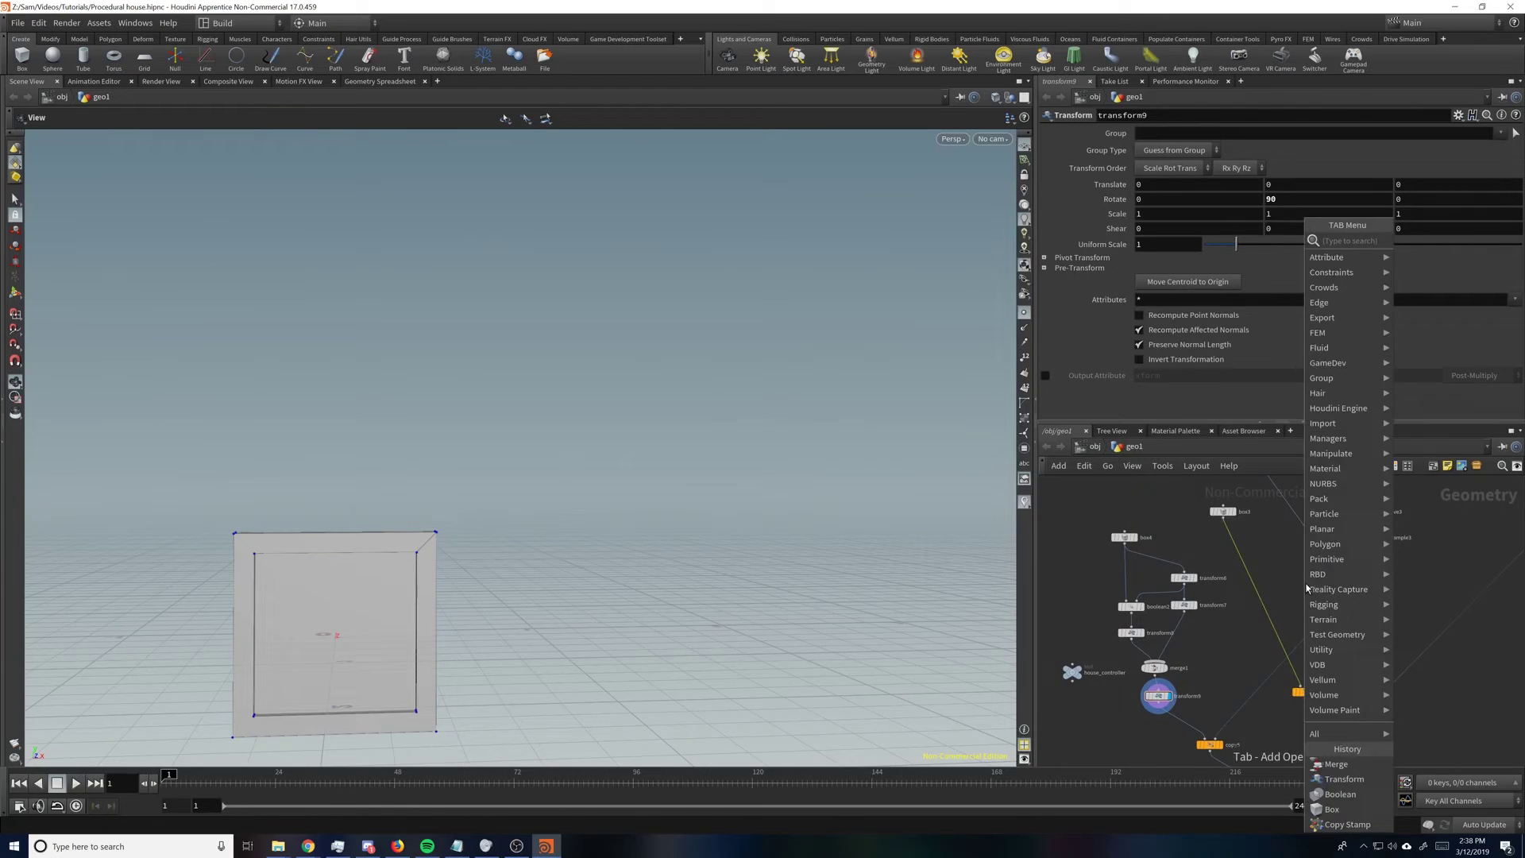
{"action": "type", "text": "trans"}
{"action": "key", "text": "Return"}
{"action": "left_click", "coordinate": [1248, 573]}
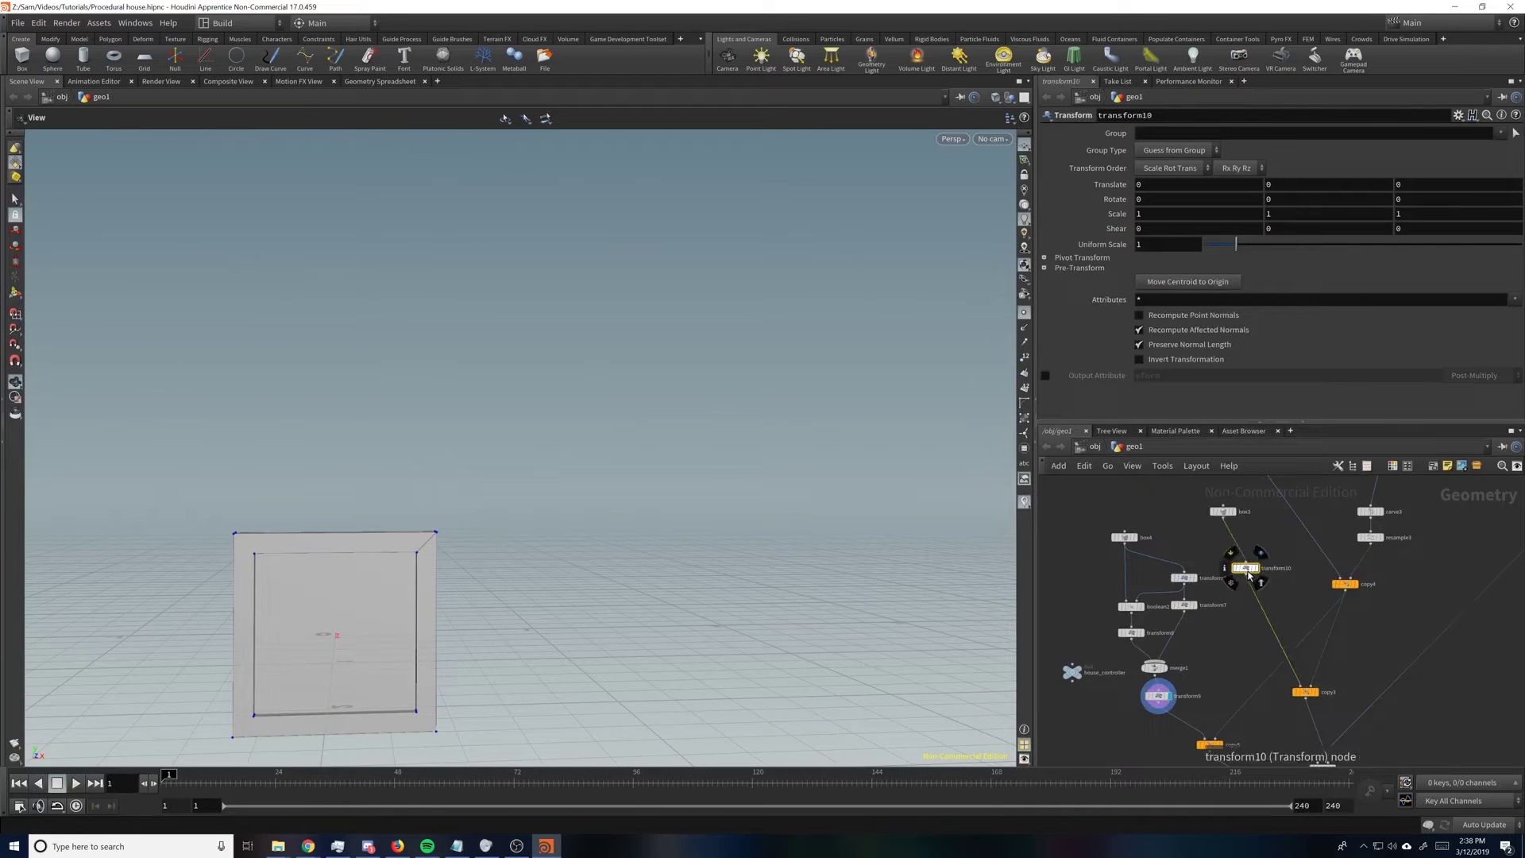
{"action": "left_click_drag", "start_coordinate": [1223, 511], "coordinate": [1245, 535]}
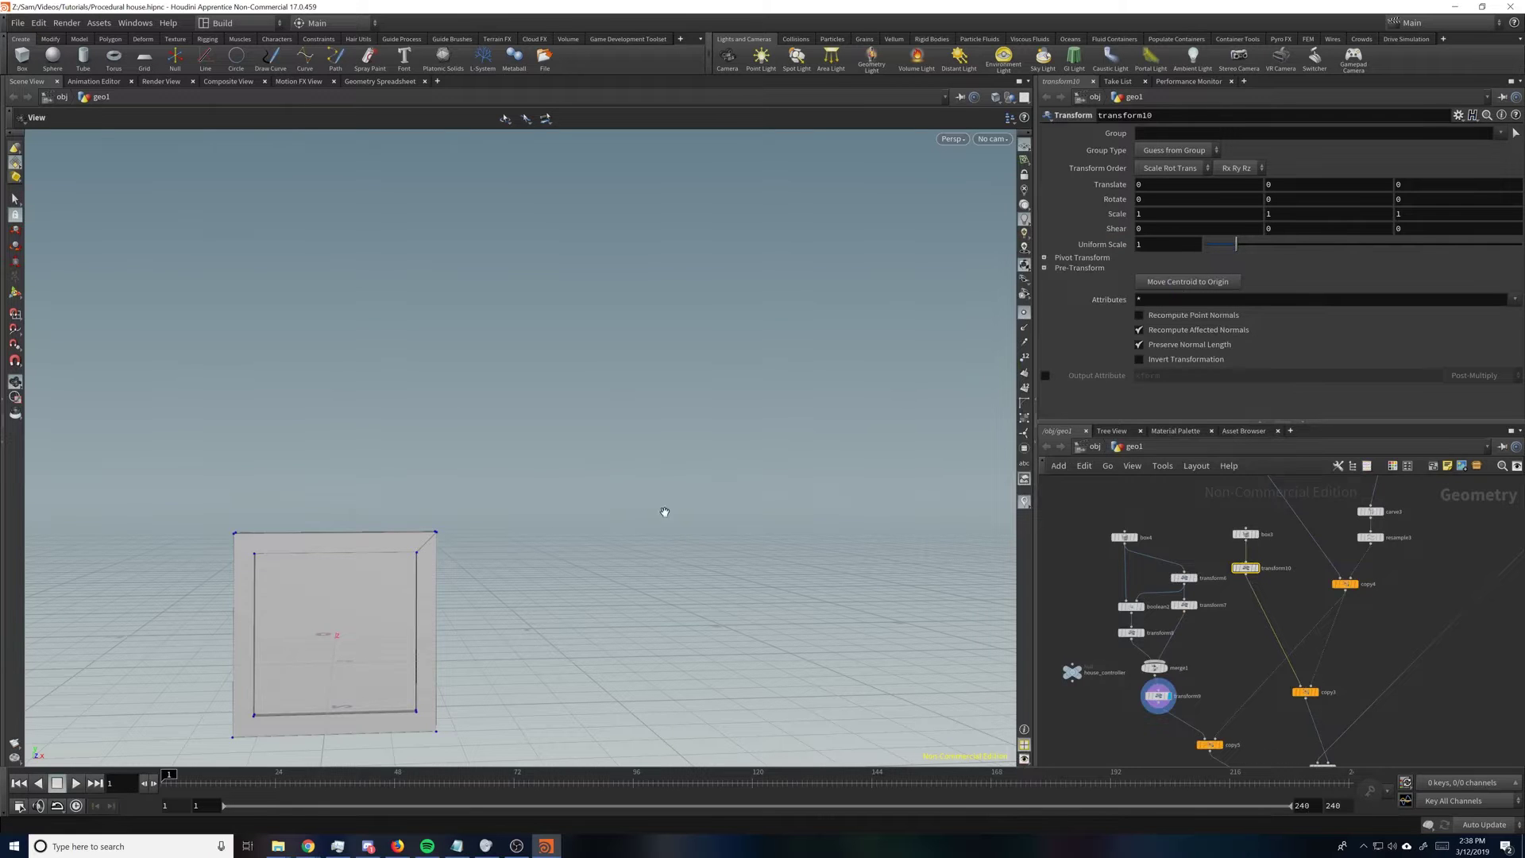
Step: Display the copy3 output to show the window cutout boxes around the house
{"action": "middle_click_drag", "start_coordinate": [665, 511], "coordinate": [691, 508]}
{"action": "left_click_drag", "start_coordinate": [619, 358], "coordinate": [651, 437]}
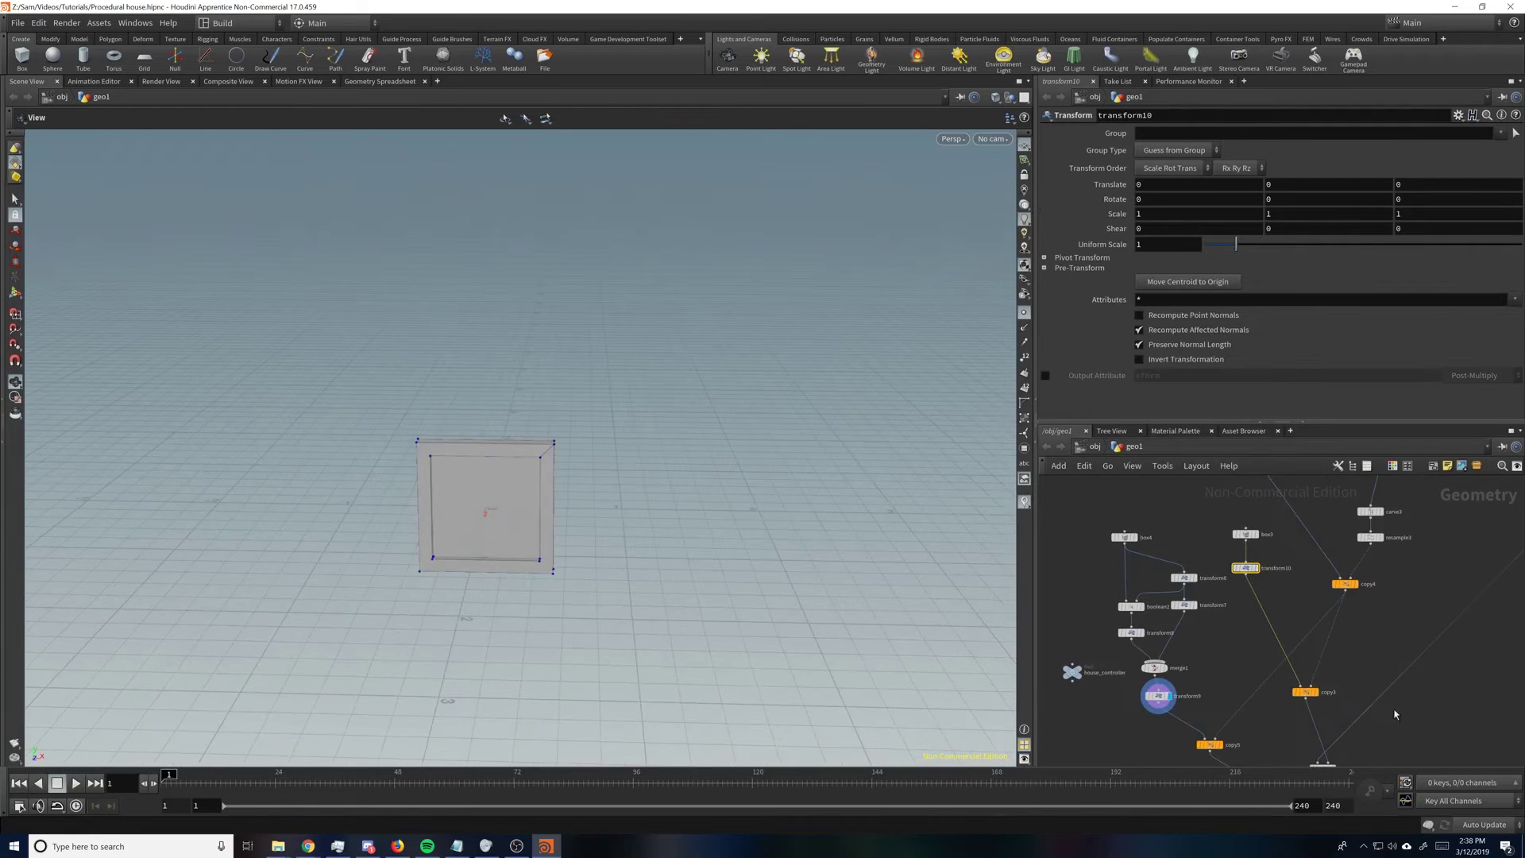
{"action": "left_click", "coordinate": [1318, 694]}
{"action": "scroll", "coordinate": [660, 384], "scroll_direction": "down", "scroll_amount": 2}
{"action": "left_click_drag", "start_coordinate": [660, 384], "coordinate": [627, 398]}
{"action": "scroll", "coordinate": [758, 418], "scroll_direction": "down", "scroll_amount": 1}
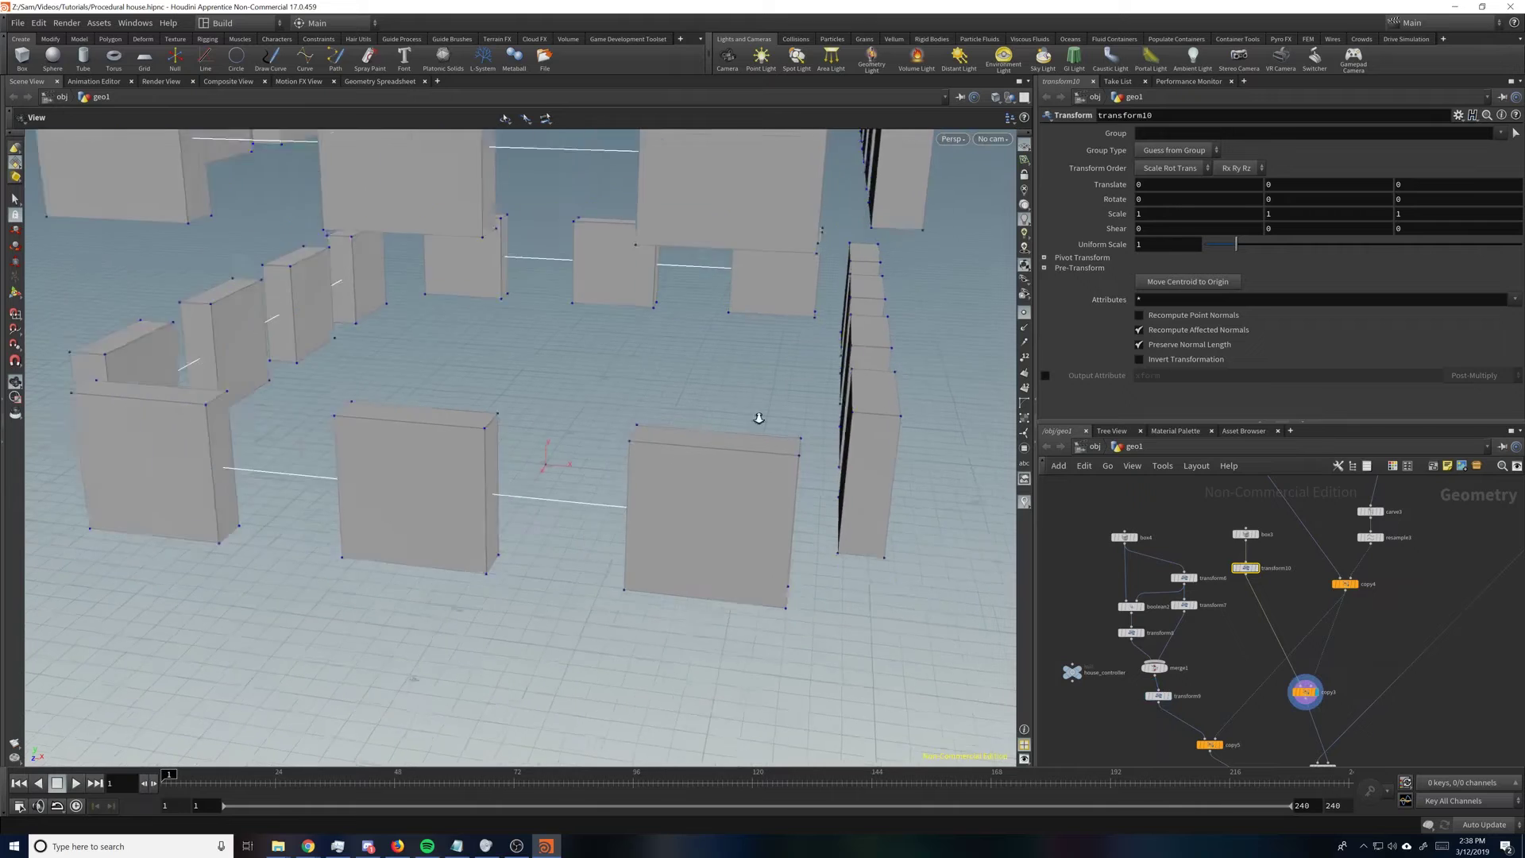
{"action": "scroll", "coordinate": [758, 418], "scroll_direction": "down", "scroll_amount": 2}
Step: Try scaling the cutout boxes along separate axes with transform10, undoing each change
{"action": "middle_click_drag", "start_coordinate": [1189, 199], "coordinate": [540, 216]}
{"action": "key", "text": "ctrl+z"}
{"action": "middle_click_drag", "start_coordinate": [1186, 216], "coordinate": [1067, 219]}
{"action": "key", "text": "ctrl+z"}
{"action": "middle_click_drag", "start_coordinate": [1439, 217], "coordinate": [1378, 213]}
{"action": "key", "text": "ctrl+z"}
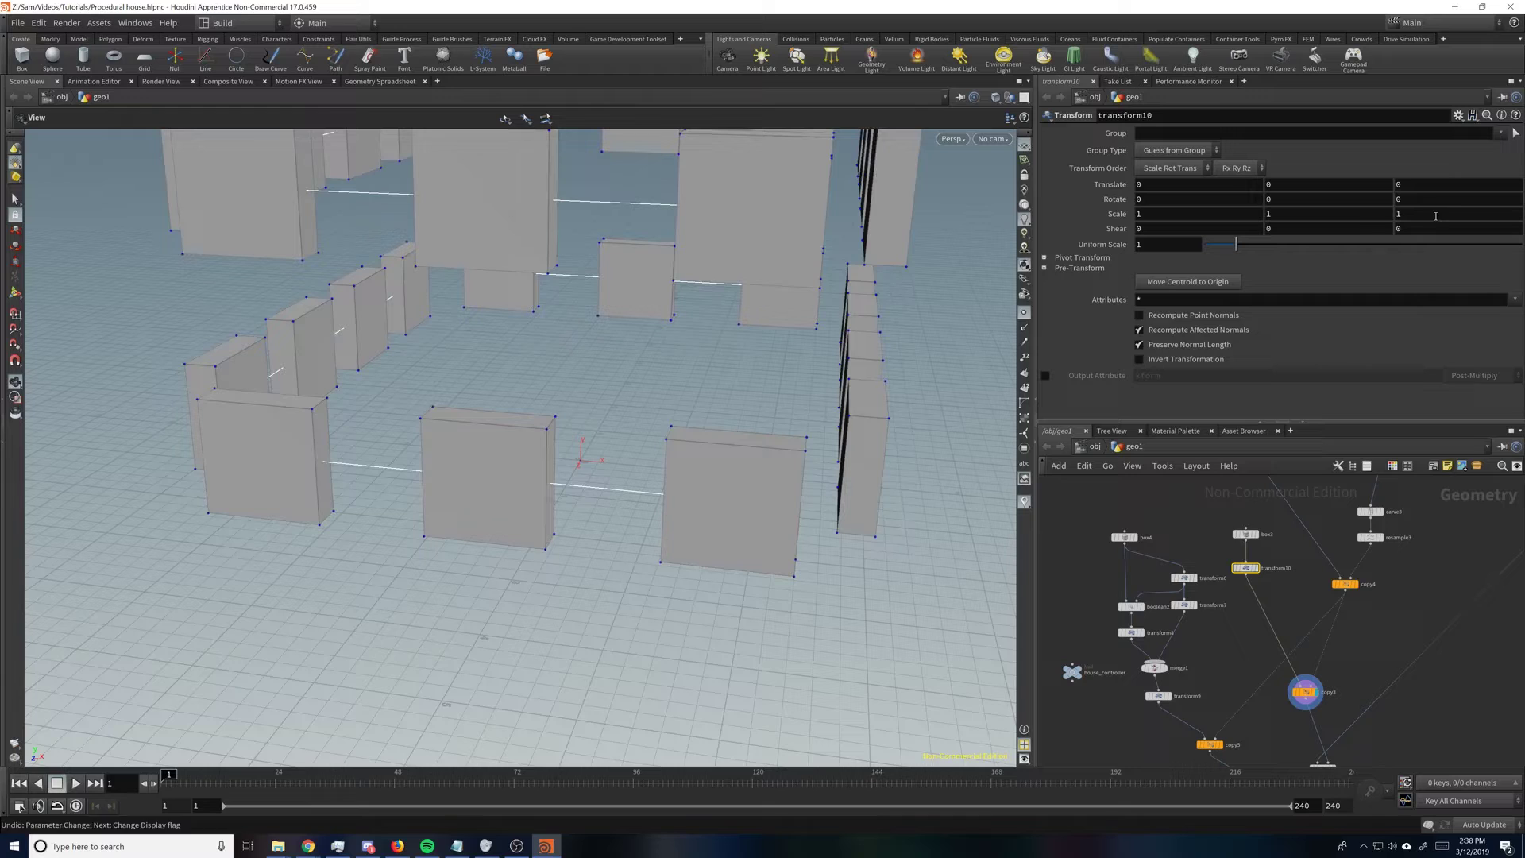
Step: Link the X and Y scale of transform10 to house_controller's window_size using relative references
{"action": "right_click", "coordinate": [1152, 213]}
{"action": "left_click", "coordinate": [1238, 344]}
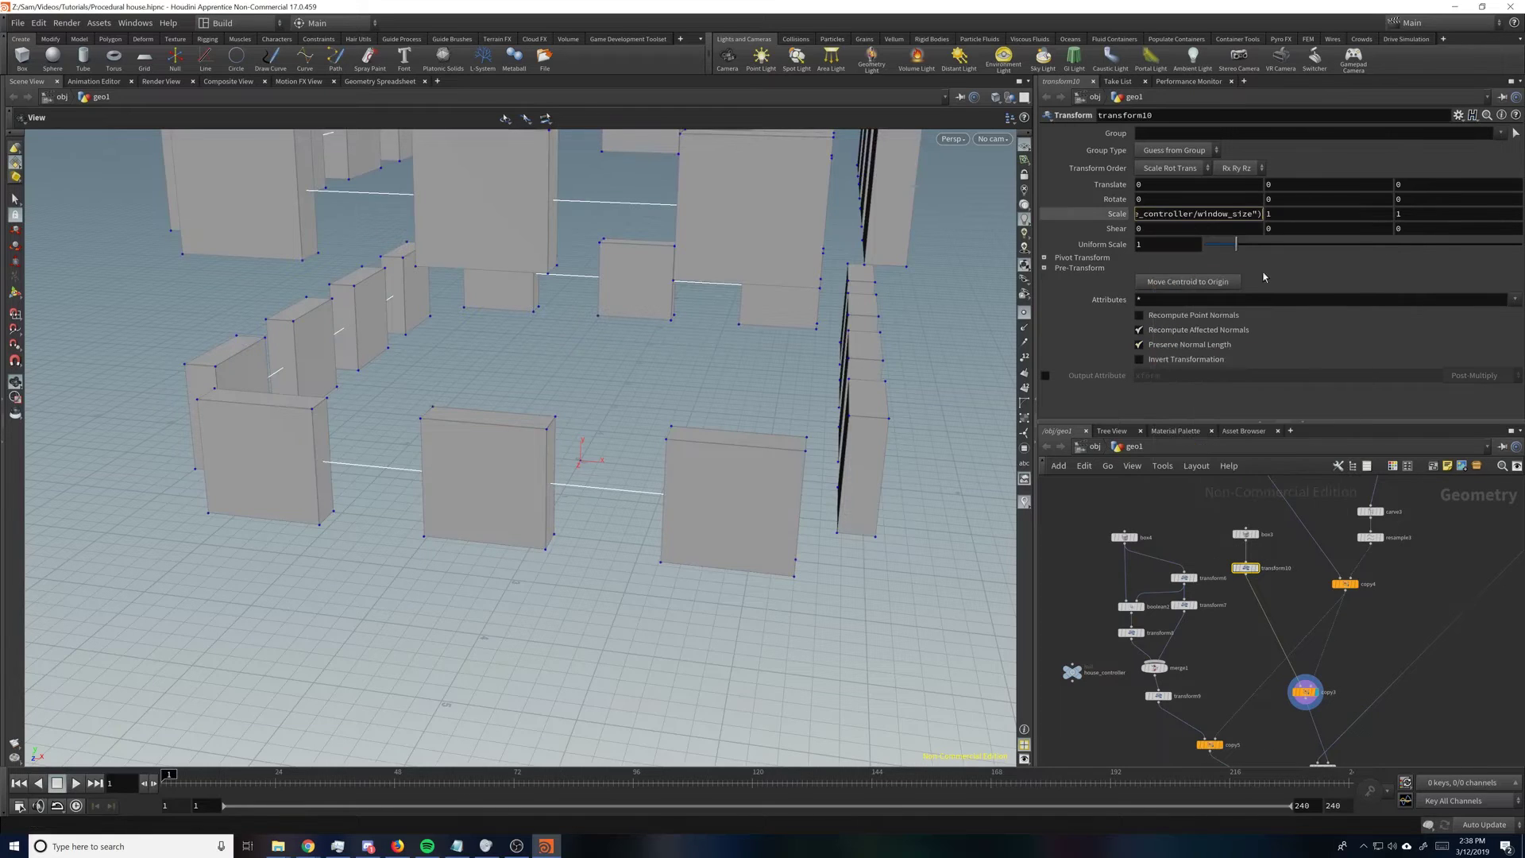
{"action": "left_click", "coordinate": [1287, 213]}
{"action": "right_click", "coordinate": [1287, 213]}
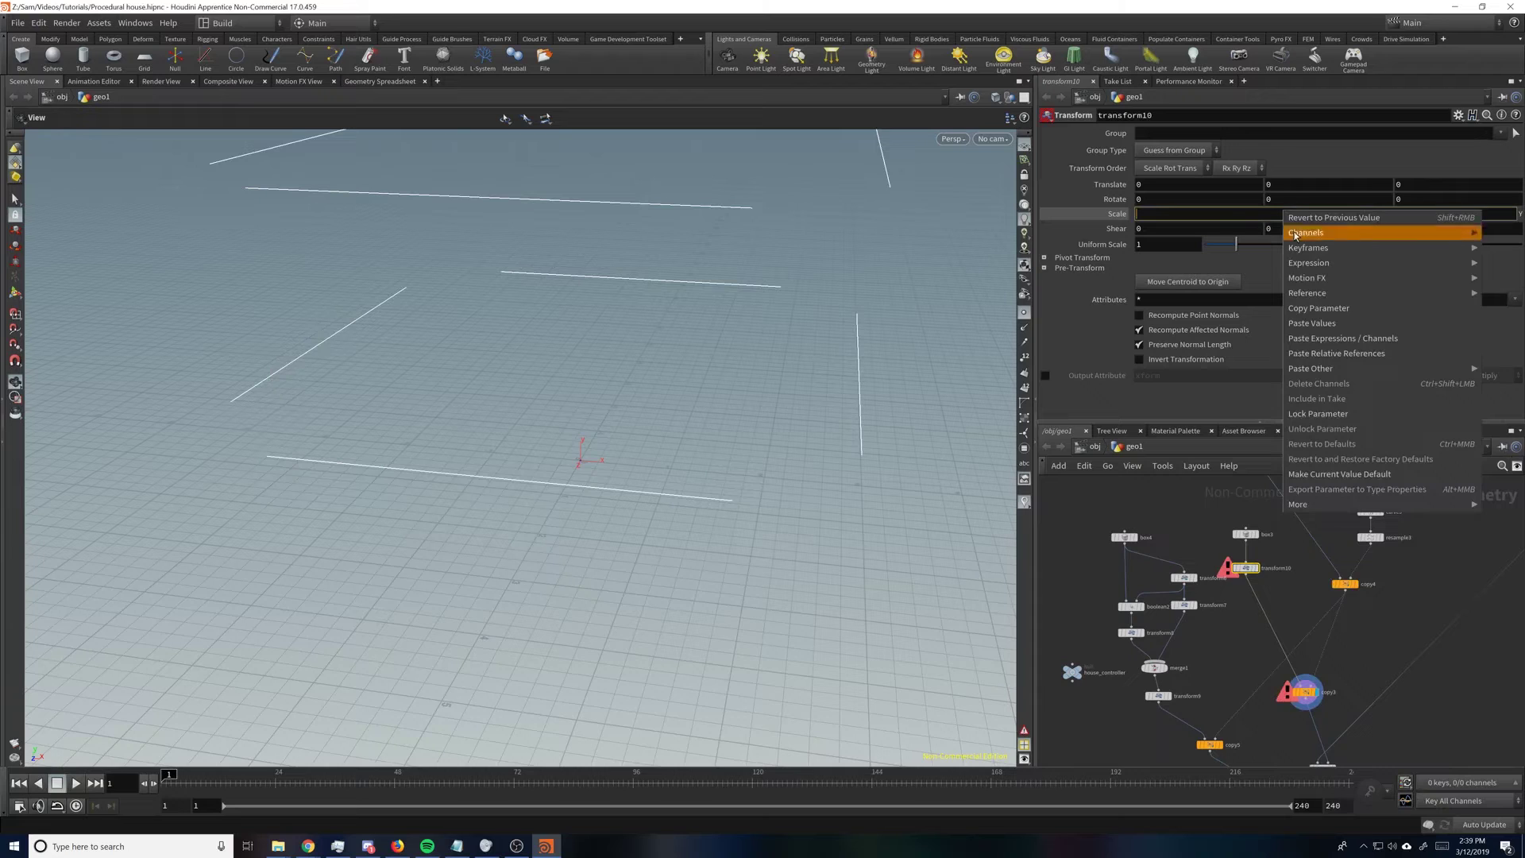
{"action": "left_click", "coordinate": [1322, 347]}
{"action": "left_click", "coordinate": [1320, 213]}
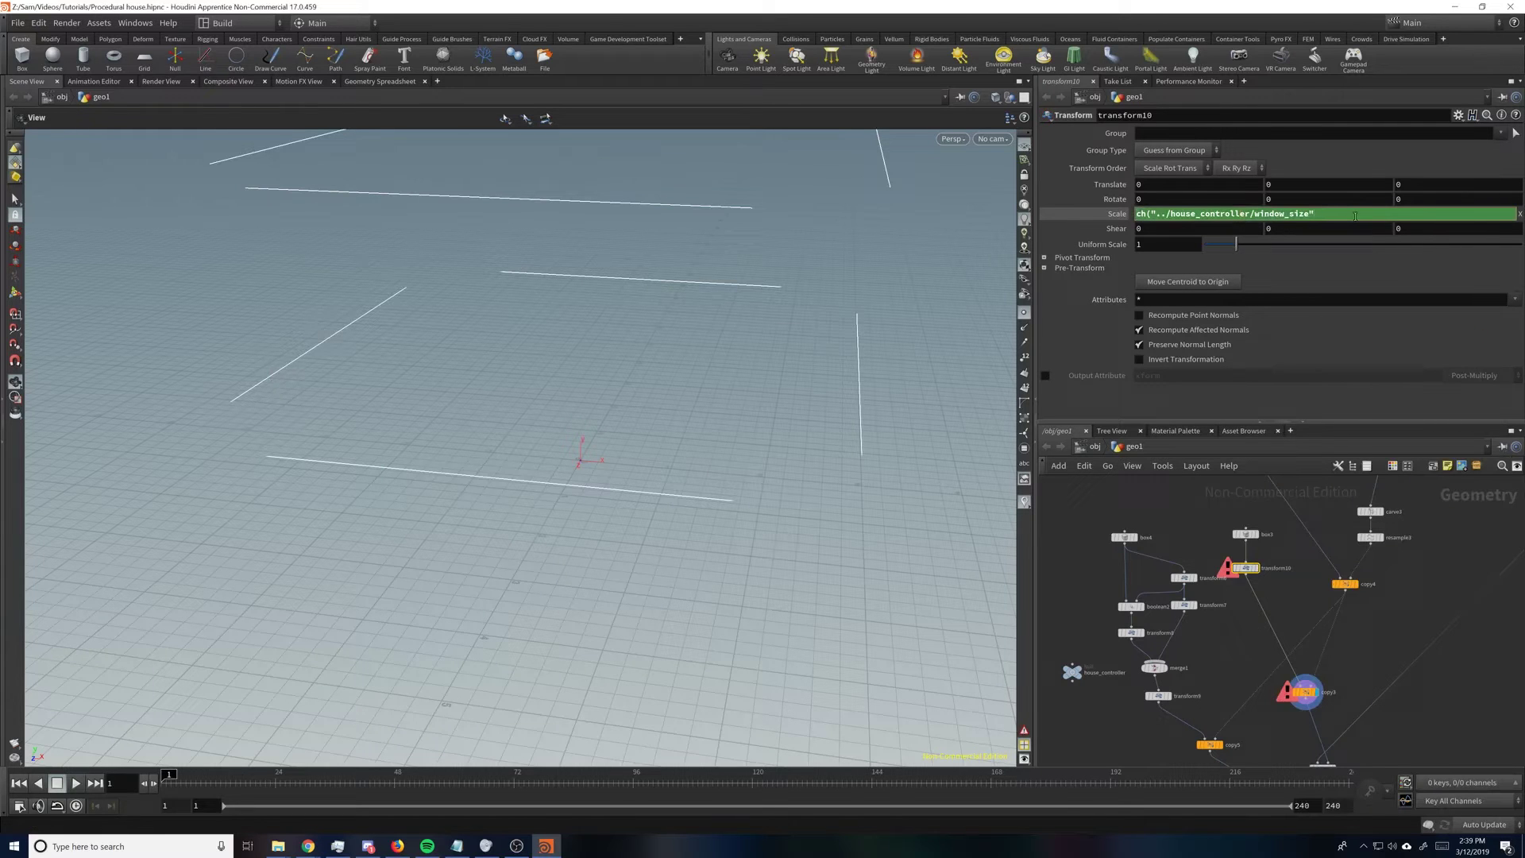
{"action": "key", "text": "Return"}
{"action": "key", "text": "space+h"}
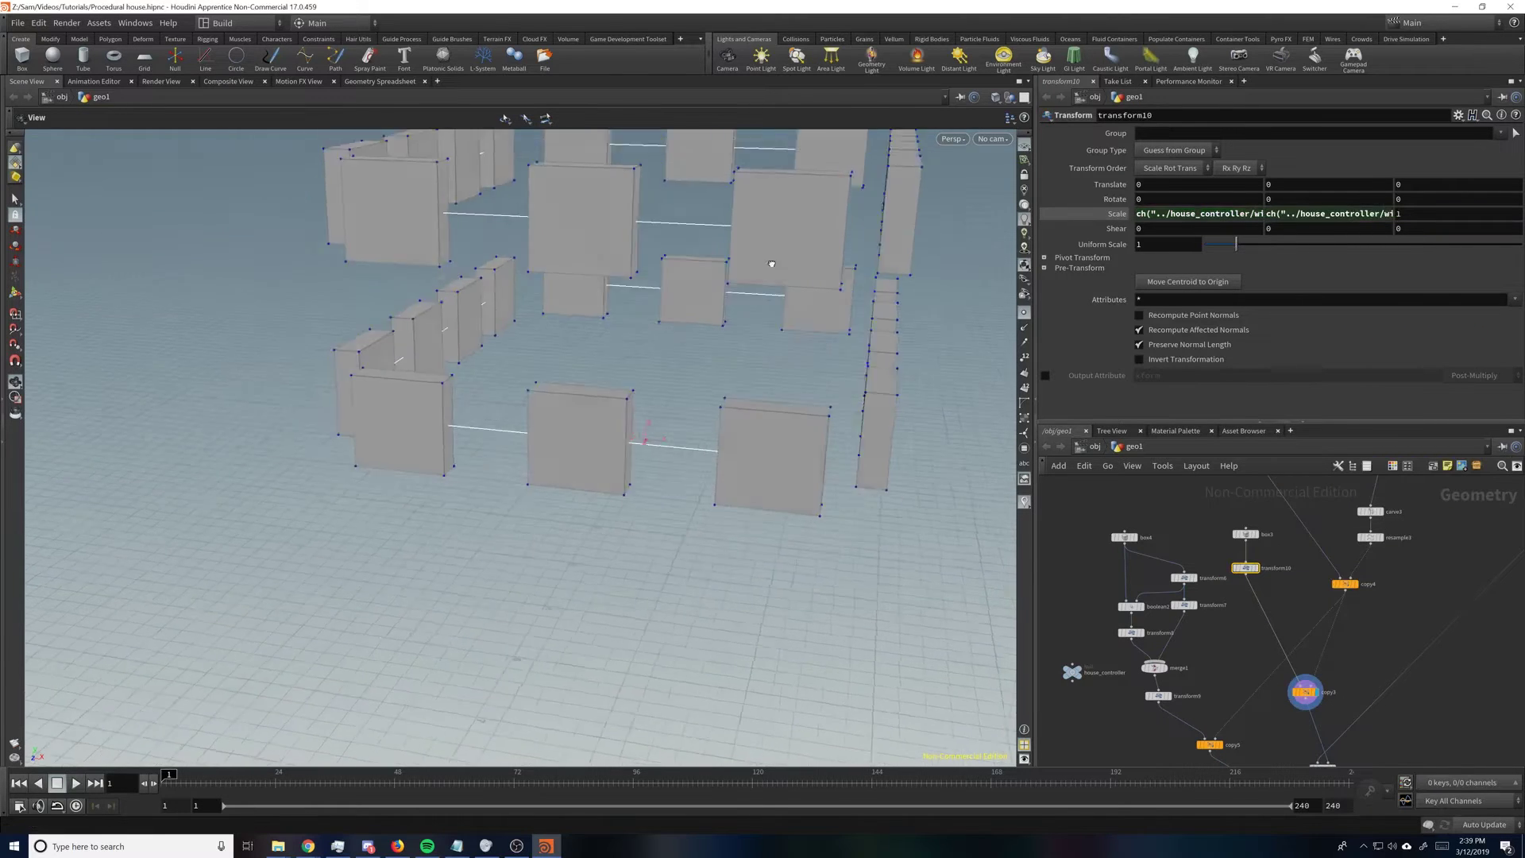
Step: Try a larger Window Size on house_controller to test the cutout boxes, and undo the change
{"action": "left_click", "coordinate": [1072, 671]}
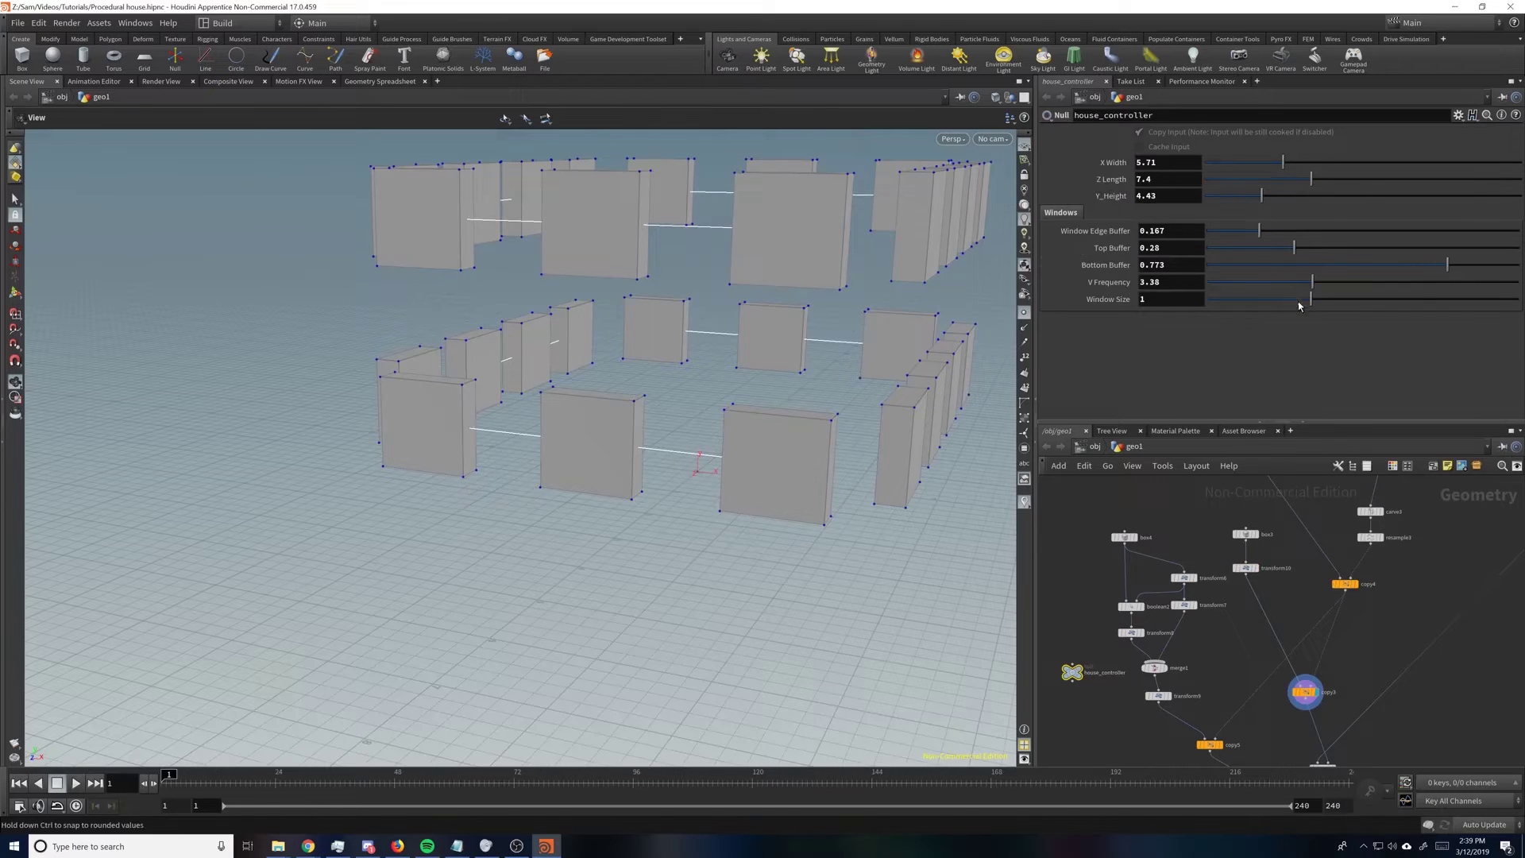
{"action": "left_click_drag", "start_coordinate": [1308, 299], "coordinate": [1366, 298]}
{"action": "key", "text": "ctrl+z"}
{"action": "middle_click_drag", "start_coordinate": [1220, 630], "coordinate": [1219, 568]}
{"action": "left_click", "coordinate": [1245, 508]}
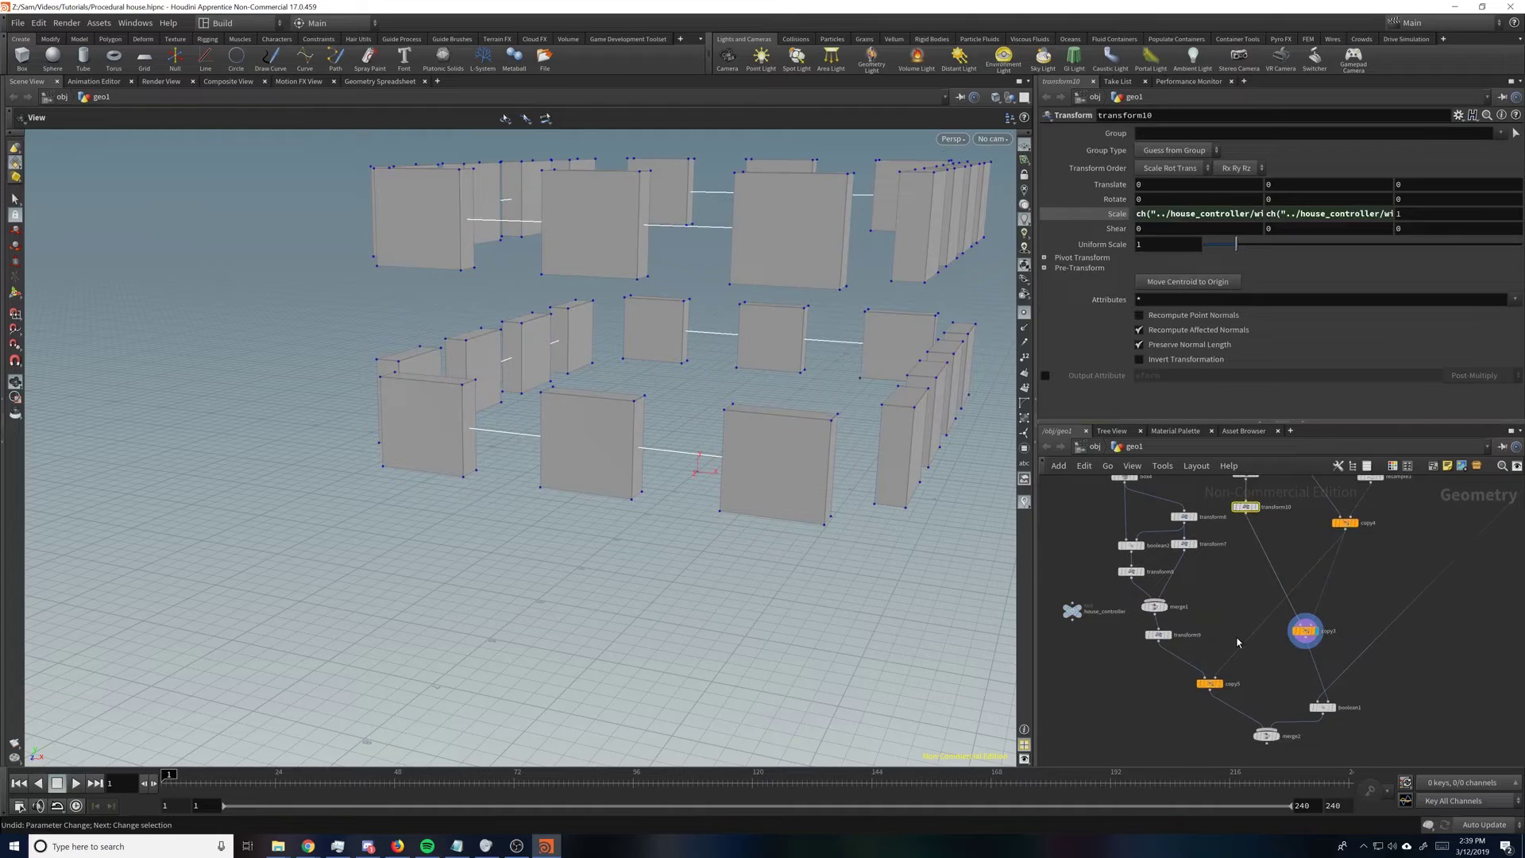
{"action": "key", "text": "ctrl+c"}
{"action": "key", "text": "ctrl+v"}
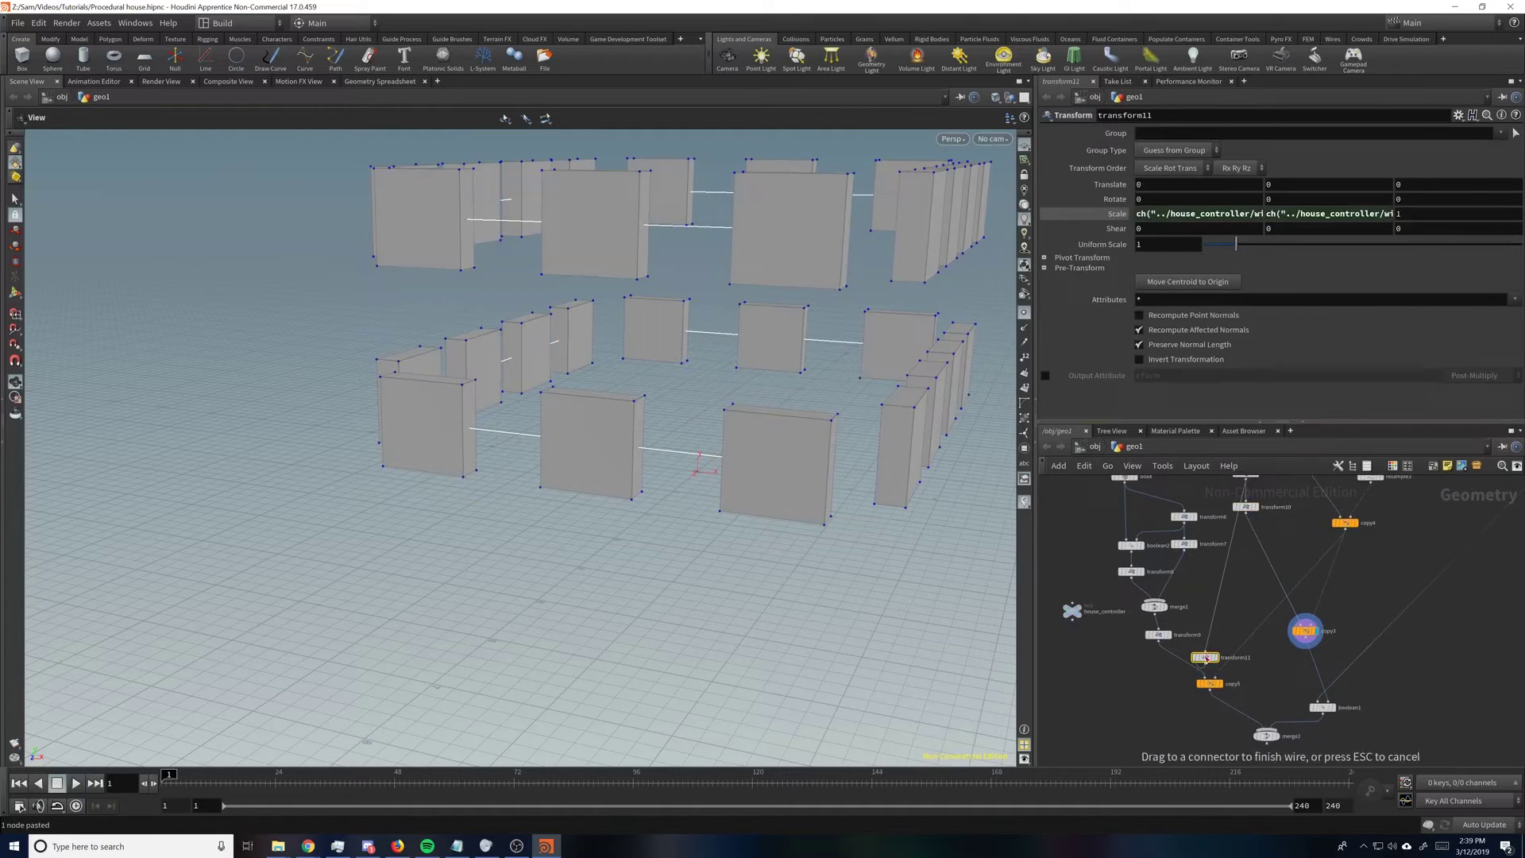
{"action": "left_click", "coordinate": [1159, 635]}
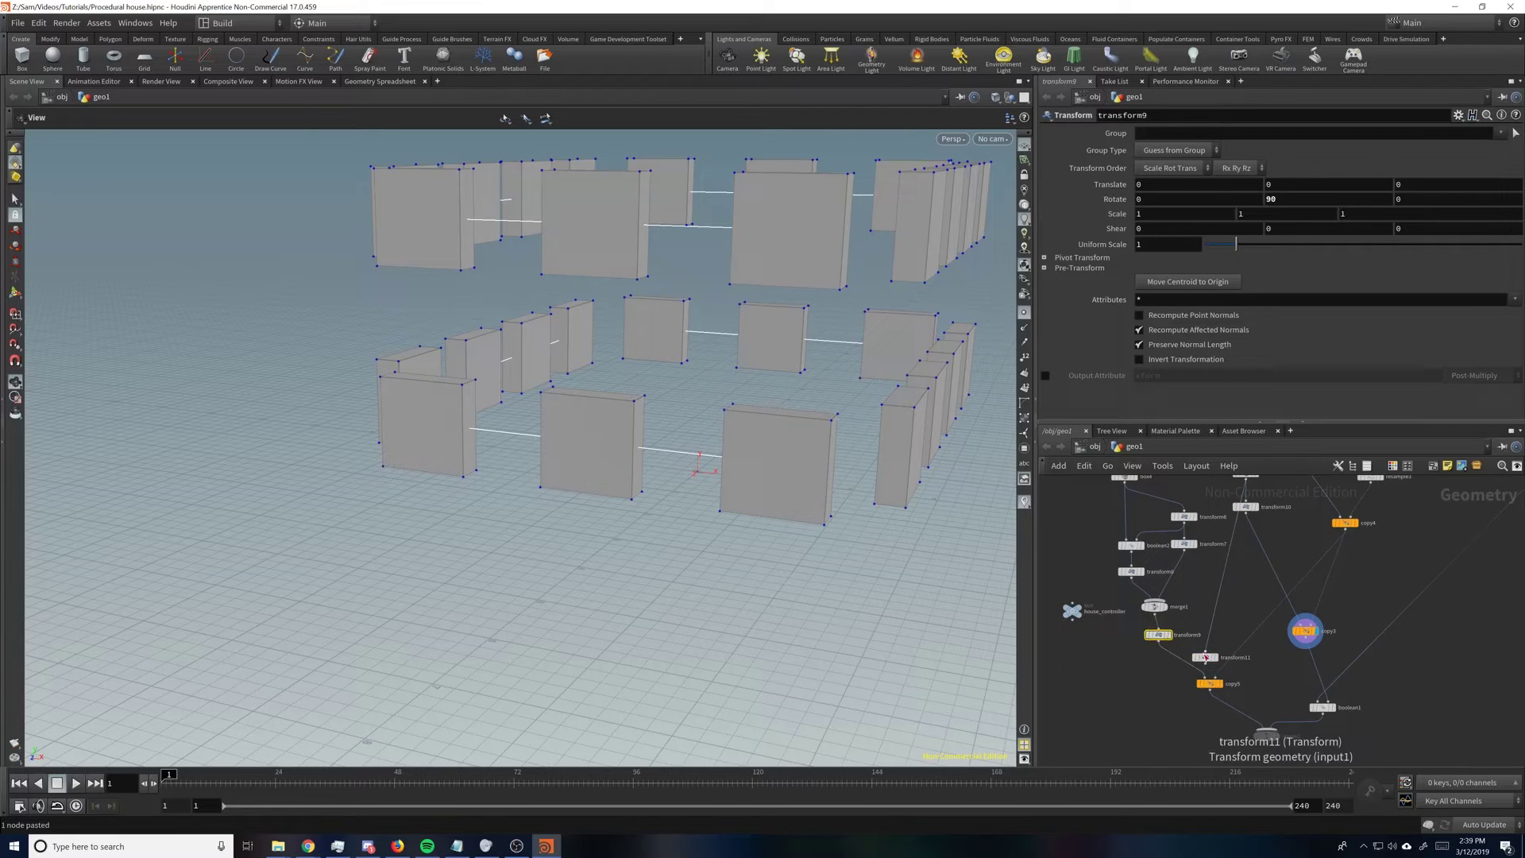
{"action": "left_click", "coordinate": [1205, 657]}
{"action": "key", "text": "Delete"}
Step: Display transform9 and try changing its scale to find the window's axes, undoing the change
{"action": "left_click", "coordinate": [1157, 633]}
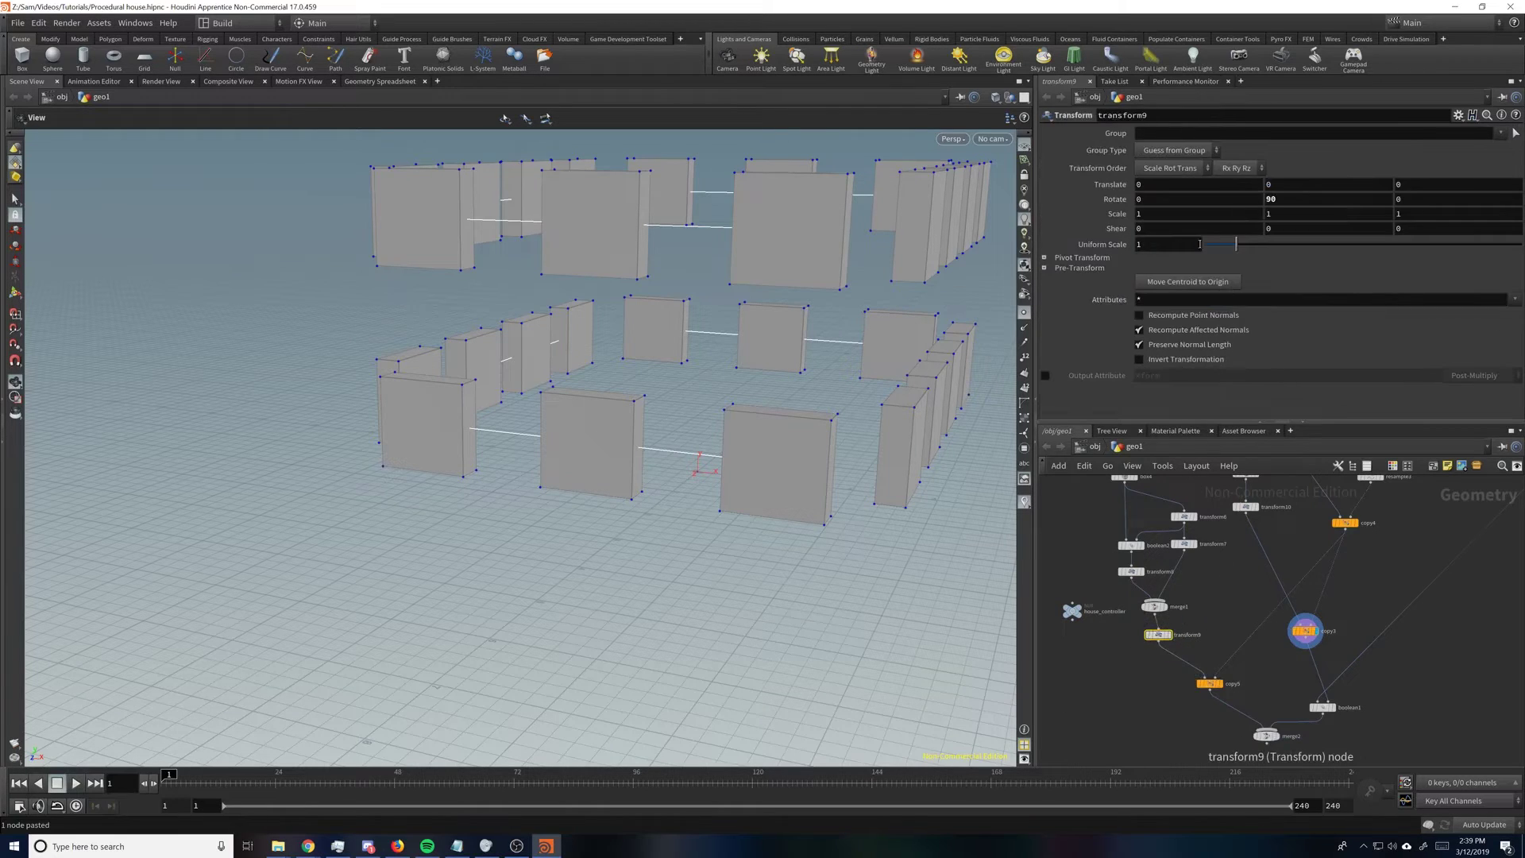
{"action": "left_click", "coordinate": [1173, 635]}
{"action": "middle_click_drag", "start_coordinate": [1172, 204], "coordinate": [1386, 211]}
{"action": "key", "text": "ctrl+z"}
{"action": "key", "text": "ctrl+z"}
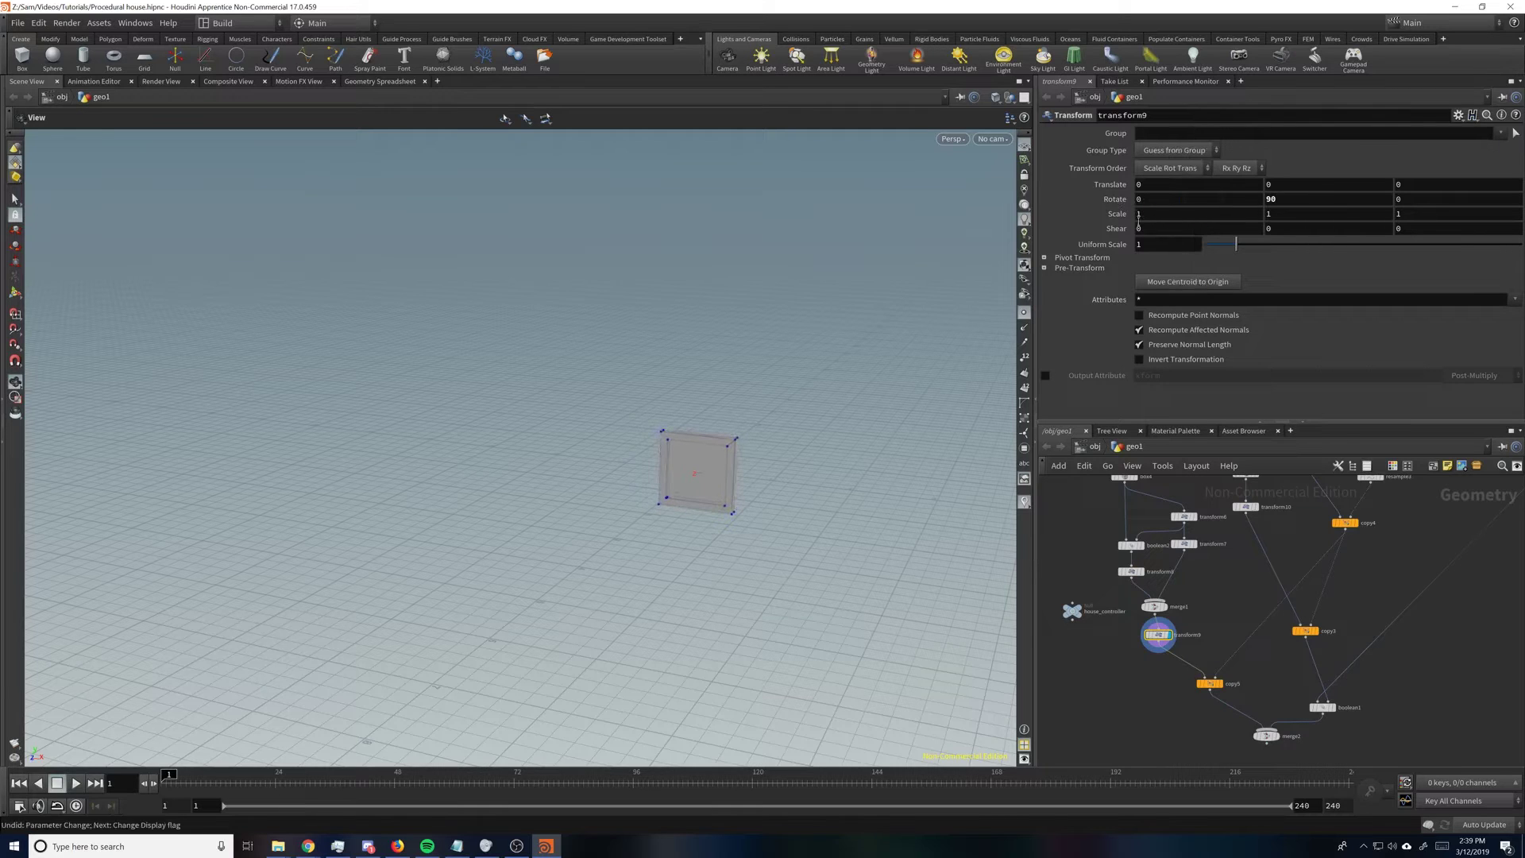
Step: Link the Y and Z scale of transform9 to house_controller's window_size using relative references
{"action": "middle_click", "coordinate": [1312, 217]}
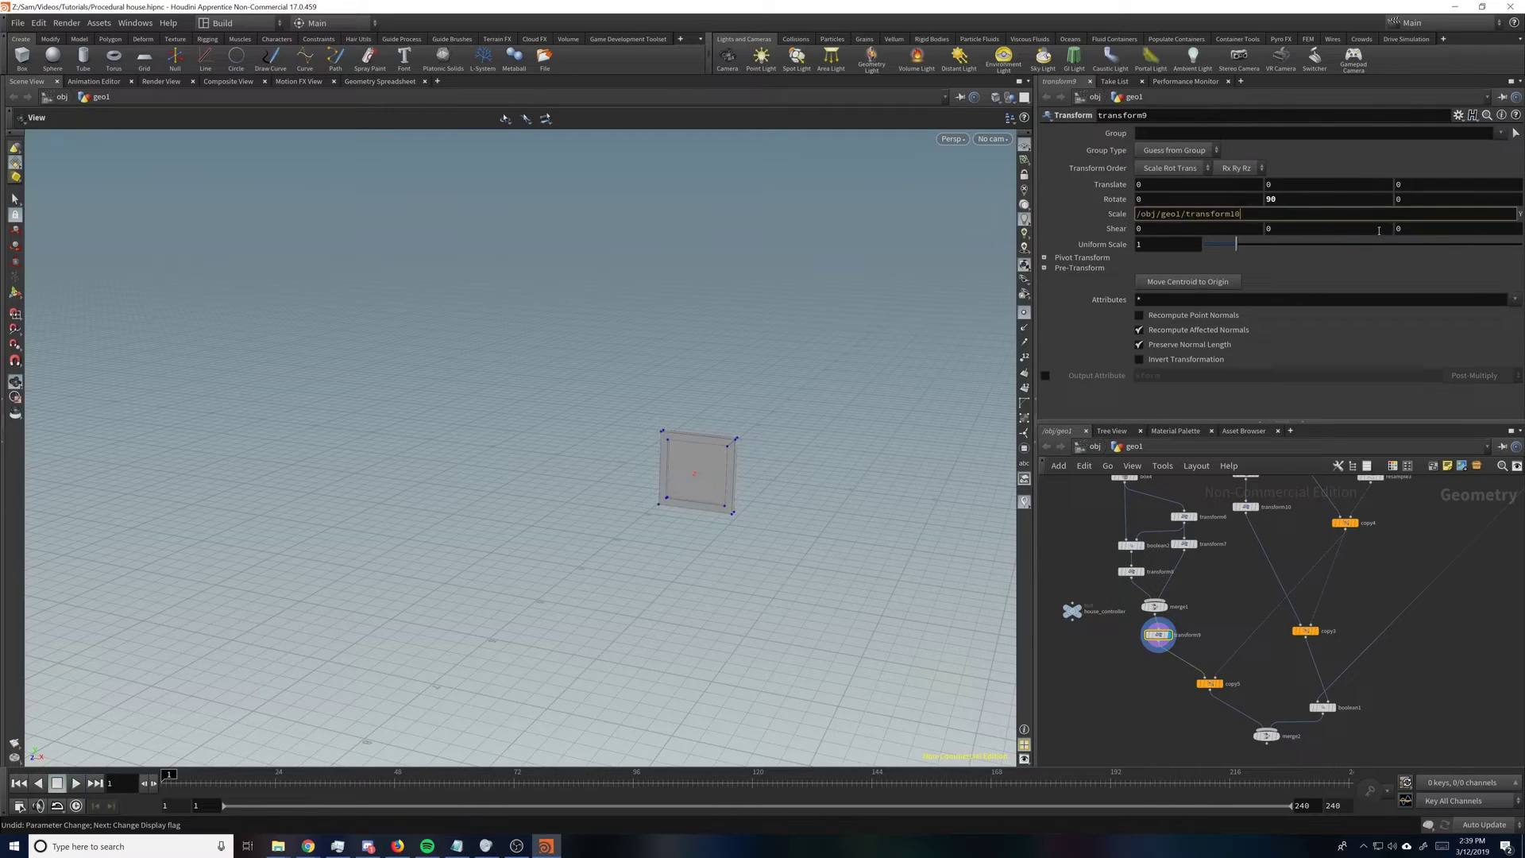
{"action": "key", "text": "ctrl+z"}
{"action": "right_click", "coordinate": [1322, 215]}
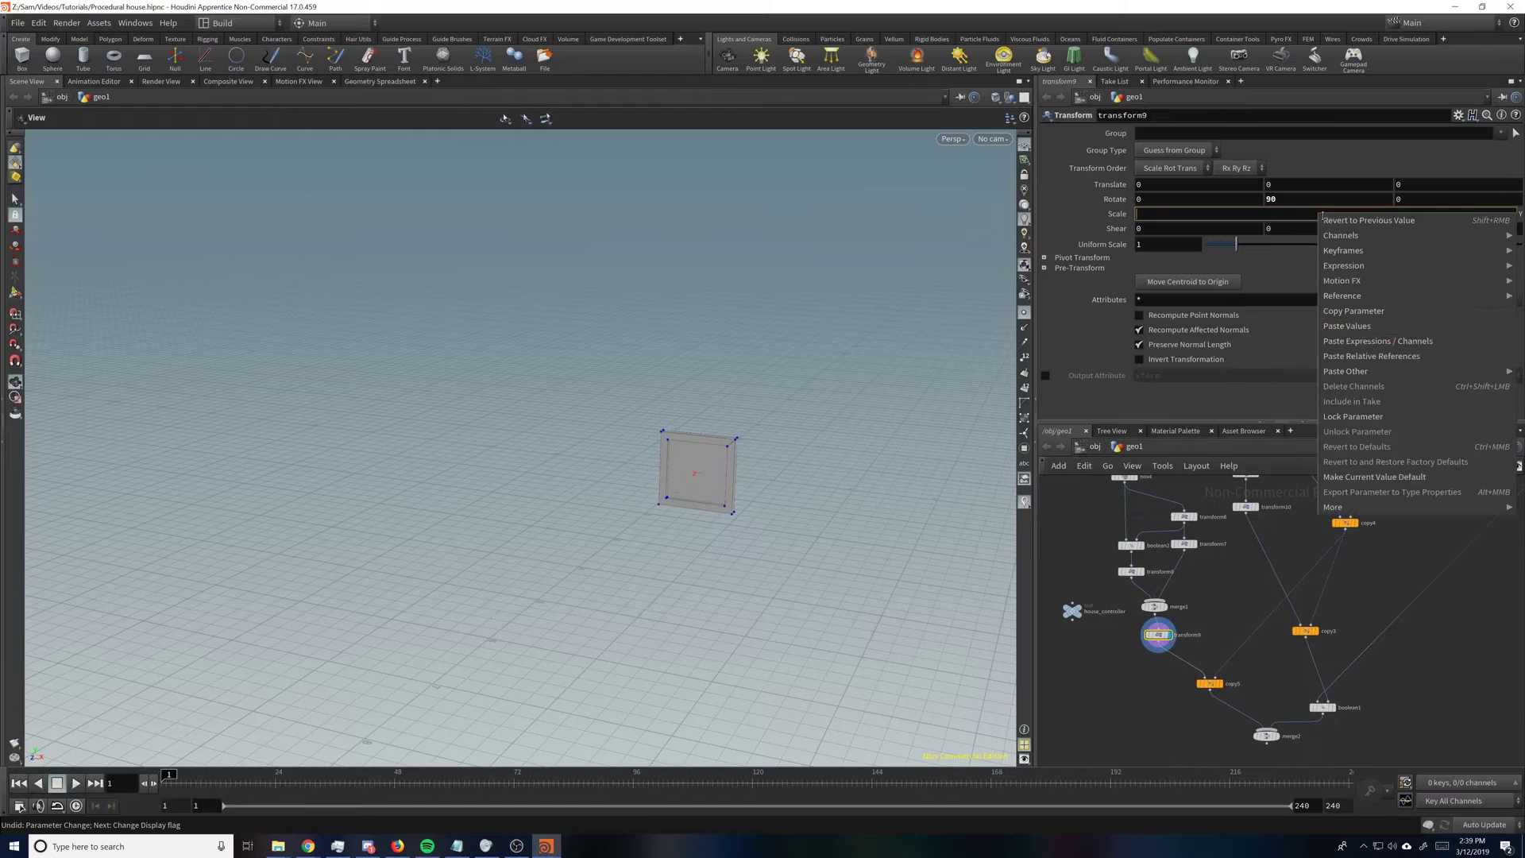
{"action": "left_click", "coordinate": [1361, 354]}
{"action": "right_click", "coordinate": [1410, 213]}
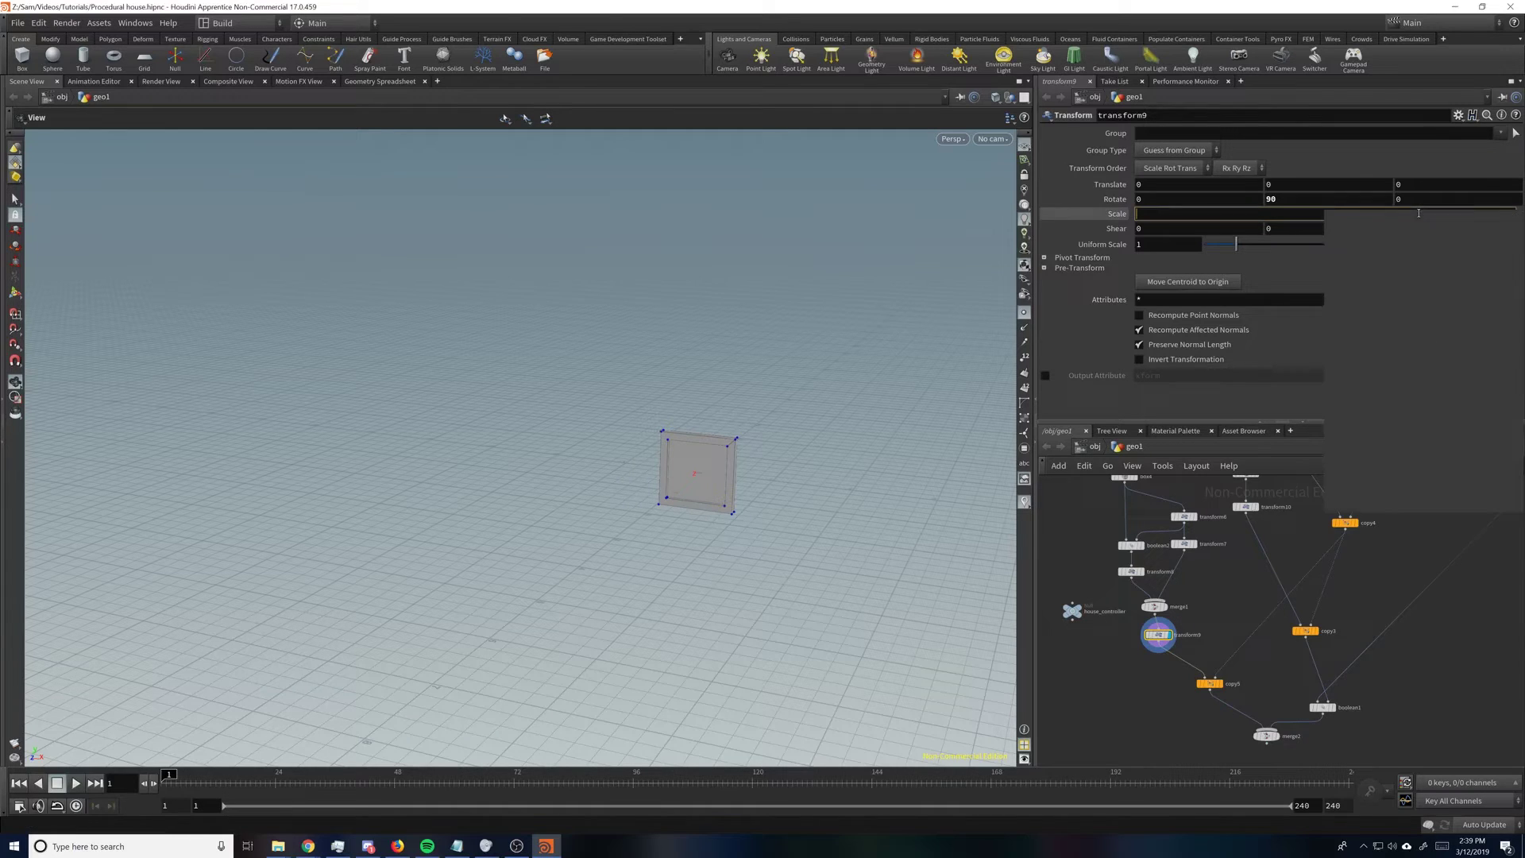
{"action": "left_click", "coordinate": [1436, 355]}
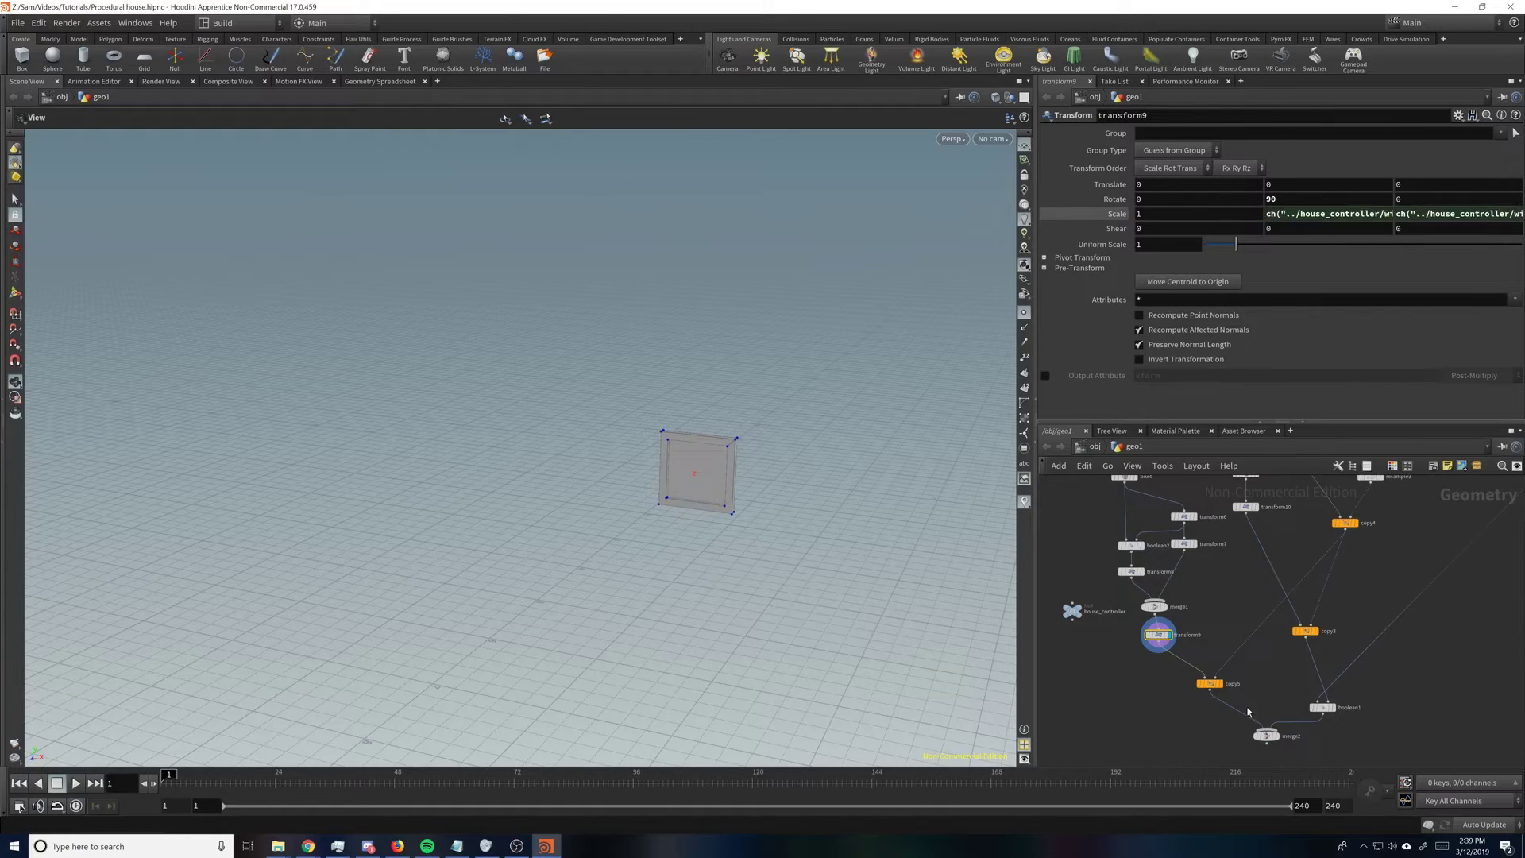
Step: Display merge2 and set house_controller's Window Size to 1.042, checking the windows on both facades
{"action": "left_click", "coordinate": [1278, 735]}
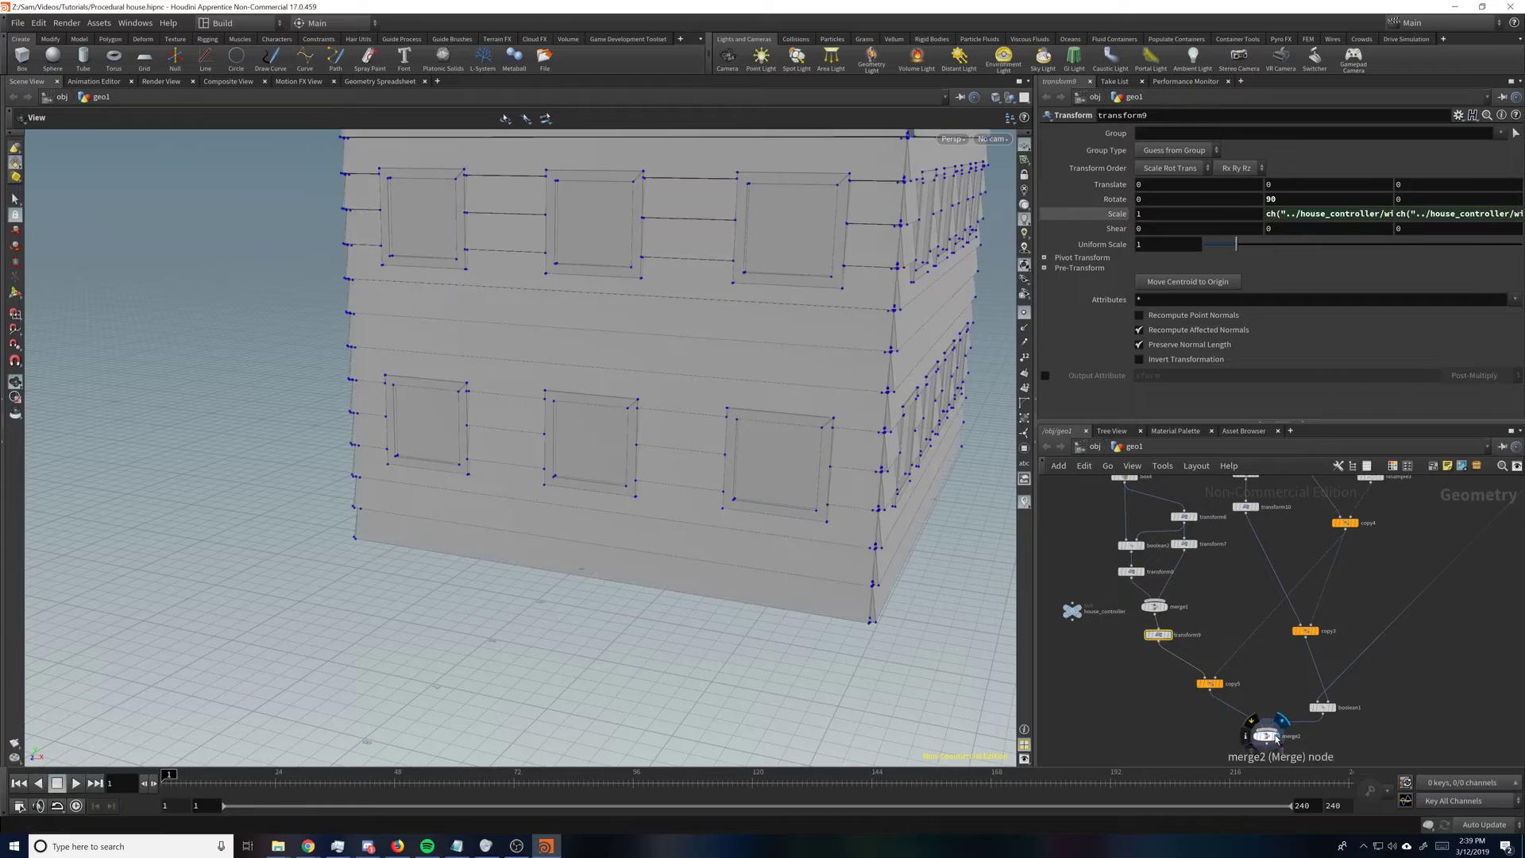
{"action": "left_click", "coordinate": [1071, 609]}
{"action": "mouse_move", "coordinate": [1310, 299]}
{"action": "left_mouse_down"}
{"action": "mouse_move", "coordinate": [1371, 303]}
{"action": "mouse_move", "coordinate": [1319, 311]}
{"action": "left_mouse_up"}
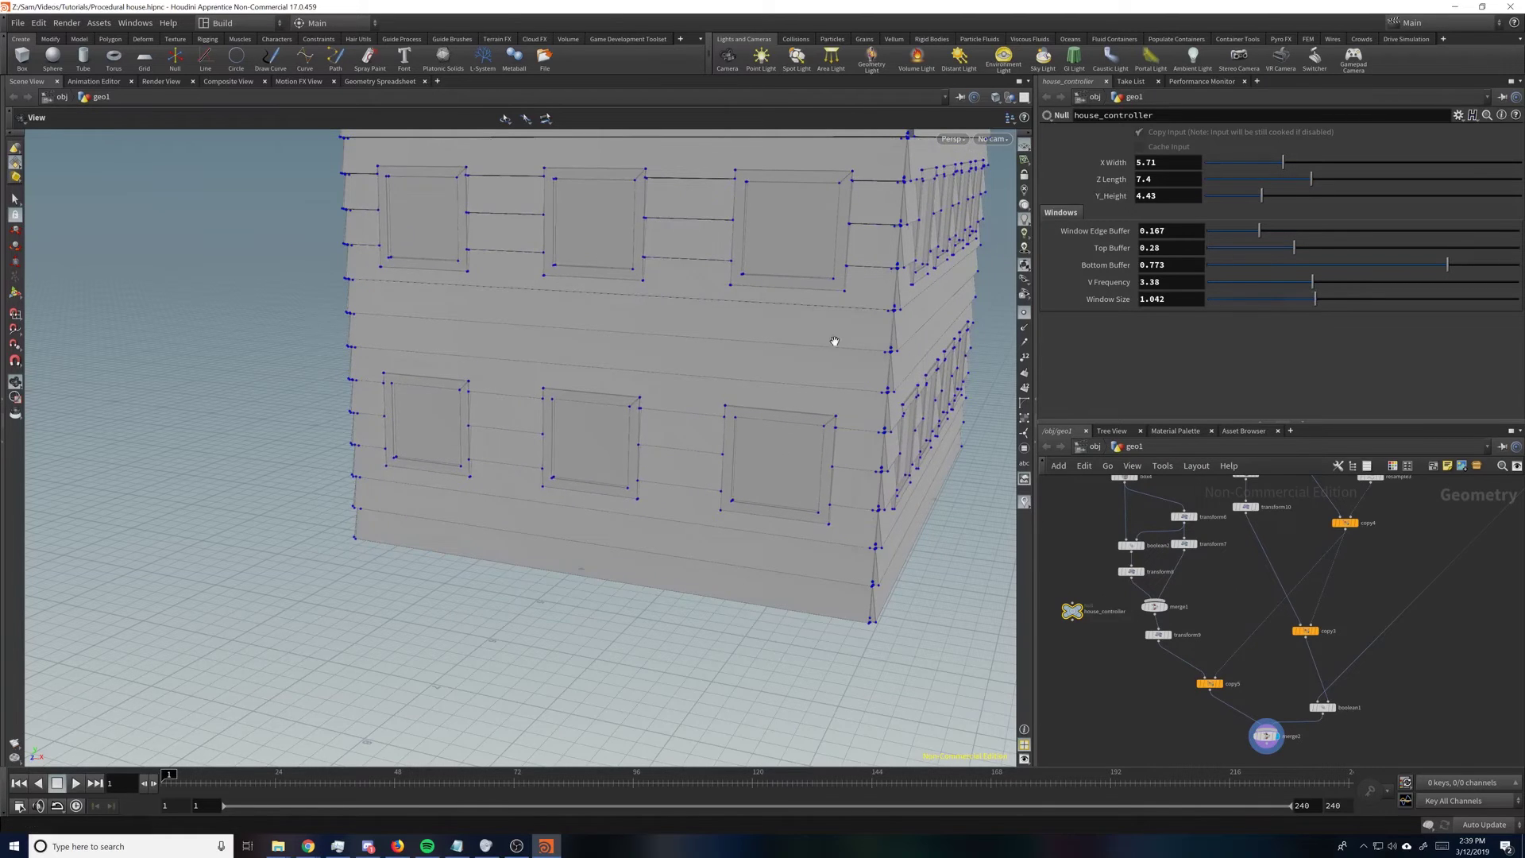
{"action": "scroll", "coordinate": [835, 287], "scroll_direction": "down", "scroll_amount": 3}
{"action": "left_click_drag", "start_coordinate": [834, 287], "coordinate": [851, 473]}
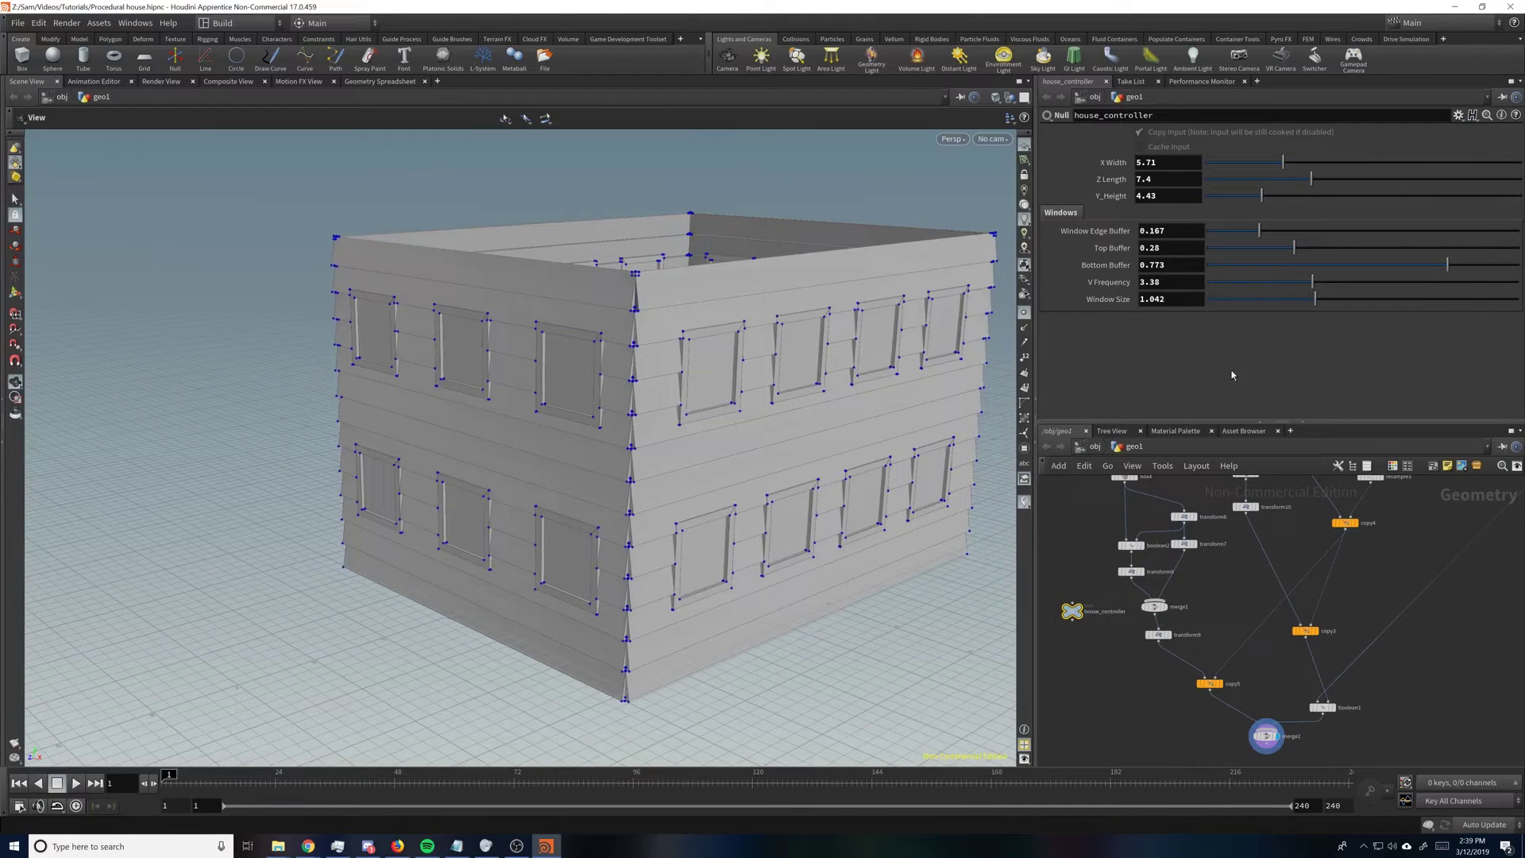
{"action": "mouse_move", "coordinate": [837, 415]}
{"action": "left_mouse_down"}
{"action": "mouse_move", "coordinate": [767, 392]}
{"action": "mouse_move", "coordinate": [871, 415]}
{"action": "mouse_move", "coordinate": [852, 438]}
{"action": "left_mouse_up"}
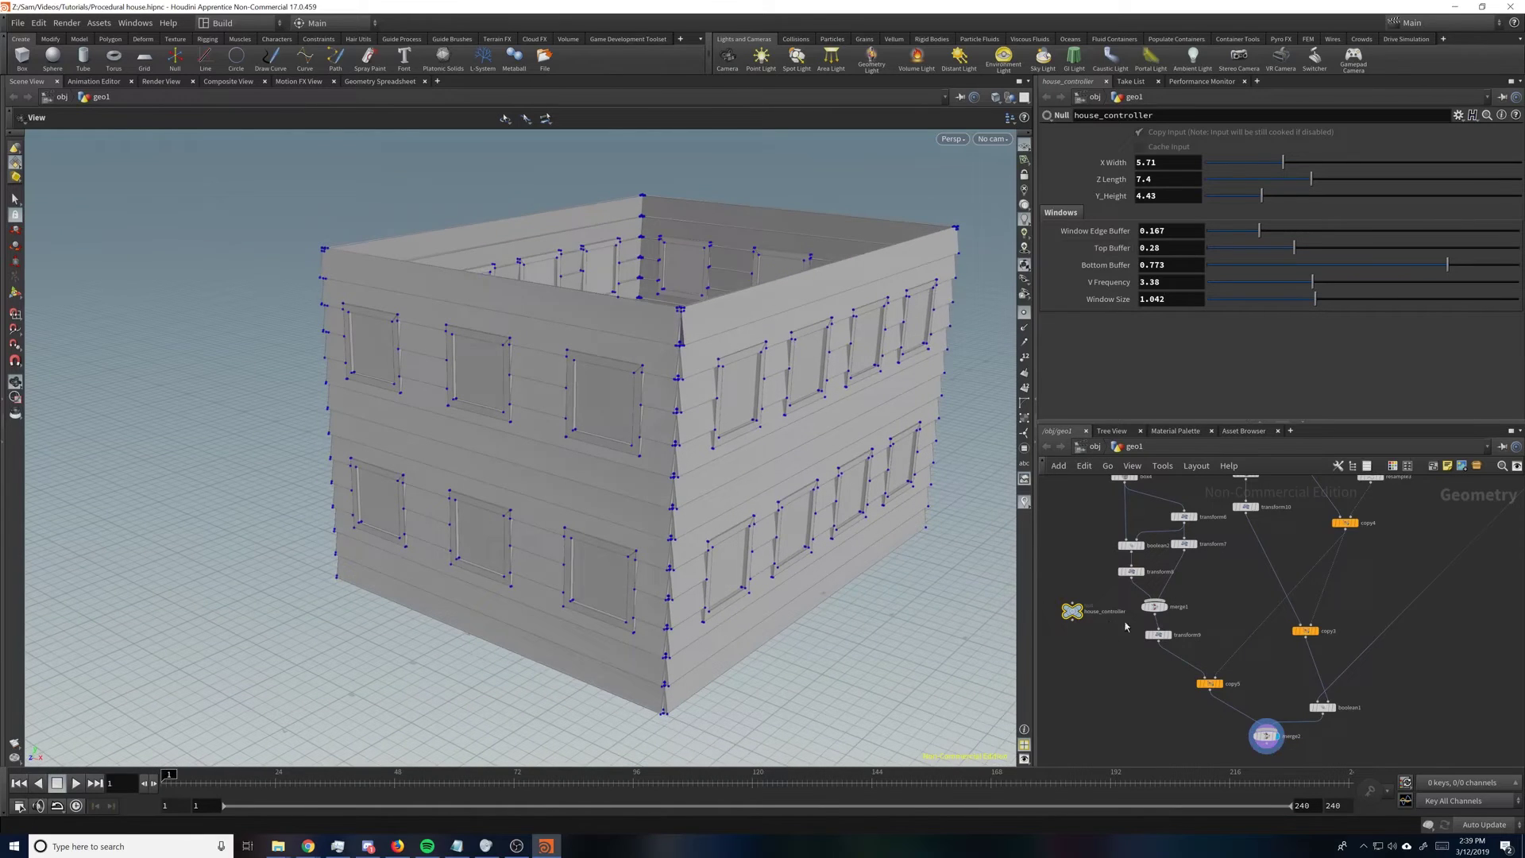
Step: Examine the Y scale expression on transform9
{"action": "left_click", "coordinate": [1158, 635]}
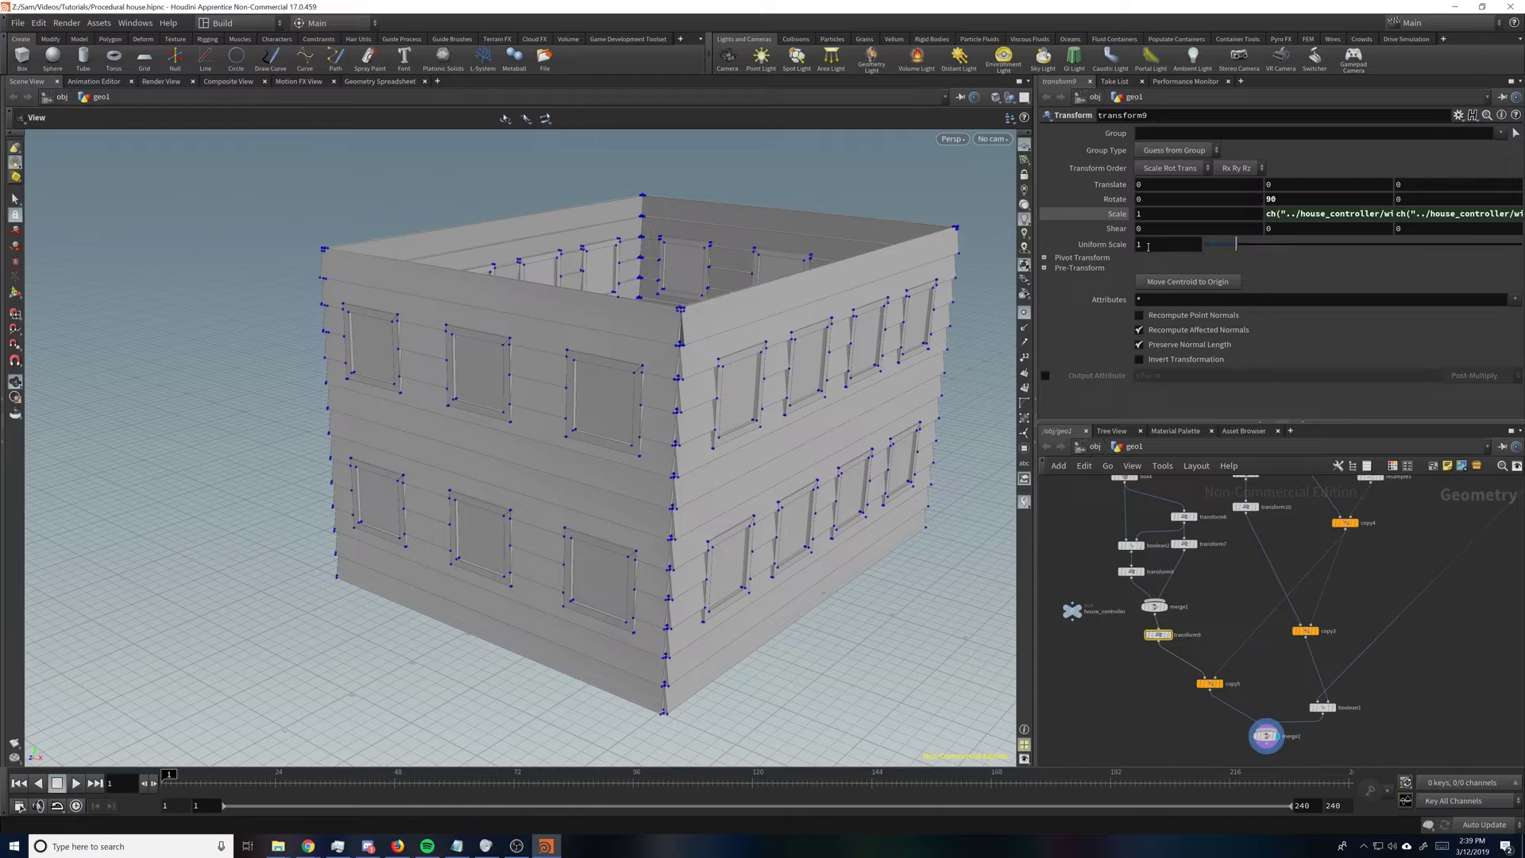
{"action": "left_click", "coordinate": [1293, 213]}
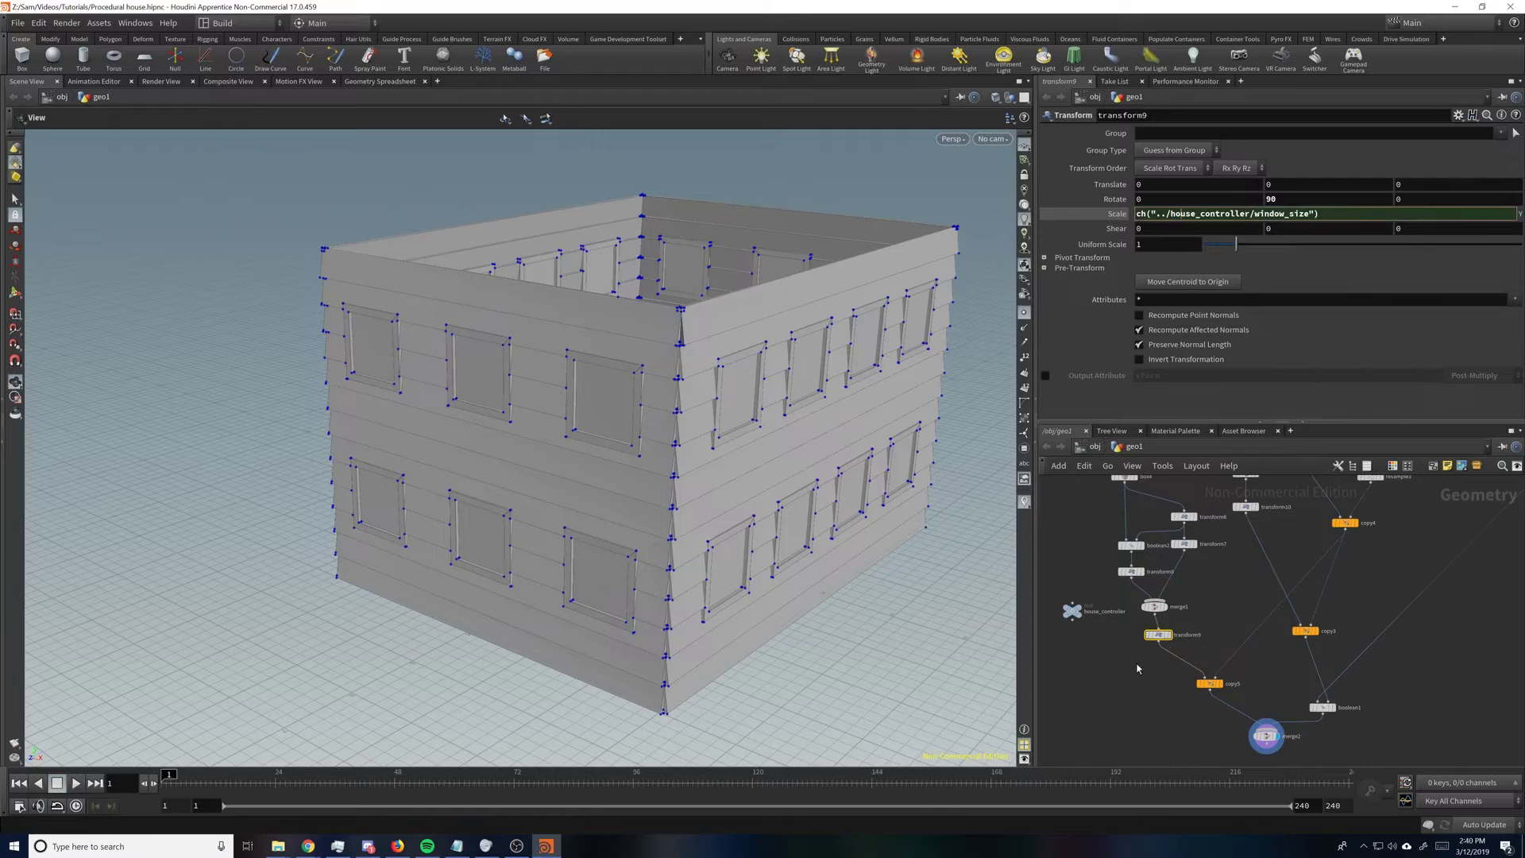
{"action": "key", "text": "Return"}
Step: Group the window-building nodes, from the source box to transform9, in a network box titled "Window Object"
{"action": "middle_click_drag", "start_coordinate": [1183, 544], "coordinate": [1223, 627]}
{"action": "left_click_drag", "start_coordinate": [1129, 535], "coordinate": [1247, 731]}
{"action": "left_click", "coordinate": [1434, 470]}
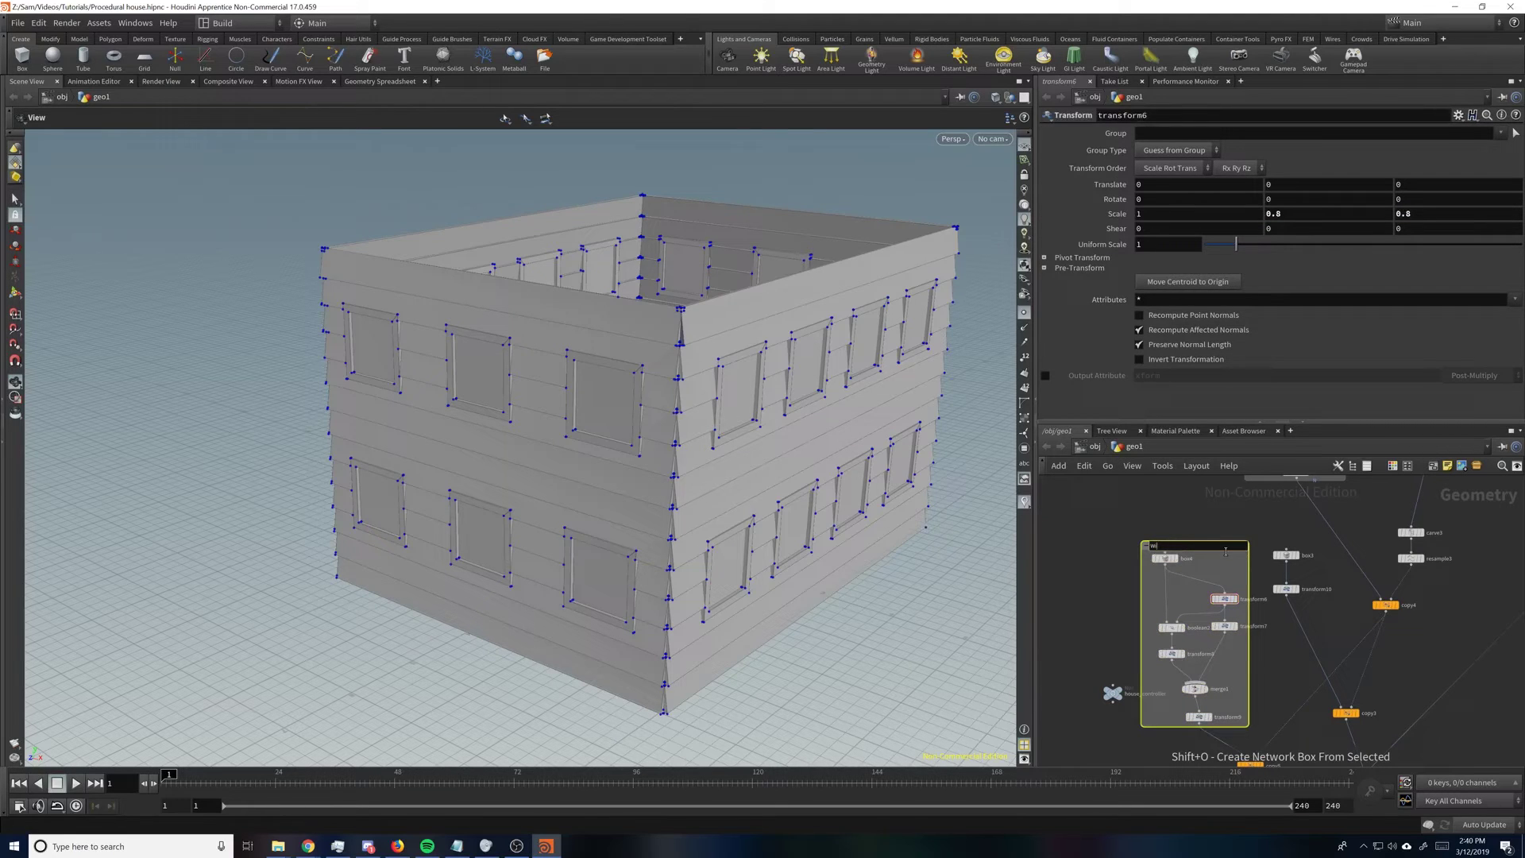
{"action": "type", "text": "Window Object"}
{"action": "key", "text": "Return"}
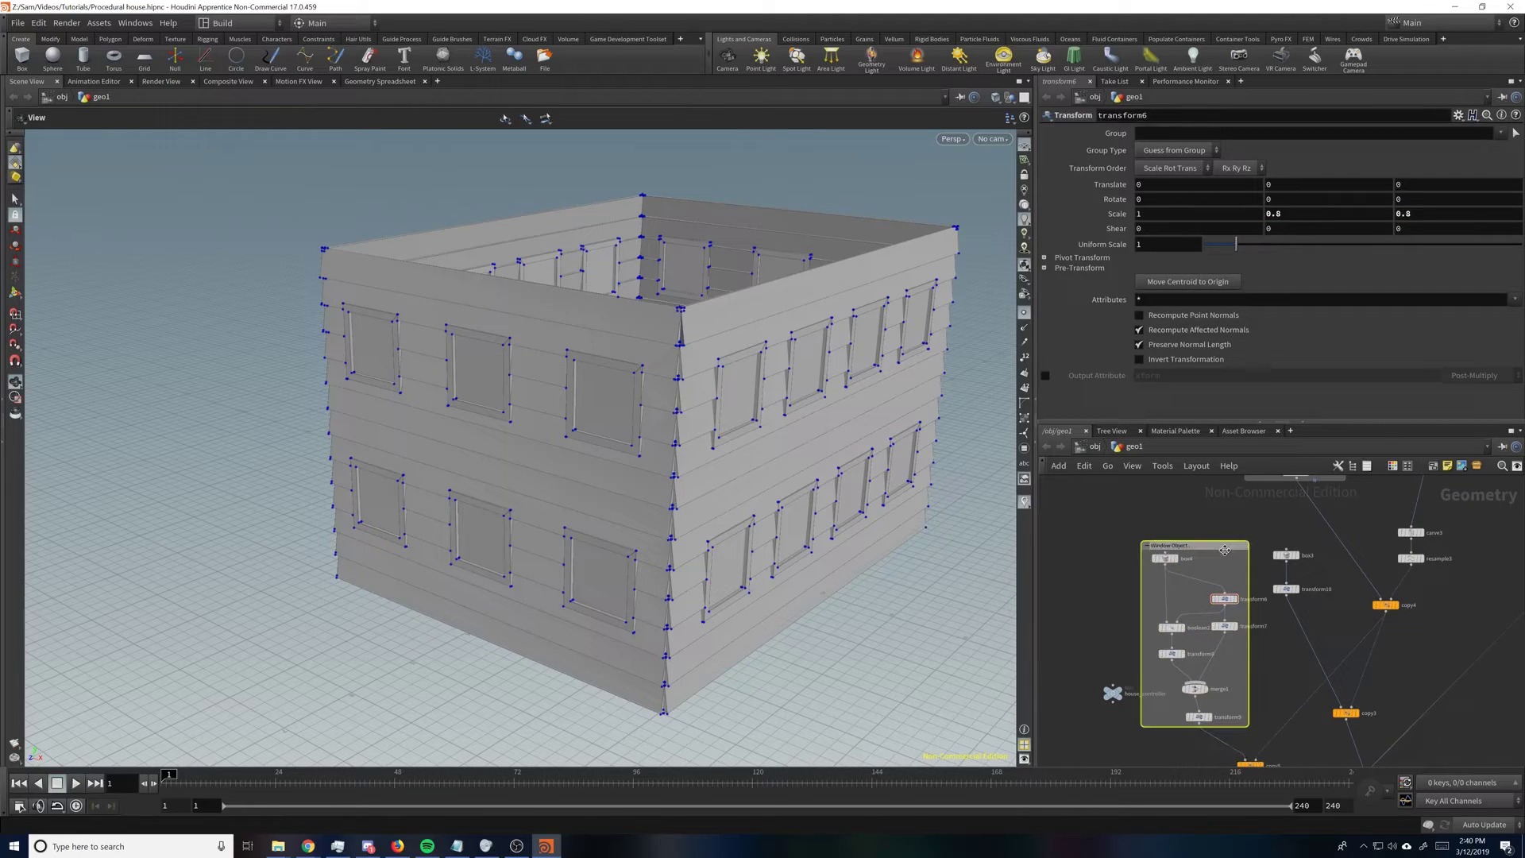
{"action": "left_click", "coordinate": [1157, 512]}
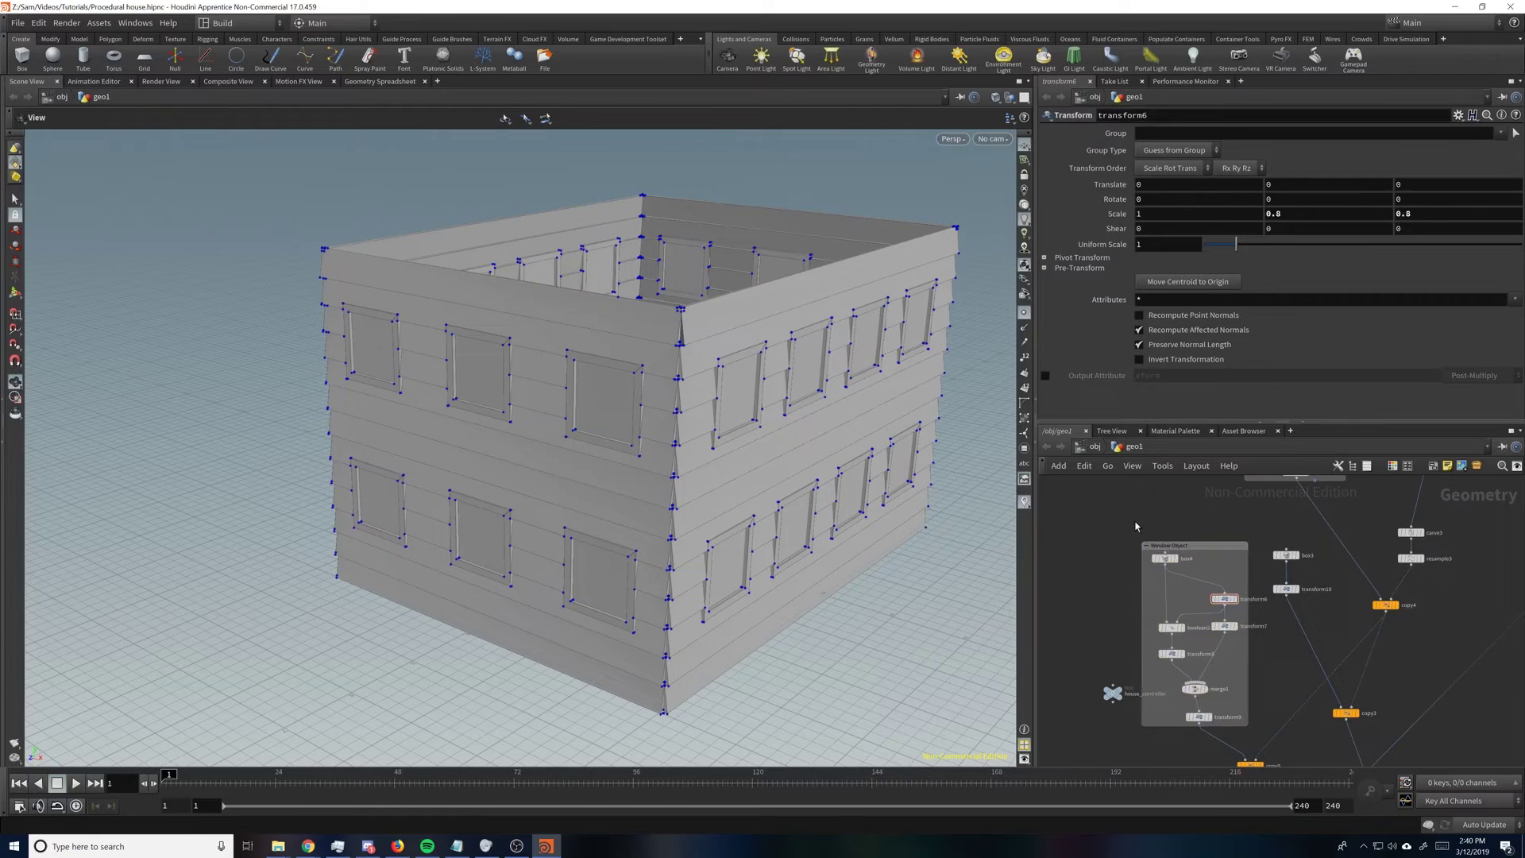
Step: Try adding a File node above the Window Object network box as an alternative window source
{"action": "key", "text": "Tab"}
{"action": "type", "text": "file"}
{"action": "key", "text": "Return"}
{"action": "left_click", "coordinate": [1135, 521]}
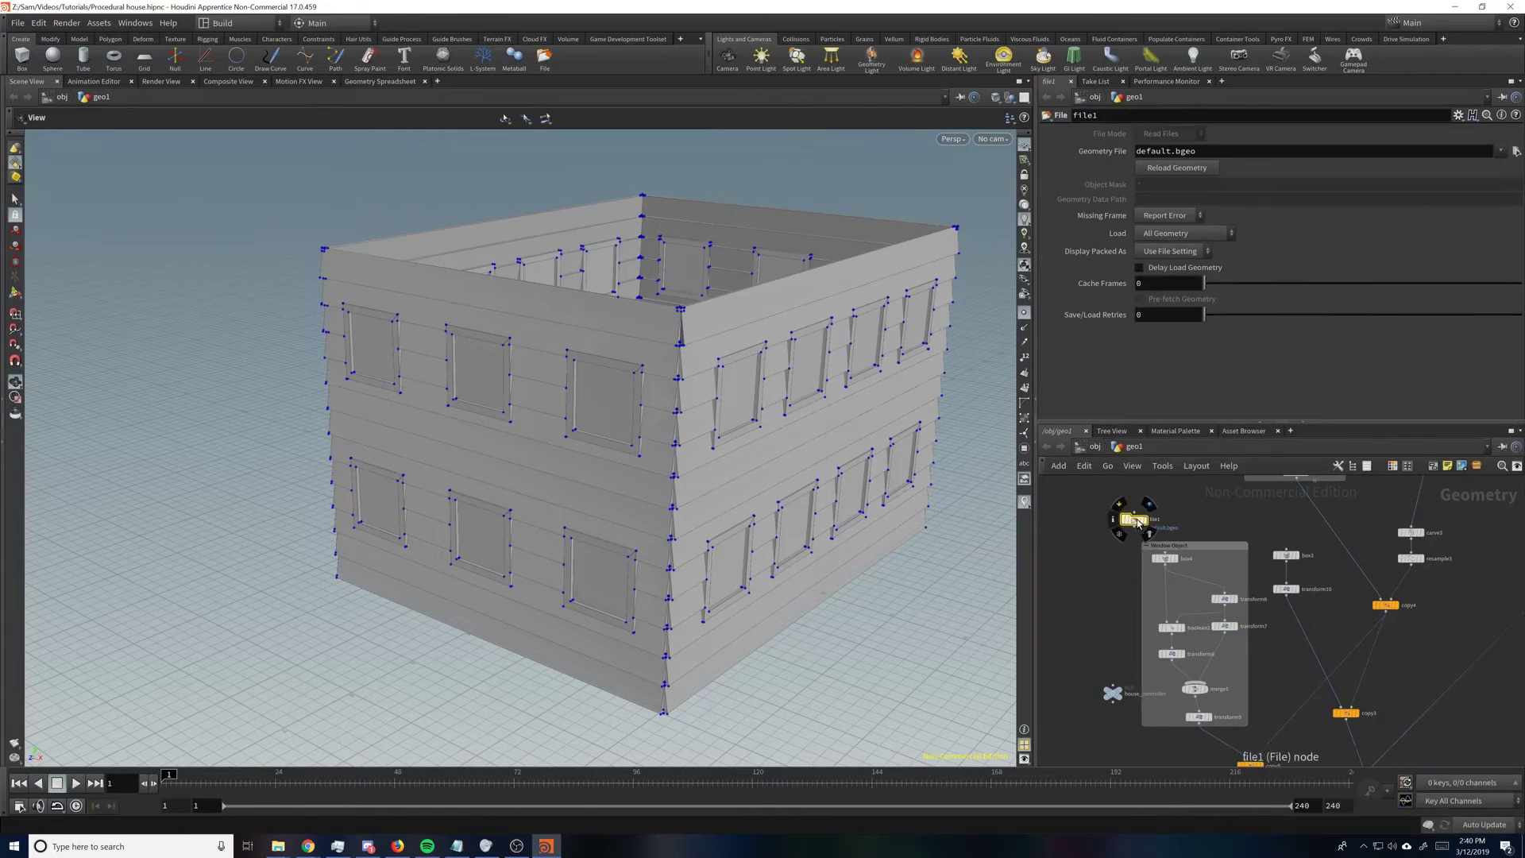
{"action": "left_click_drag", "start_coordinate": [1136, 521], "coordinate": [1123, 515]}
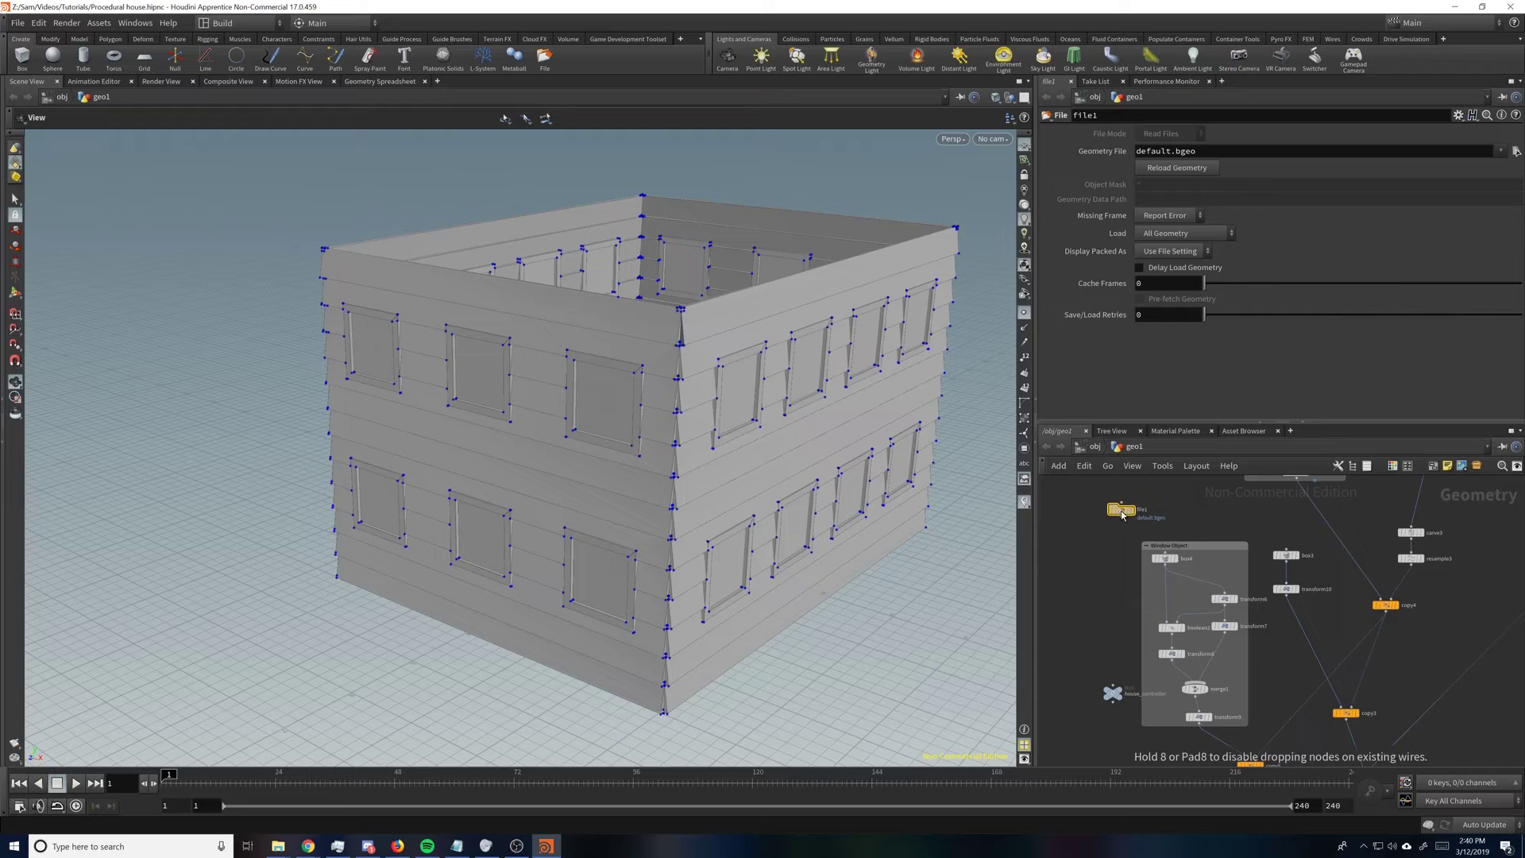
{"action": "left_click_drag", "start_coordinate": [782, 453], "coordinate": [733, 427]}
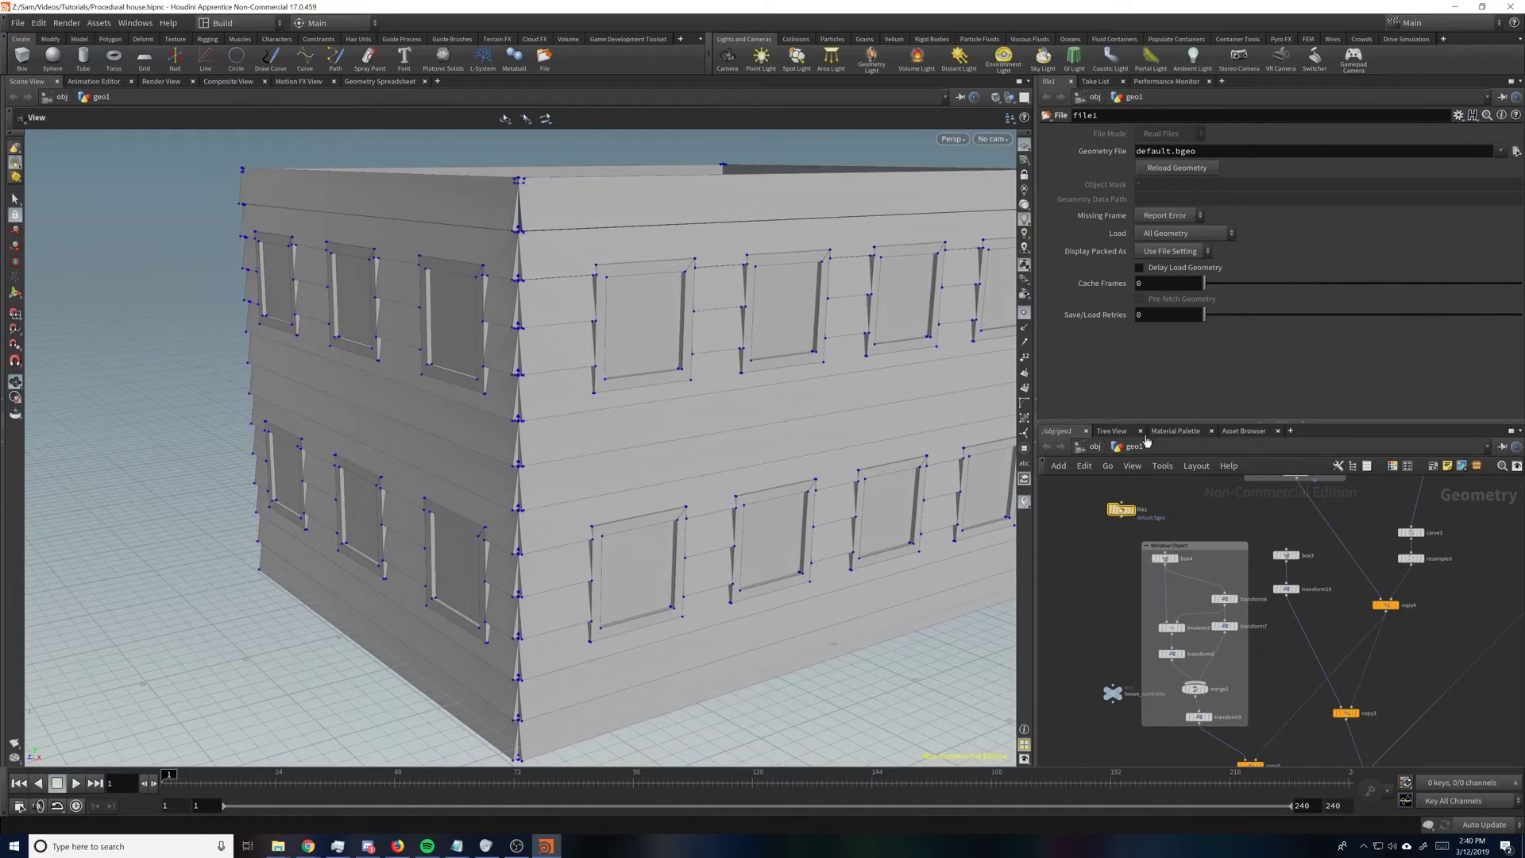
Step: Try placing a Transform node directly below the File node
{"action": "left_click", "coordinate": [1121, 527]}
{"action": "key", "text": "Tab"}
{"action": "type", "text": "tr"}
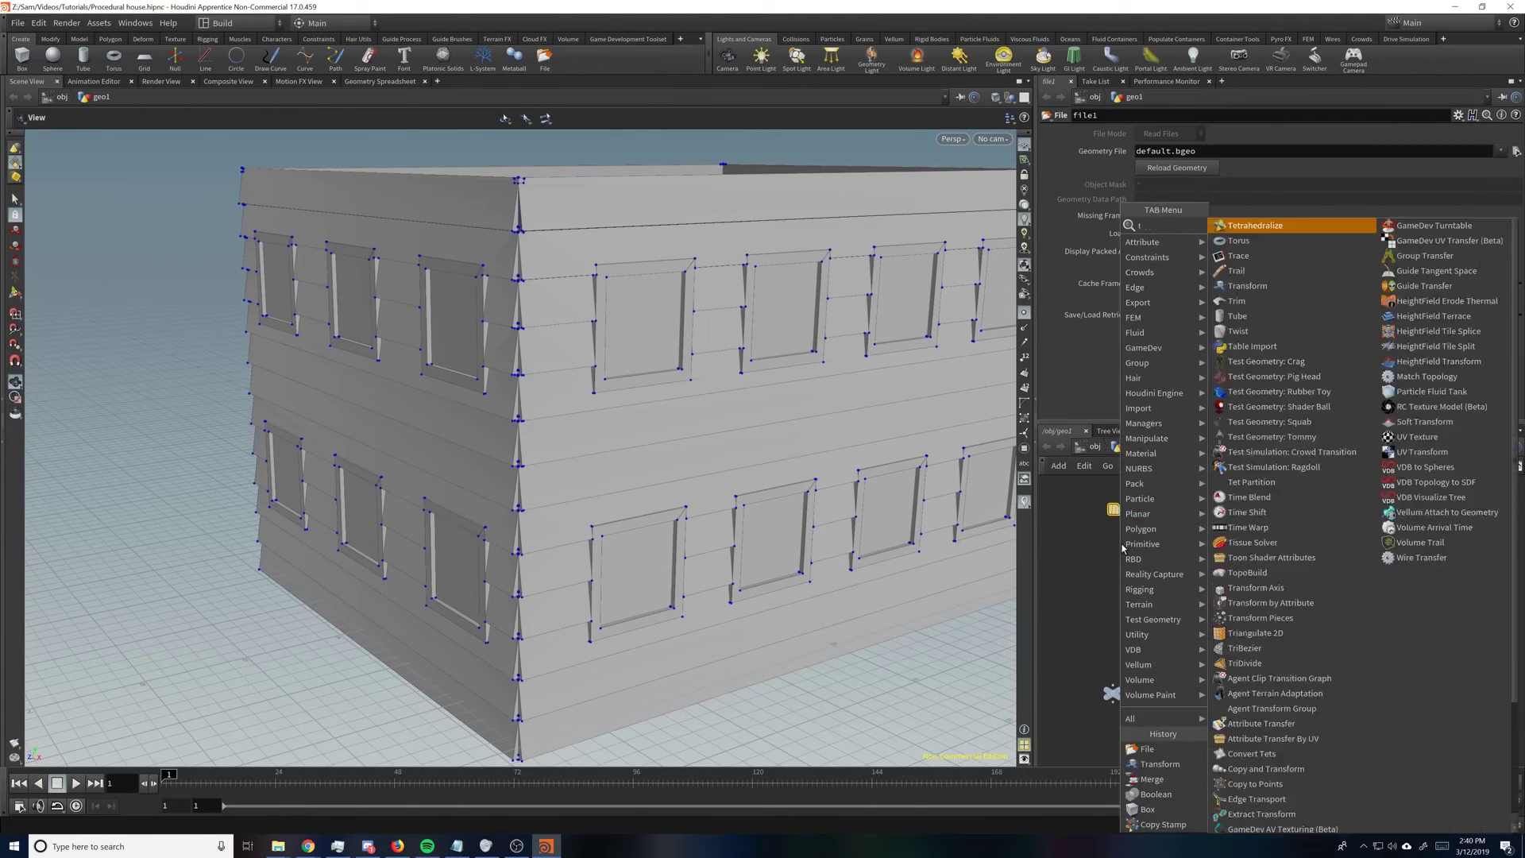
{"action": "key", "text": "Return"}
{"action": "left_click", "coordinate": [1121, 544]}
{"action": "left_click_drag", "start_coordinate": [1121, 544], "coordinate": [1121, 533]}
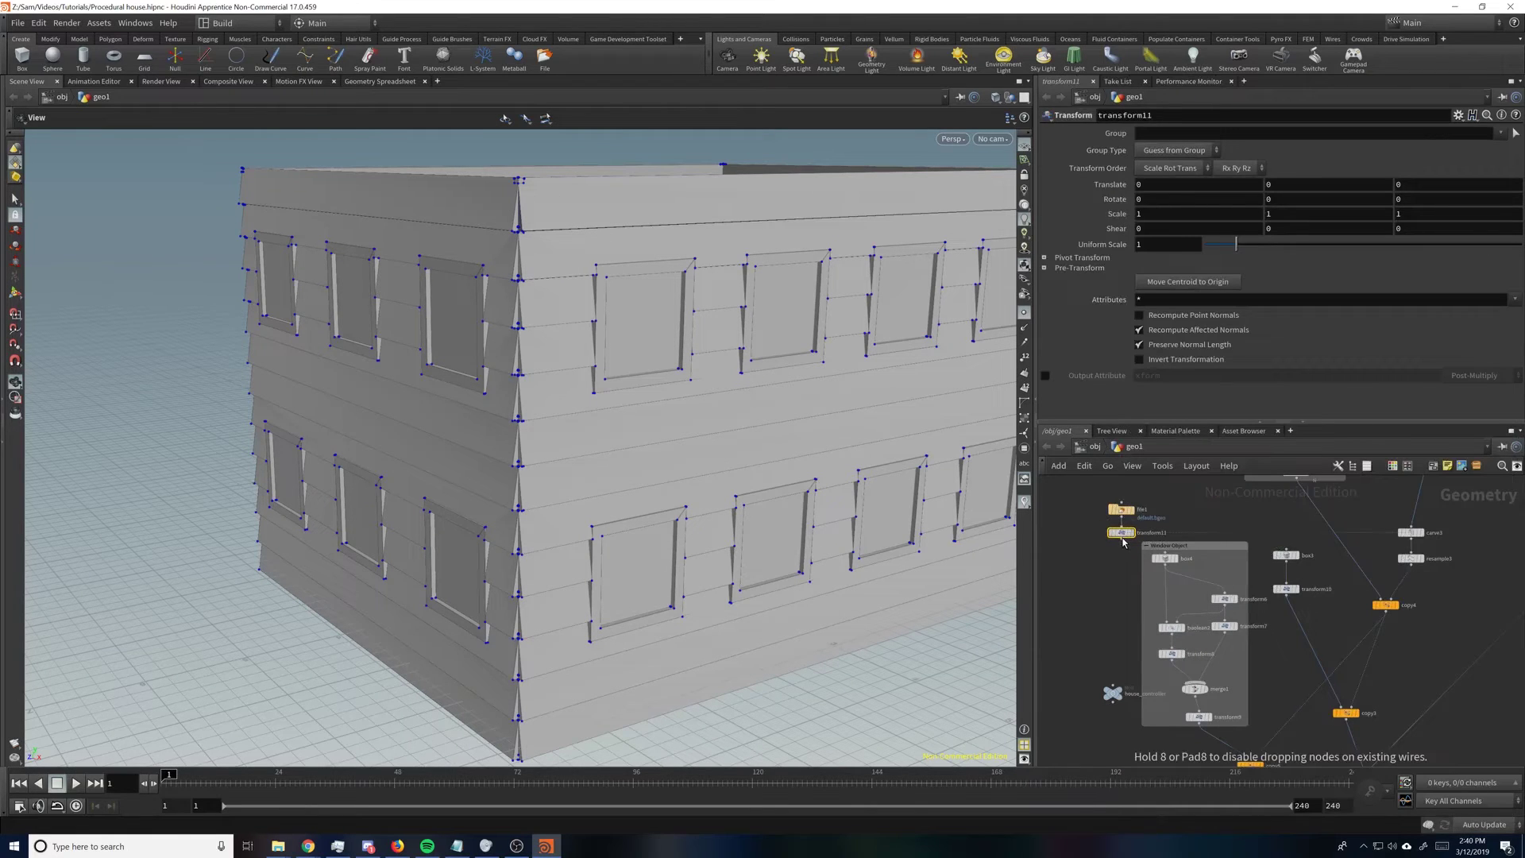
Step: Display box3 to examine the cutout box, and delete the trial File and Transform nodes
{"action": "left_click", "coordinate": [1300, 557]}
{"action": "left_click", "coordinate": [1286, 555]}
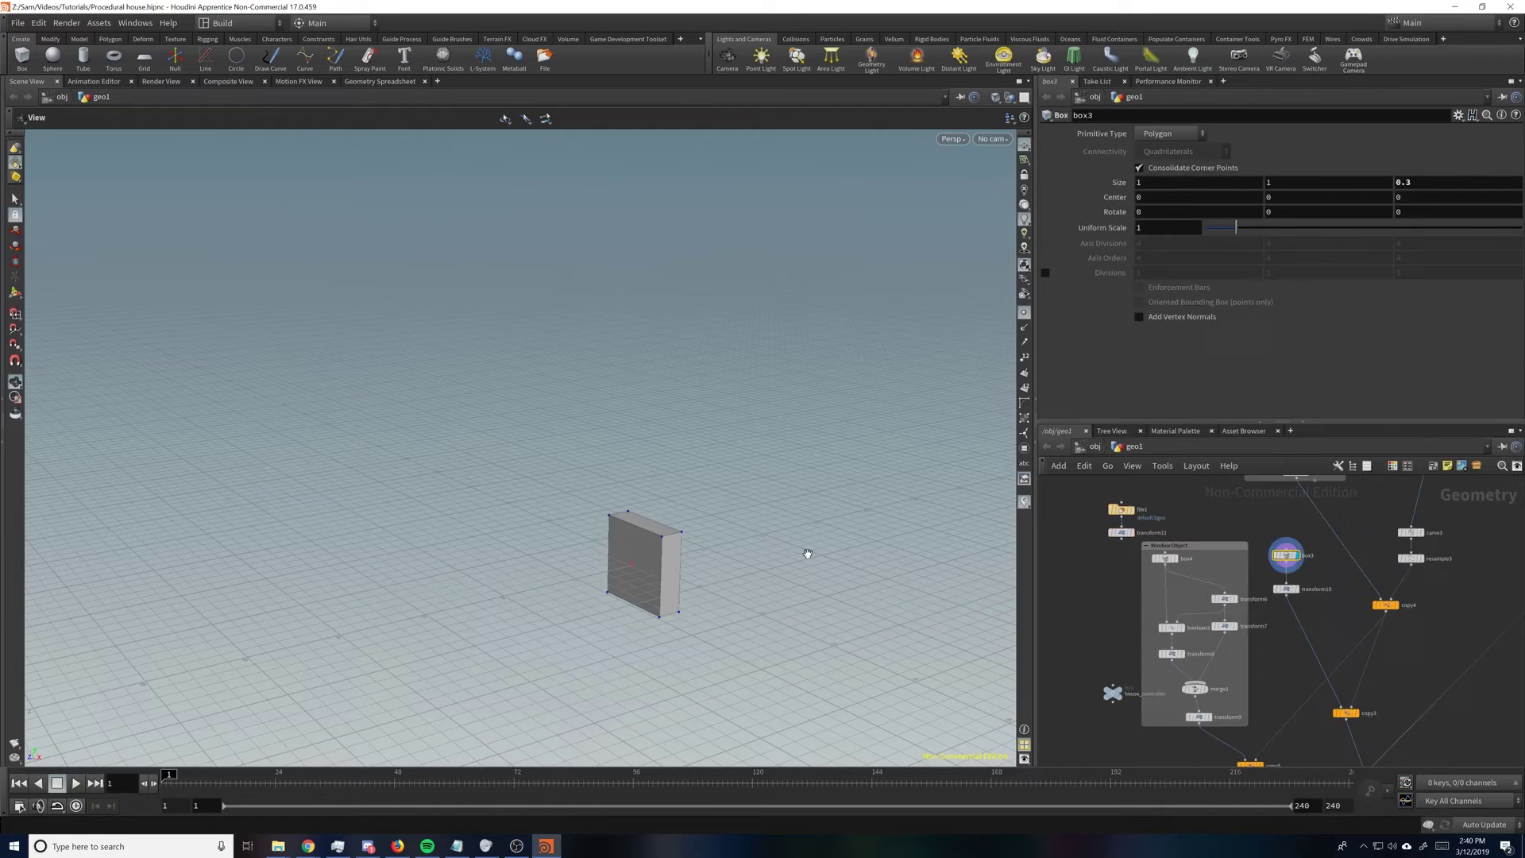
{"action": "left_click_drag", "start_coordinate": [806, 553], "coordinate": [720, 450]}
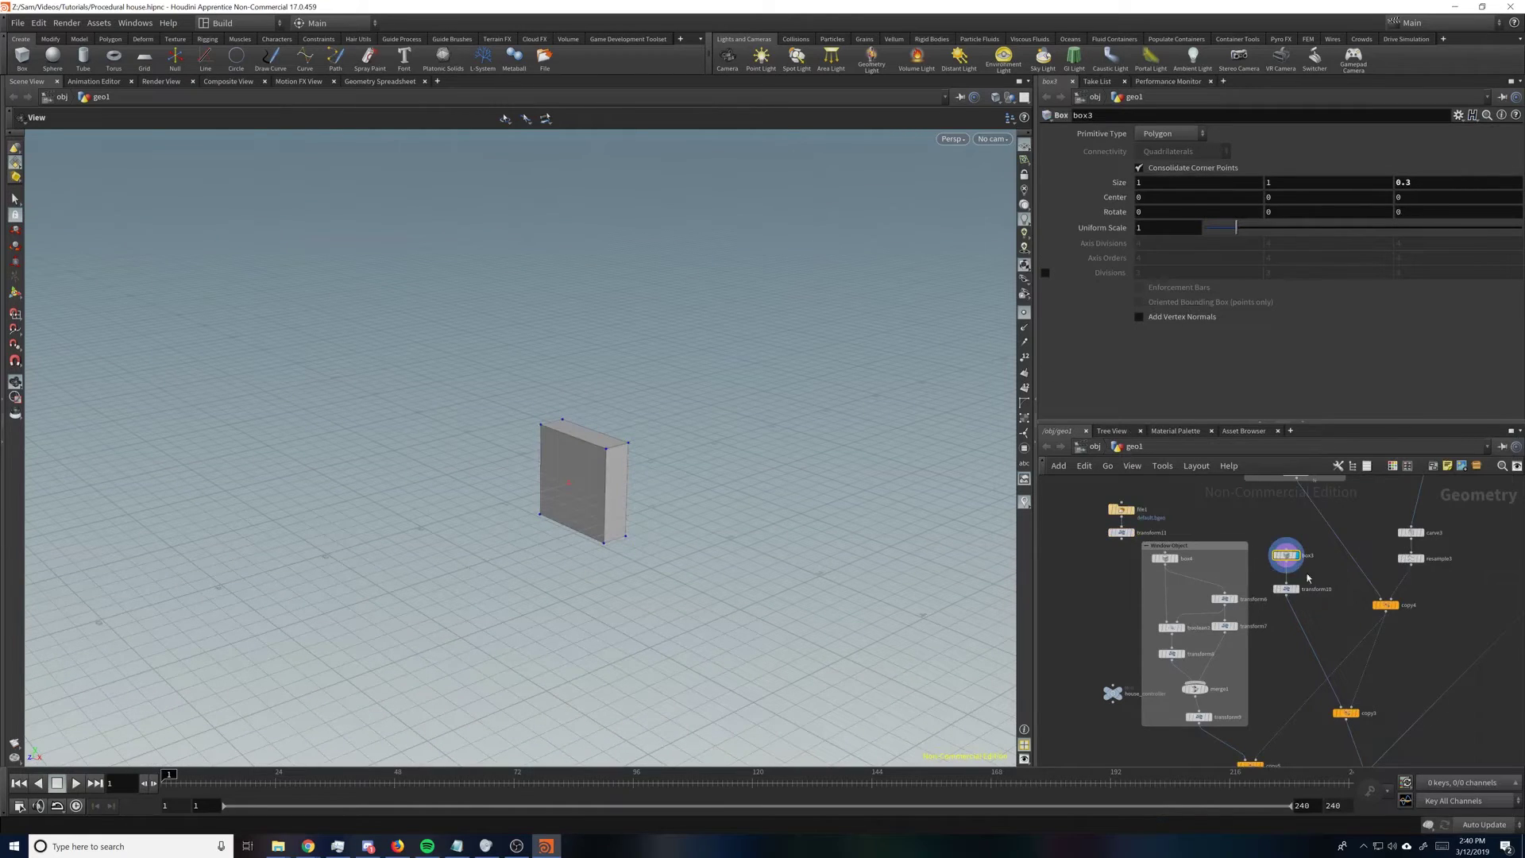
{"action": "key", "text": "Delete"}
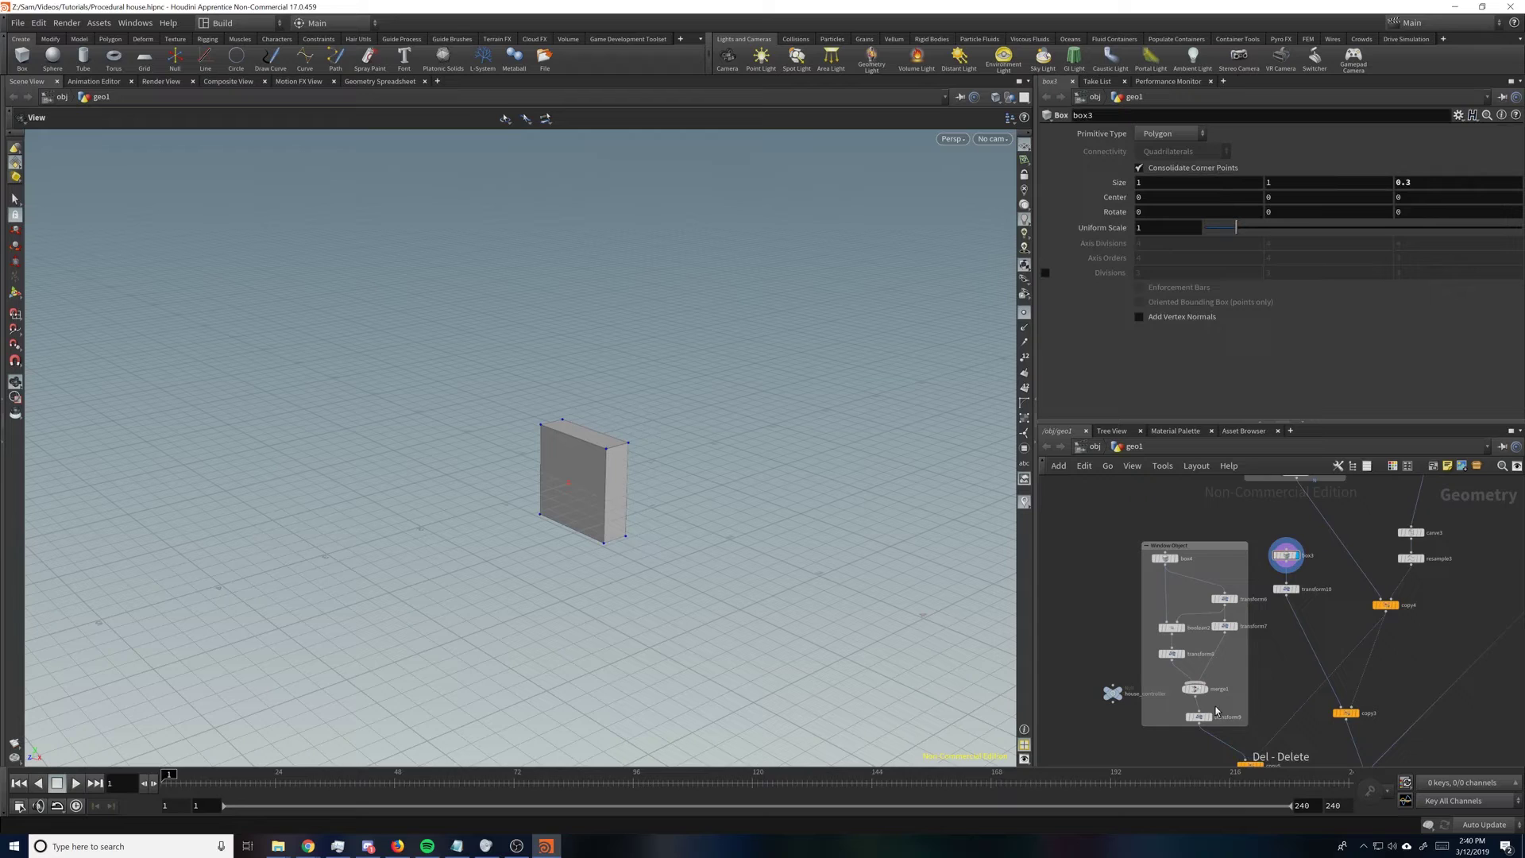
Step: Group box3 and transform10 in a network box titled "Bool windows"
{"action": "scroll", "coordinate": [1231, 705], "scroll_direction": "down", "scroll_amount": 2}
{"action": "middle_click_drag", "start_coordinate": [1231, 705], "coordinate": [1177, 731]}
{"action": "left_click", "coordinate": [1162, 617], "text": "shift"}
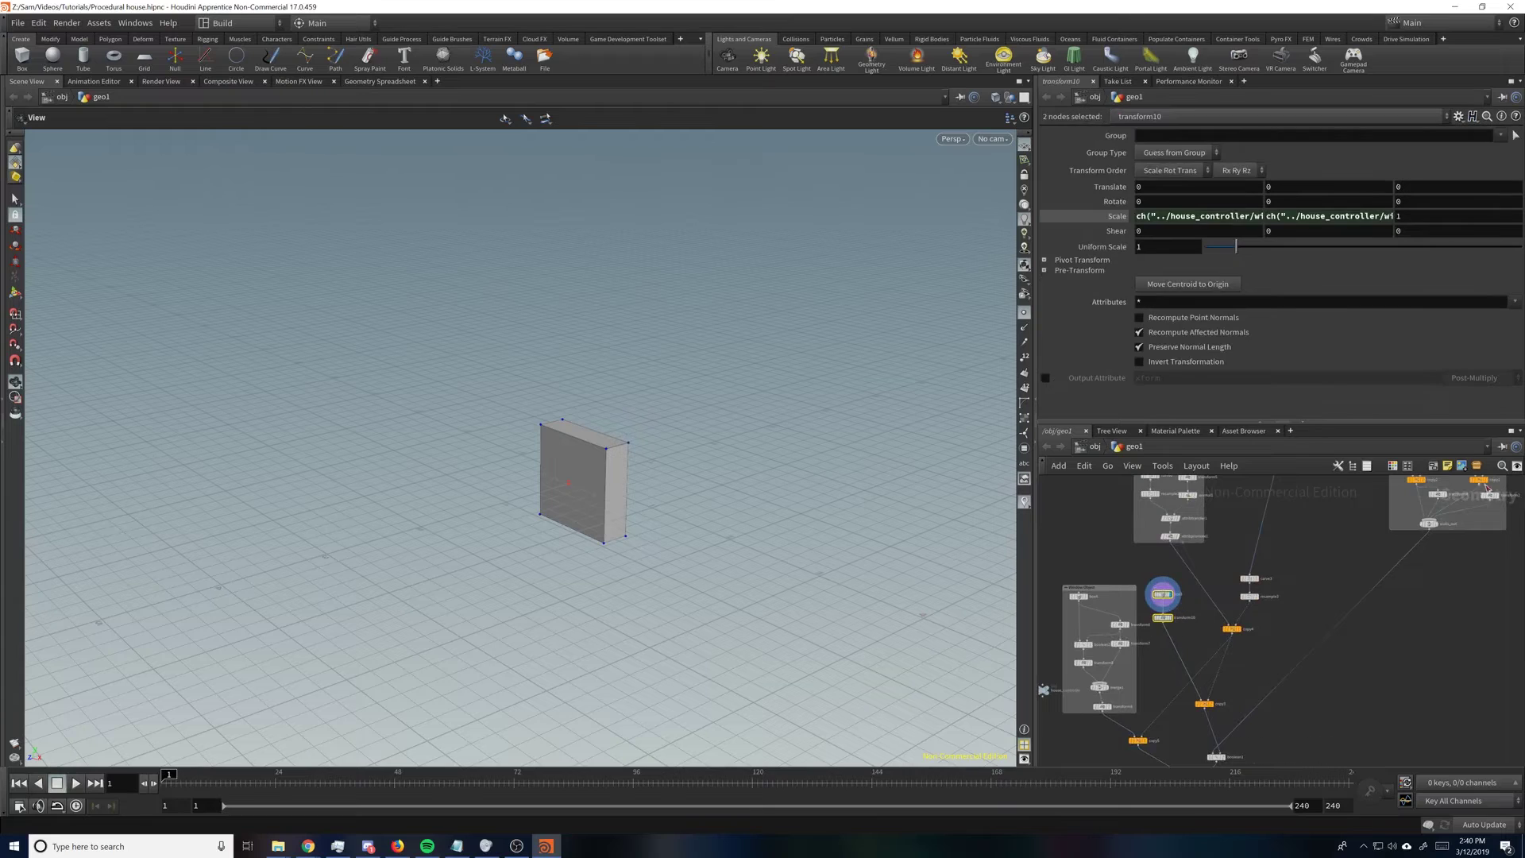
{"action": "left_click", "coordinate": [1435, 467]}
{"action": "scroll", "coordinate": [1189, 586], "scroll_direction": "up", "scroll_amount": 3}
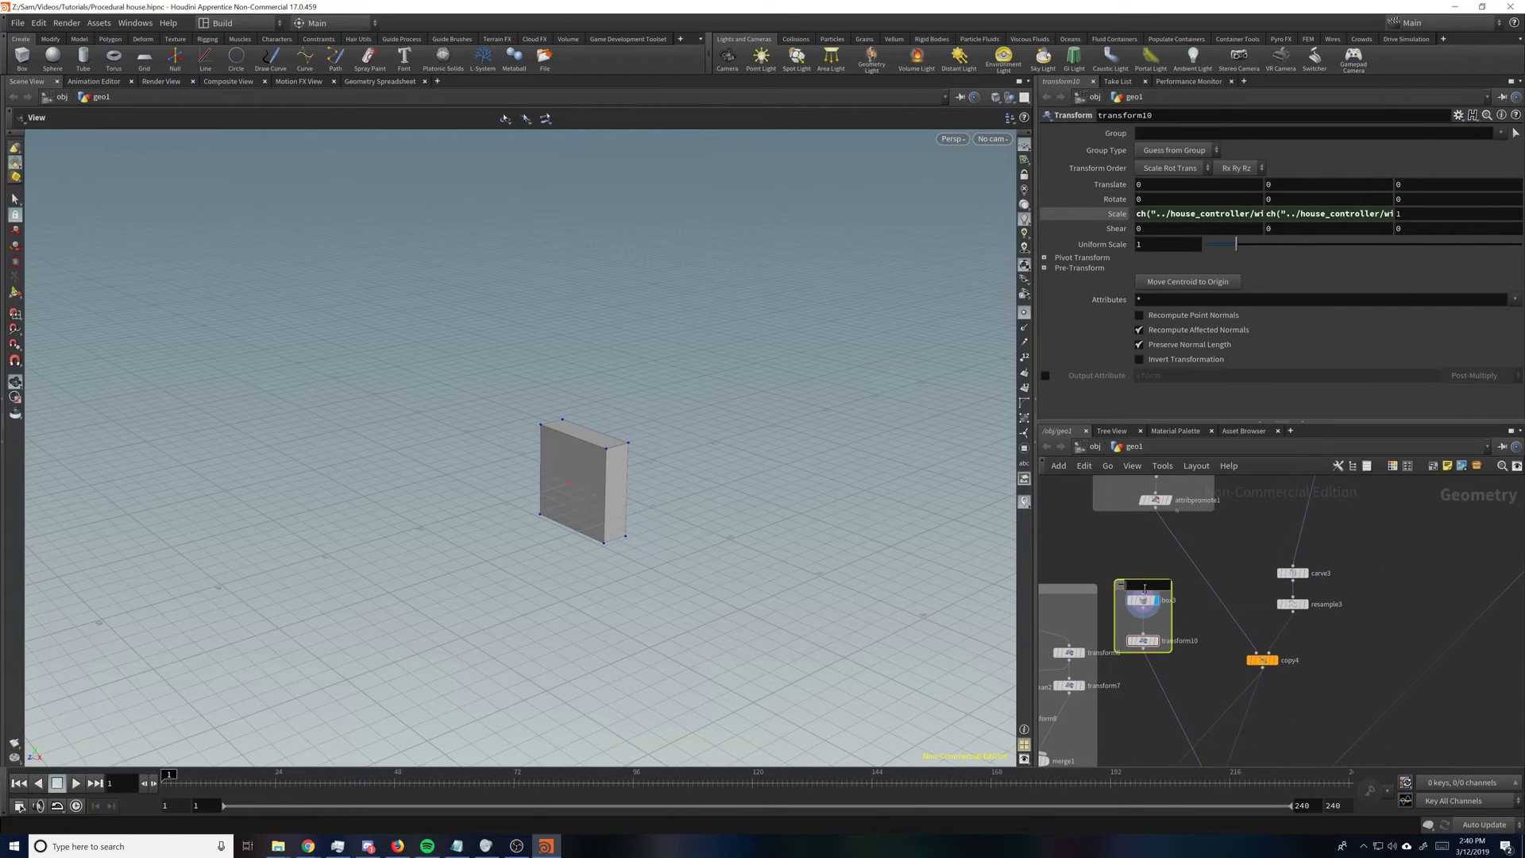
{"action": "type", "text": "Bool windows"}
{"action": "key", "text": "Return"}
Step: Rearrange the network so the Bool windows box sits below copy4 and includes copy3, with boolean1 and merge2 moved lower
{"action": "scroll", "coordinate": [1183, 572], "scroll_direction": "down", "scroll_amount": 4}
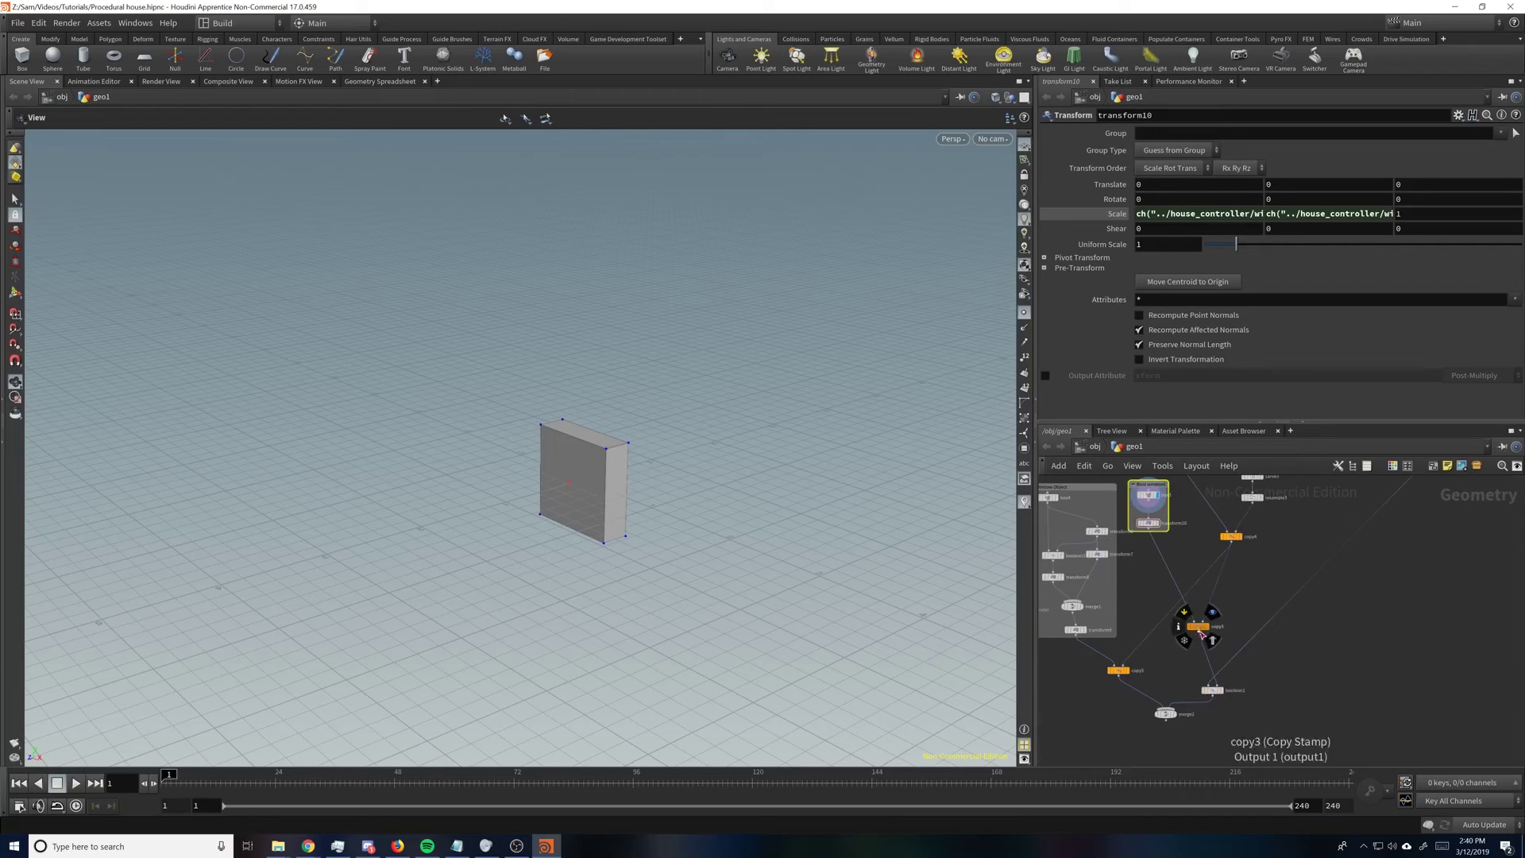
{"action": "left_click_drag", "start_coordinate": [1198, 629], "coordinate": [1225, 628]}
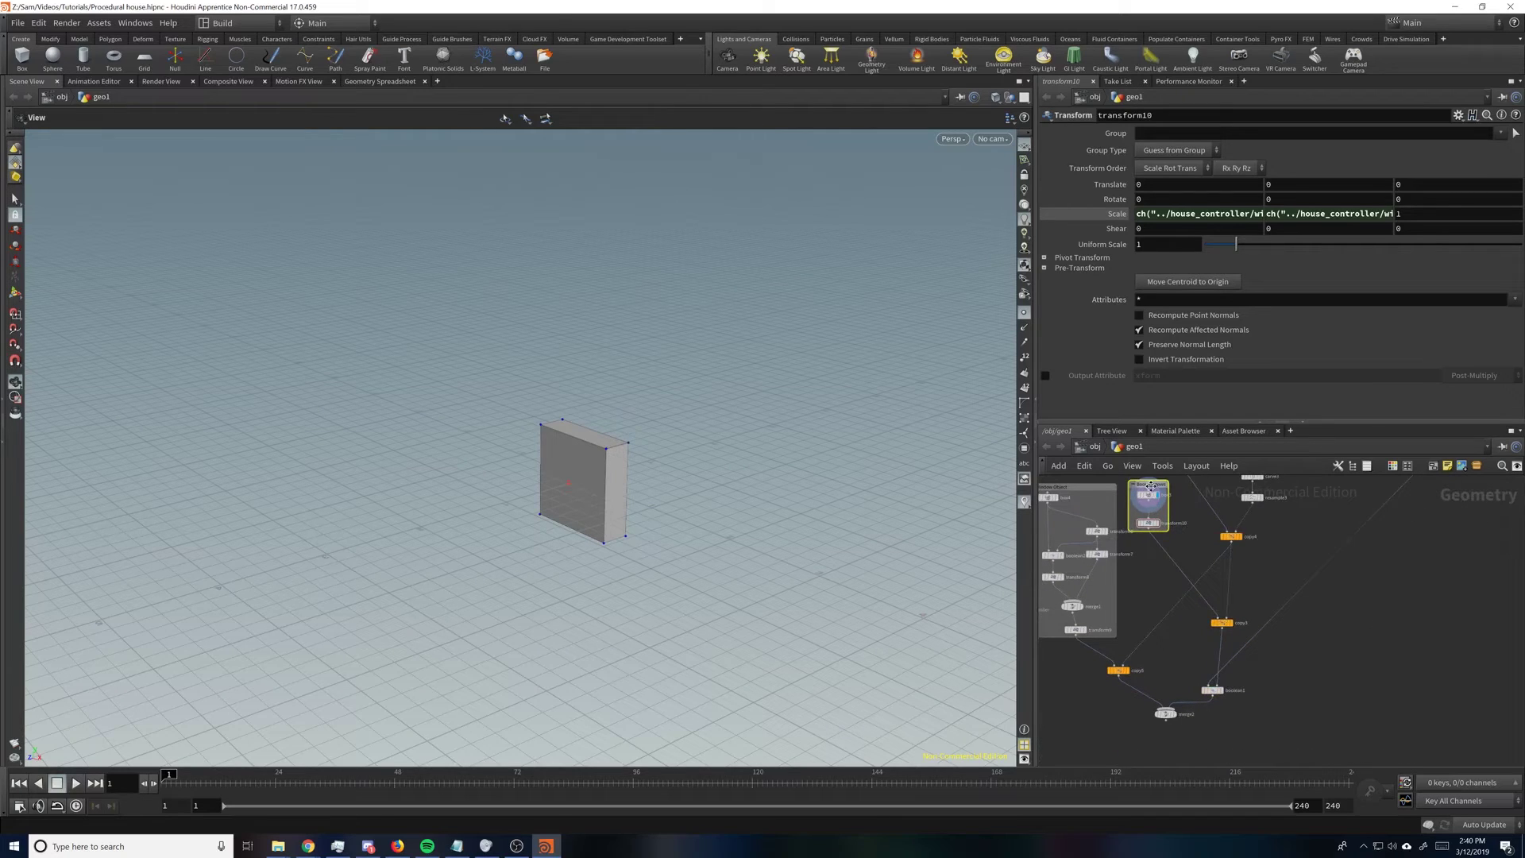
{"action": "left_click_drag", "start_coordinate": [1150, 485], "coordinate": [1207, 586]}
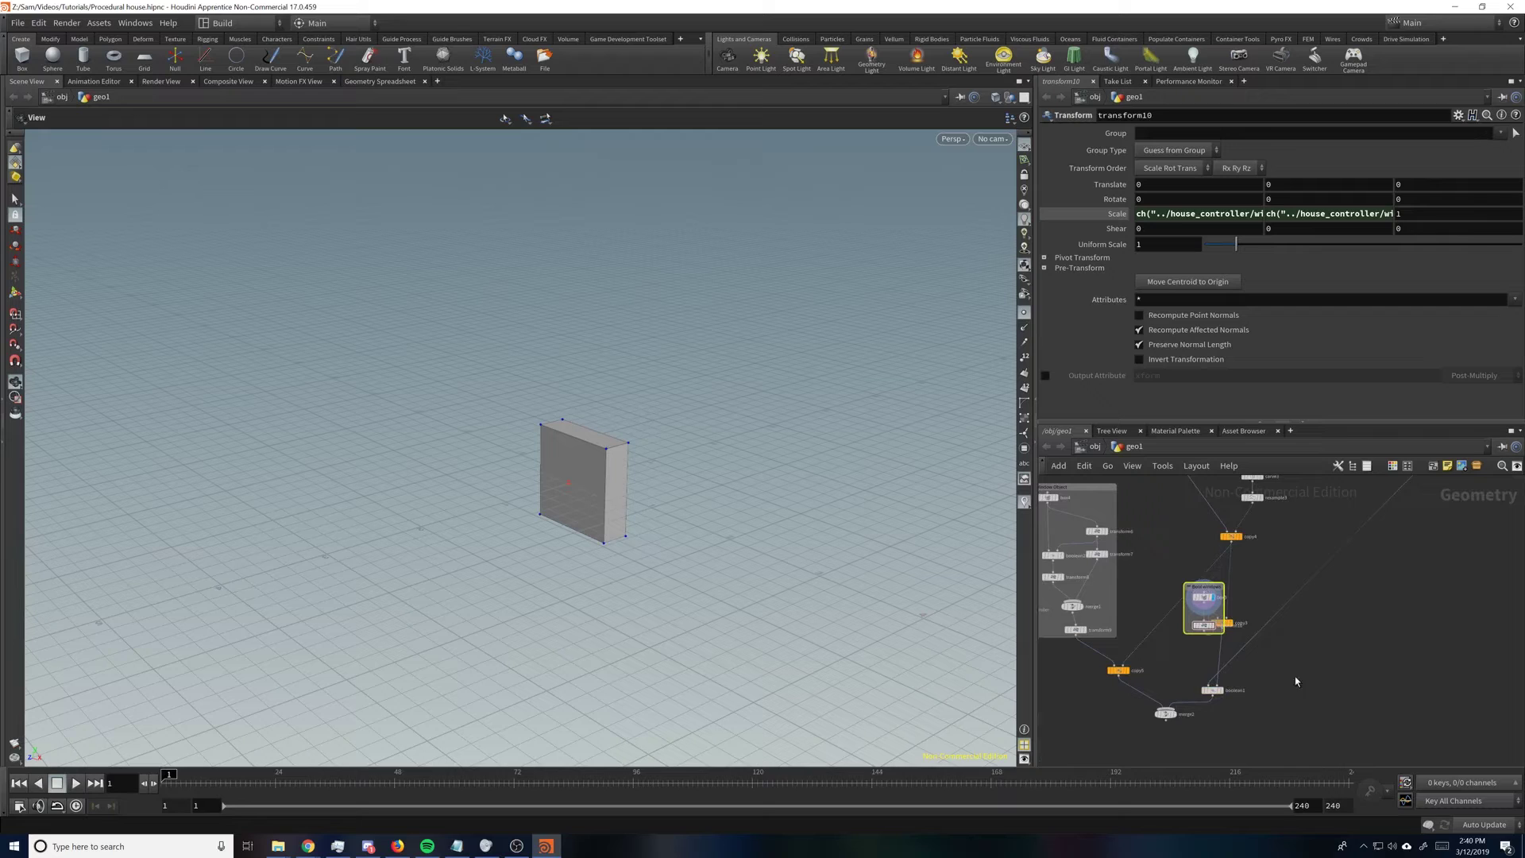
{"action": "left_click_drag", "start_coordinate": [1210, 687], "coordinate": [1235, 756]}
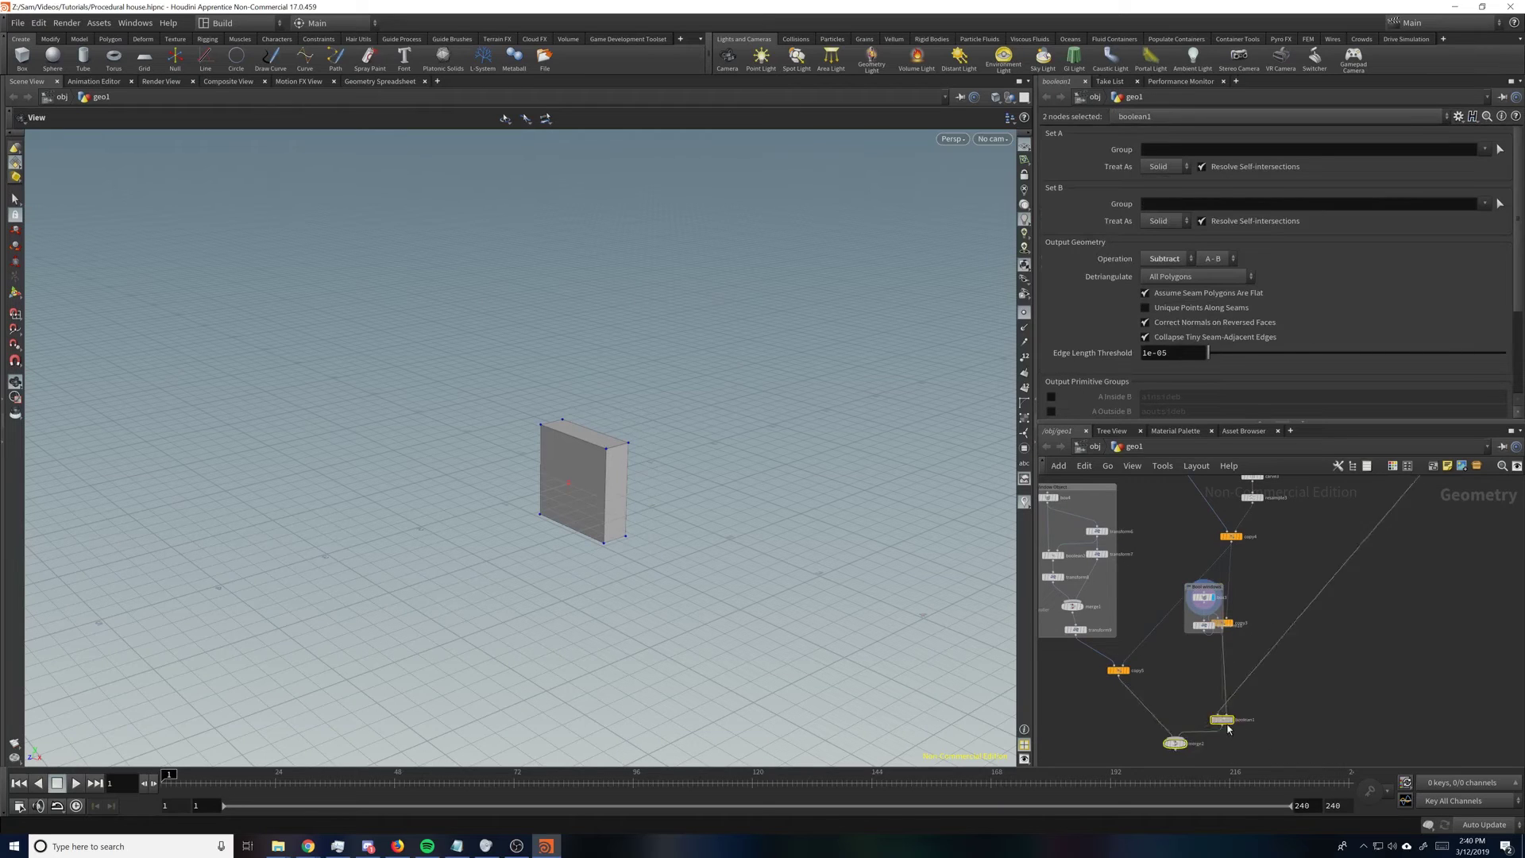
{"action": "left_click_drag", "start_coordinate": [1227, 629], "coordinate": [1230, 672]}
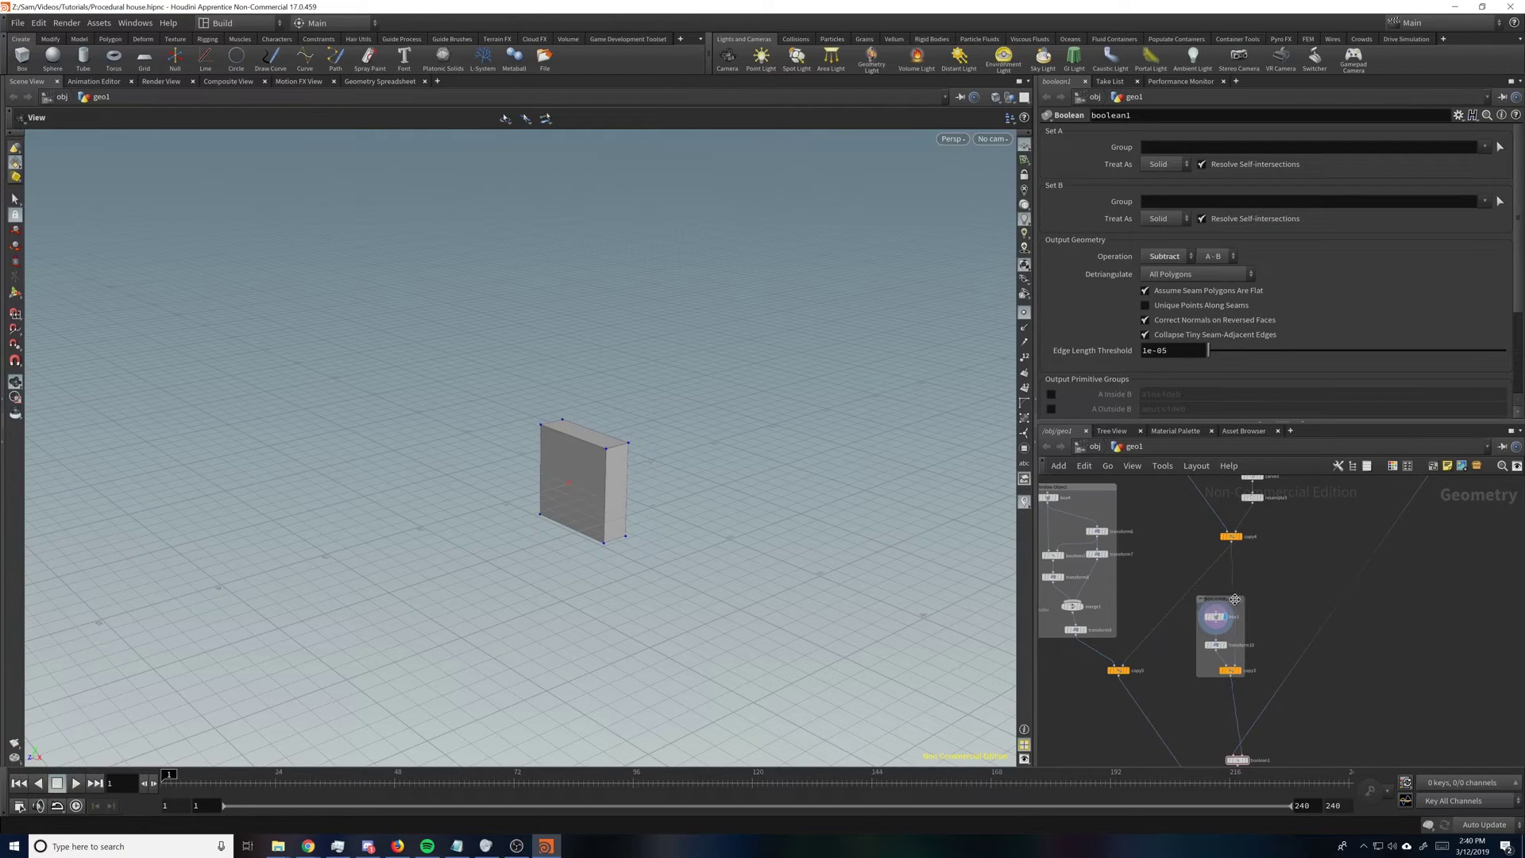
{"action": "scroll", "coordinate": [1359, 665], "scroll_direction": "down", "scroll_amount": 3}
{"action": "middle_click_drag", "start_coordinate": [1359, 663], "coordinate": [1322, 620]}
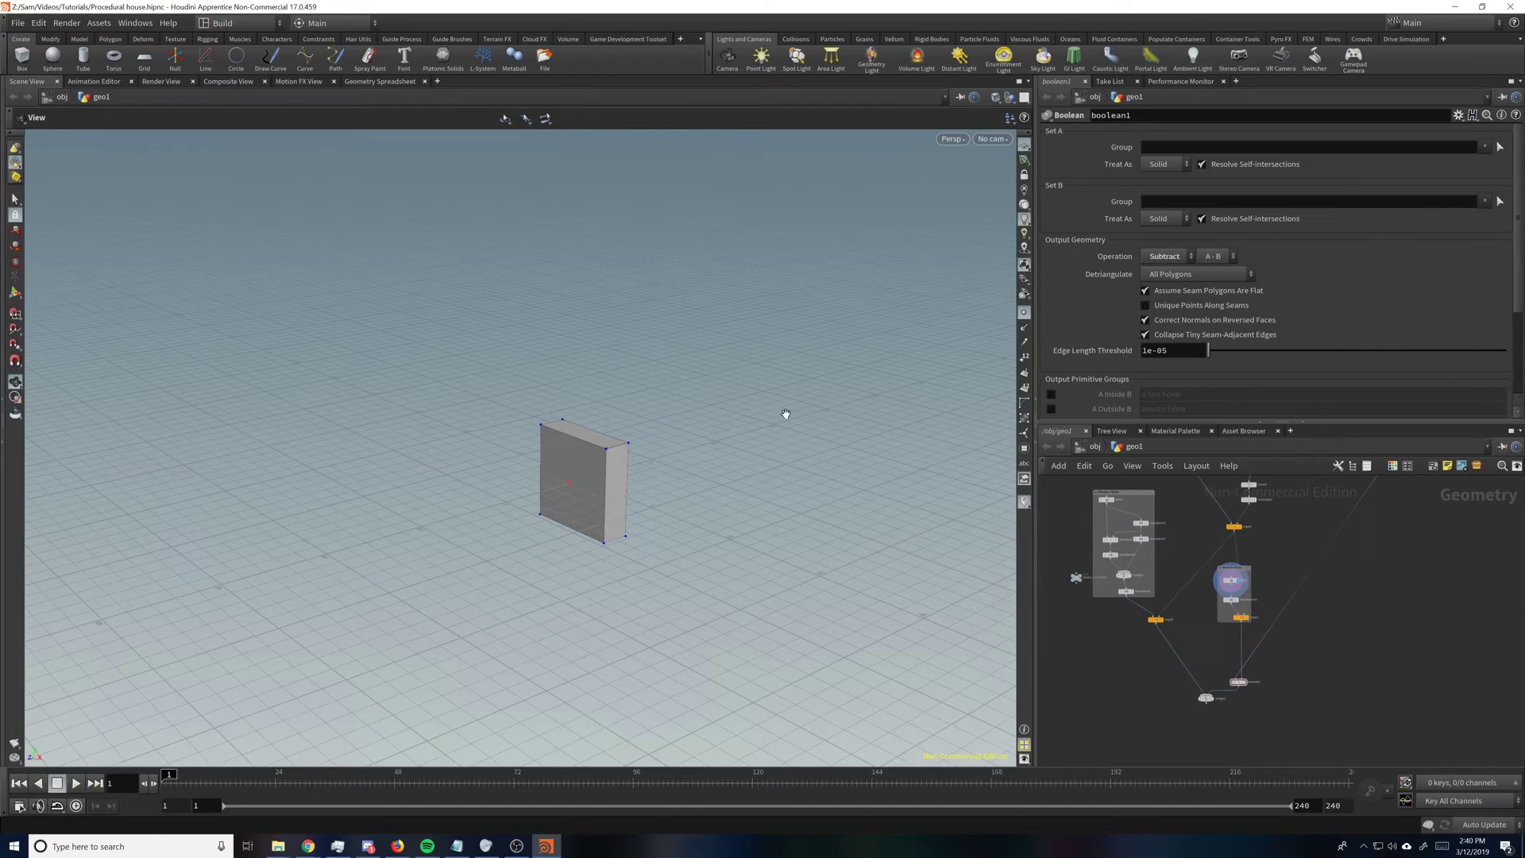
Step: Display the merged house and set house_controller's Top Buffer to about 0.469 and Bottom Buffer to about 0.47
{"action": "scroll", "coordinate": [786, 414], "scroll_direction": "down", "scroll_amount": 2}
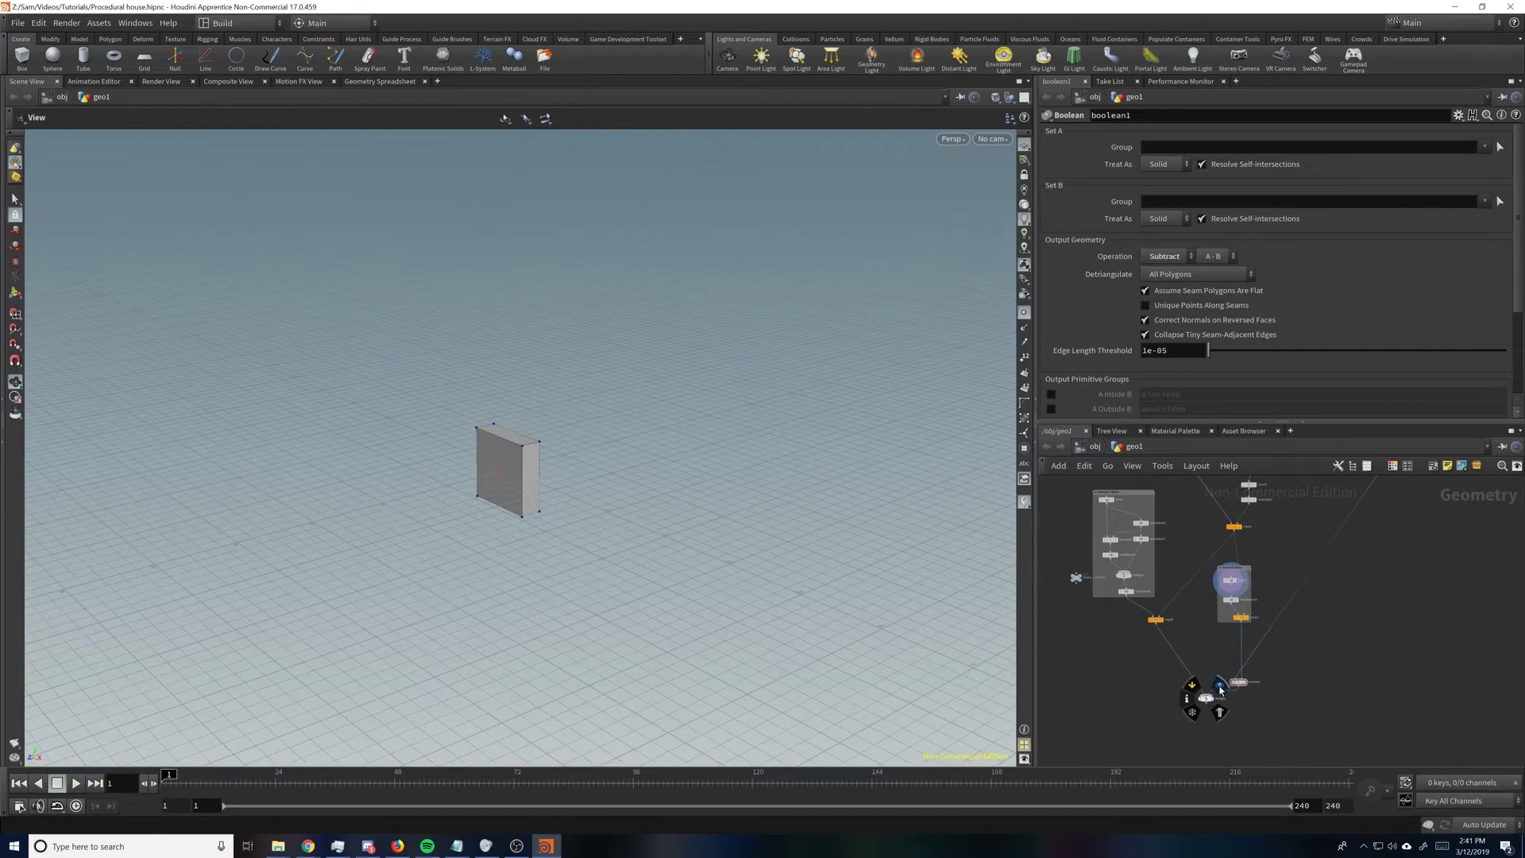
{"action": "left_click", "coordinate": [1220, 688]}
{"action": "left_click_drag", "start_coordinate": [698, 392], "coordinate": [755, 453], "text": "alt"}
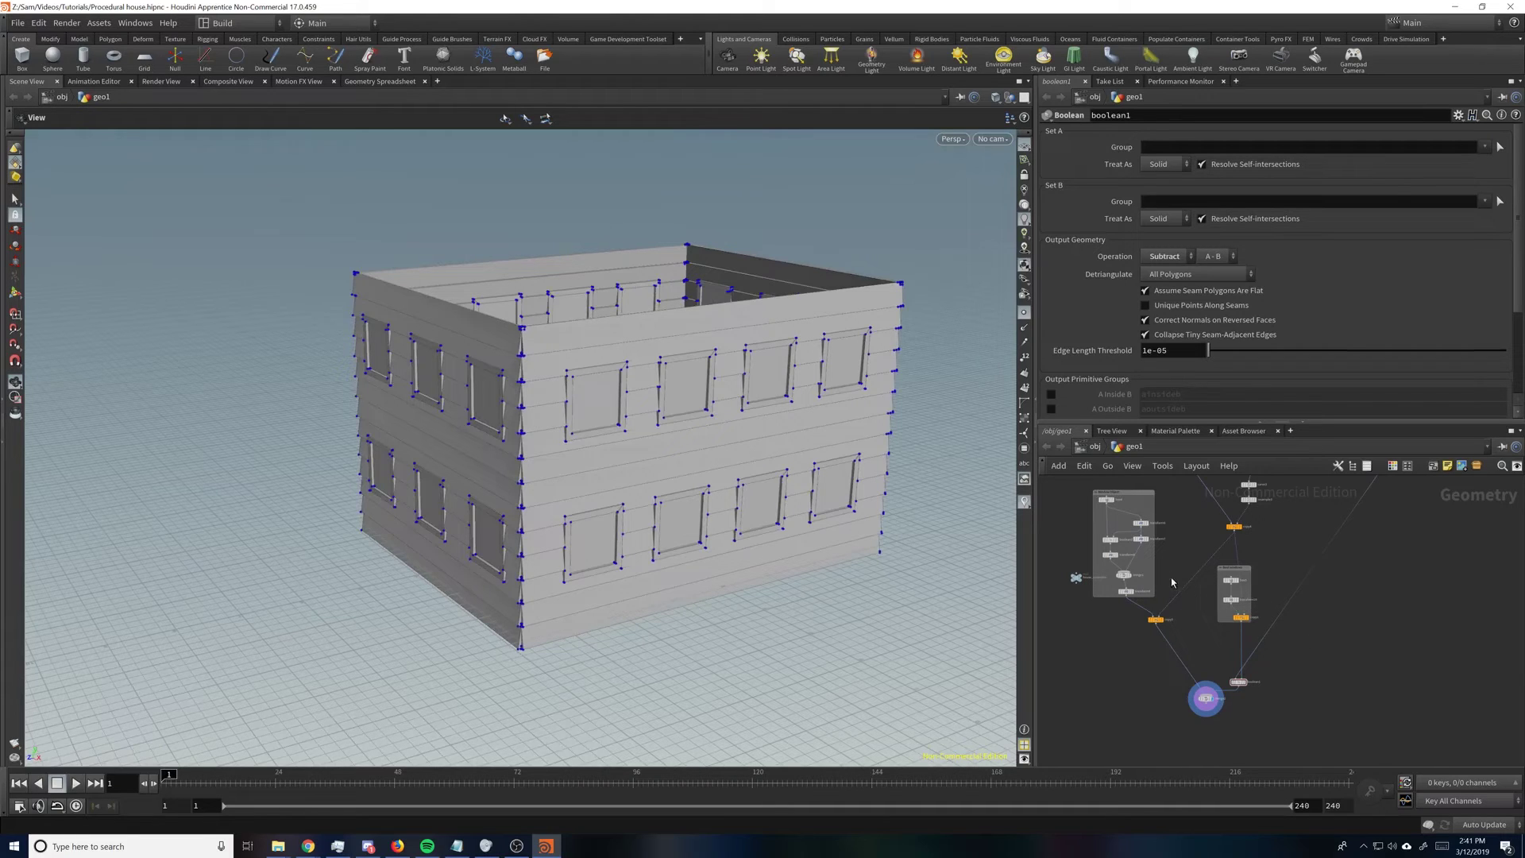
{"action": "left_click", "coordinate": [1077, 578]}
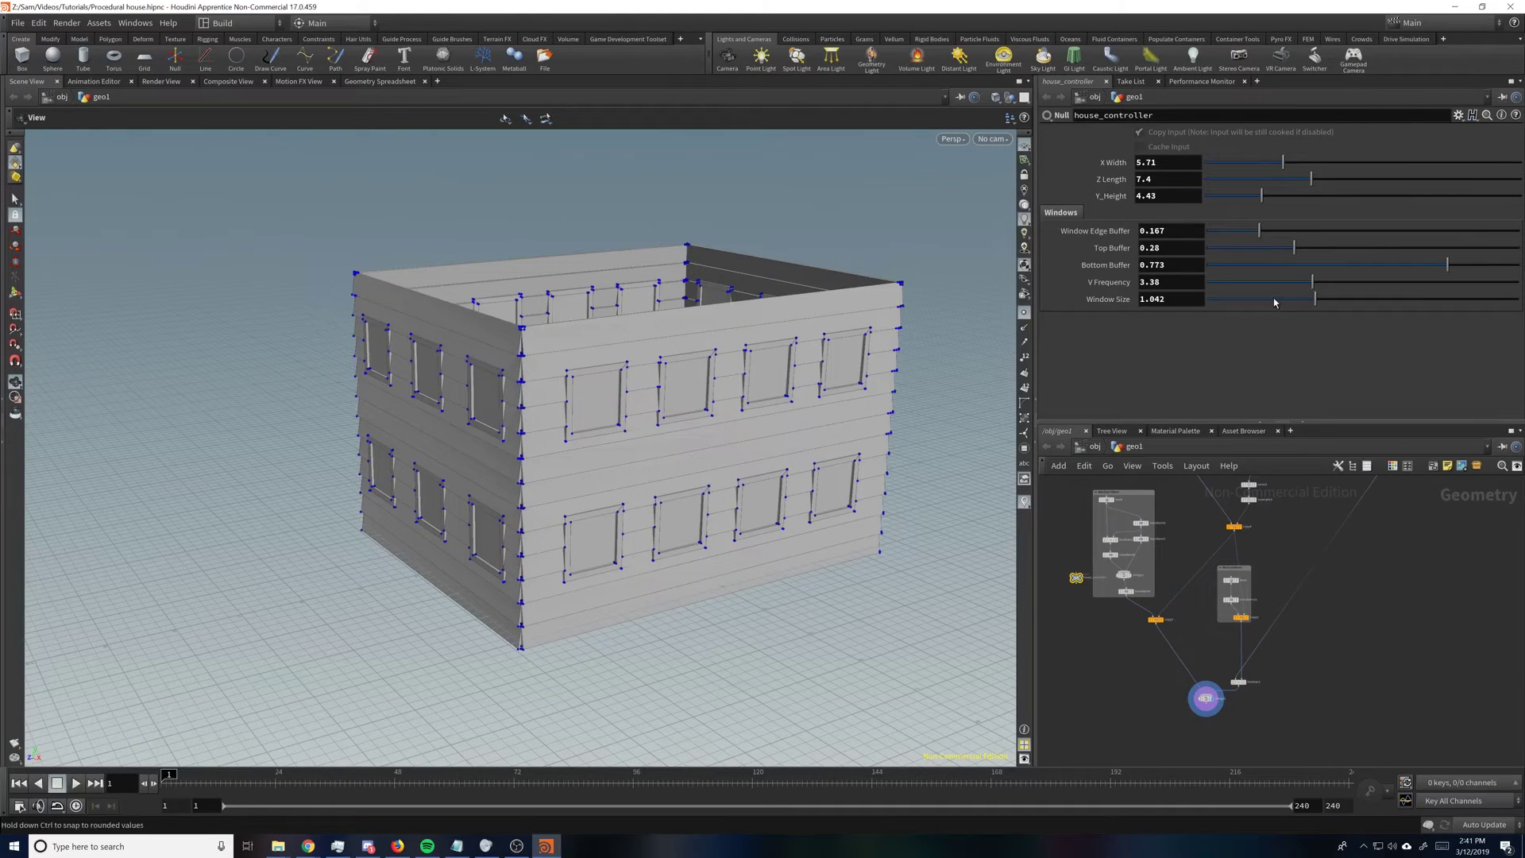
{"action": "left_click_drag", "start_coordinate": [1292, 249], "coordinate": [1350, 266]}
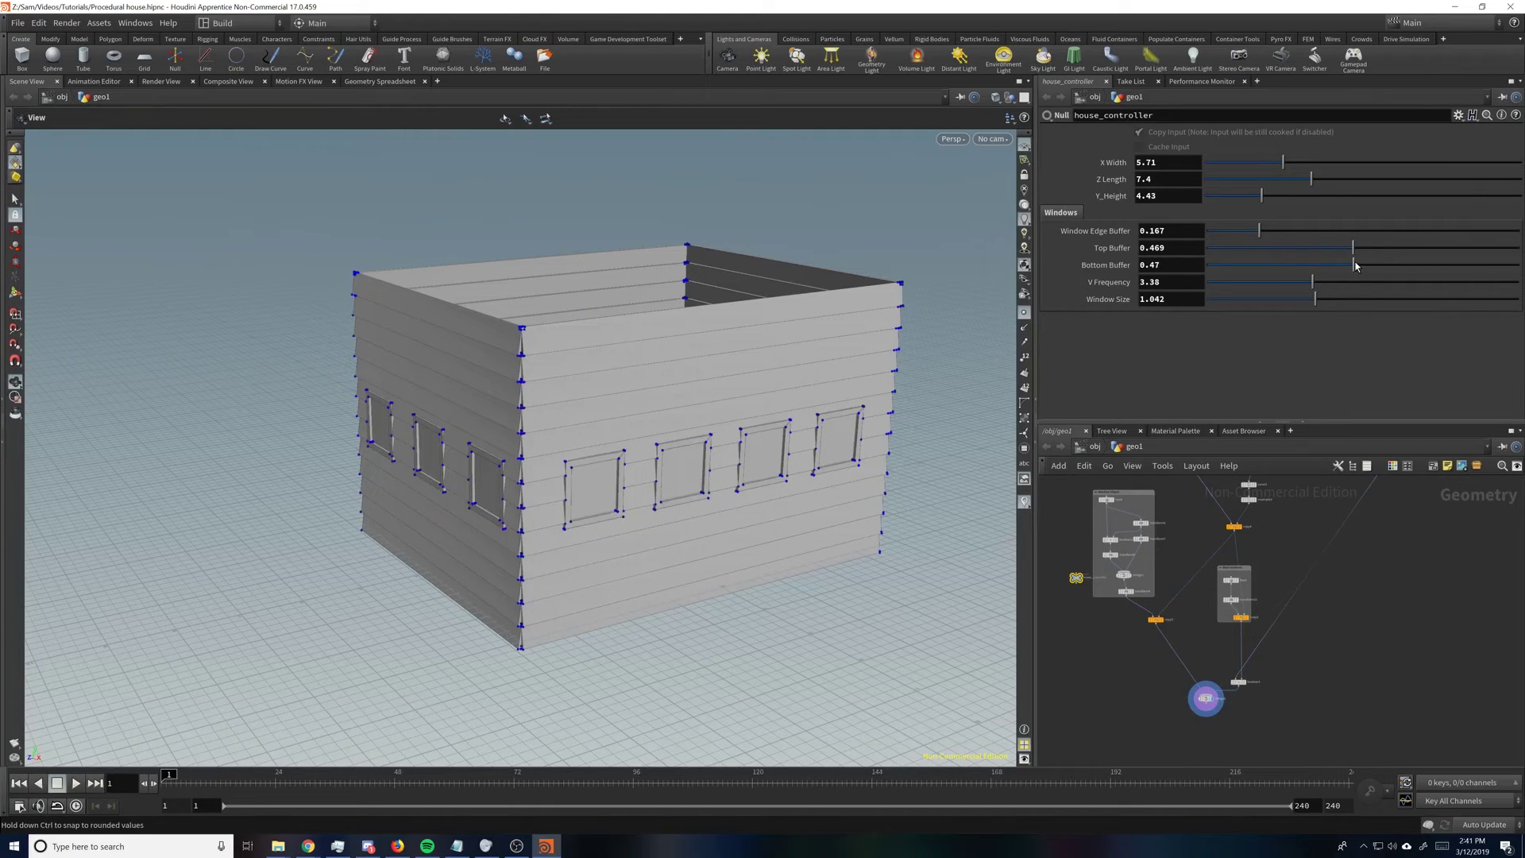
Step: Set both the Top Buffer and the Bottom Buffer of house_controller to 0.5
{"action": "left_click_drag", "start_coordinate": [1170, 249], "coordinate": [1138, 249]}
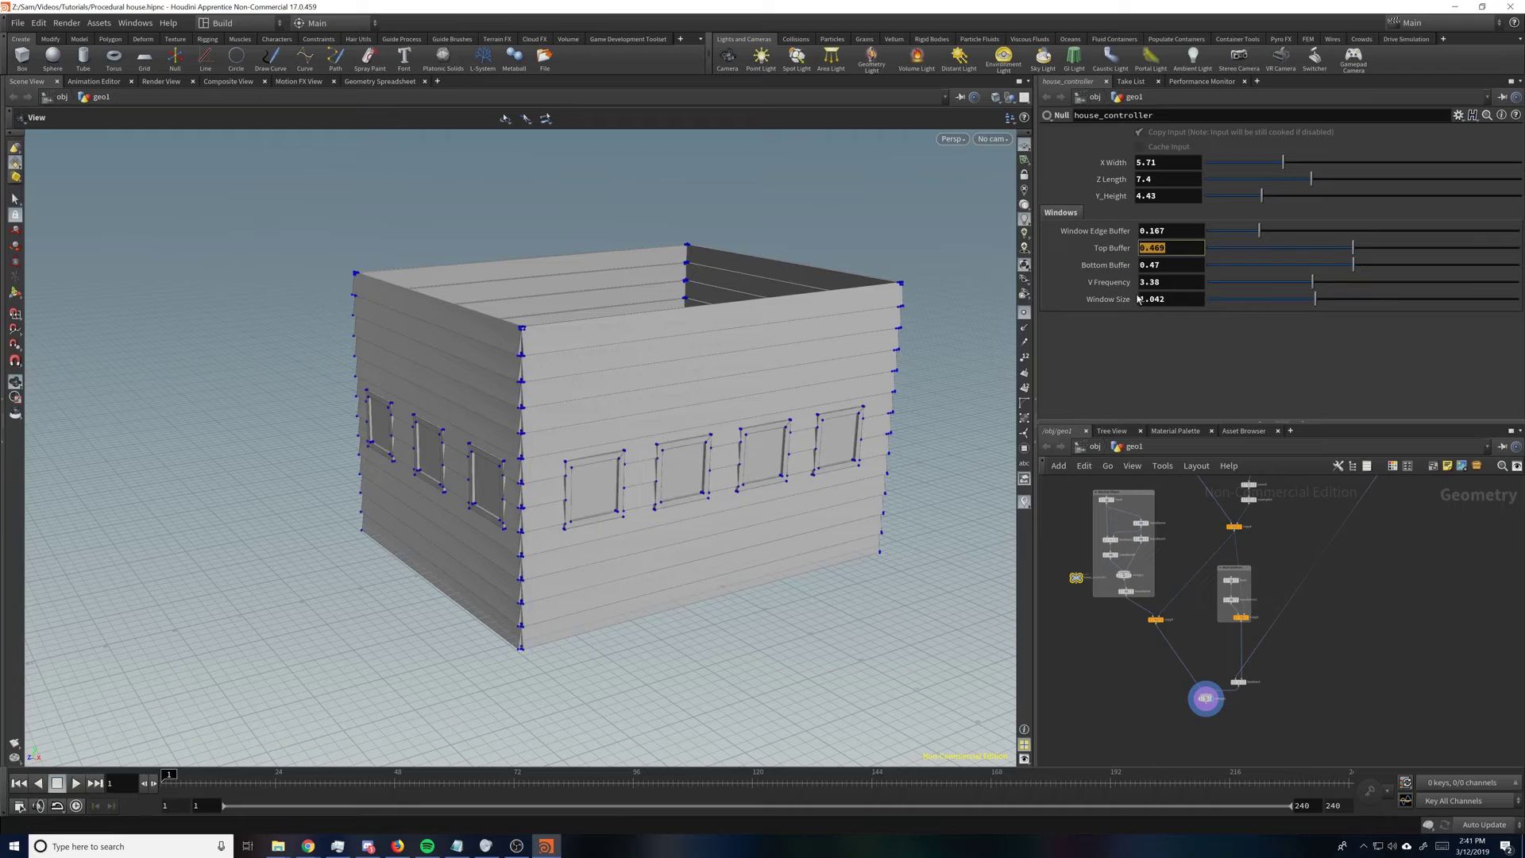
{"action": "type", "text": ".5"}
{"action": "key", "text": "Tab"}
{"action": "type", "text": ".5"}
{"action": "key", "text": "Return"}
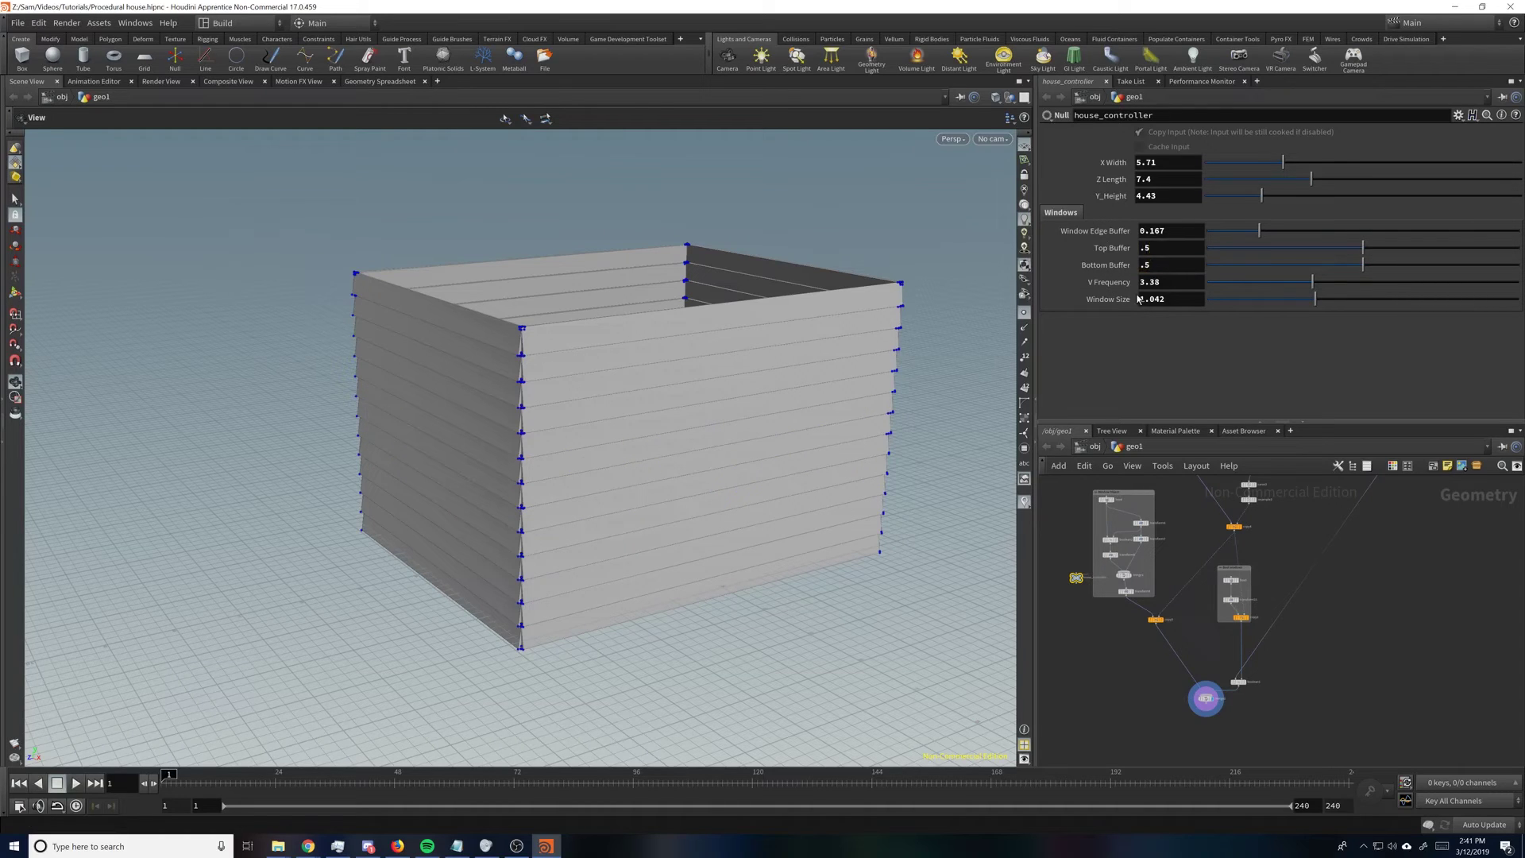
Step: Adjust the window buffers on house_controller to about 0.262 for the Top Buffer and 0.628 for the Bottom Buffer
{"action": "left_click_drag", "start_coordinate": [1363, 249], "coordinate": [1402, 268]}
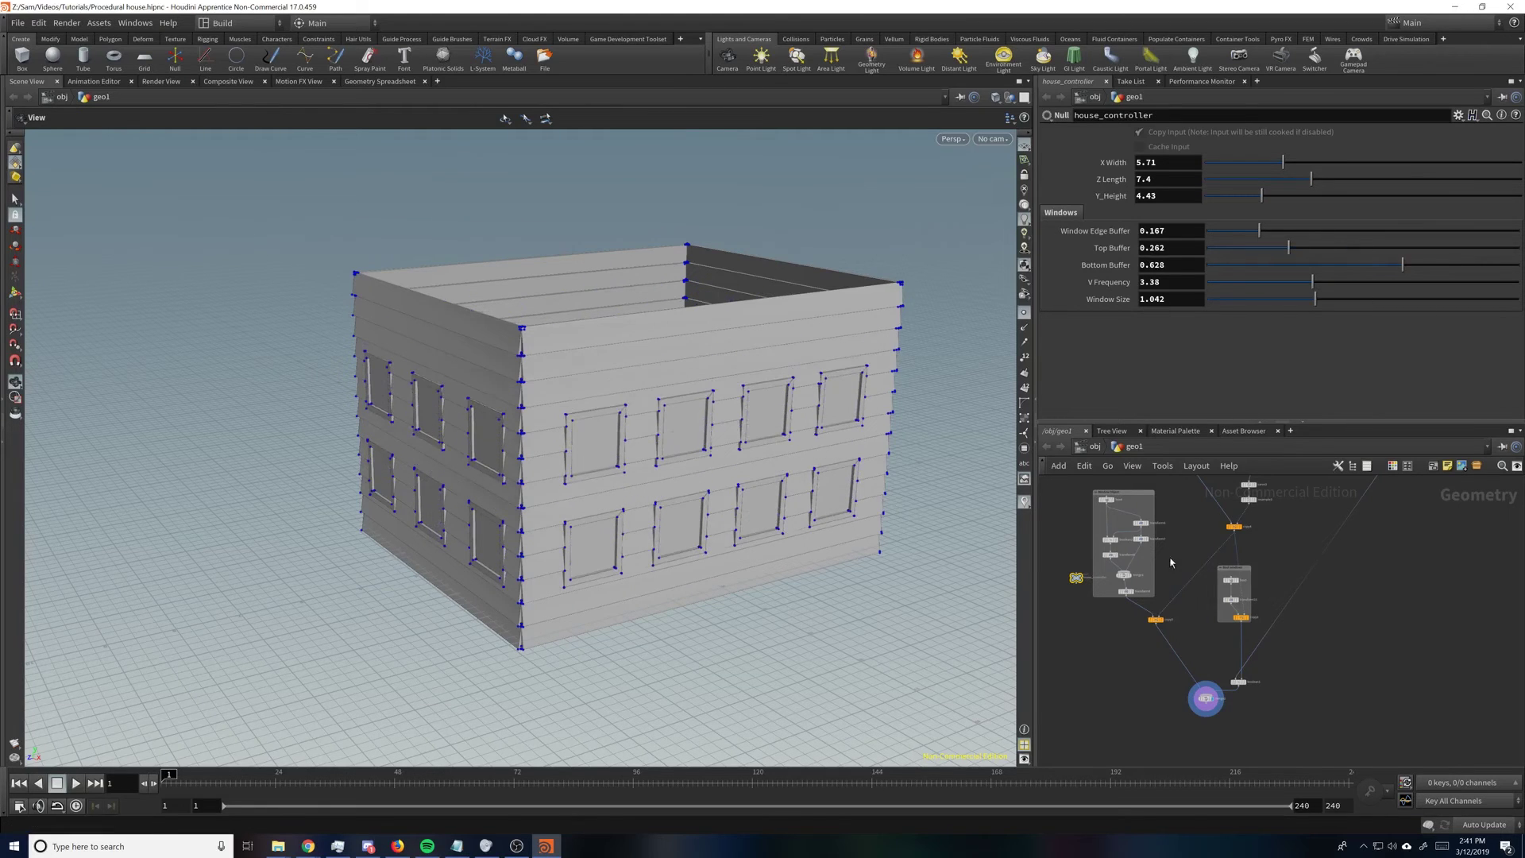
{"action": "scroll", "coordinate": [1179, 530], "scroll_direction": "up", "scroll_amount": 5}
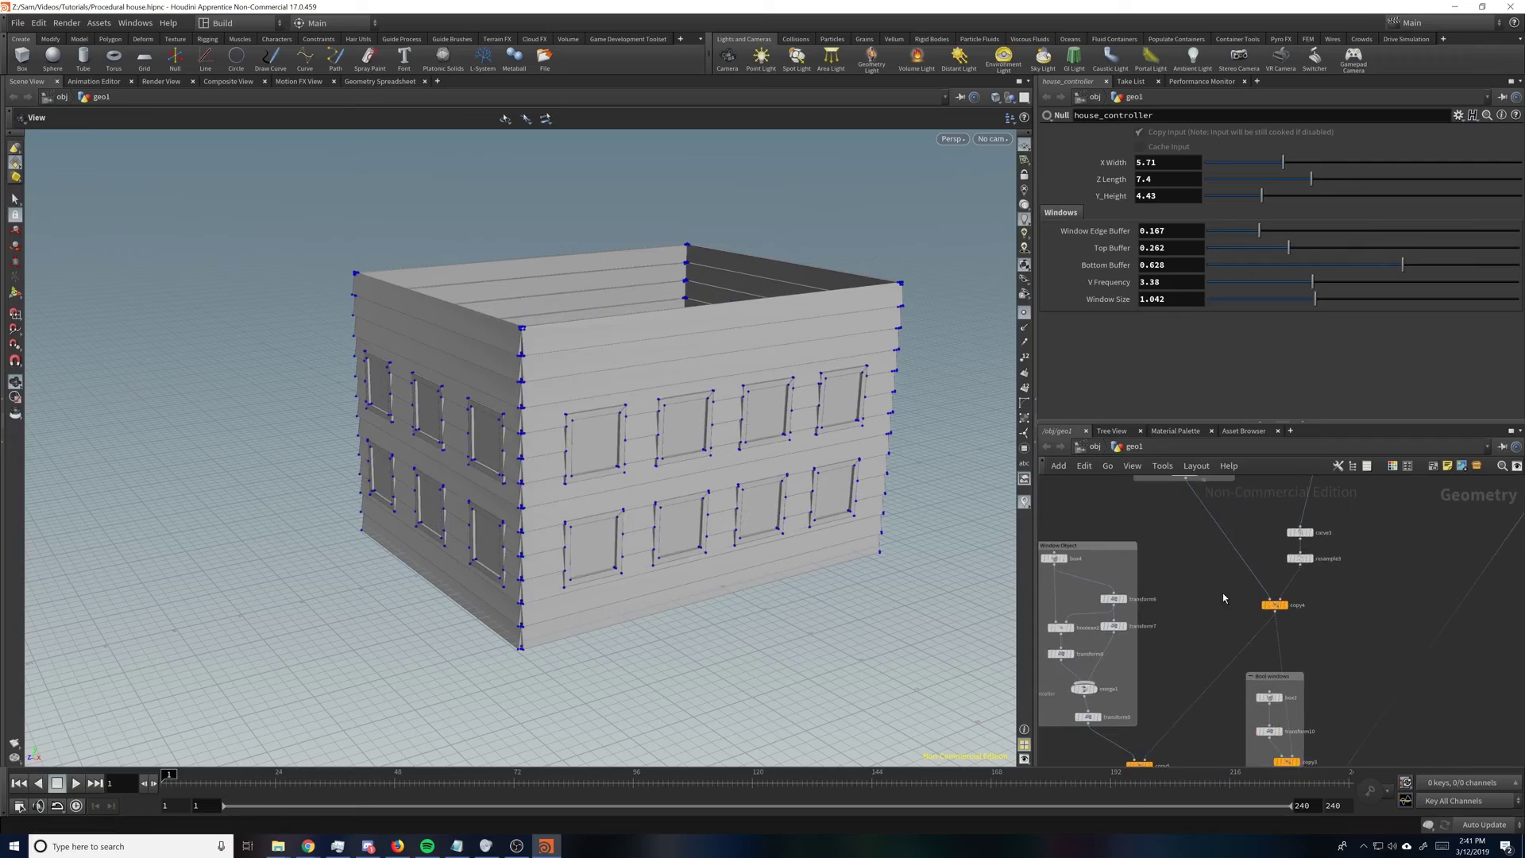
{"action": "middle_click_drag", "start_coordinate": [1168, 567], "coordinate": [1153, 538]}
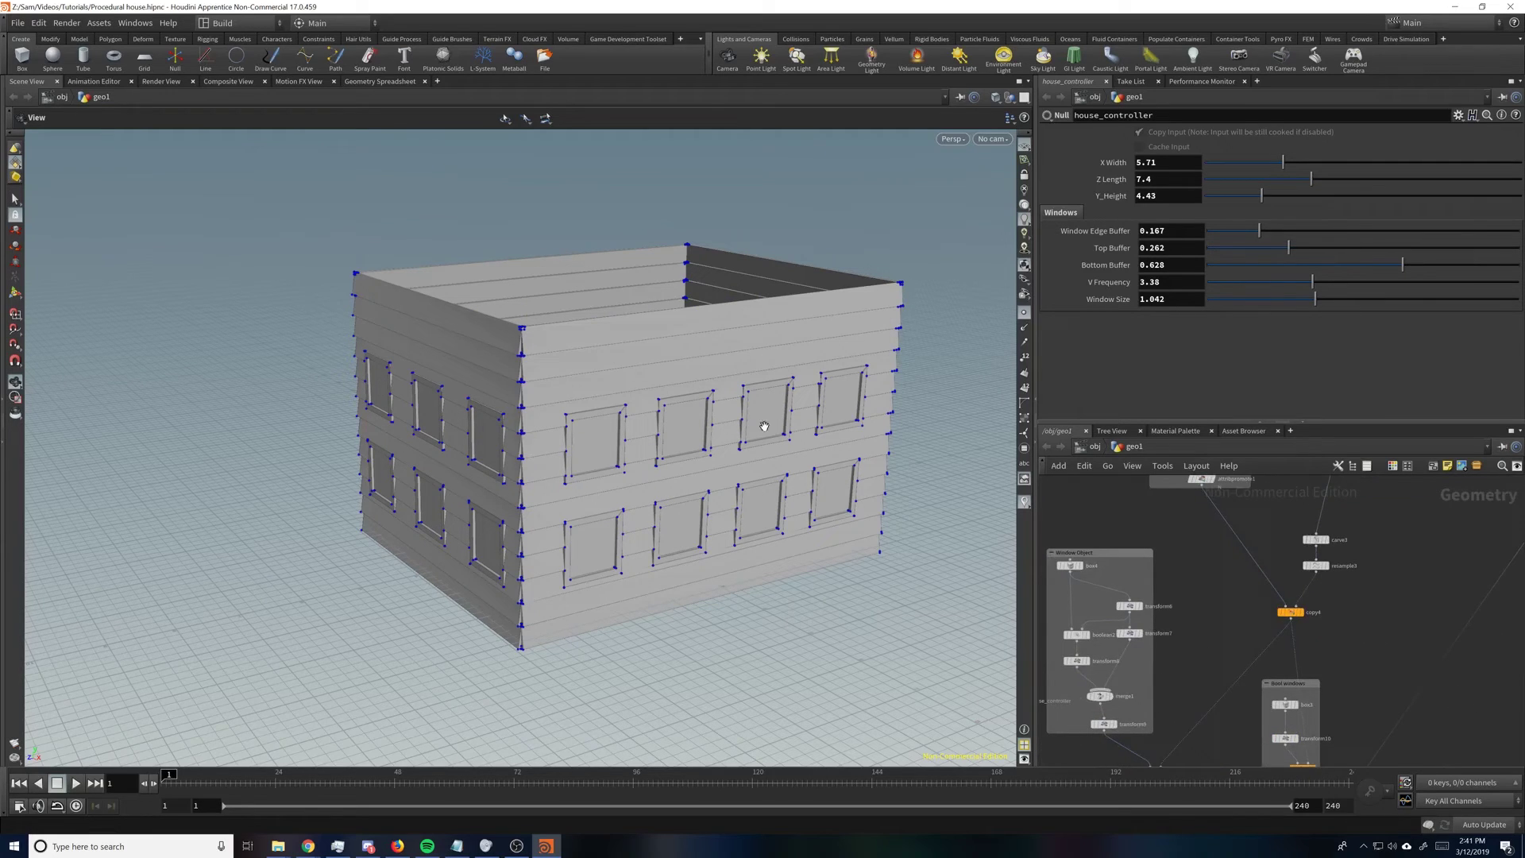
Step: Add a toggle parameter named One_Floor with the label One Floor to house_controller's Windows folder
{"action": "left_click", "coordinate": [1458, 115]}
{"action": "left_click", "coordinate": [1378, 147]}
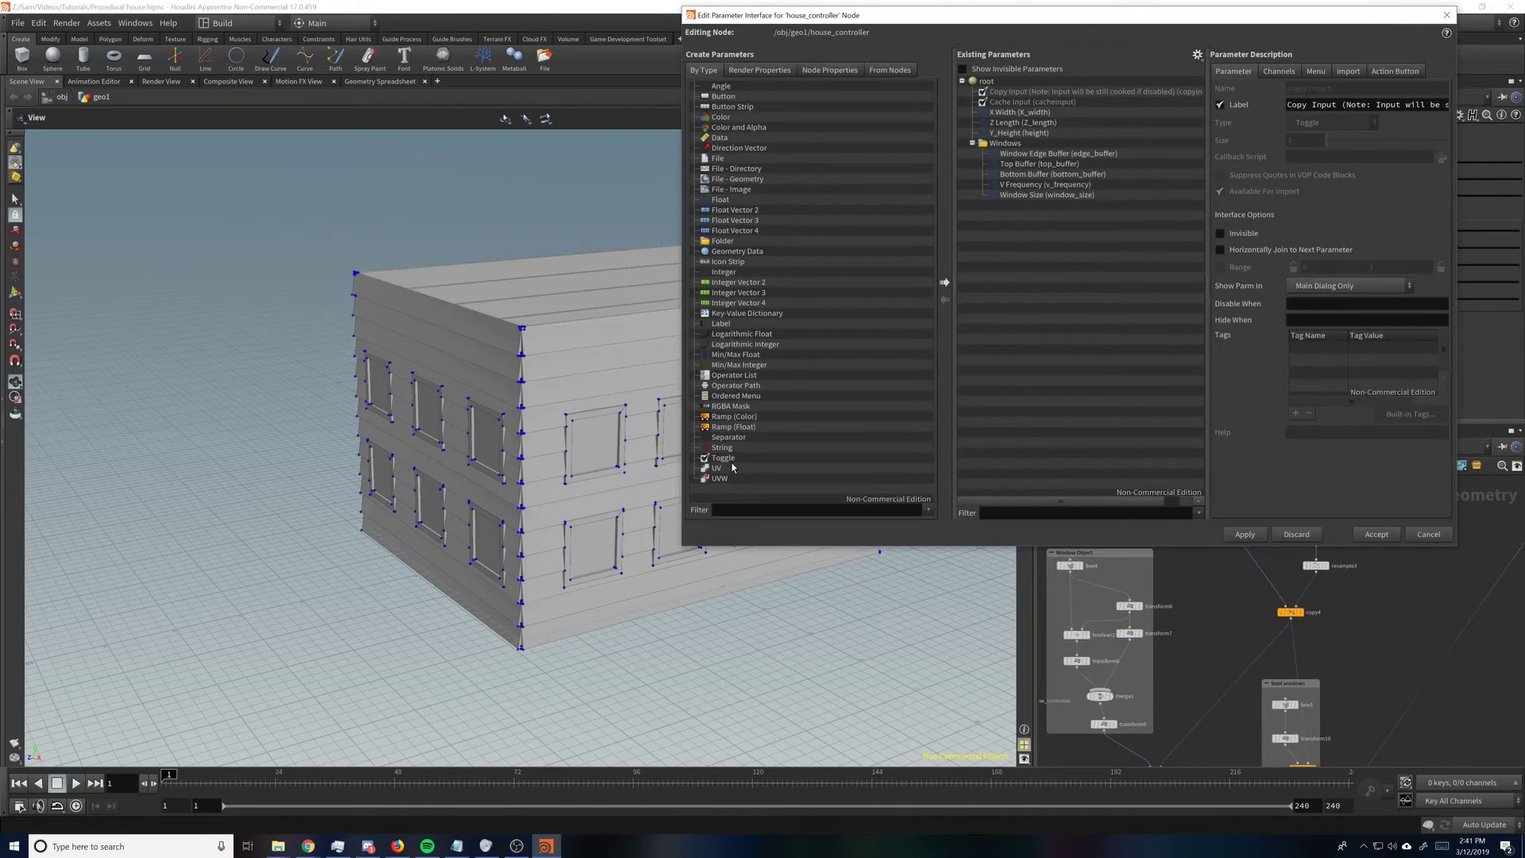
{"action": "left_click_drag", "start_coordinate": [828, 412], "coordinate": [1009, 150]}
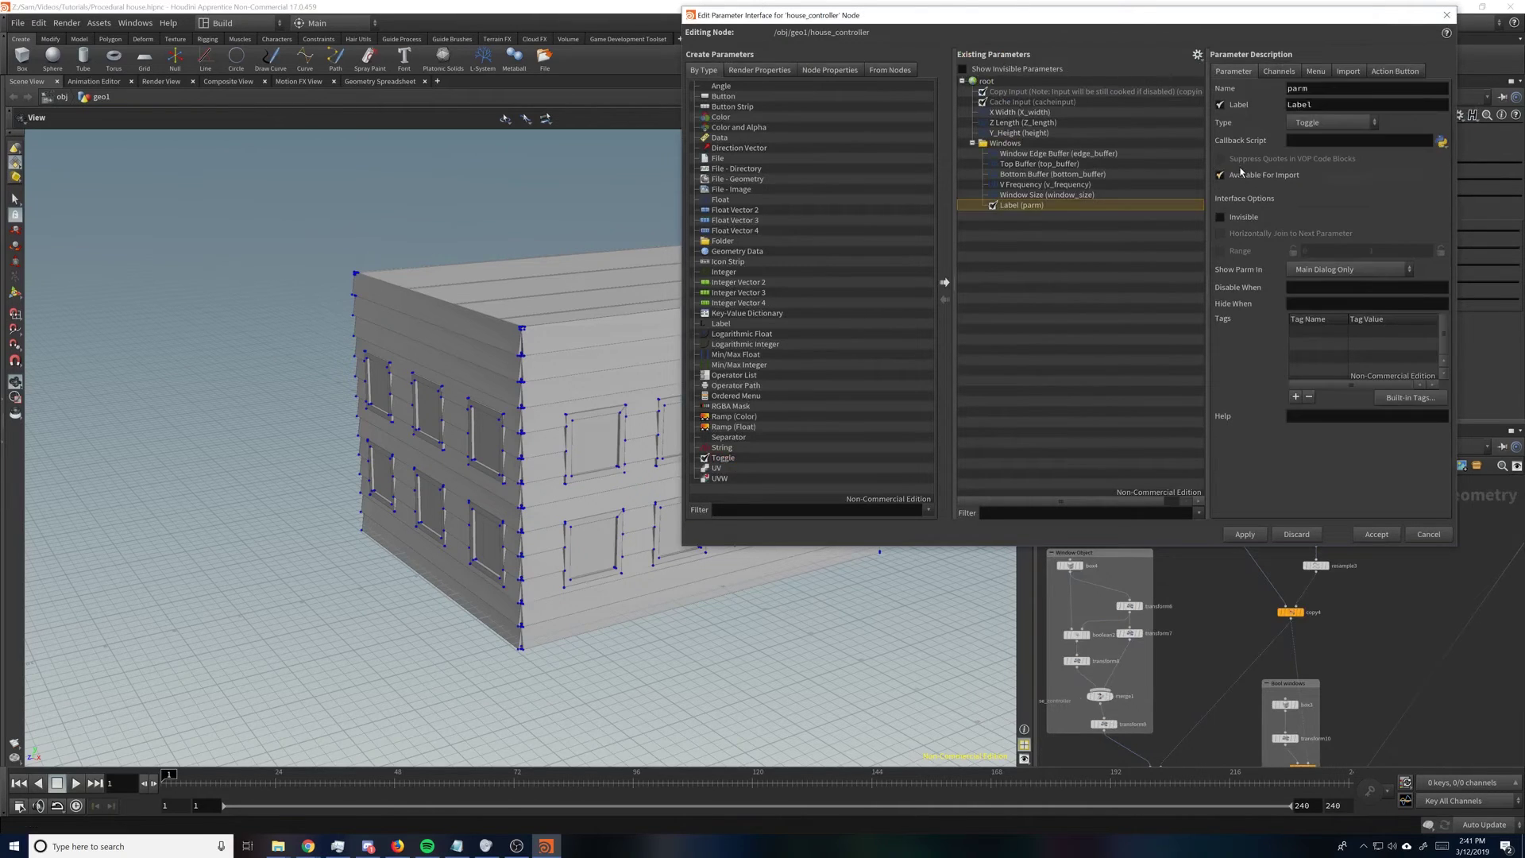
{"action": "double_click", "coordinate": [1327, 93]}
{"action": "key", "text": "Tab"}
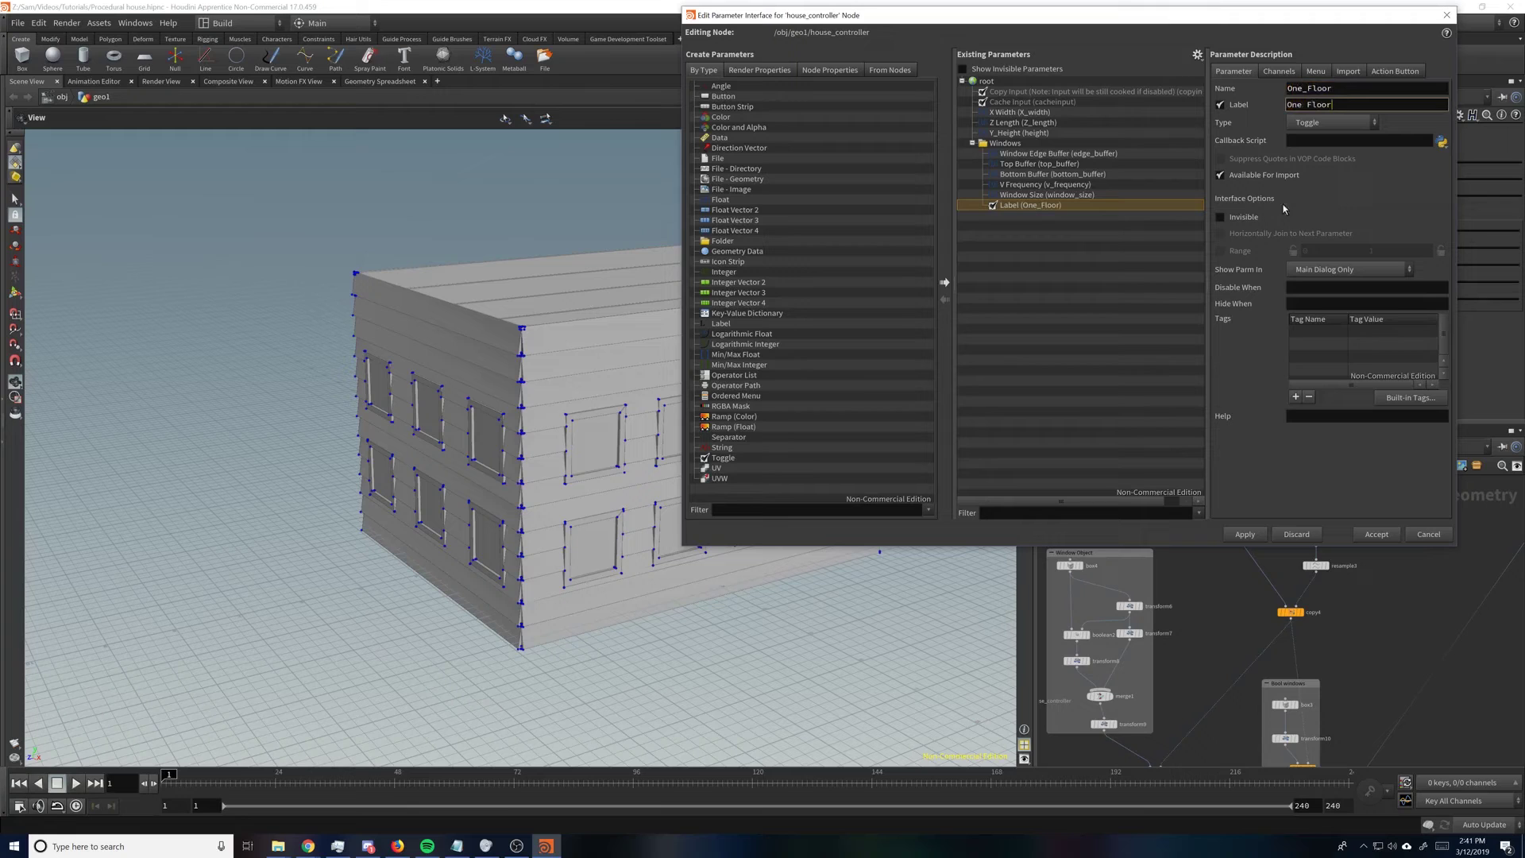
{"action": "left_click", "coordinate": [1376, 536]}
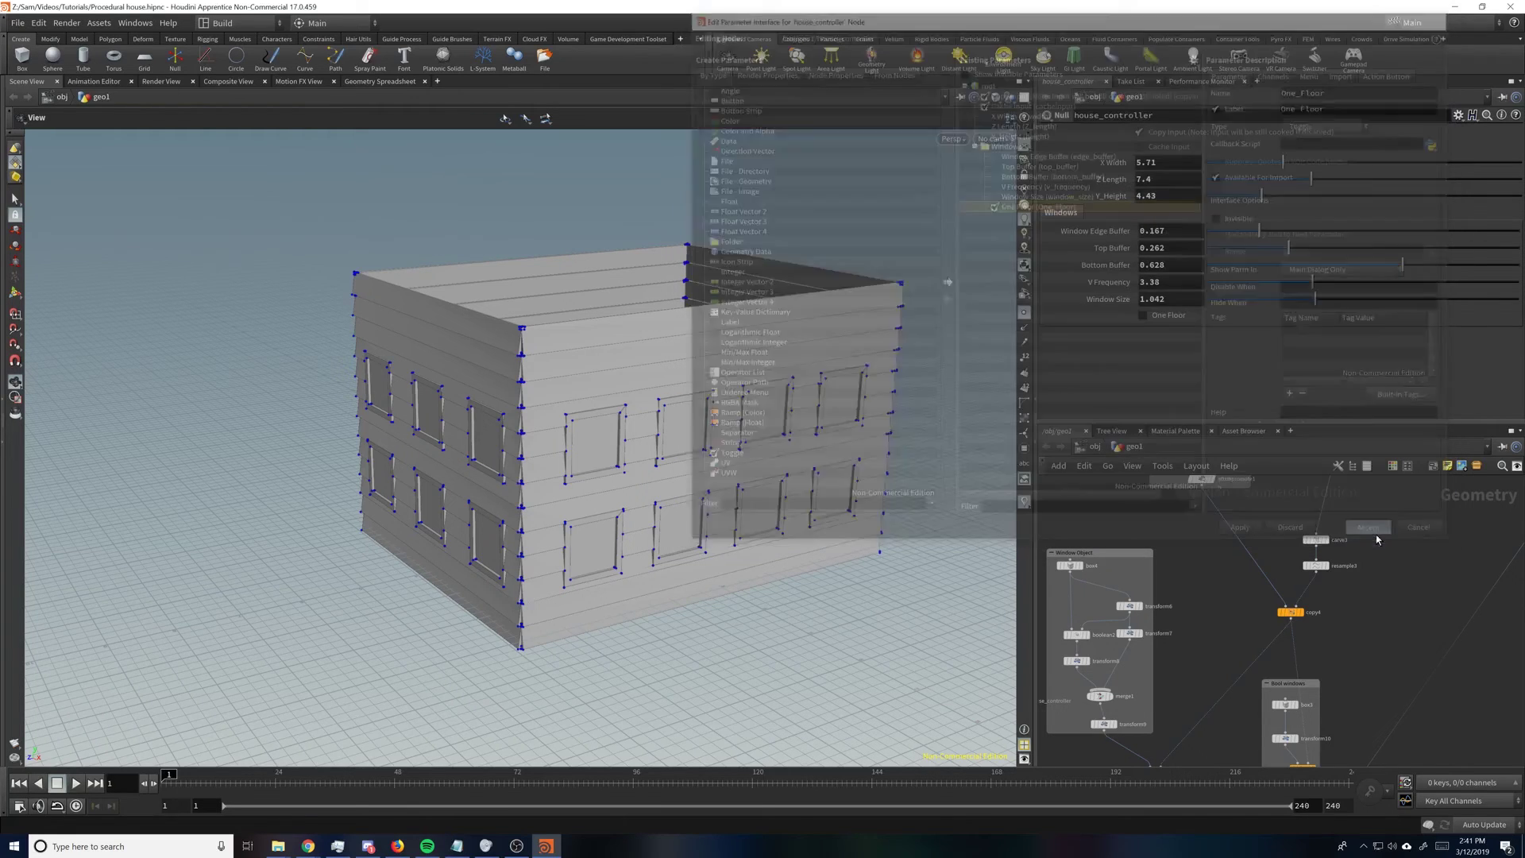
Step: Move the One Floor toggle out of the Windows folder so it sits directly below Y_Height on house_controller
{"action": "left_click", "coordinate": [1460, 116]}
{"action": "left_click", "coordinate": [1421, 128]}
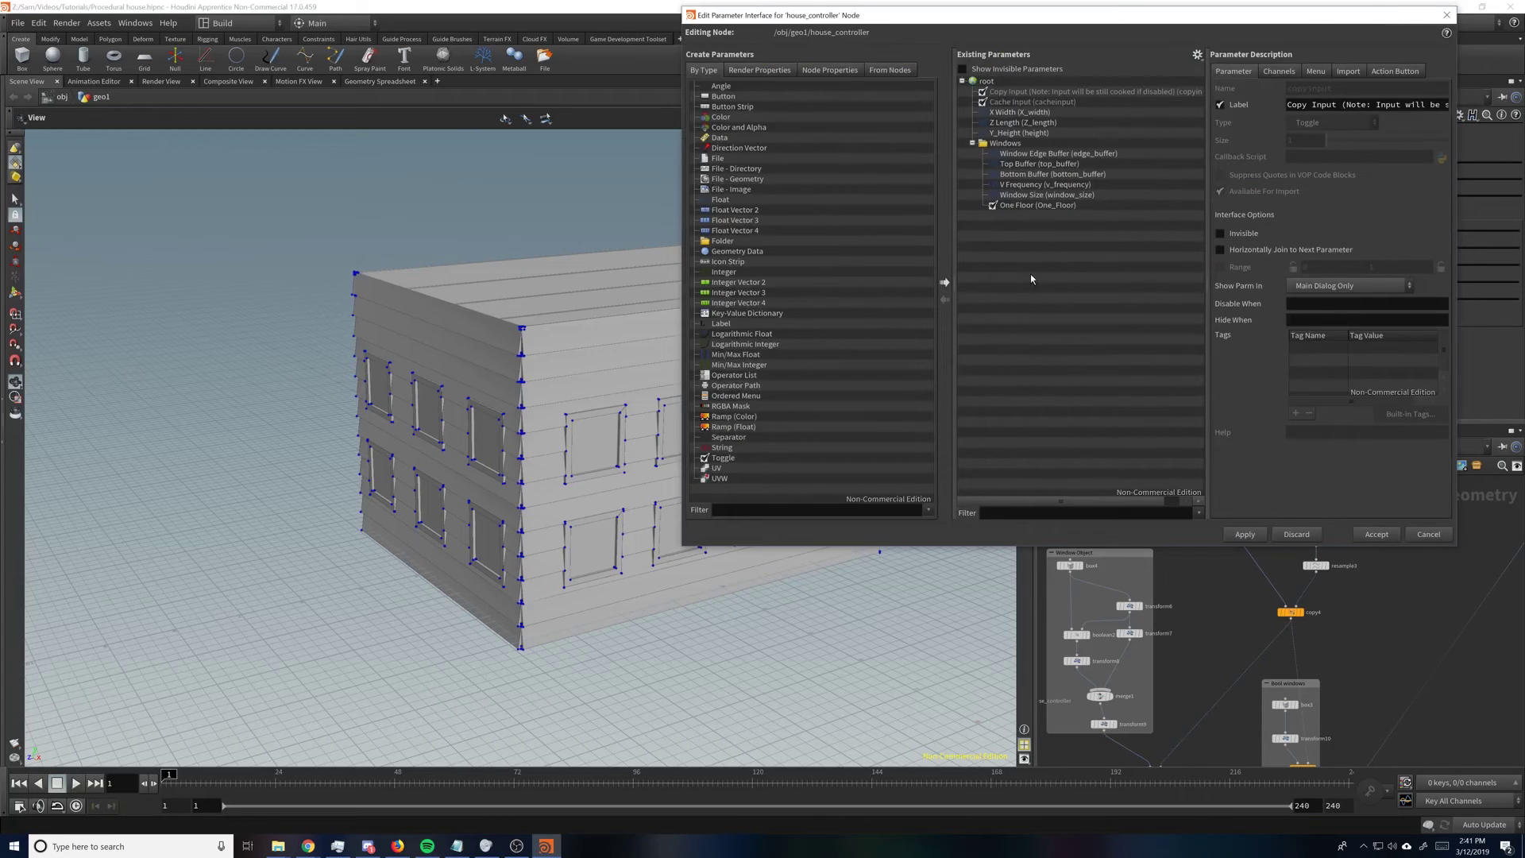
{"action": "left_click_drag", "start_coordinate": [1051, 206], "coordinate": [1021, 147]}
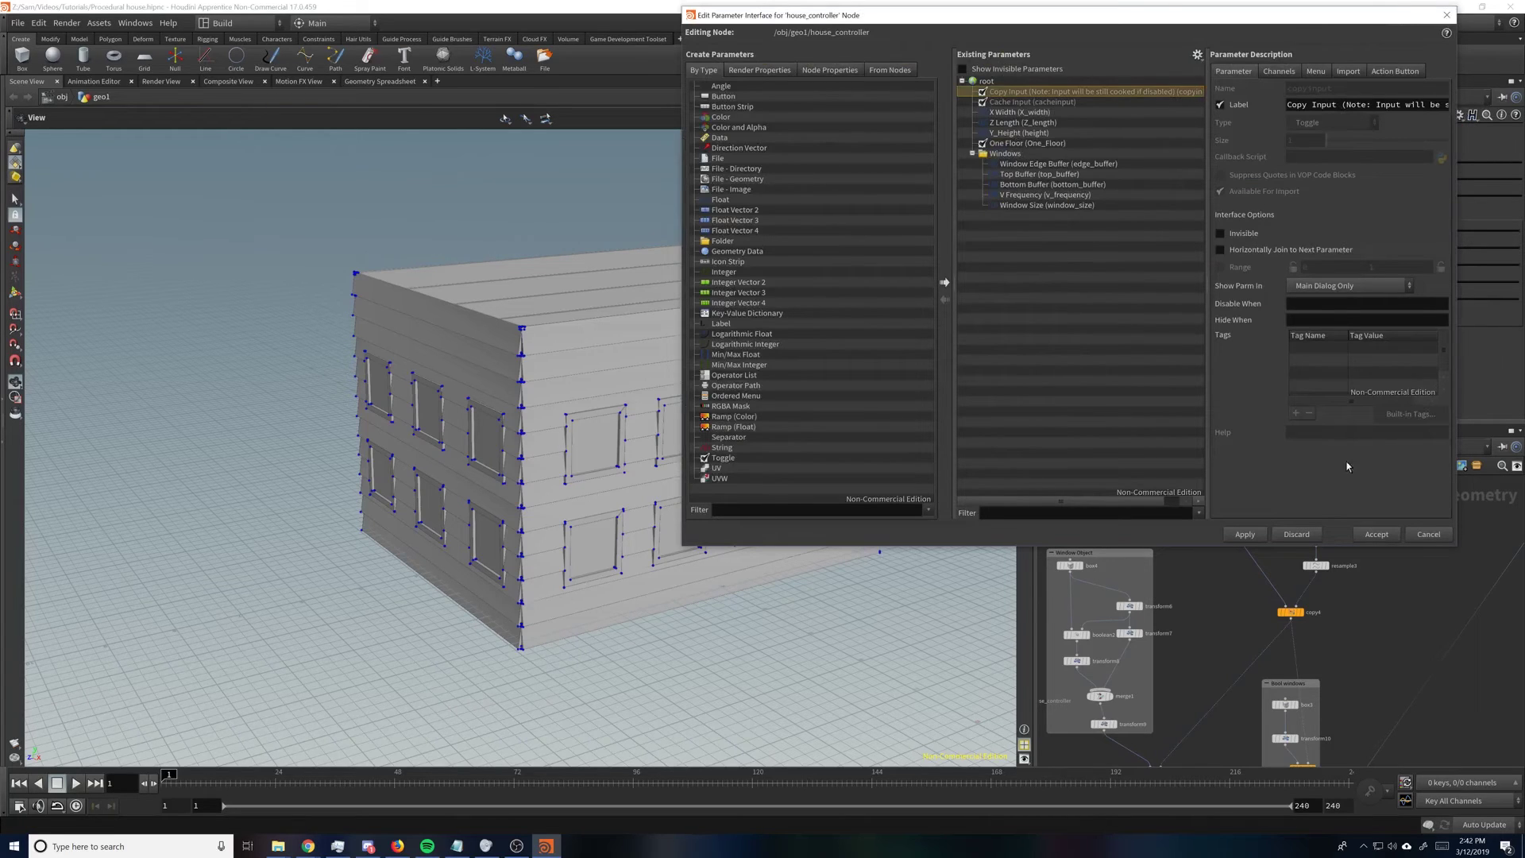
{"action": "left_click", "coordinate": [1374, 533]}
Step: Display the vertical line of resample3 and set house_controller's Y_Height to about 11.86
{"action": "middle_click_drag", "start_coordinate": [1338, 562], "coordinate": [1292, 755]}
{"action": "scroll", "coordinate": [1315, 659], "scroll_direction": "down", "scroll_amount": 3}
{"action": "middle_click_drag", "start_coordinate": [1323, 634], "coordinate": [1336, 547]}
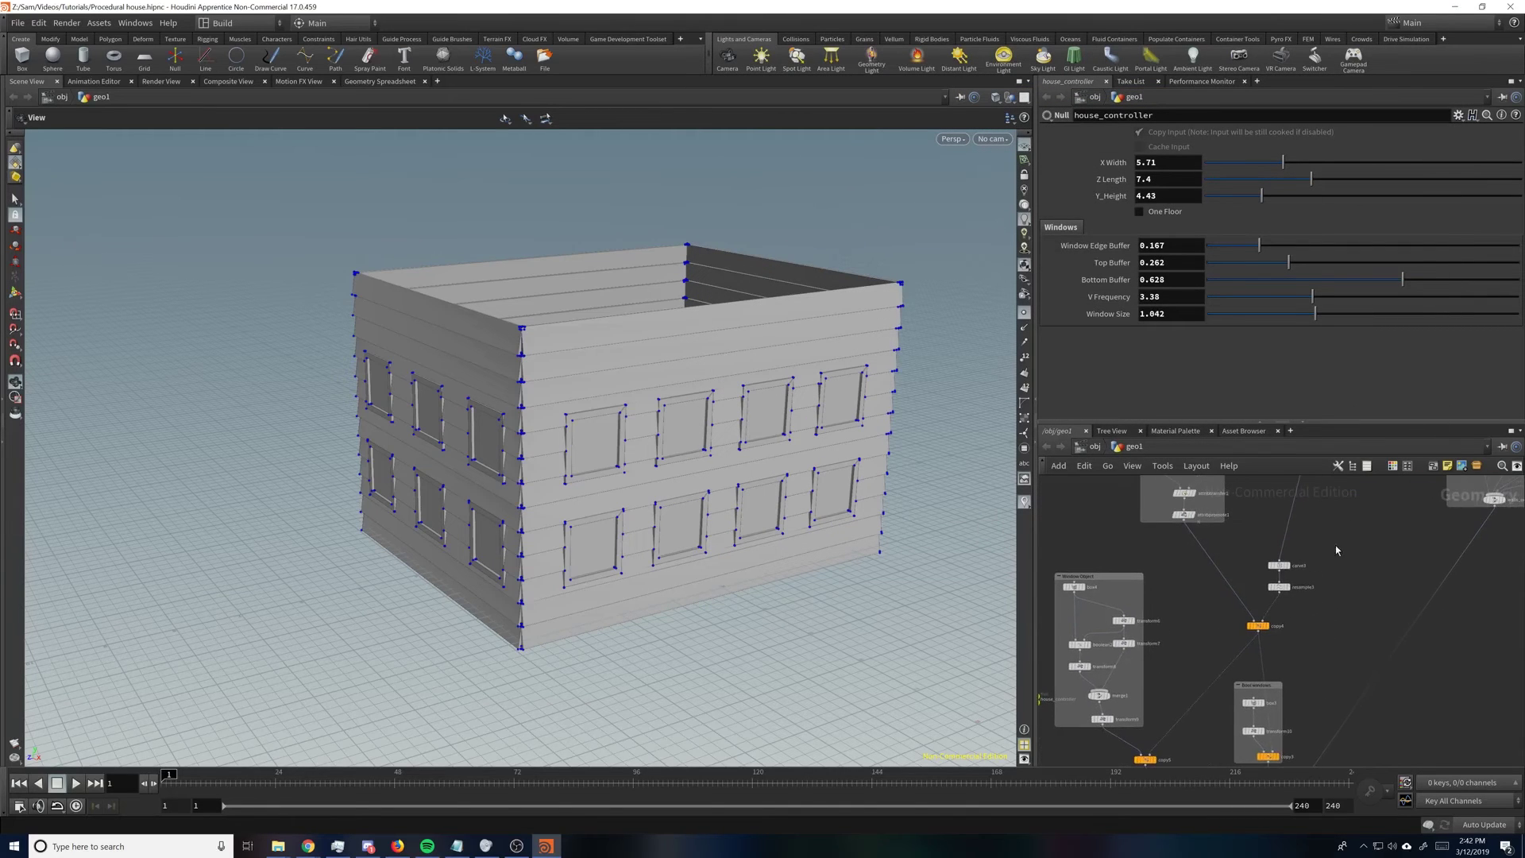
{"action": "left_click", "coordinate": [1293, 587]}
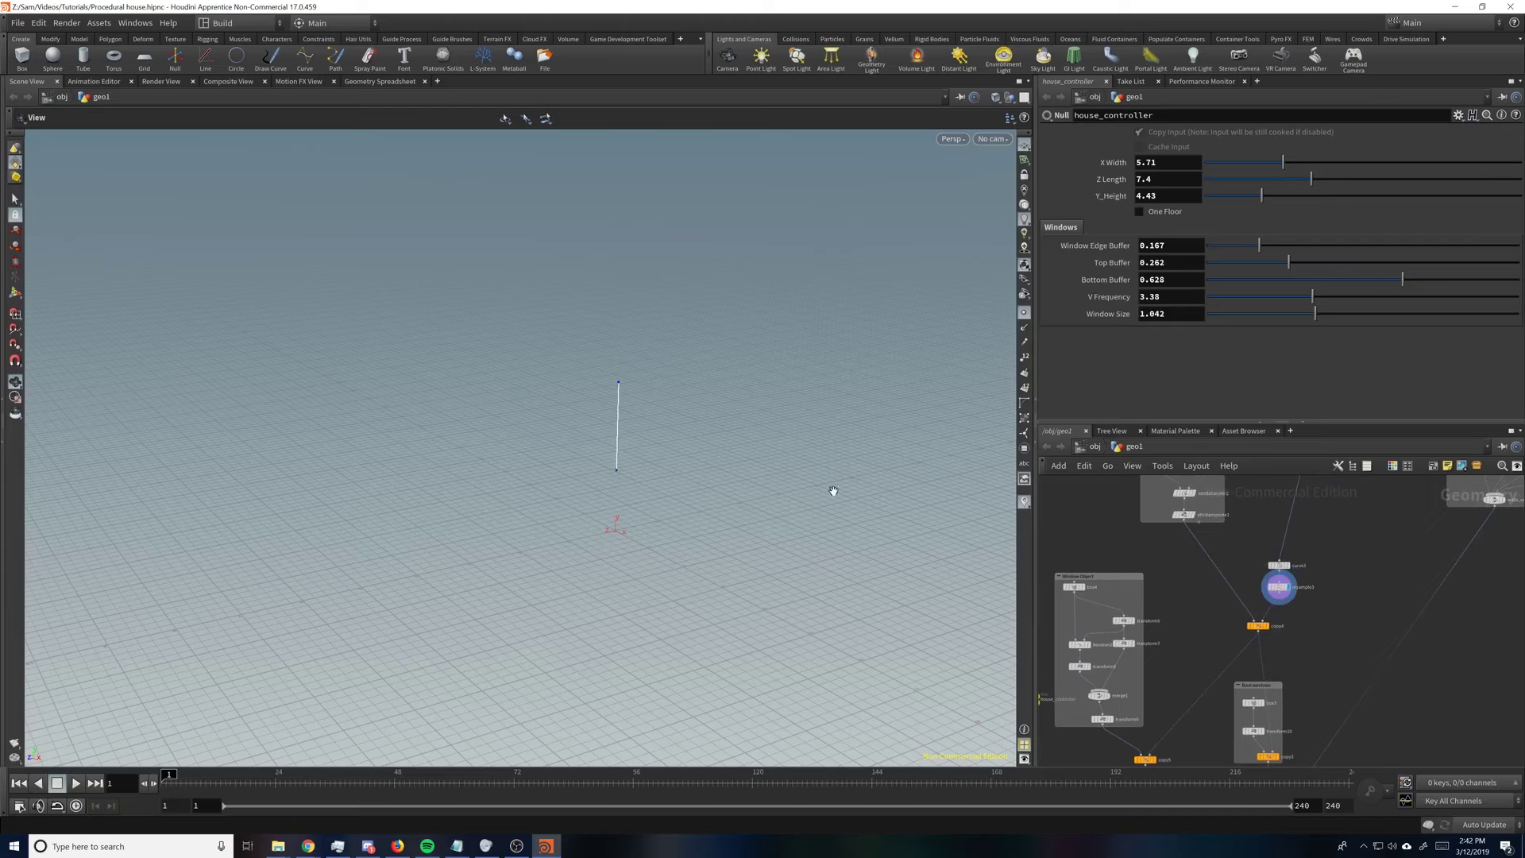
{"action": "left_click_drag", "start_coordinate": [669, 333], "coordinate": [690, 385]}
{"action": "middle_click_drag", "start_coordinate": [1187, 613], "coordinate": [1231, 588]}
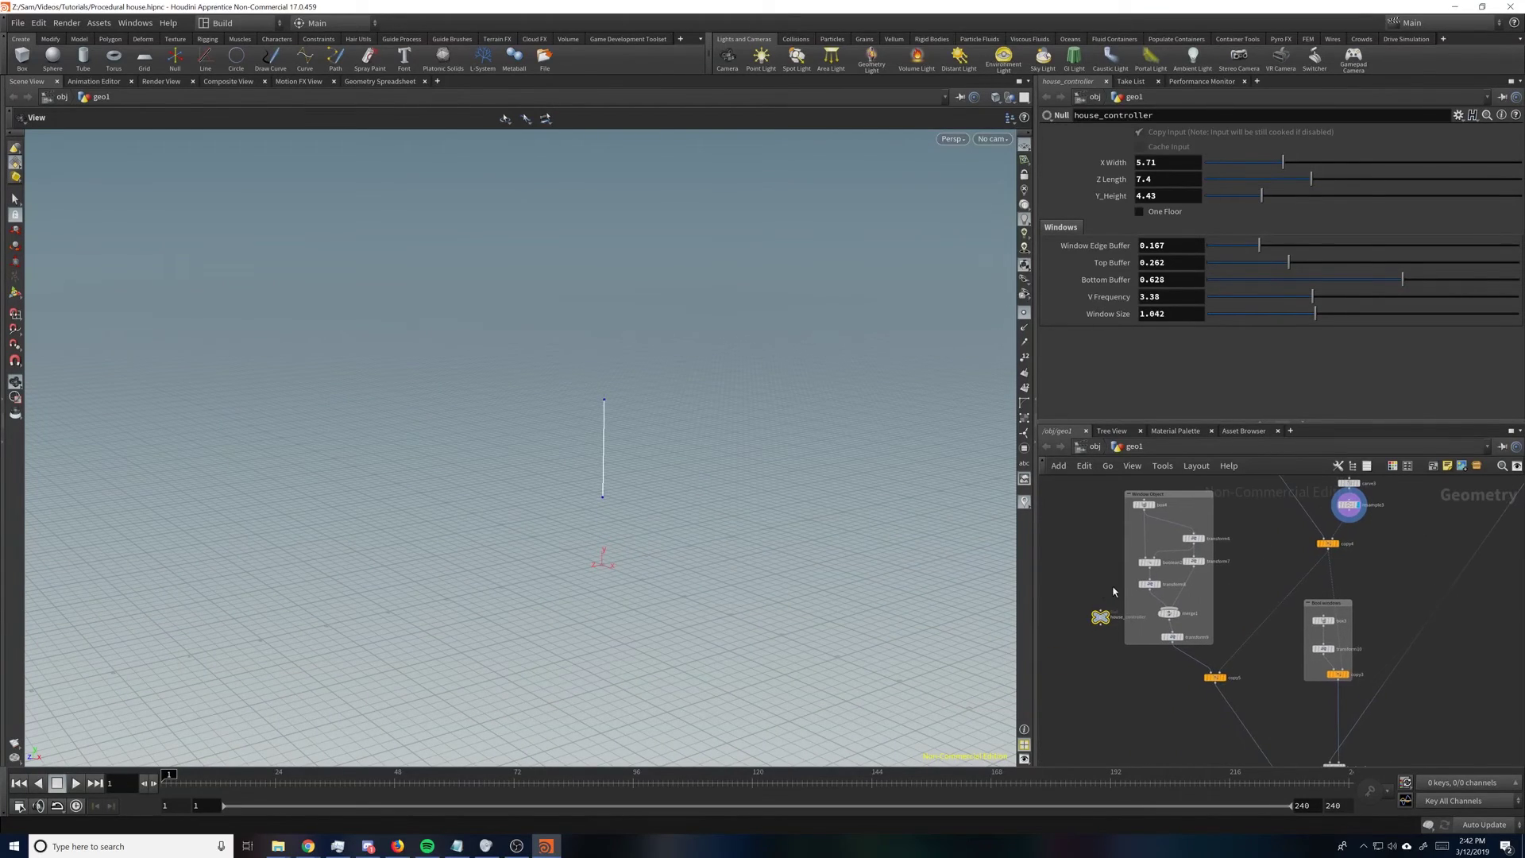
{"action": "left_click_drag", "start_coordinate": [1261, 195], "coordinate": [1388, 193]}
{"action": "scroll", "coordinate": [715, 240], "scroll_direction": "down", "scroll_amount": 1}
{"action": "middle_click_drag", "start_coordinate": [678, 231], "coordinate": [659, 251]}
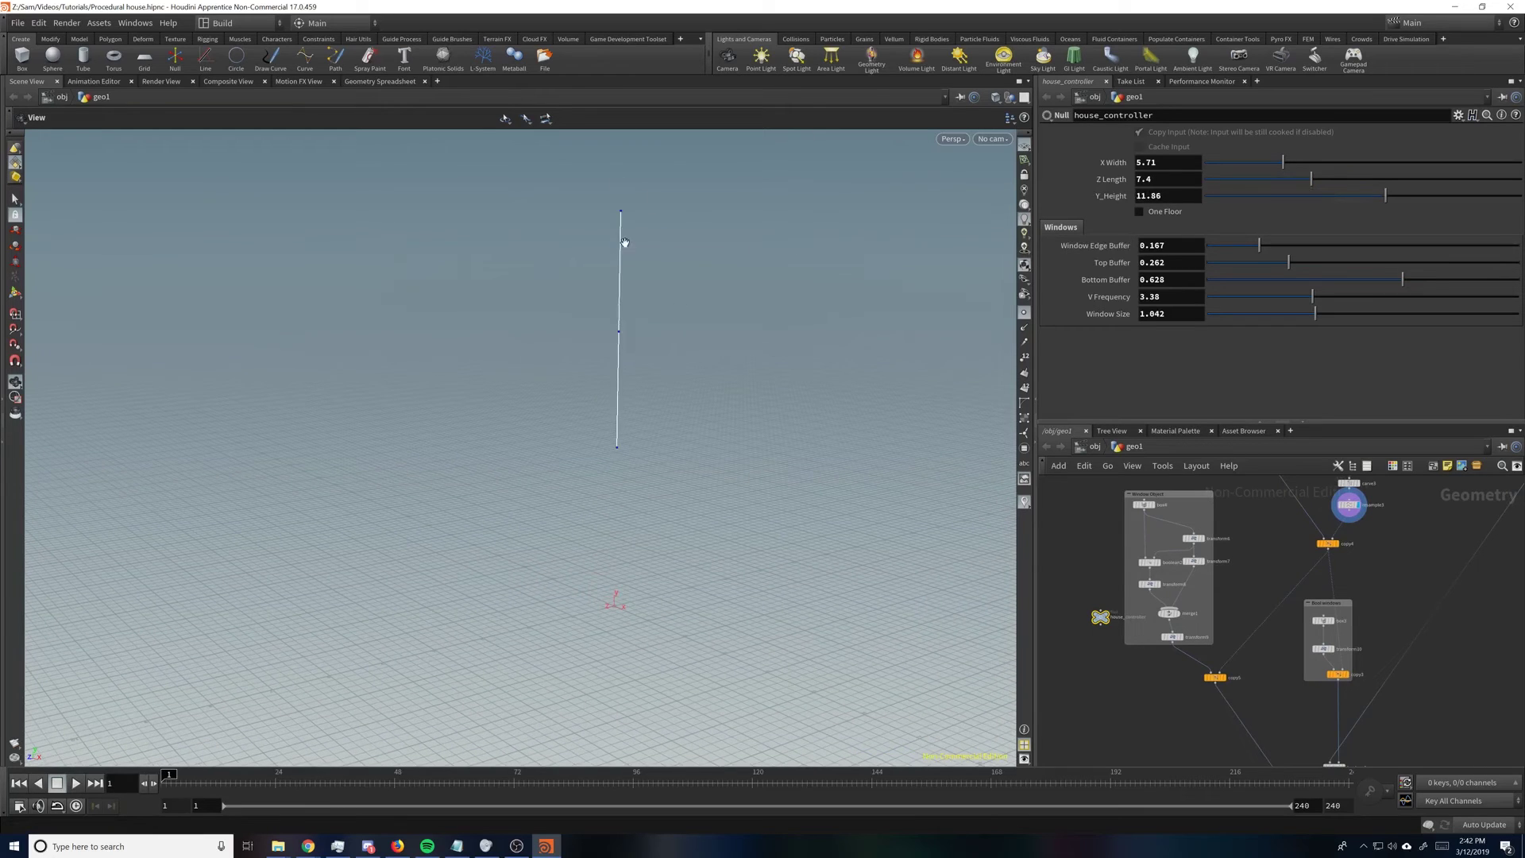
Step: Lengthen the vertical line by setting the Bottom Buffer to about 0.847 and the Top Buffer to about 0.034
{"action": "left_click_drag", "start_coordinate": [1403, 280], "coordinate": [1470, 280]}
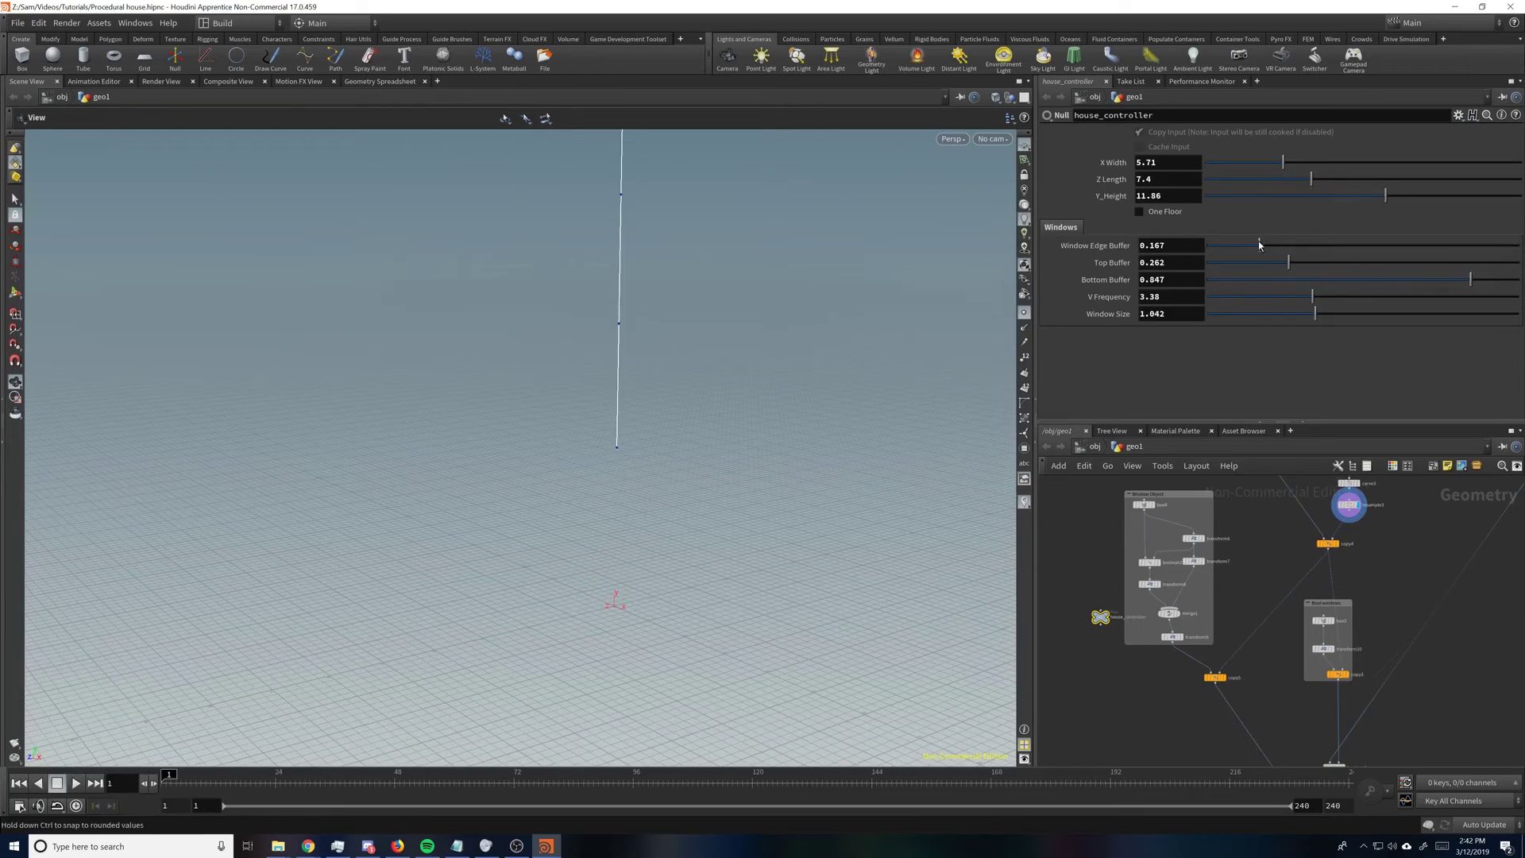
{"action": "left_click_drag", "start_coordinate": [1288, 262], "coordinate": [1217, 262]}
{"action": "middle_click_drag", "start_coordinate": [749, 410], "coordinate": [669, 387]}
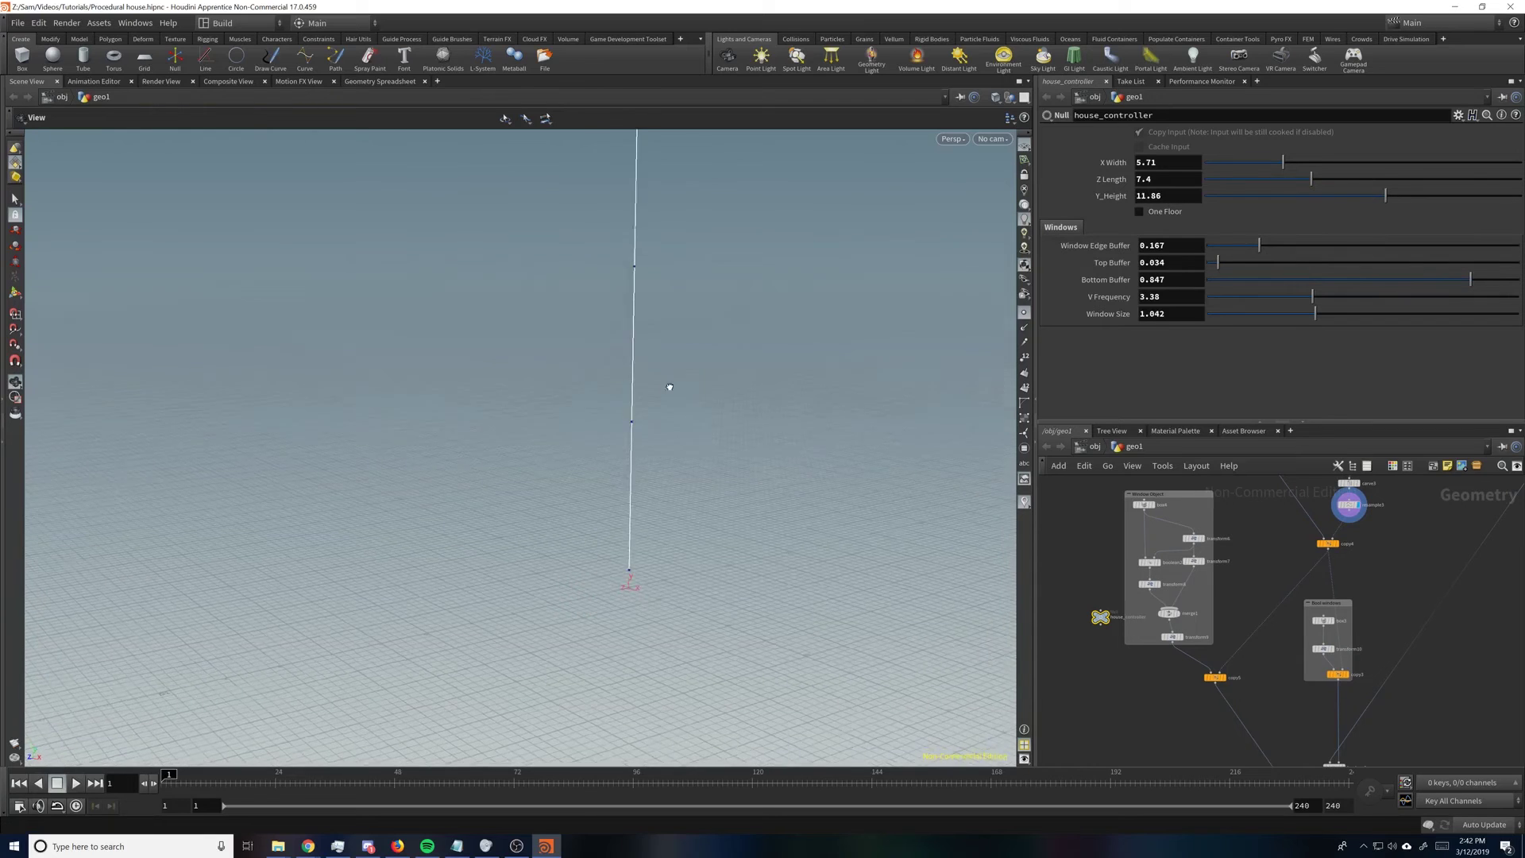
{"action": "mouse_move", "coordinate": [669, 387]}
{"action": "left_mouse_down"}
{"action": "mouse_move", "coordinate": [683, 426]}
{"action": "mouse_move", "coordinate": [665, 394]}
{"action": "left_mouse_up"}
Step: Add a Group by Range node fed by resample3 and place it just below that node
{"action": "scroll", "coordinate": [1345, 528], "scroll_direction": "up", "scroll_amount": 2}
{"action": "middle_click_drag", "start_coordinate": [1384, 537], "coordinate": [1362, 571]}
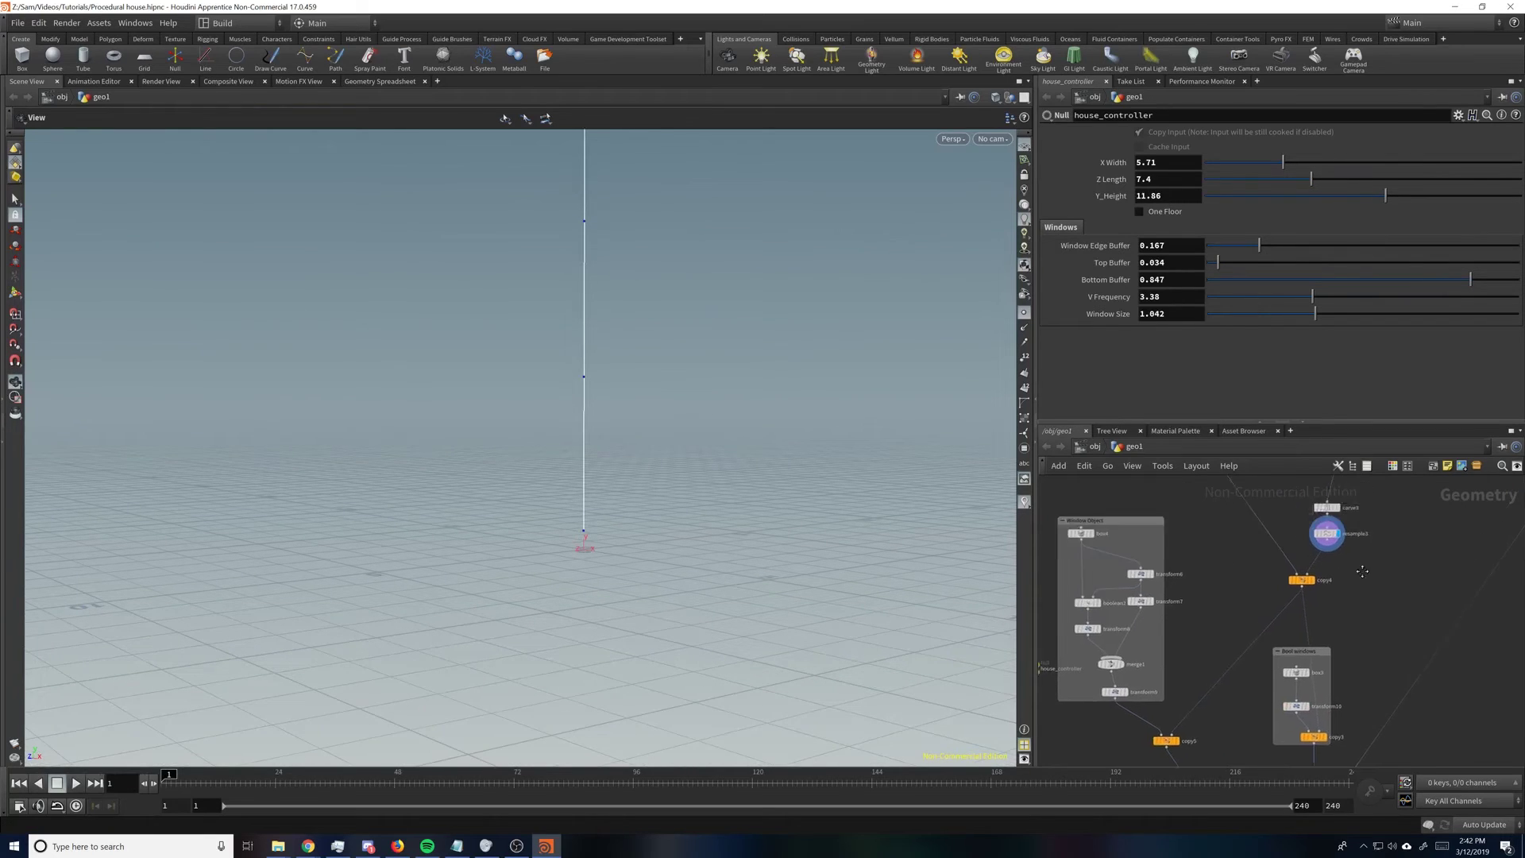
{"action": "scroll", "coordinate": [1362, 571], "scroll_direction": "up", "scroll_amount": 2}
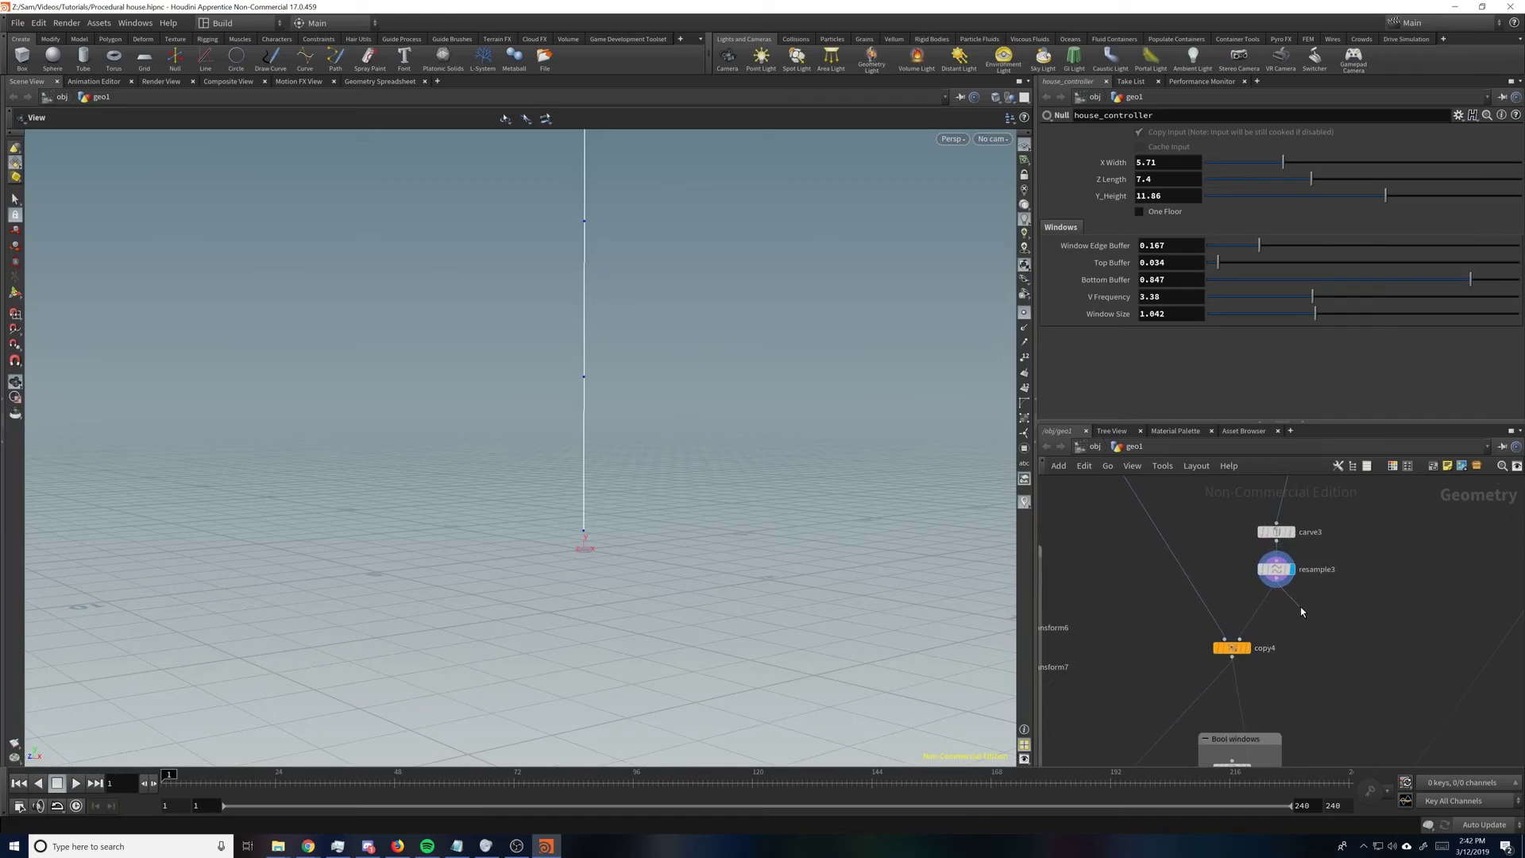
{"action": "key", "text": "Tab"}
{"action": "type", "text": "group by"}
{"action": "key", "text": "Return"}
{"action": "left_click", "coordinate": [1297, 606]}
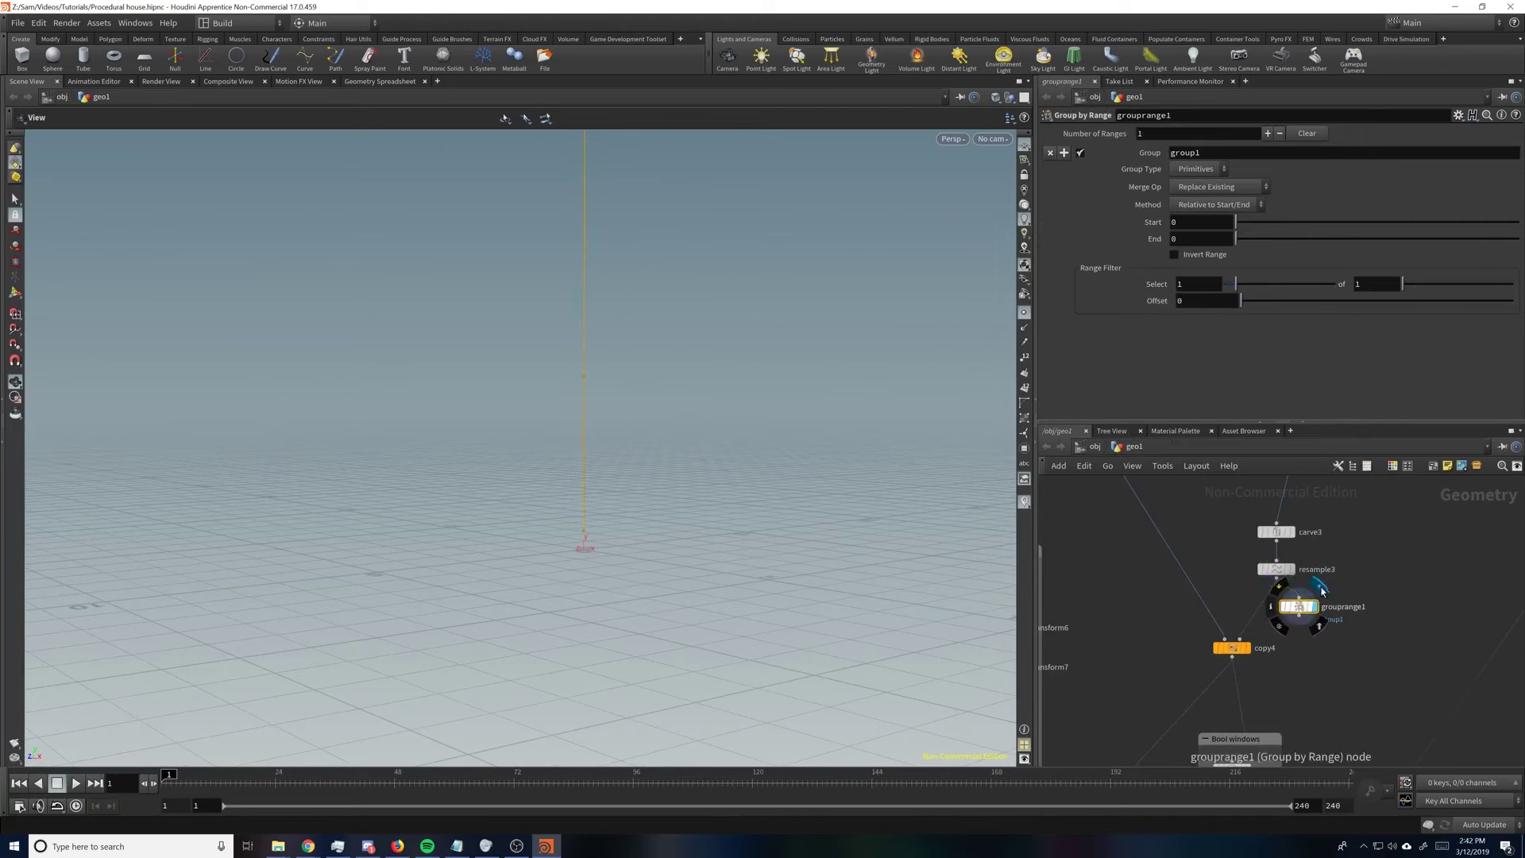
Step: Set grouprange1's Group Type to Points and its Start to 1 while displaying the node
{"action": "left_click", "coordinate": [1202, 170]}
{"action": "left_click", "coordinate": [1194, 184]}
{"action": "left_click_drag", "start_coordinate": [764, 403], "coordinate": [716, 402]}
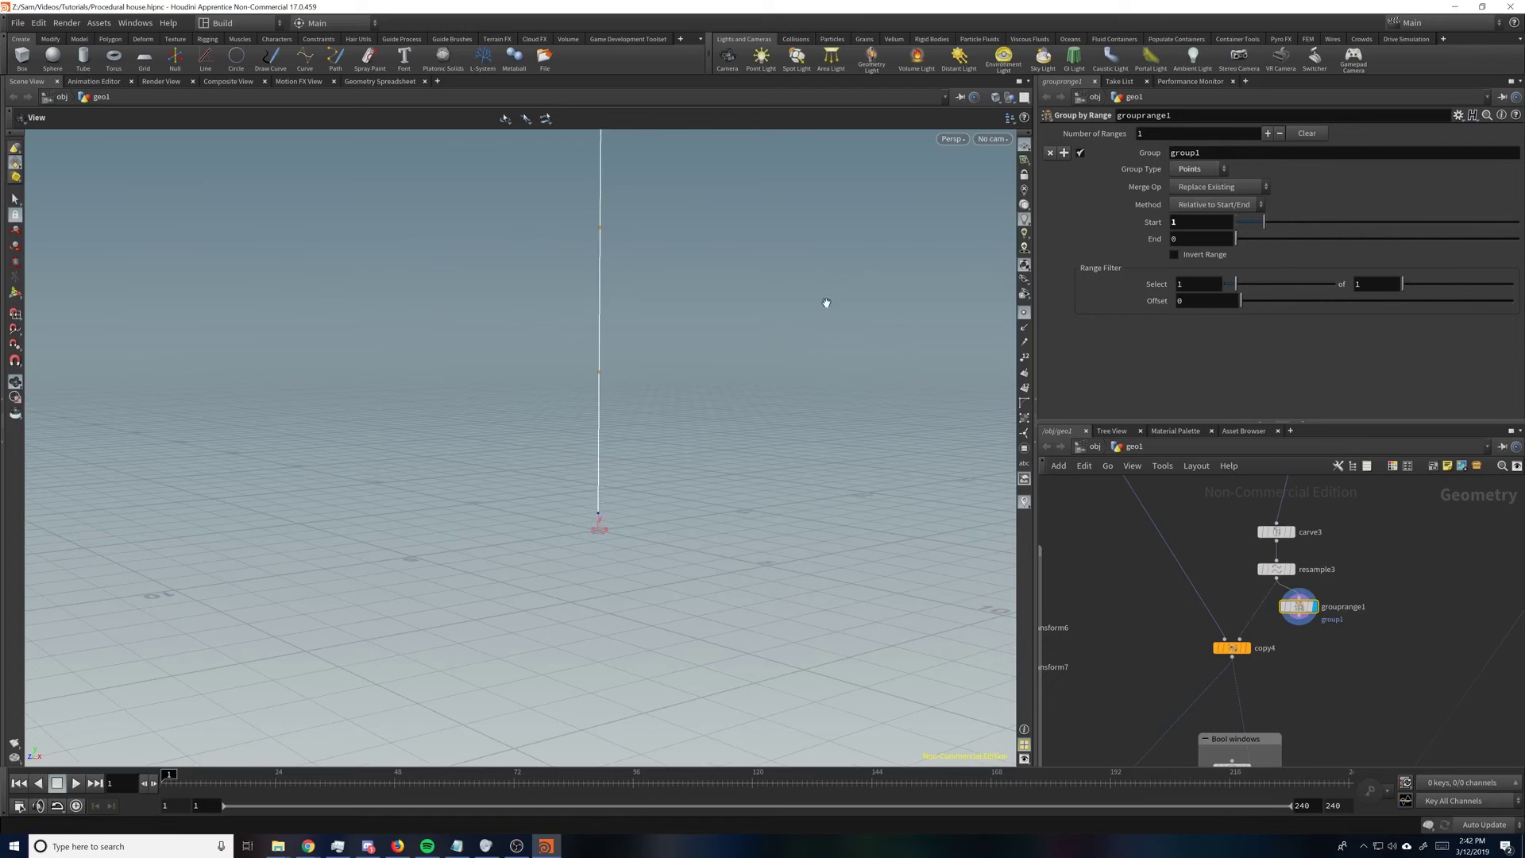
{"action": "left_click_drag", "start_coordinate": [827, 302], "coordinate": [721, 344], "text": "alt"}
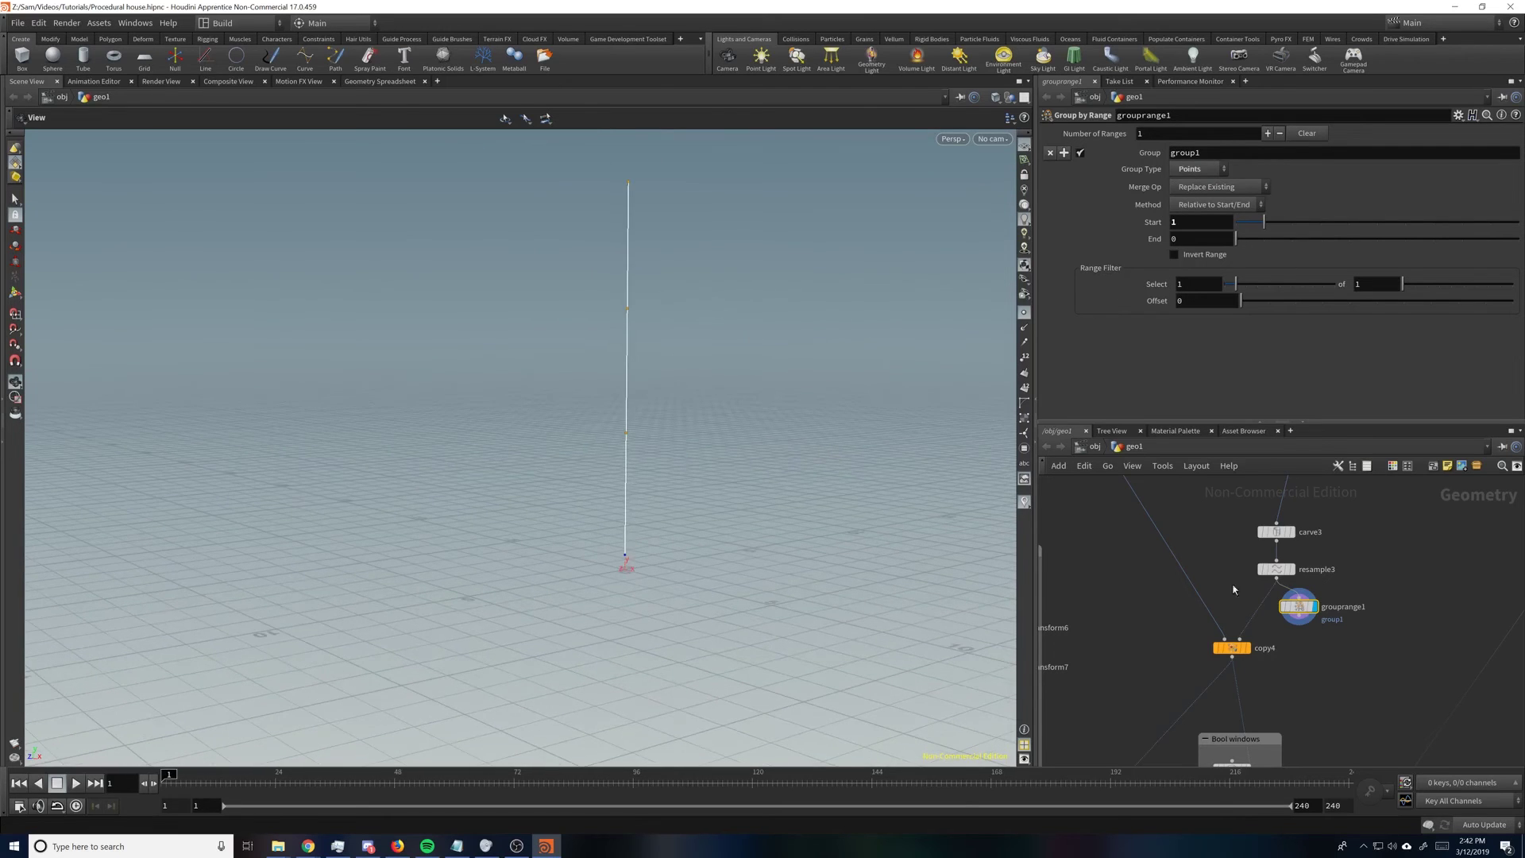
Step: Add a Blast node fed by grouprange1, align it below that node and display it
{"action": "key", "text": "Tab"}
{"action": "type", "text": "blast"}
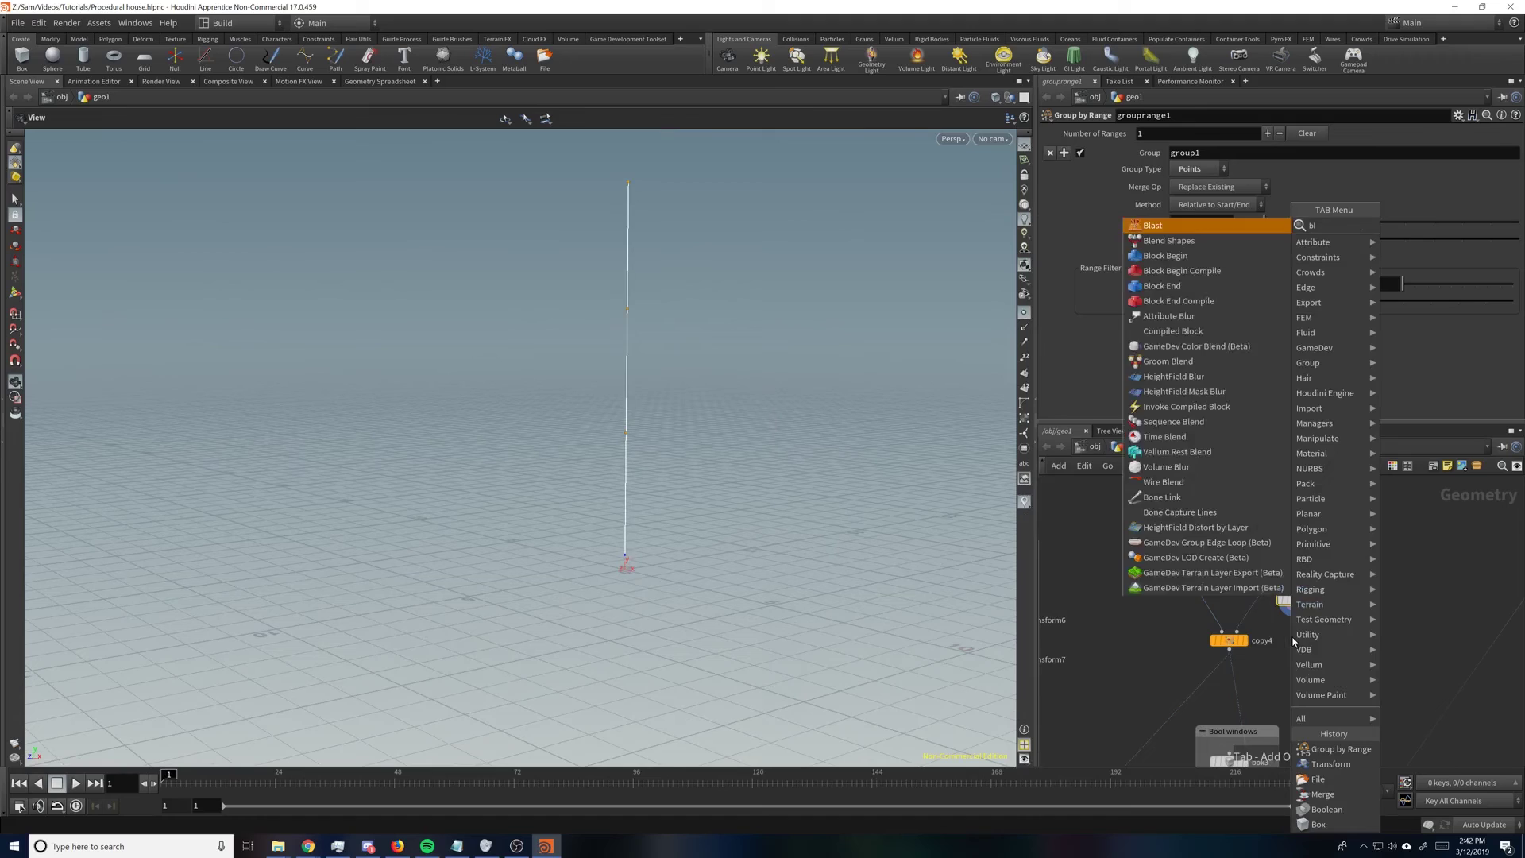
{"action": "key", "text": "Return"}
{"action": "left_click", "coordinate": [1297, 640]}
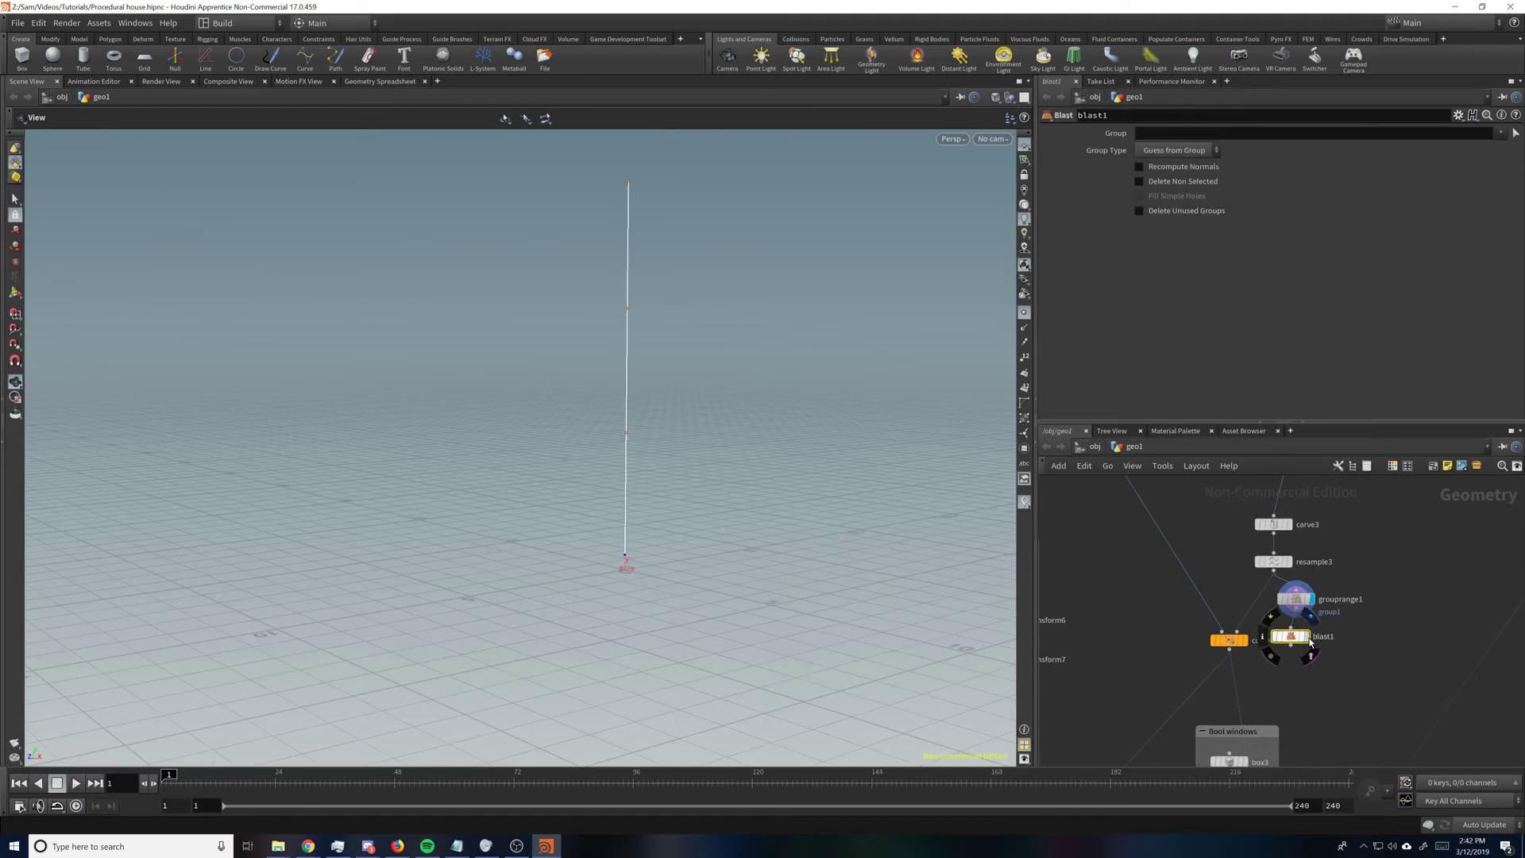
{"action": "left_click", "coordinate": [1306, 637]}
{"action": "left_click_drag", "start_coordinate": [1302, 637], "coordinate": [1308, 633]}
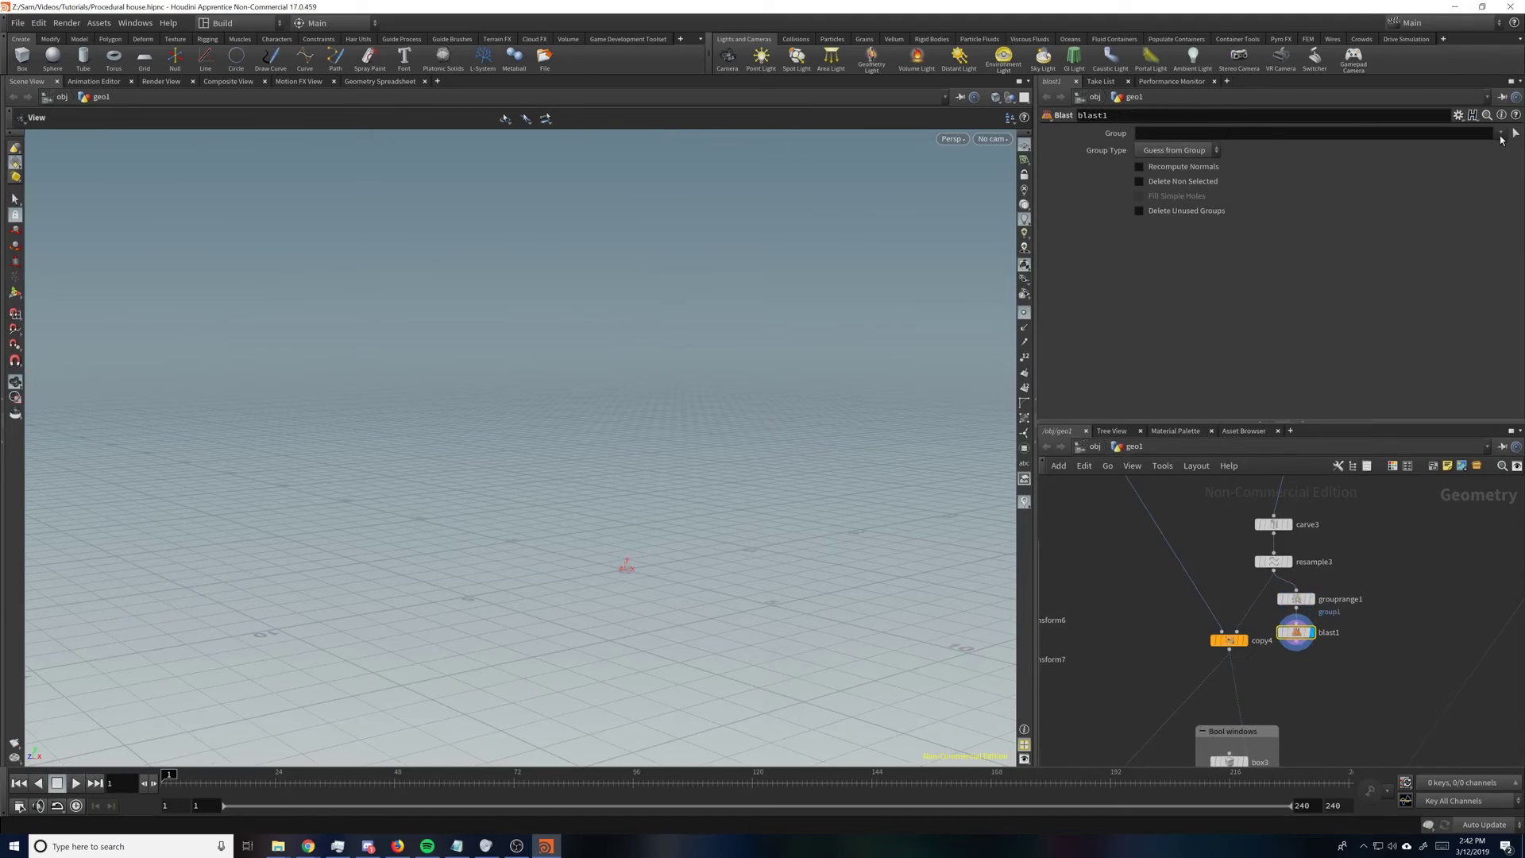
Step: Set blast1's Group to group1 and inspect the remaining point in the viewport
{"action": "left_click", "coordinate": [1500, 135]}
{"action": "left_click", "coordinate": [1401, 163]}
{"action": "left_click_drag", "start_coordinate": [742, 553], "coordinate": [714, 425]}
{"action": "middle_click_drag", "start_coordinate": [714, 425], "coordinate": [624, 429]}
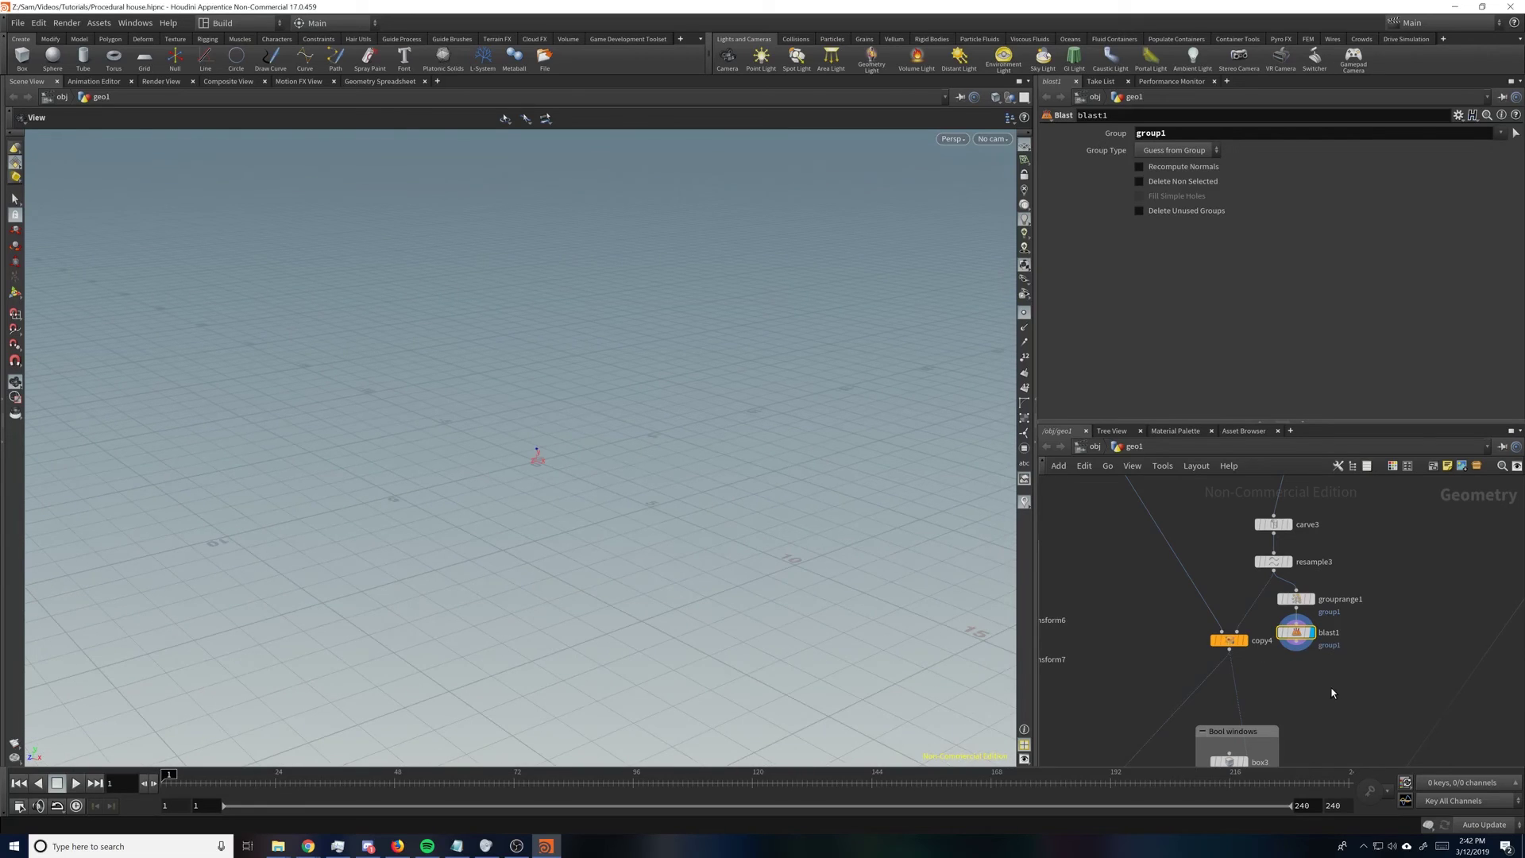
Step: Move copy4 lower to make room and place a Switch node just below blast1
{"action": "middle_click_drag", "start_coordinate": [1328, 690], "coordinate": [1321, 613]}
{"action": "left_click_drag", "start_coordinate": [1234, 564], "coordinate": [1220, 610]}
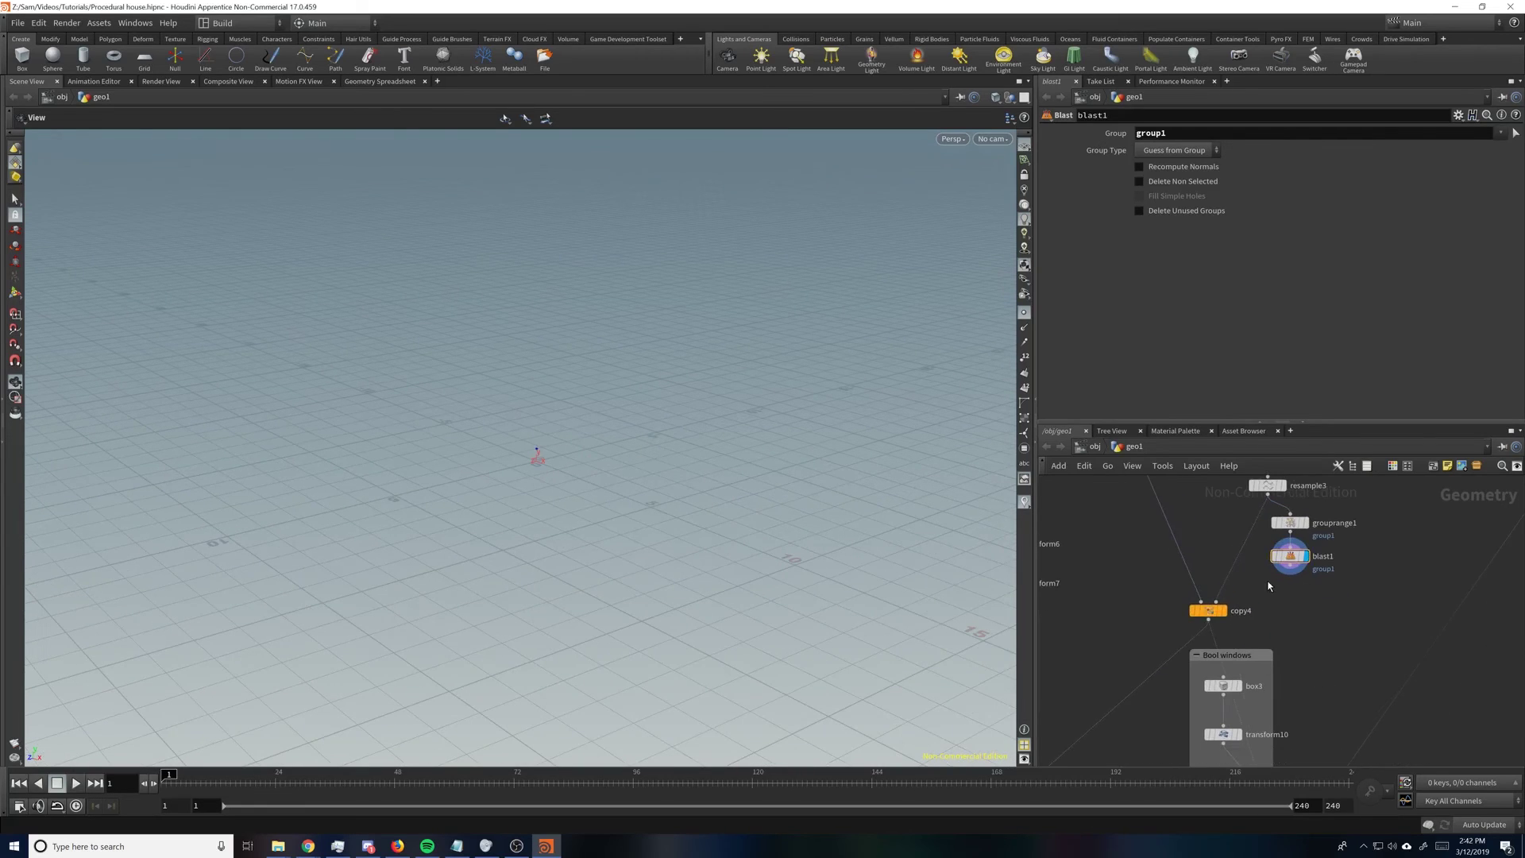
{"action": "key", "text": "Tab"}
{"action": "type", "text": "swi"}
{"action": "key", "text": "Return"}
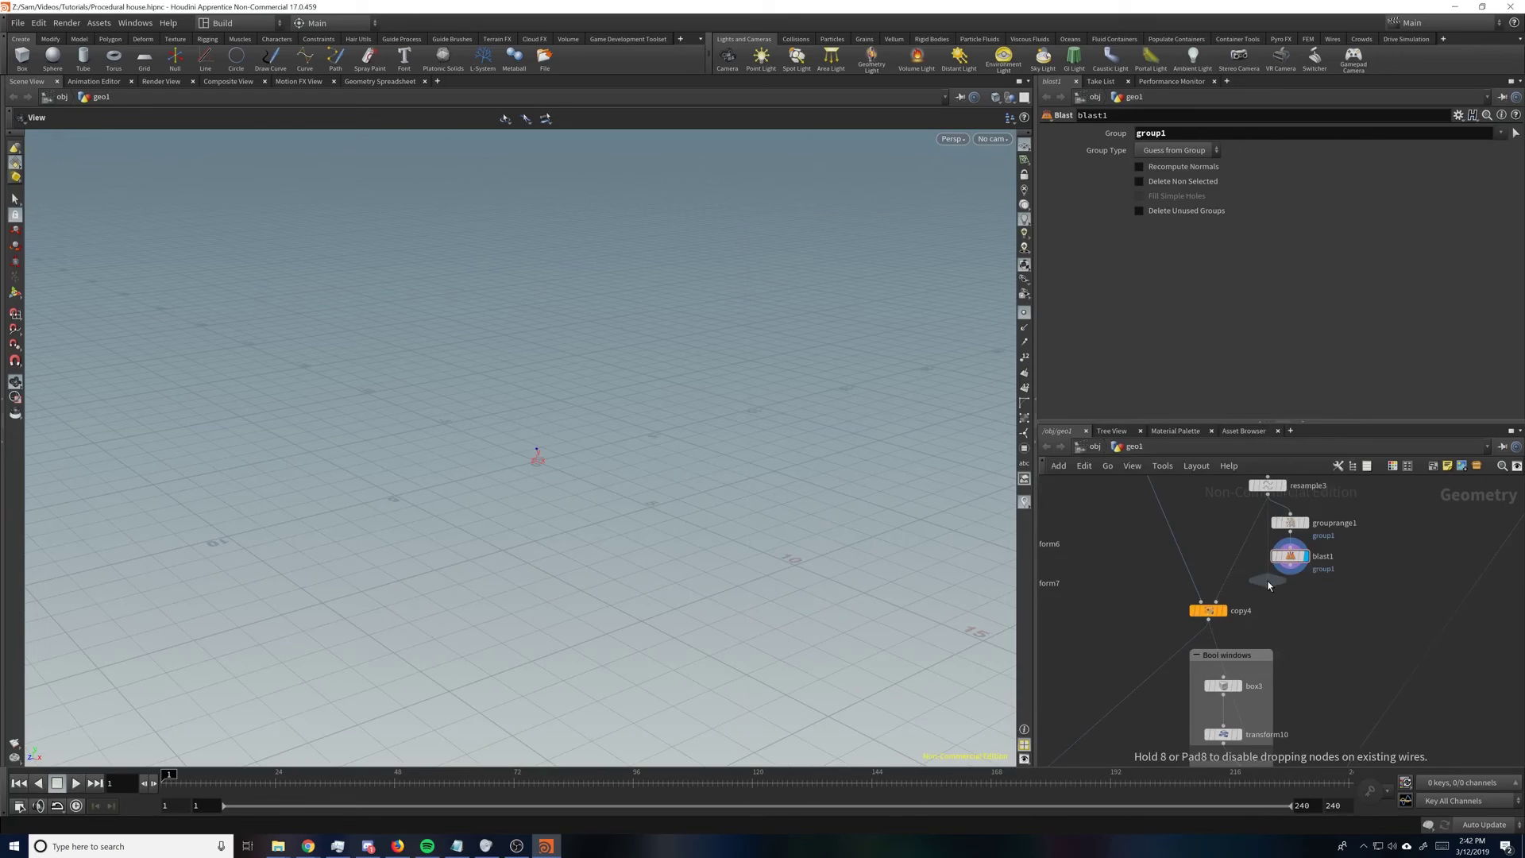
{"action": "left_click", "coordinate": [1268, 586]}
{"action": "scroll", "coordinate": [1313, 630], "scroll_direction": "down", "scroll_amount": 4}
{"action": "middle_click_drag", "start_coordinate": [1310, 634], "coordinate": [1350, 531]}
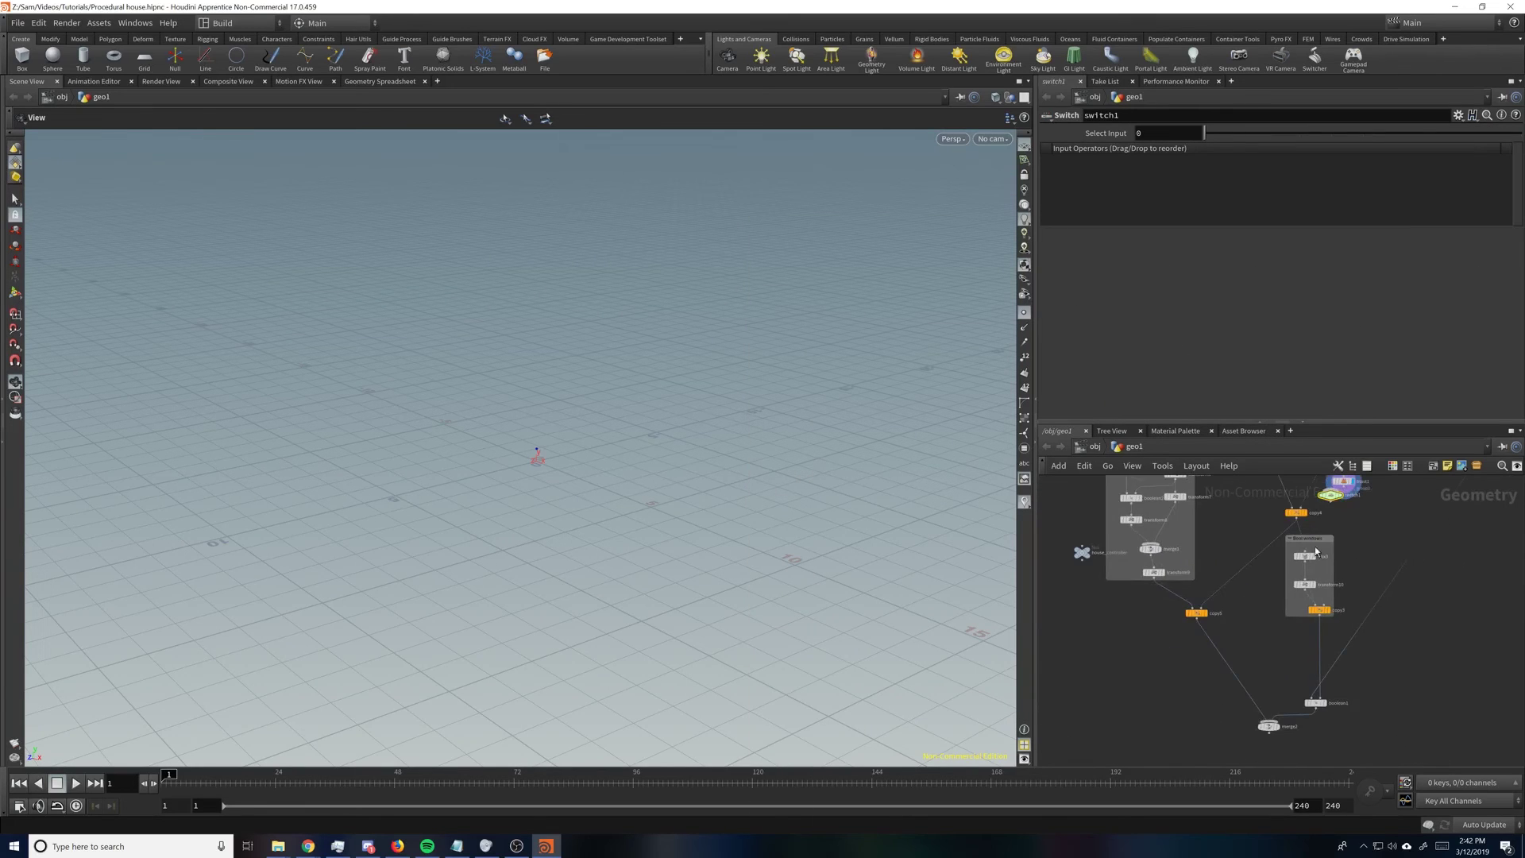
Step: Link switch1's Select Input to house_controller's One Floor parameter with a relative reference
{"action": "left_click", "coordinate": [1081, 553]}
{"action": "right_click", "coordinate": [1166, 215]}
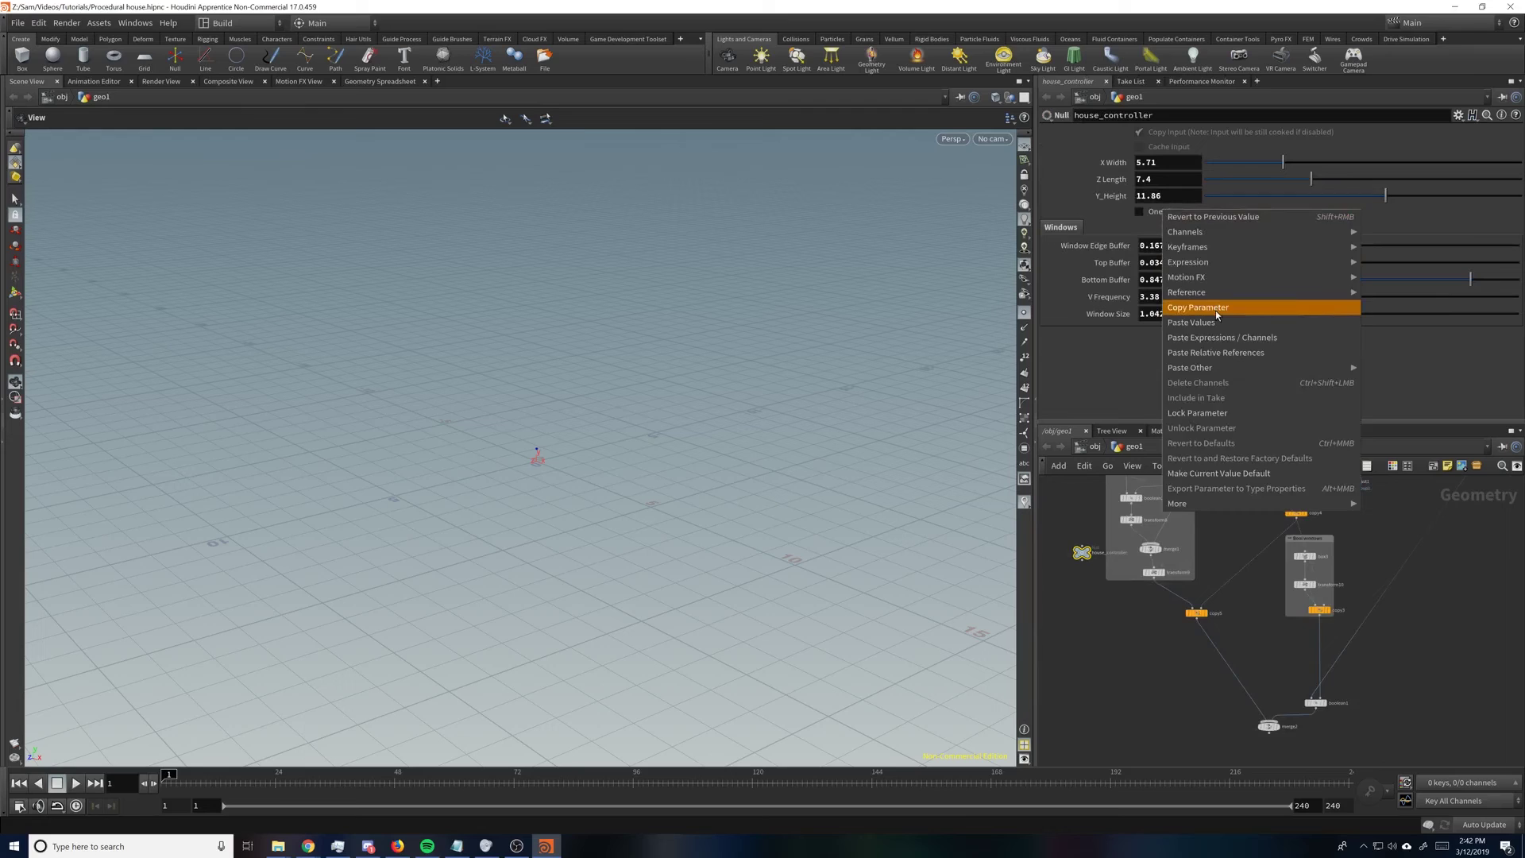
{"action": "left_click", "coordinate": [1215, 305]}
{"action": "scroll", "coordinate": [1321, 568], "scroll_direction": "up", "scroll_amount": 2}
{"action": "left_click", "coordinate": [1276, 532]}
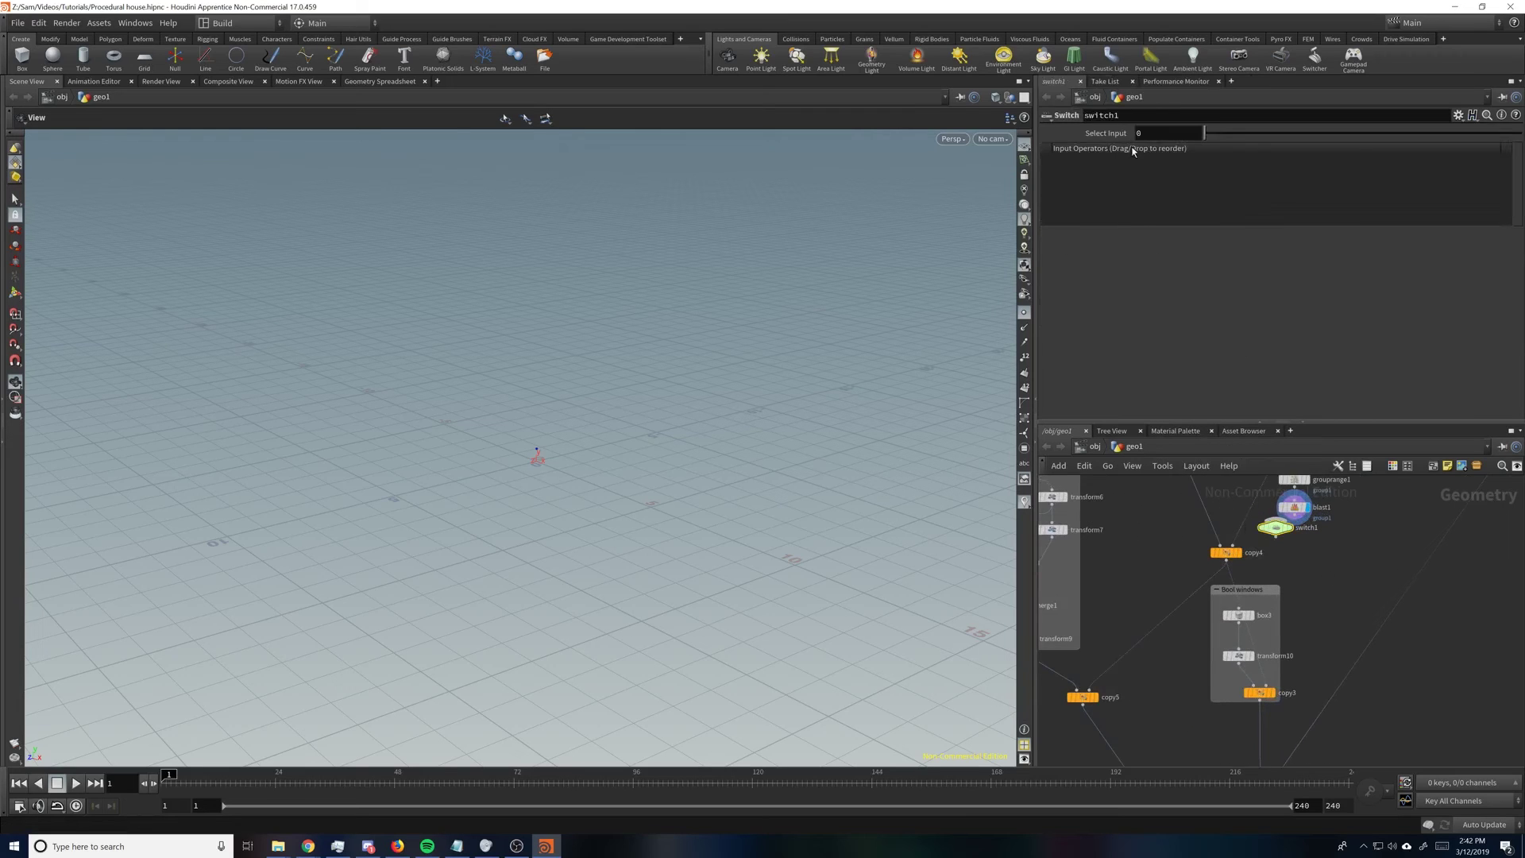
{"action": "right_click", "coordinate": [1161, 133]}
{"action": "left_click", "coordinate": [1253, 280]}
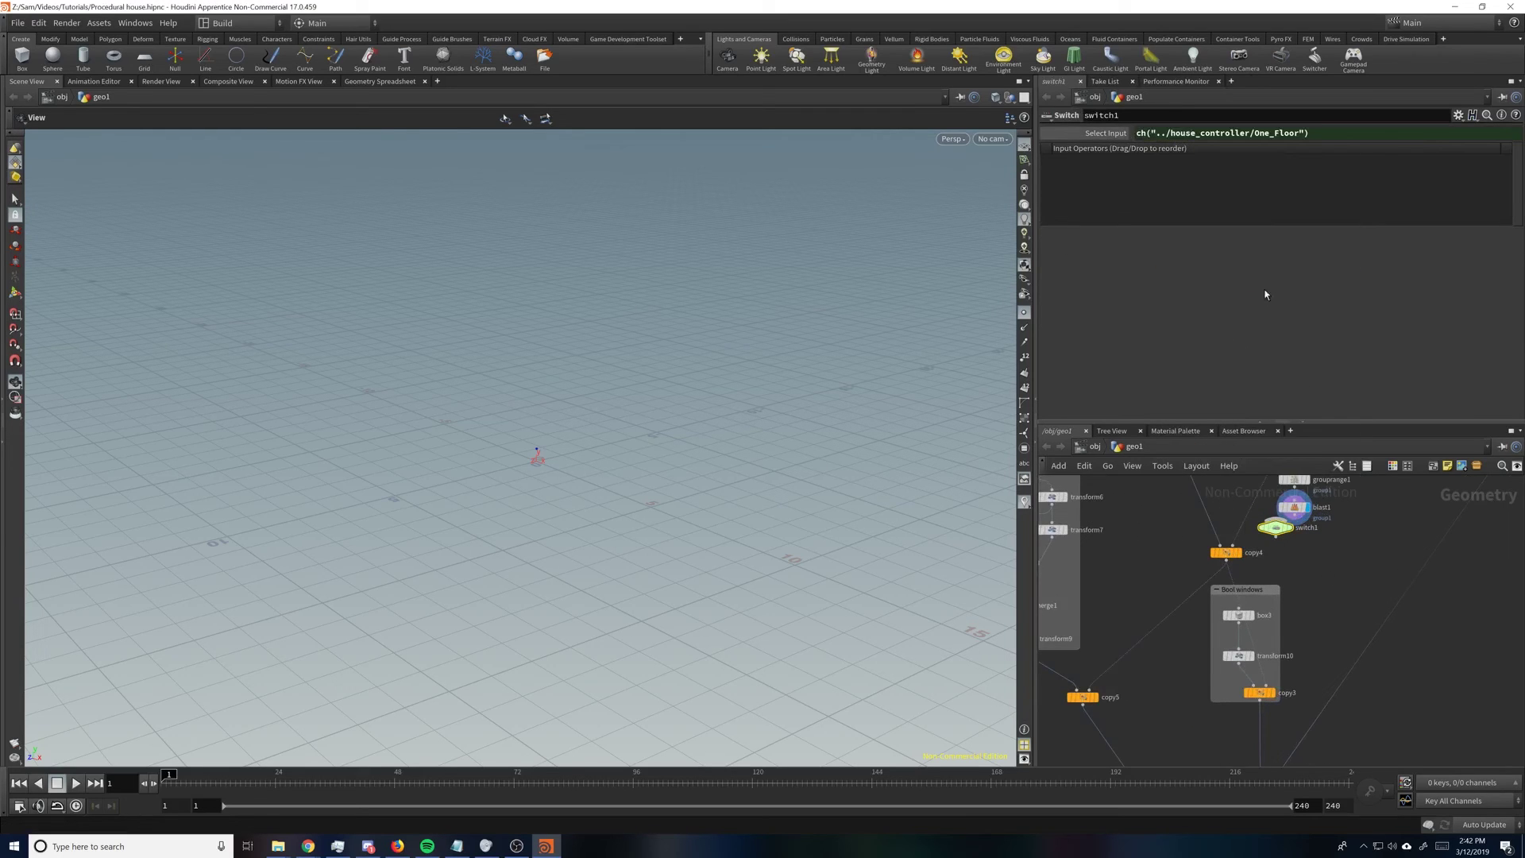
Step: Wire blast1 and resample3 into switch1, feed its output into copy4 and display copy4
{"action": "scroll", "coordinate": [1302, 577], "scroll_direction": "up", "scroll_amount": 2}
{"action": "middle_click_drag", "start_coordinate": [1300, 575], "coordinate": [1305, 692]}
{"action": "left_click_drag", "start_coordinate": [1299, 606], "coordinate": [1283, 616]}
{"action": "left_click_drag", "start_coordinate": [1272, 522], "coordinate": [1277, 615]}
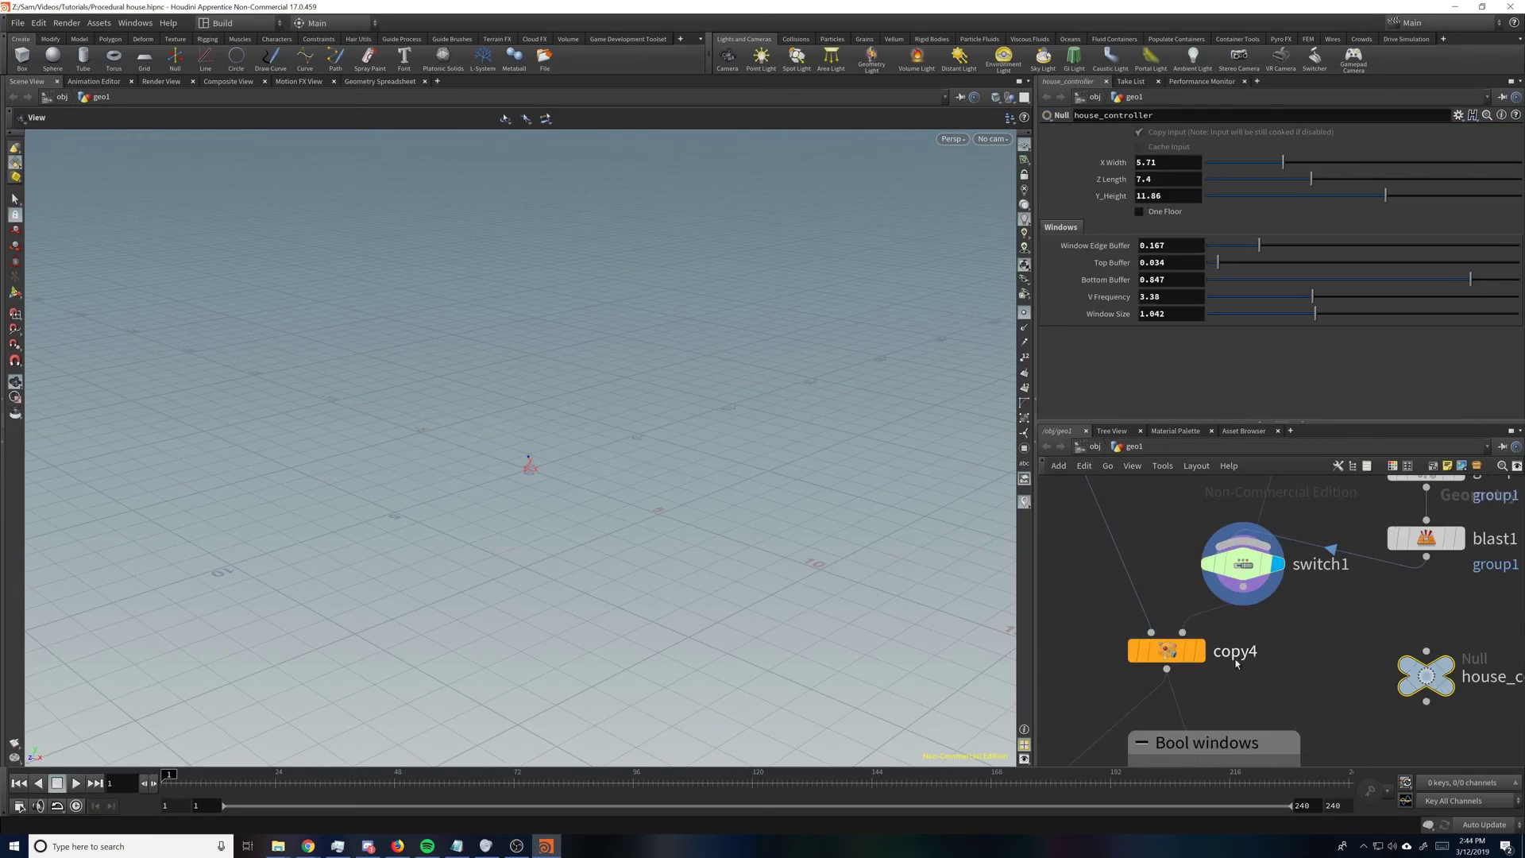
{"action": "left_click", "coordinate": [1201, 650]}
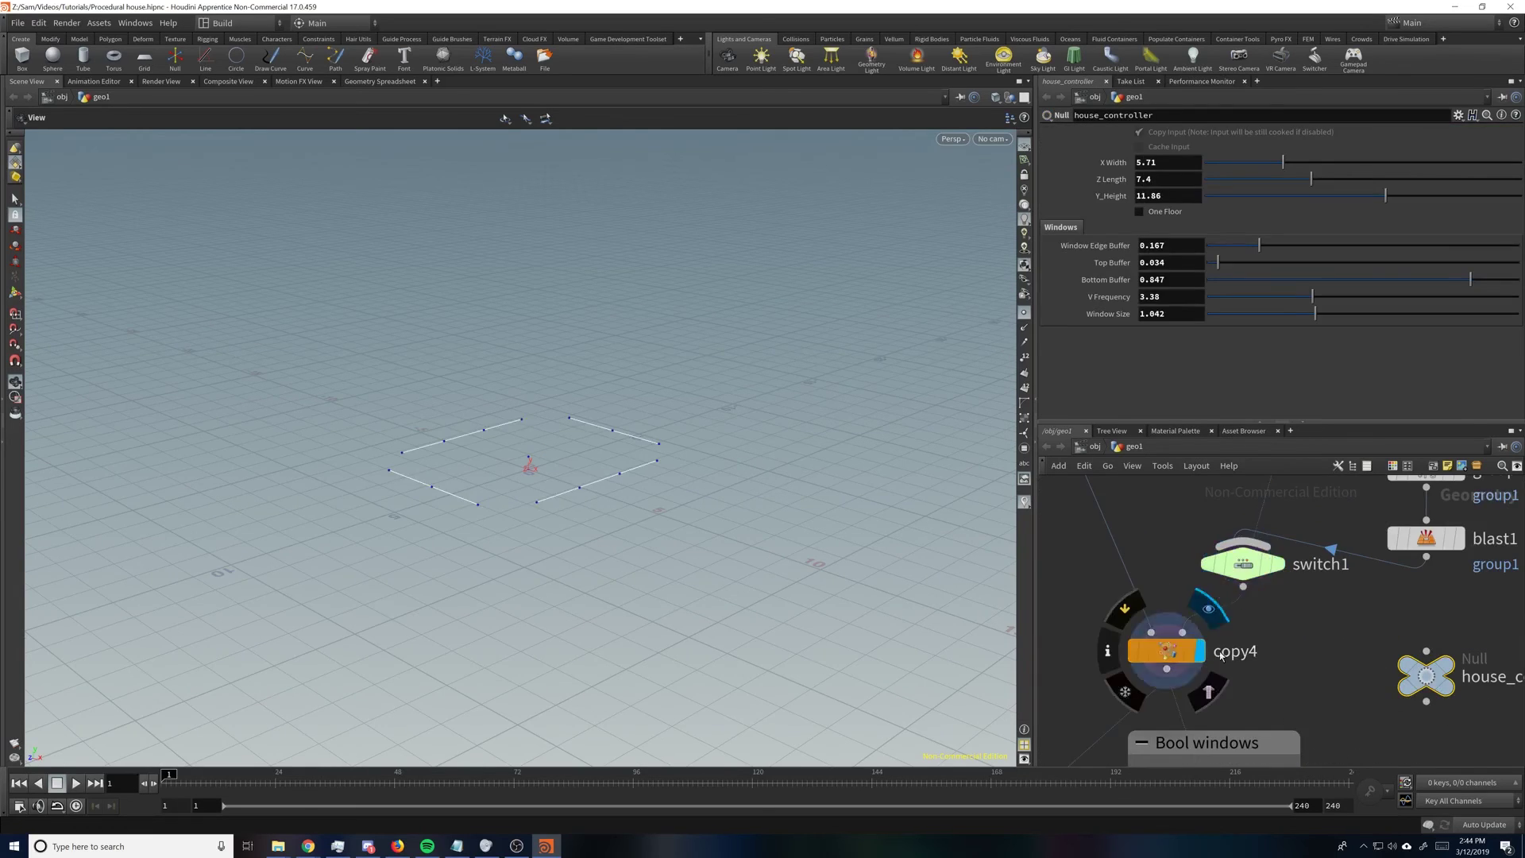
Step: Test the One Floor toggle on house_controller and reorder switch1's inputs so that resample3 comes before blast1
{"action": "left_click", "coordinate": [1140, 212]}
{"action": "left_click", "coordinate": [1140, 212]}
{"action": "left_click", "coordinate": [1140, 212]}
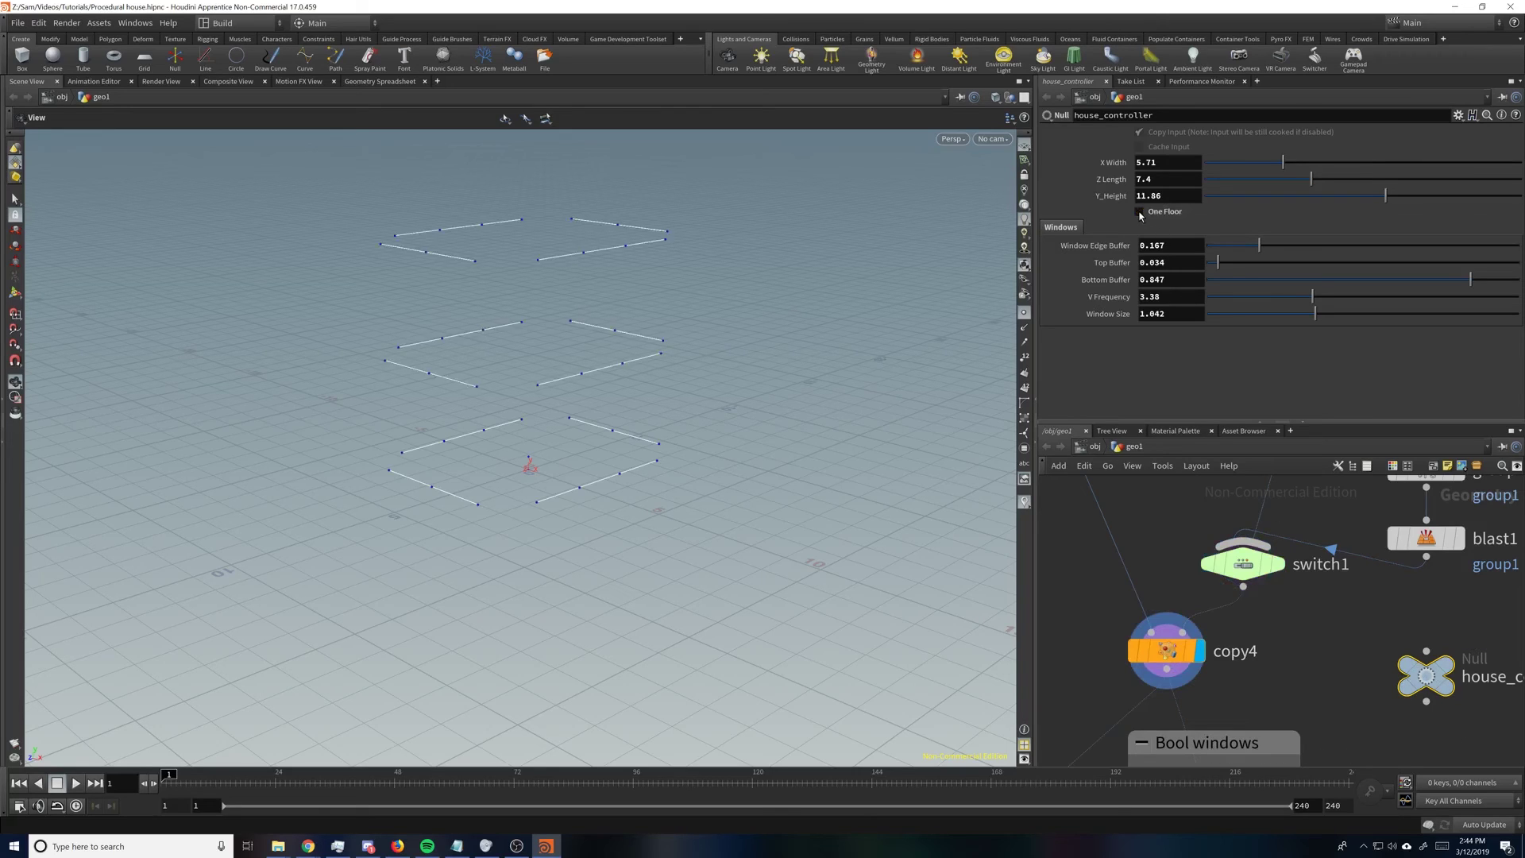
{"action": "left_click", "coordinate": [1140, 212]}
{"action": "left_click", "coordinate": [1139, 212]}
{"action": "left_click", "coordinate": [1250, 575]}
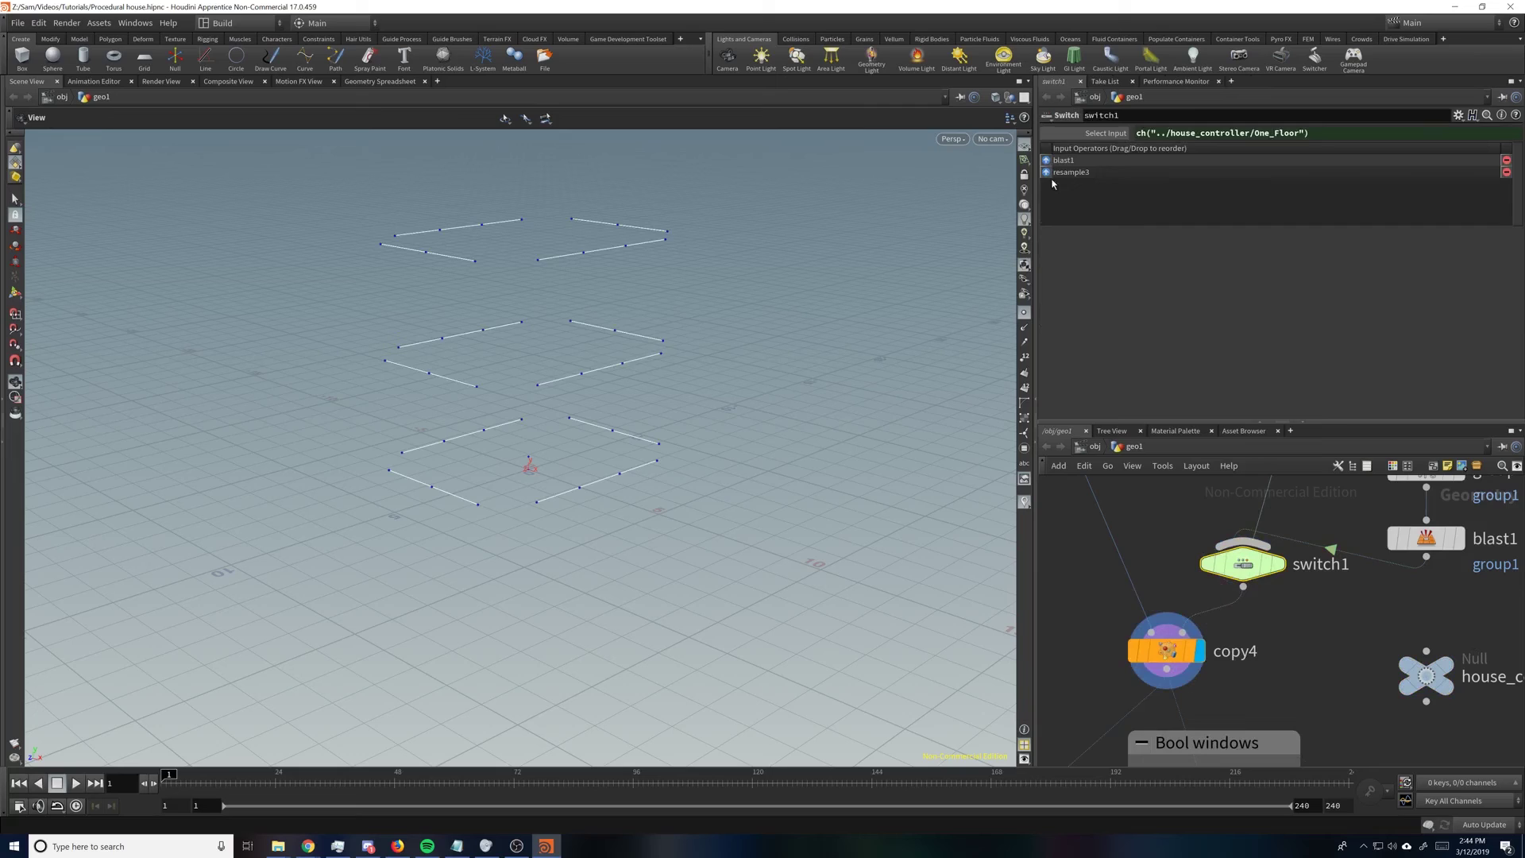
{"action": "left_click_drag", "start_coordinate": [1056, 172], "coordinate": [1060, 158]}
Step: Toggle One Floor on house_controller on and off to check how copy4's window rows respond, leaving it off
{"action": "left_click", "coordinate": [1425, 673]}
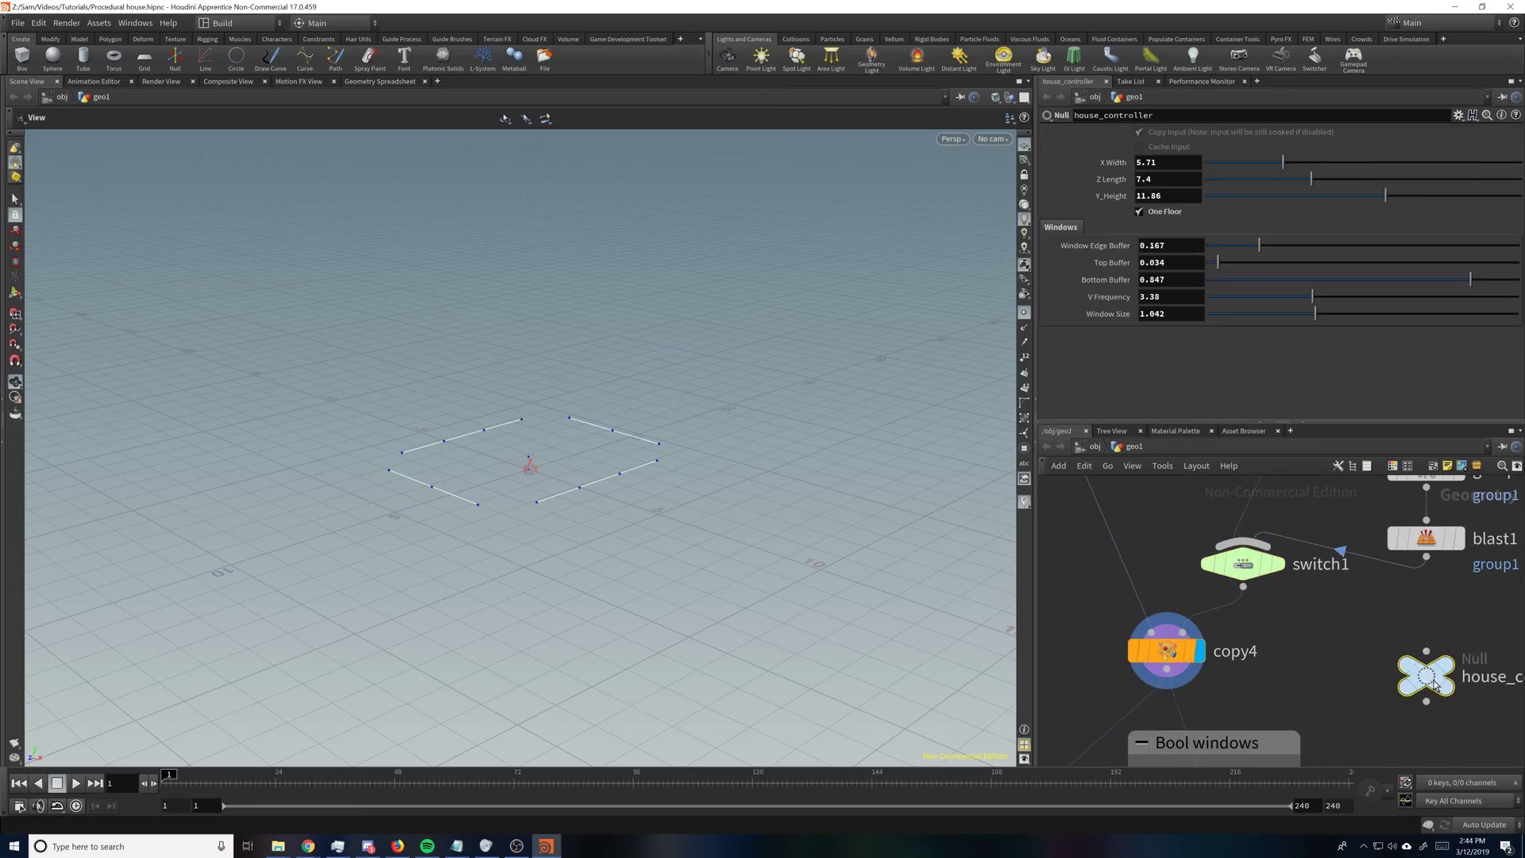
{"action": "left_click", "coordinate": [1140, 212]}
{"action": "left_click", "coordinate": [1140, 212]}
{"action": "left_click", "coordinate": [1140, 212]}
{"action": "left_click", "coordinate": [1140, 212]}
{"action": "left_click", "coordinate": [1140, 212]}
{"action": "left_click", "coordinate": [1140, 212]}
{"action": "left_click", "coordinate": [1140, 212]}
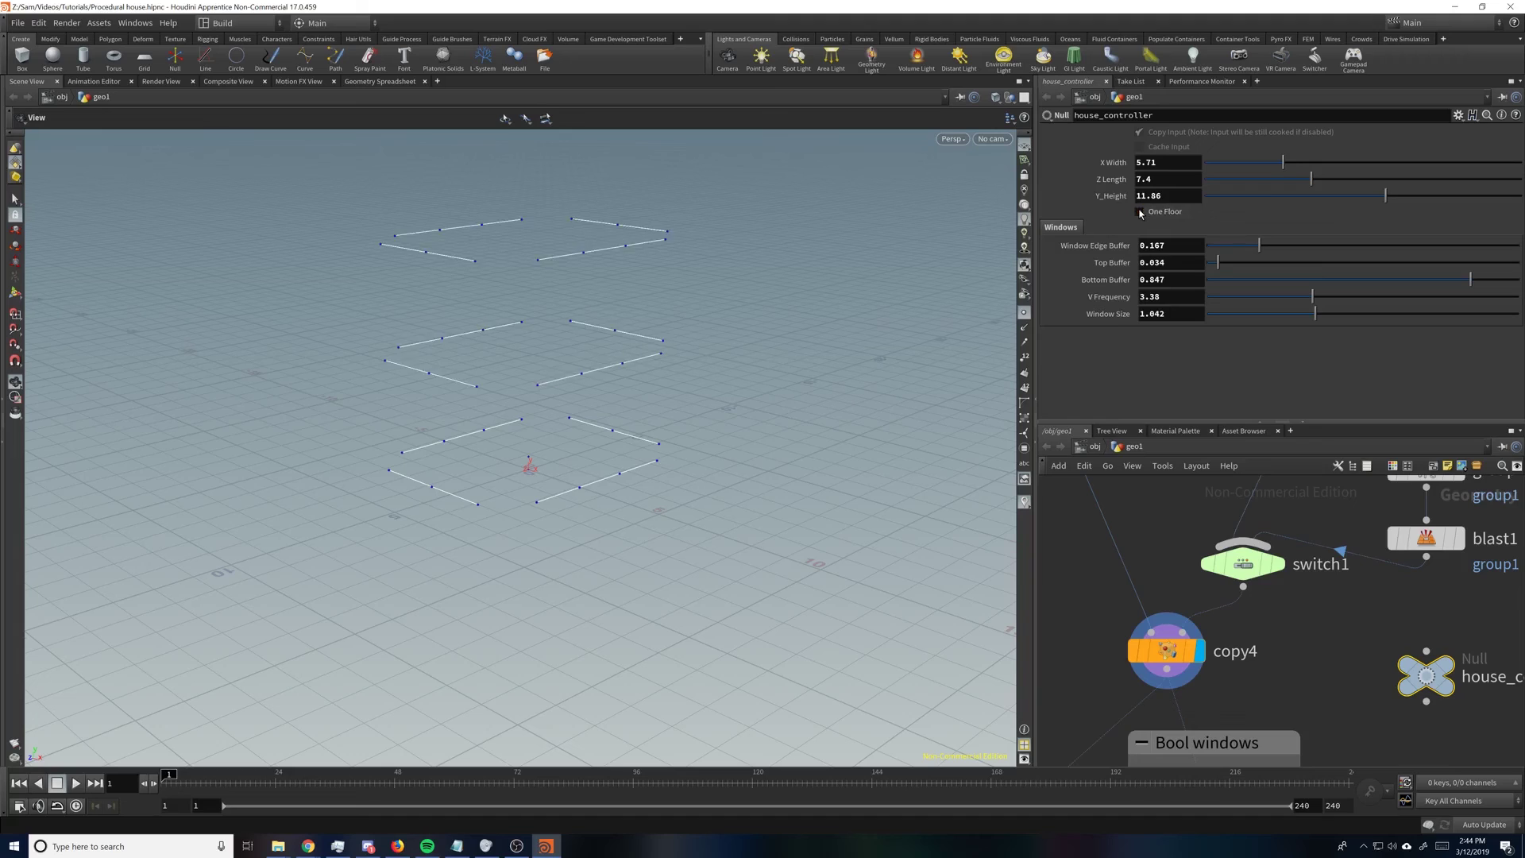
{"action": "left_click", "coordinate": [1140, 212]}
{"action": "left_click", "coordinate": [1140, 212]}
Step: Move the house_controller node down beside the final merge node at the end of the network
{"action": "scroll", "coordinate": [1342, 629], "scroll_direction": "down", "scroll_amount": 3}
{"action": "scroll", "coordinate": [1337, 647], "scroll_direction": "down", "scroll_amount": 5}
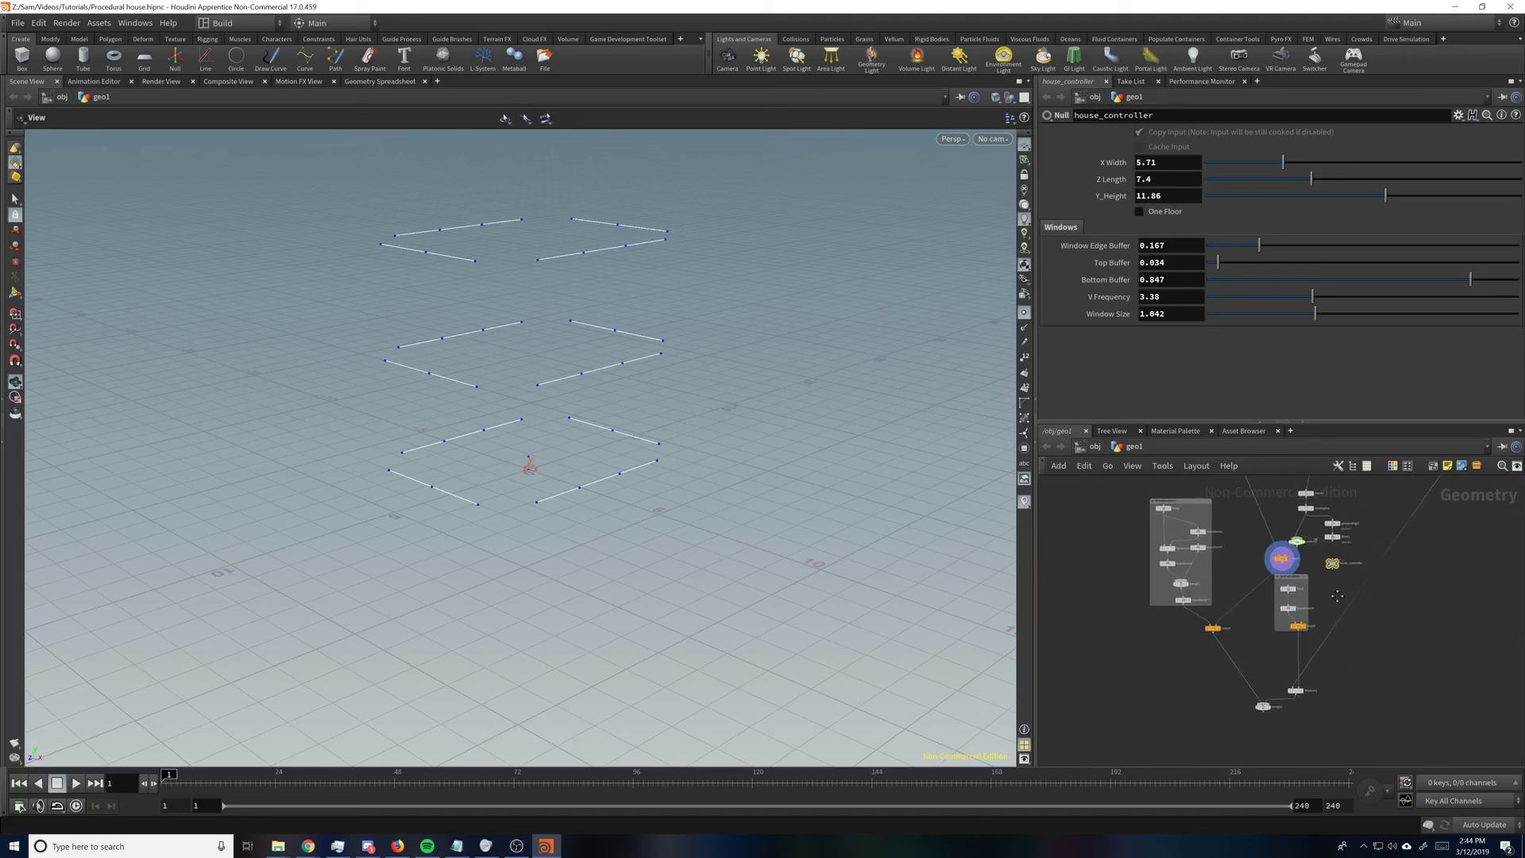
{"action": "left_click_drag", "start_coordinate": [1331, 560], "coordinate": [1175, 702]}
{"action": "scroll", "coordinate": [1236, 706], "scroll_direction": "up", "scroll_amount": 3}
{"action": "middle_click_drag", "start_coordinate": [1243, 709], "coordinate": [1235, 659]}
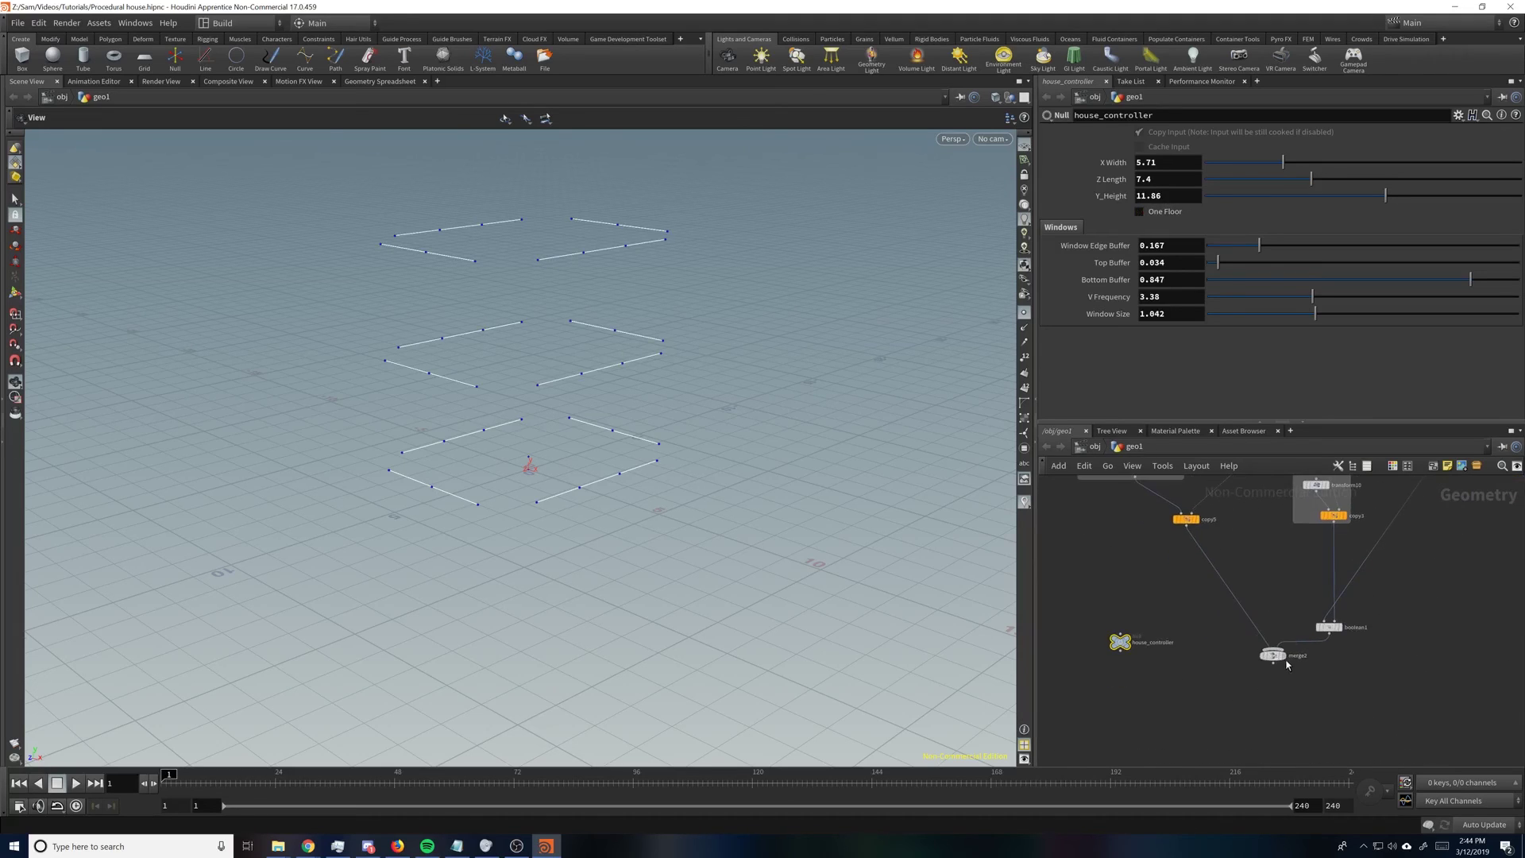
Step: Display the final merge node and hide the point markers in the viewport
{"action": "left_click", "coordinate": [1286, 660]}
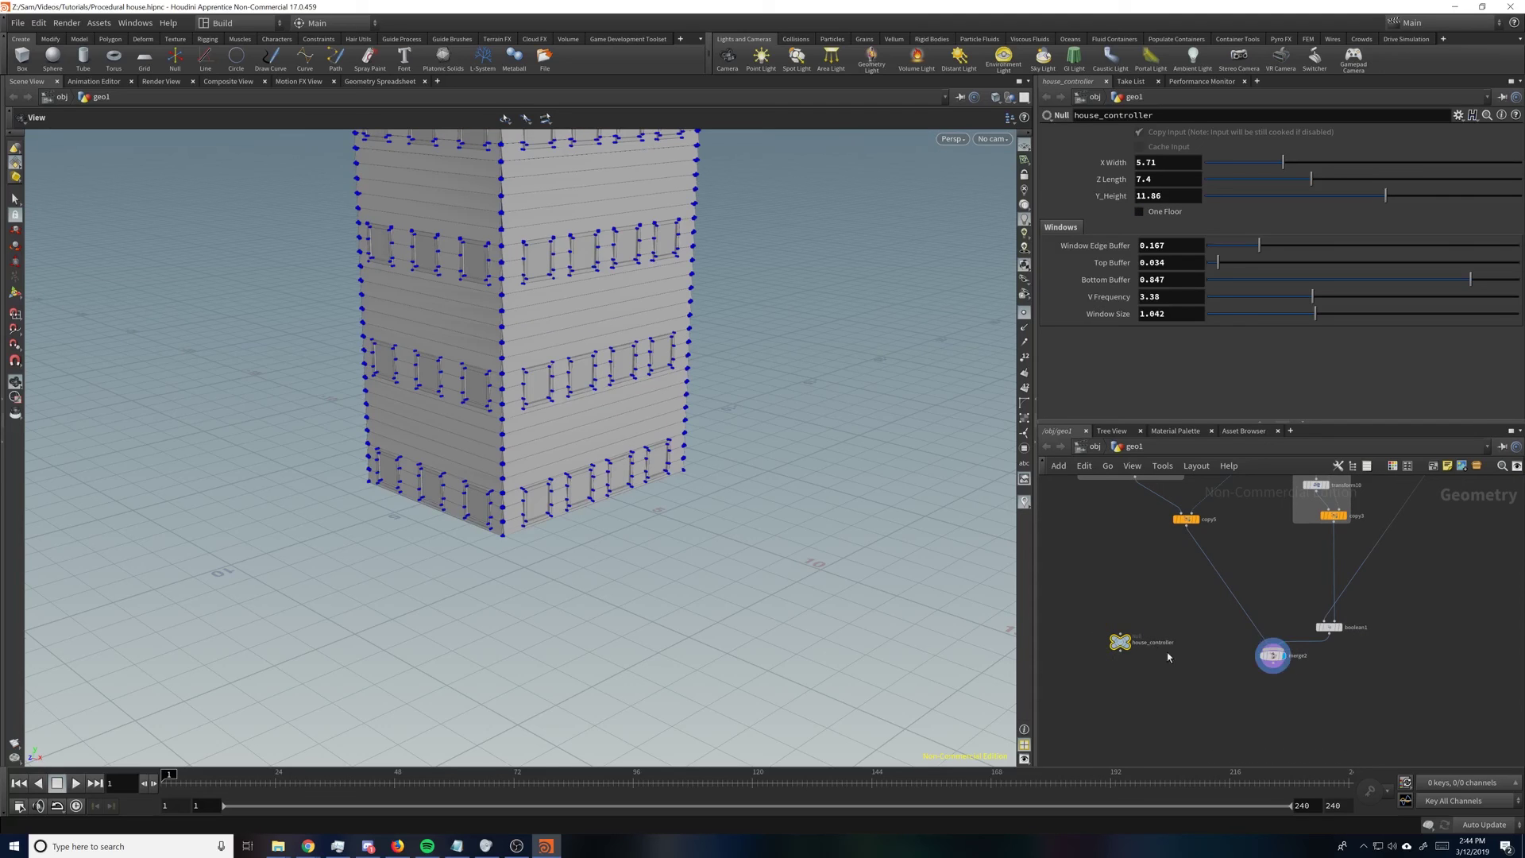
{"action": "left_click", "coordinate": [1024, 312]}
{"action": "left_click_drag", "start_coordinate": [783, 330], "coordinate": [691, 421]}
Step: Enable One Floor on house_controller and raise the Top Buffer to 0.132
{"action": "left_click", "coordinate": [1141, 213]}
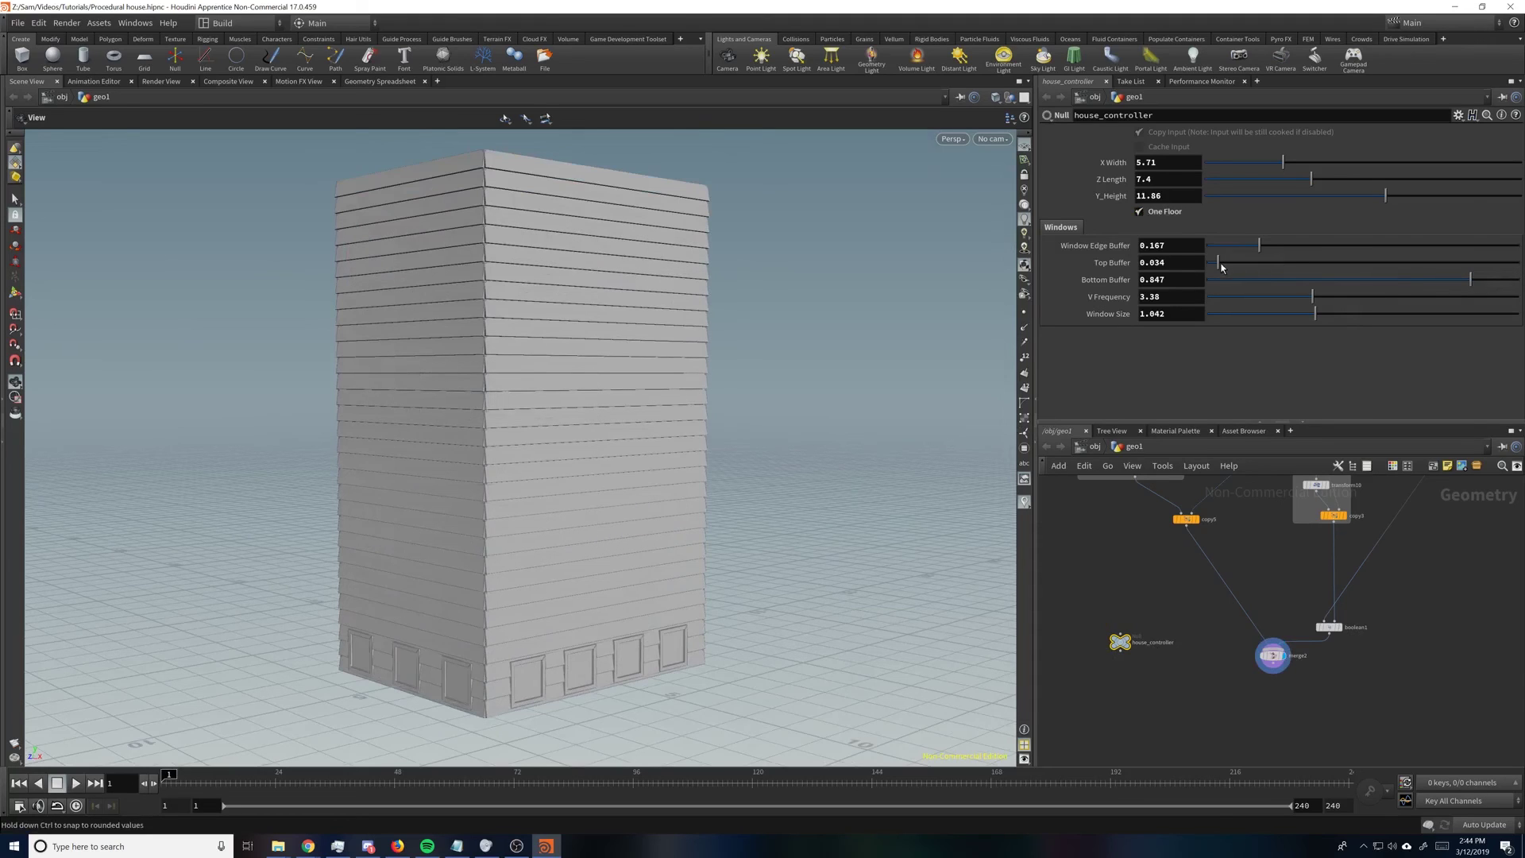
{"action": "left_click_drag", "start_coordinate": [1222, 268], "coordinate": [1252, 267]}
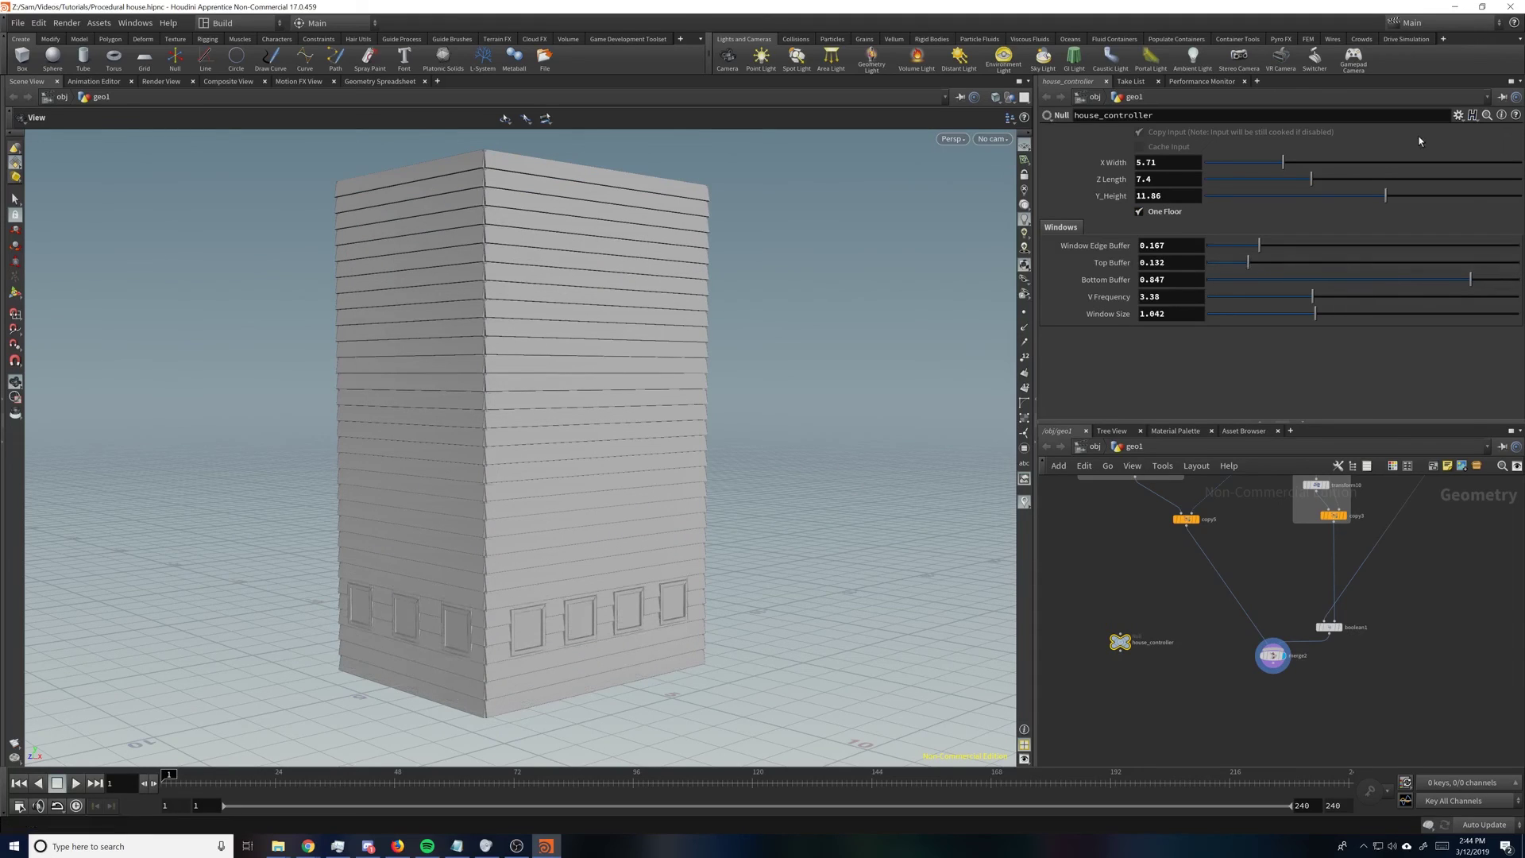
Step: Open house_controller's parameter interface for editing and change the label of bottom_buffer to Top Buffer
{"action": "left_click", "coordinate": [1458, 115]}
{"action": "left_click", "coordinate": [1366, 132]}
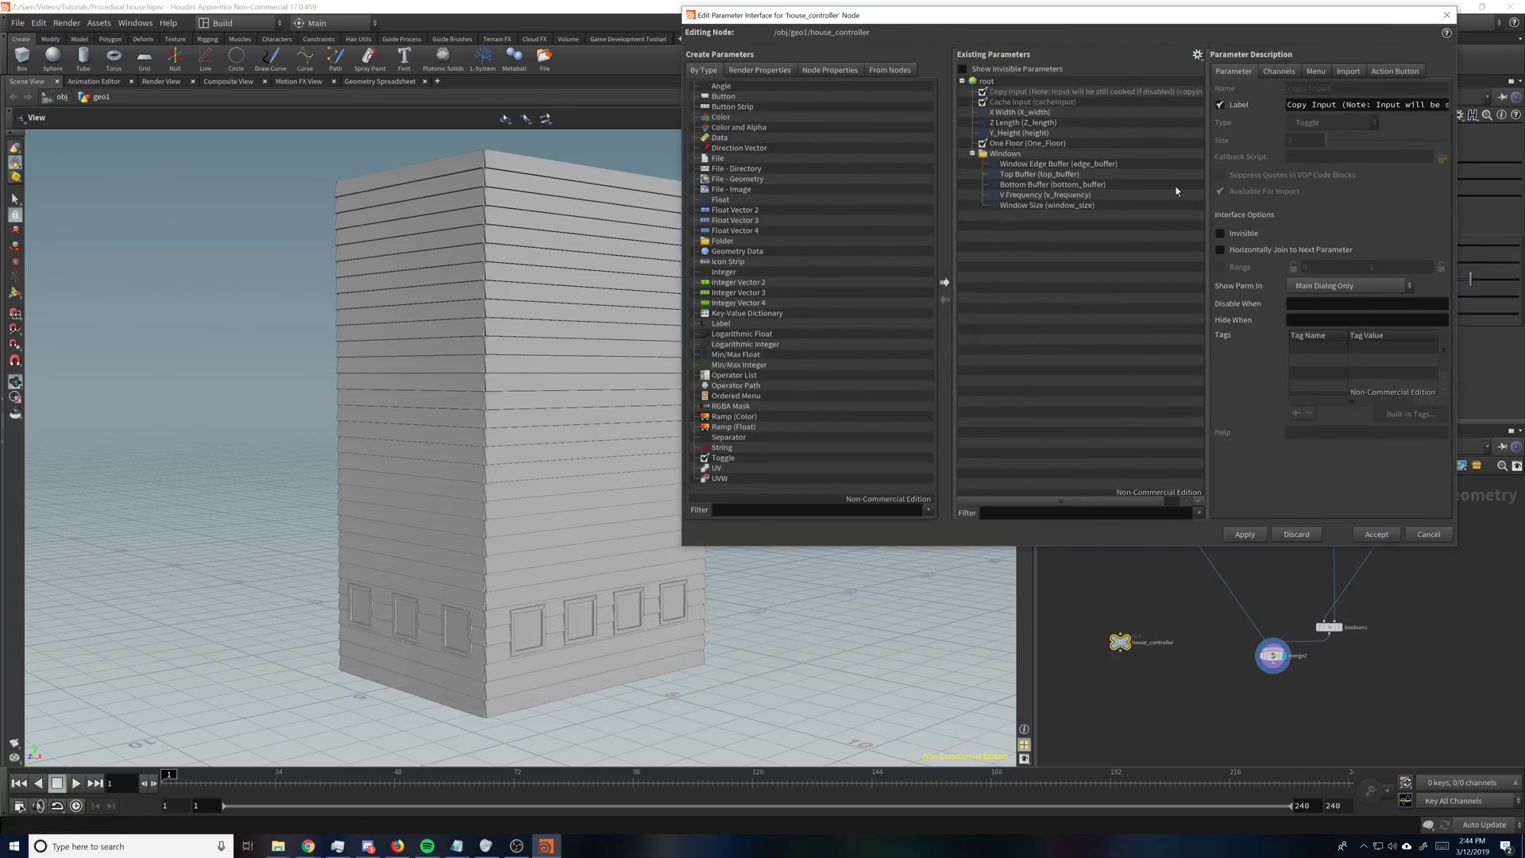
{"action": "left_click", "coordinate": [1061, 185]}
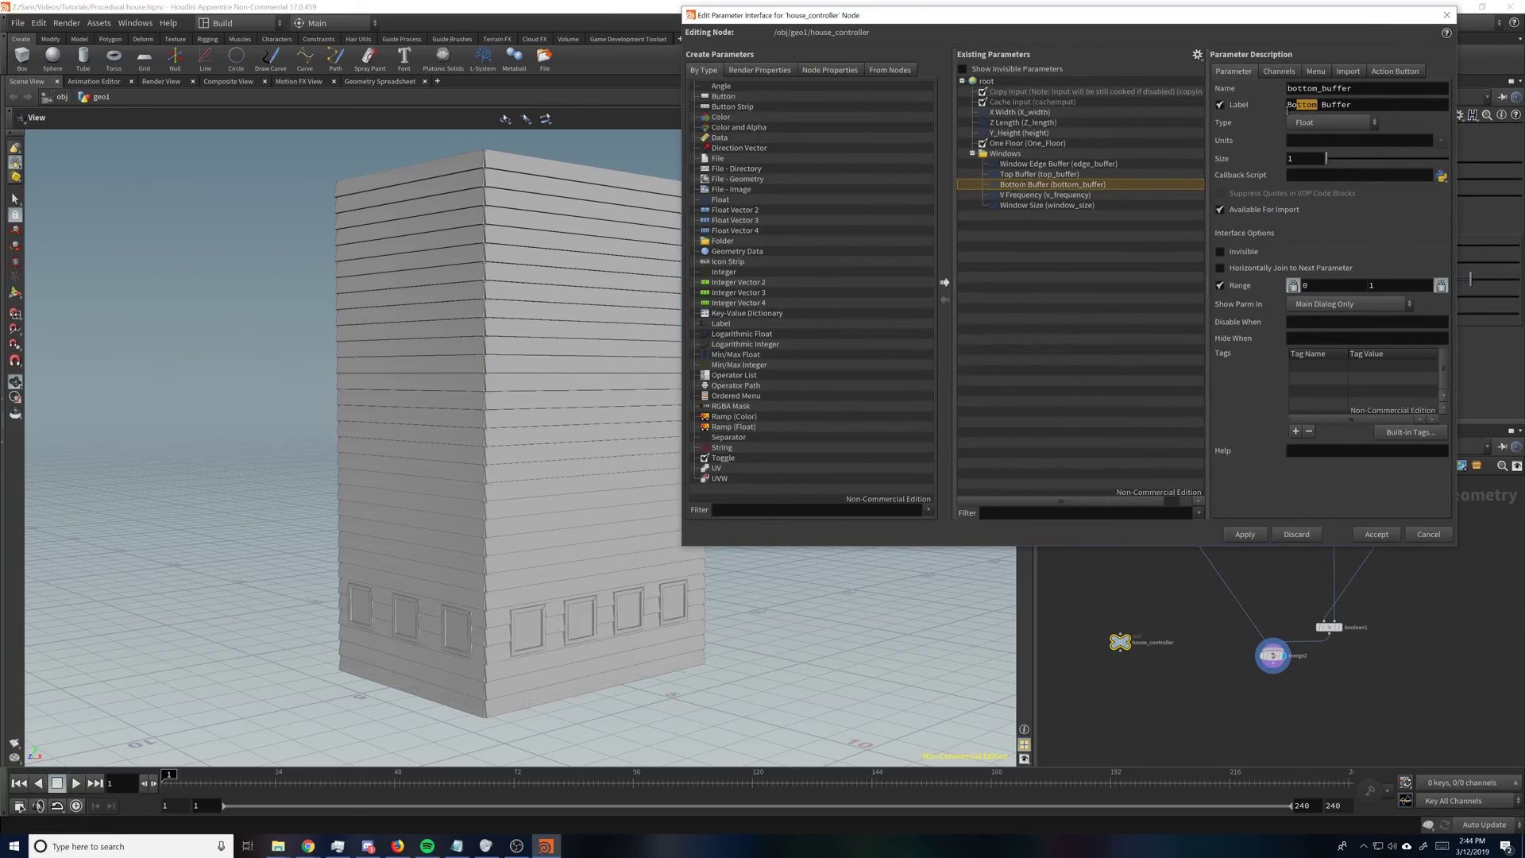
{"action": "left_click_drag", "start_coordinate": [1288, 109], "coordinate": [1285, 108]}
{"action": "type", "text": "Top"}
Step: Change the label of the top_buffer parameter to Bottom Buffer and accept the interface changes
{"action": "left_click", "coordinate": [1042, 175]}
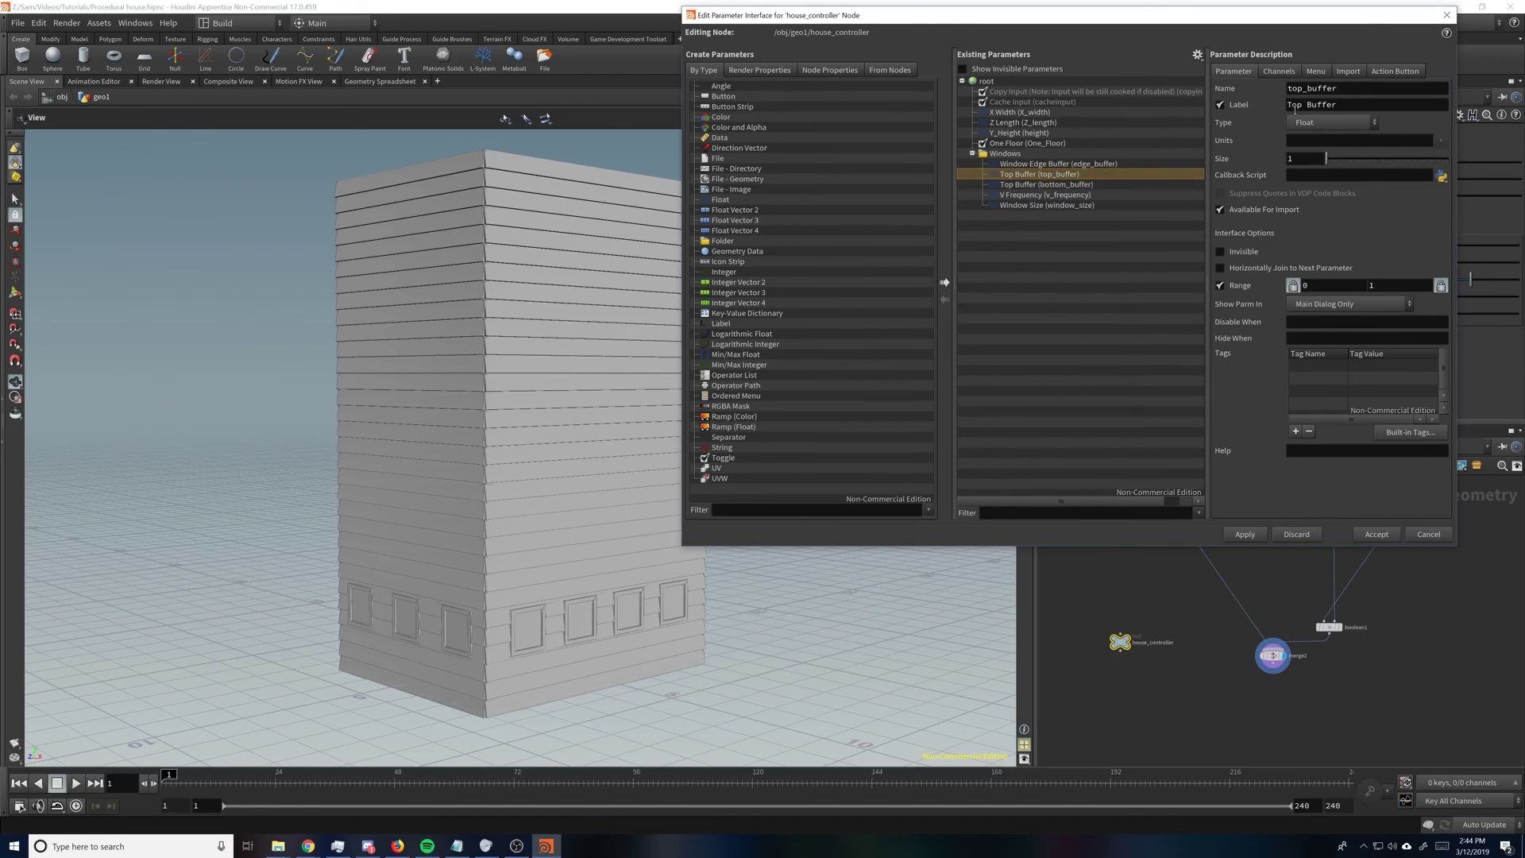
{"action": "left_click_drag", "start_coordinate": [1304, 104], "coordinate": [1287, 104]}
{"action": "type", "text": "Bottom"}
{"action": "left_click", "coordinate": [1376, 533]}
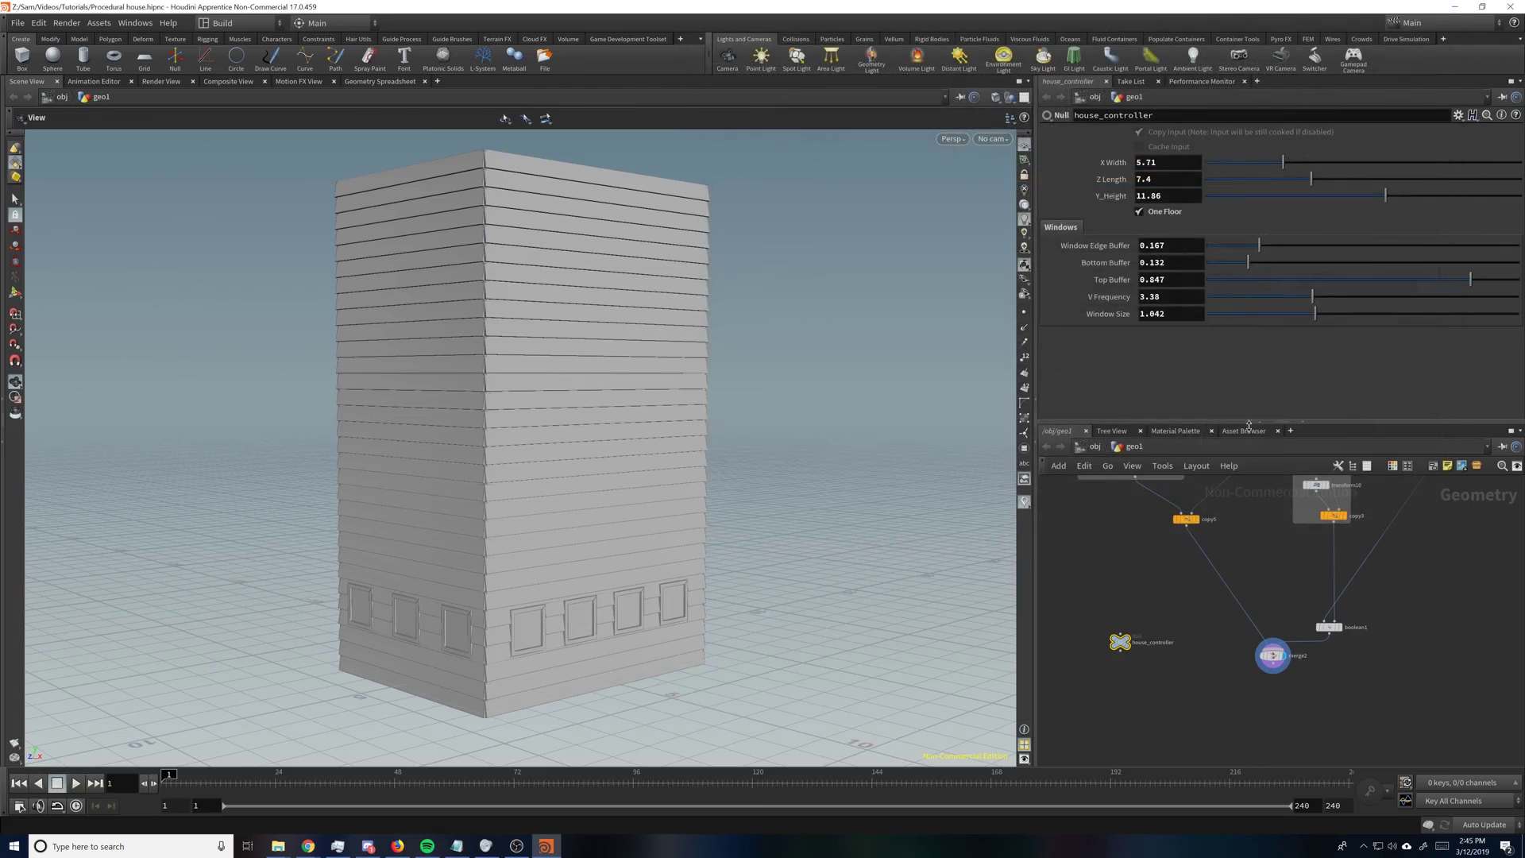
Step: Lower the Bottom Buffer to about 0.09 and set the Top Buffer to 0.851
{"action": "left_click_drag", "start_coordinate": [1249, 267], "coordinate": [1235, 267]}
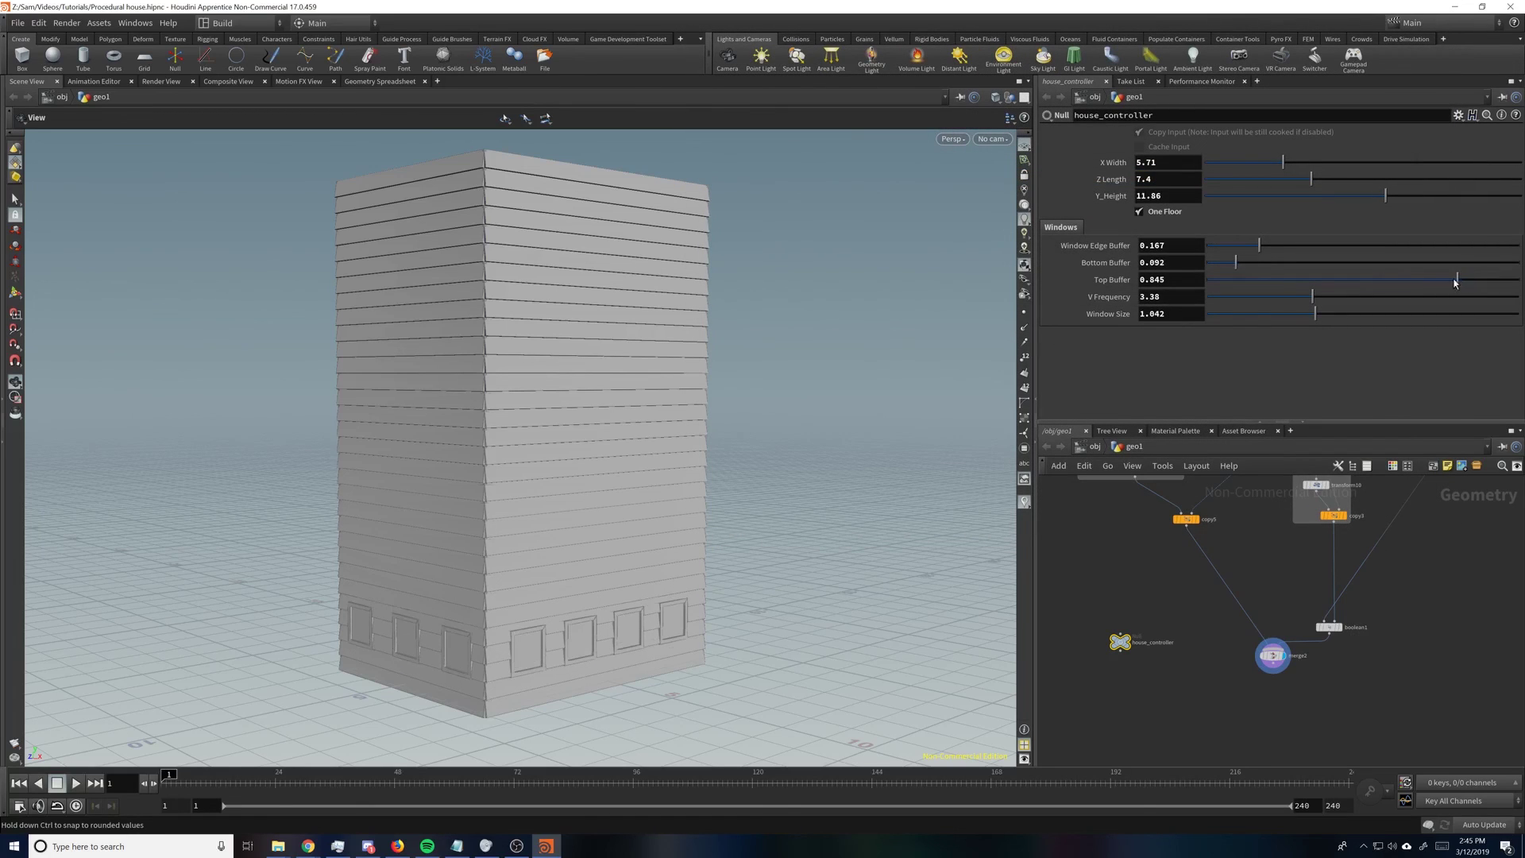
{"action": "left_click_drag", "start_coordinate": [1471, 284], "coordinate": [1417, 283]}
{"action": "left_click_drag", "start_coordinate": [1245, 266], "coordinate": [1237, 271]}
Step: Set Y_Height to 2.38 and Bottom Buffer to 0.471, and inspect the resulting single-floor house
{"action": "left_click_drag", "start_coordinate": [1384, 197], "coordinate": [1233, 214]}
{"action": "left_click_drag", "start_coordinate": [1239, 270], "coordinate": [1374, 264]}
{"action": "left_click_drag", "start_coordinate": [885, 480], "coordinate": [759, 442]}
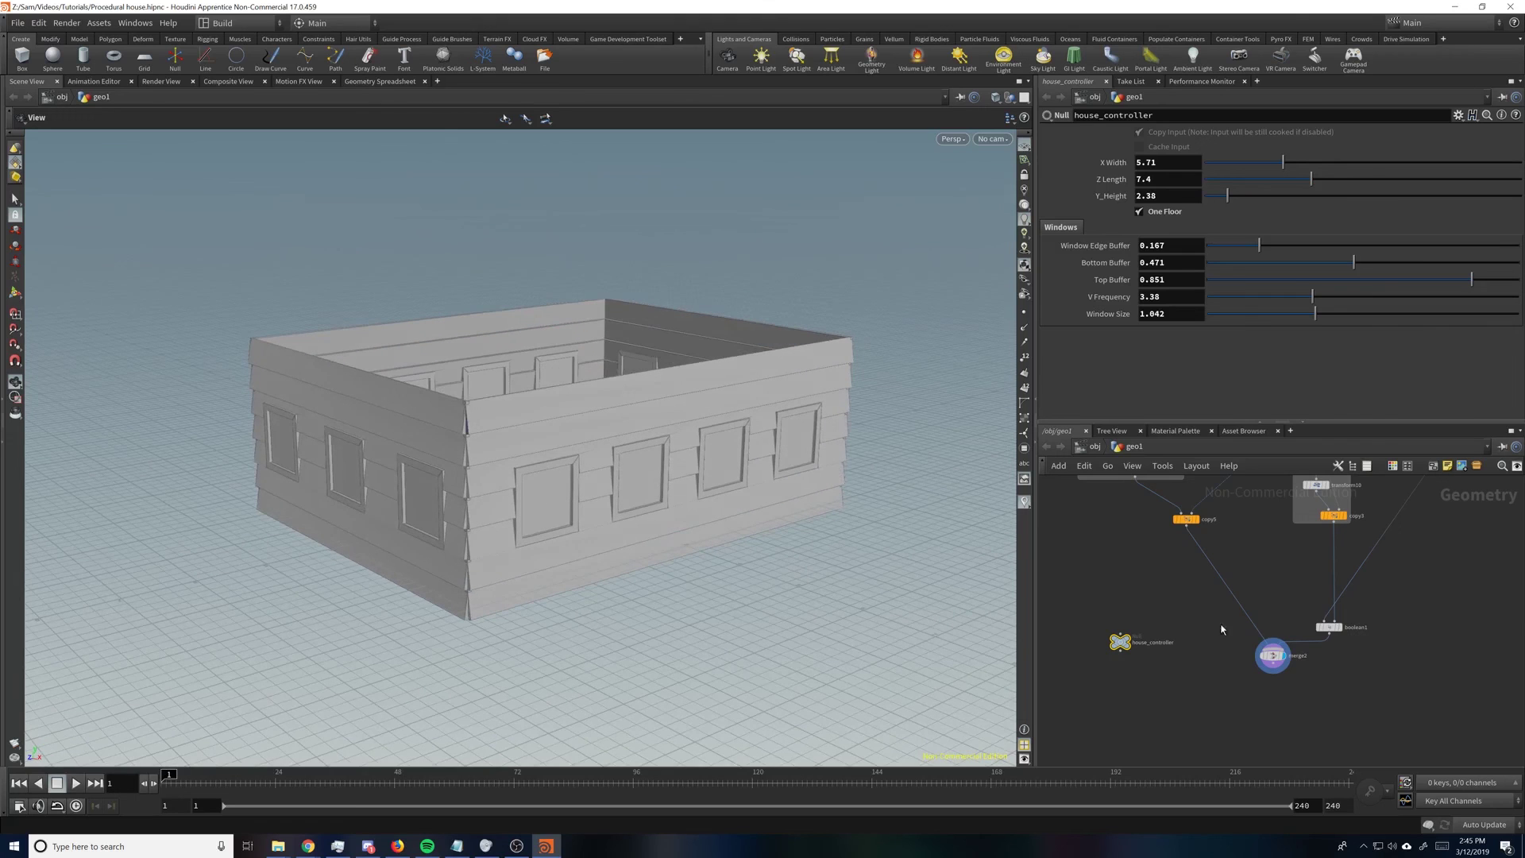
{"action": "left_click_drag", "start_coordinate": [683, 522], "coordinate": [823, 478]}
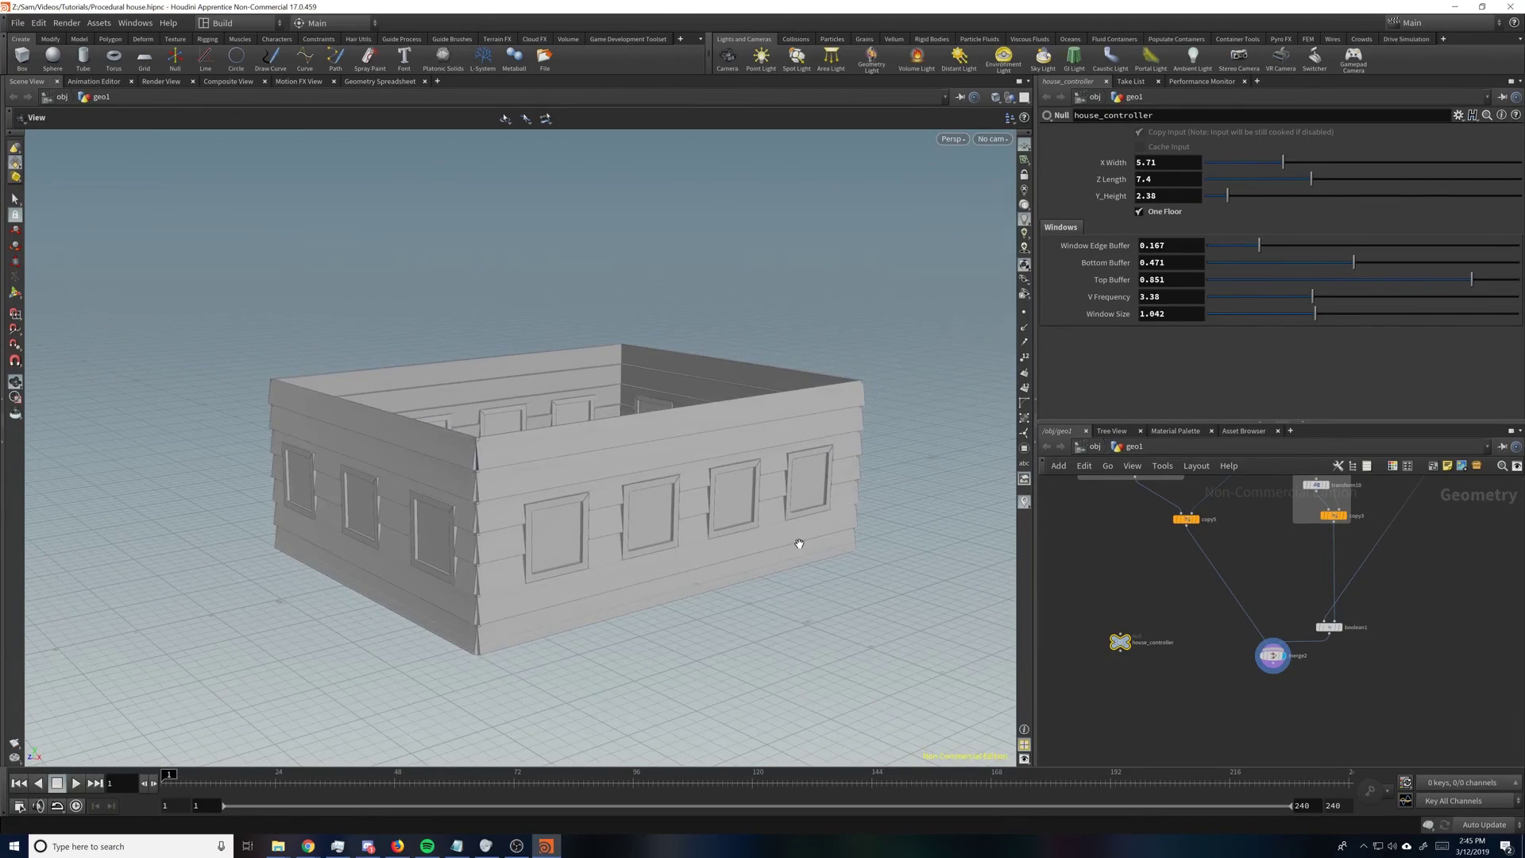